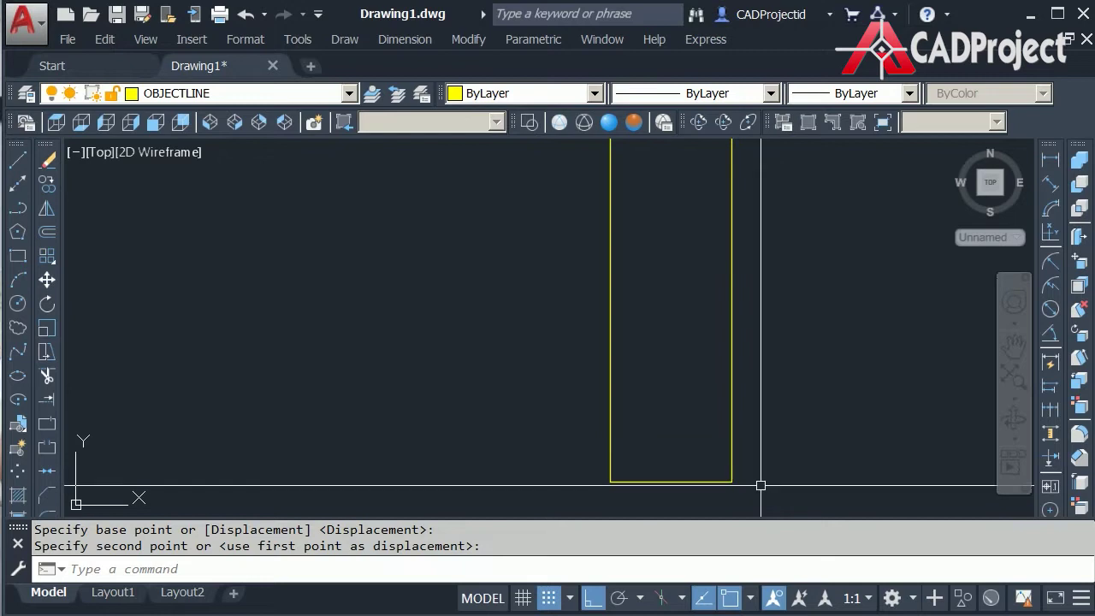
- Explode the tall narrow rectangle into separate lines
{"action": "type", "text": "x"}
{"action": "key", "text": "Return"}
{"action": "left_click", "coordinate": [758, 484]}
{"action": "left_click", "coordinate": [657, 416]}
{"action": "key", "text": "Return"}
{"action": "type", "text": "o"}
{"action": "key", "text": "Return"}
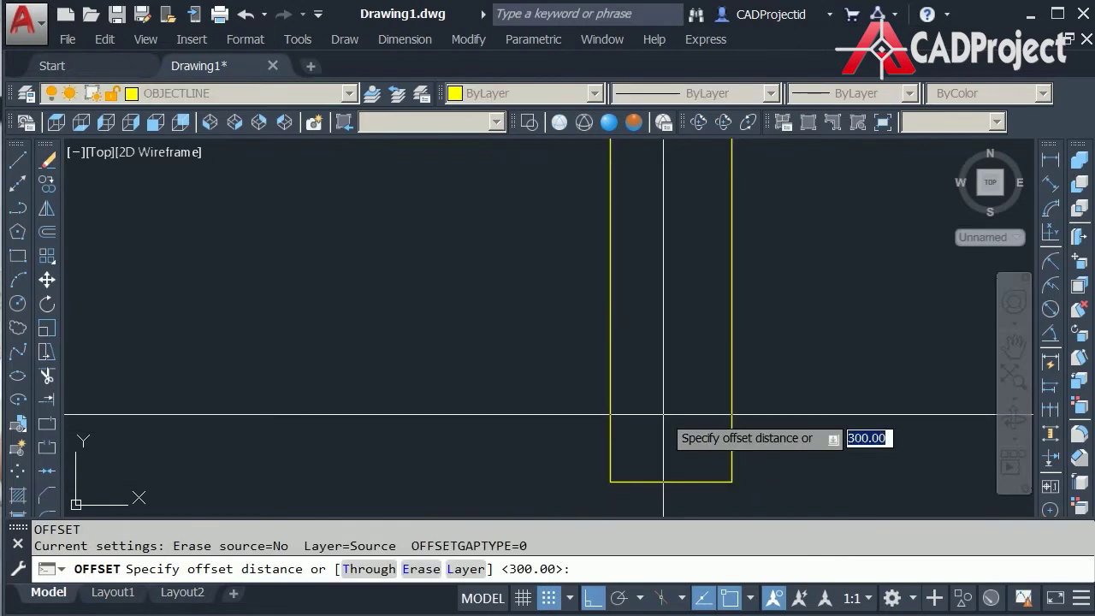
{"action": "type", "text": "45"}
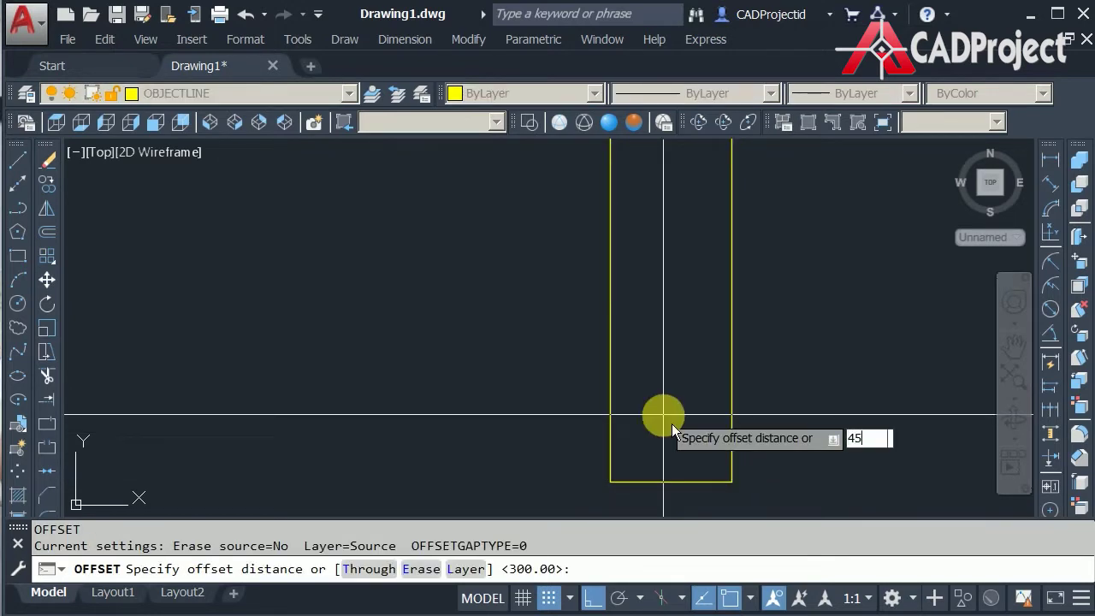
{"action": "type", "text": "0"}
{"action": "key", "text": "Return"}
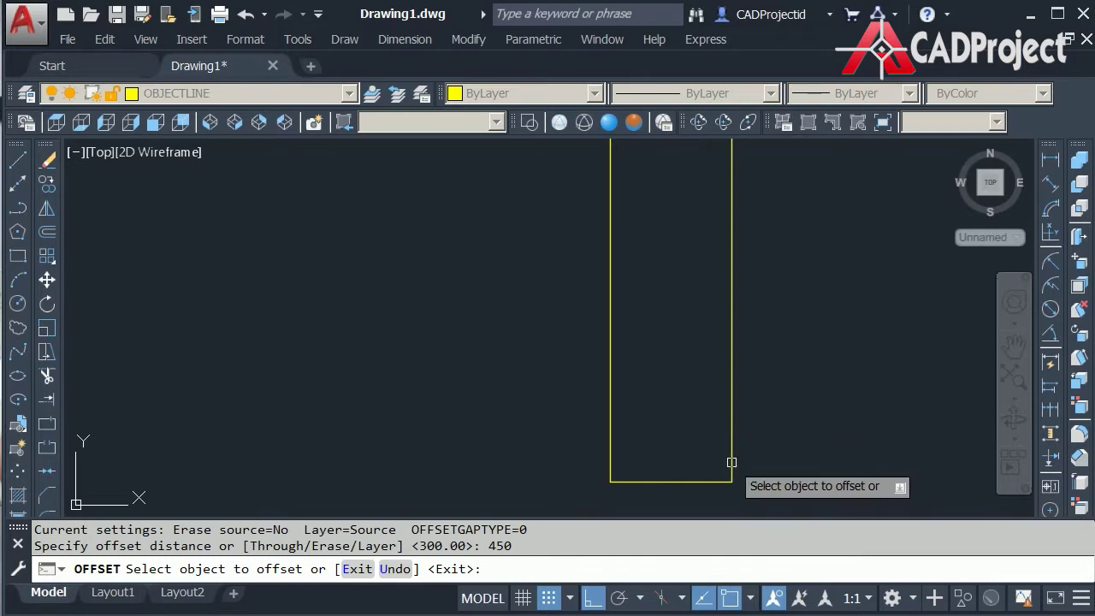
{"action": "key", "text": "Escape"}
- Offset the rectangle's right edge 400 to the left
{"action": "key", "text": "Return"}
{"action": "type", "text": "400"}
{"action": "key", "text": "Return"}
{"action": "left_click", "coordinate": [732, 463]}
{"action": "left_click", "coordinate": [482, 458]}
{"action": "scroll", "coordinate": [658, 455], "scroll_direction": "down", "scroll_amount": 3}
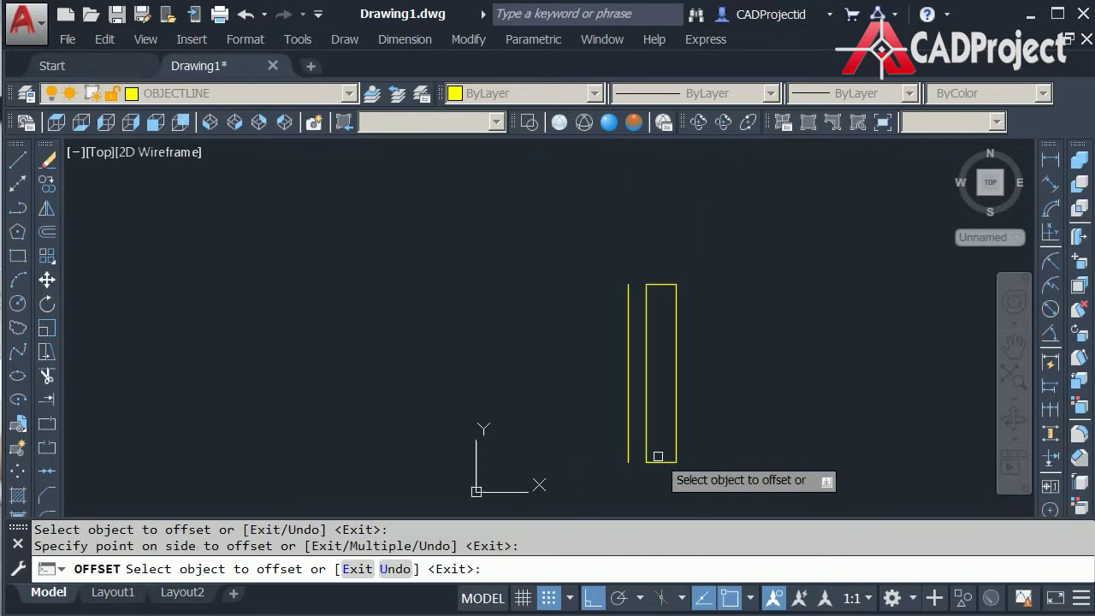
{"action": "scroll", "coordinate": [628, 428], "scroll_direction": "up", "scroll_amount": 1}
{"action": "key", "text": "Escape"}
- Stretch the lower endpoint of the rectangle's left edge to the bottom end of the offset line, making that side slanted
{"action": "left_click", "coordinate": [611, 416]}
{"action": "left_click", "coordinate": [613, 434]}
{"action": "left_click", "coordinate": [568, 434]}
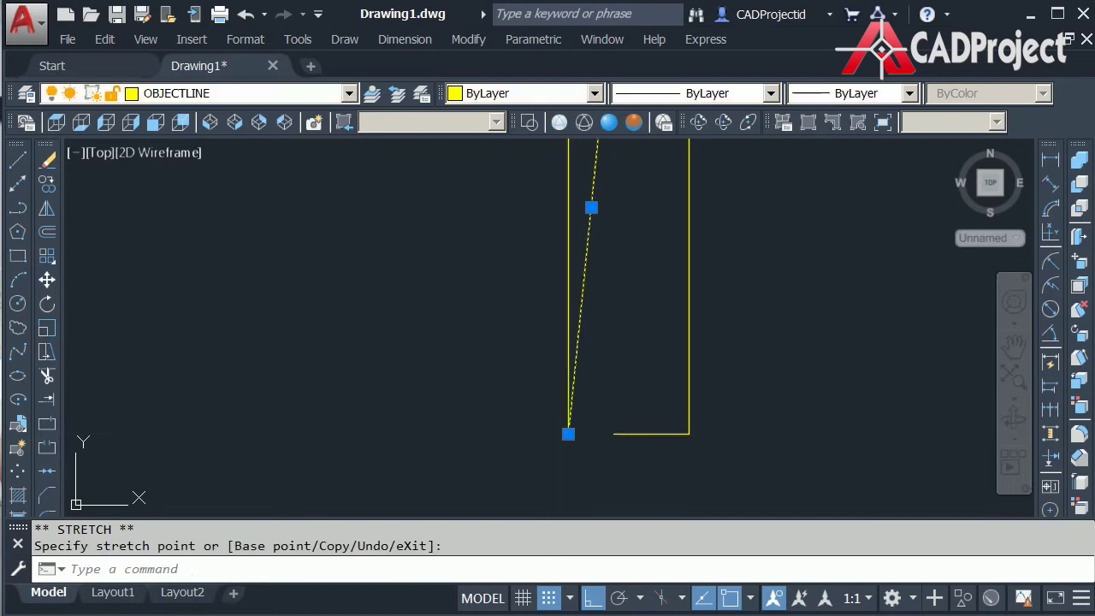
{"action": "key", "text": "Escape"}
- Extend the bottom edge leftward to meet the slanted side
{"action": "type", "text": "ex"}
{"action": "key", "text": "Return"}
{"action": "key", "text": "Return"}
{"action": "left_click", "coordinate": [628, 436]}
{"action": "key", "text": "Escape"}
- Delete the vertical offset construction line left of the tapered outline
{"action": "middle_click_drag", "start_coordinate": [628, 382], "coordinate": [615, 444]}
{"action": "left_click", "coordinate": [557, 333]}
{"action": "key", "text": "Delete"}
{"action": "type", "text": "o"}
{"action": "key", "text": "Return"}
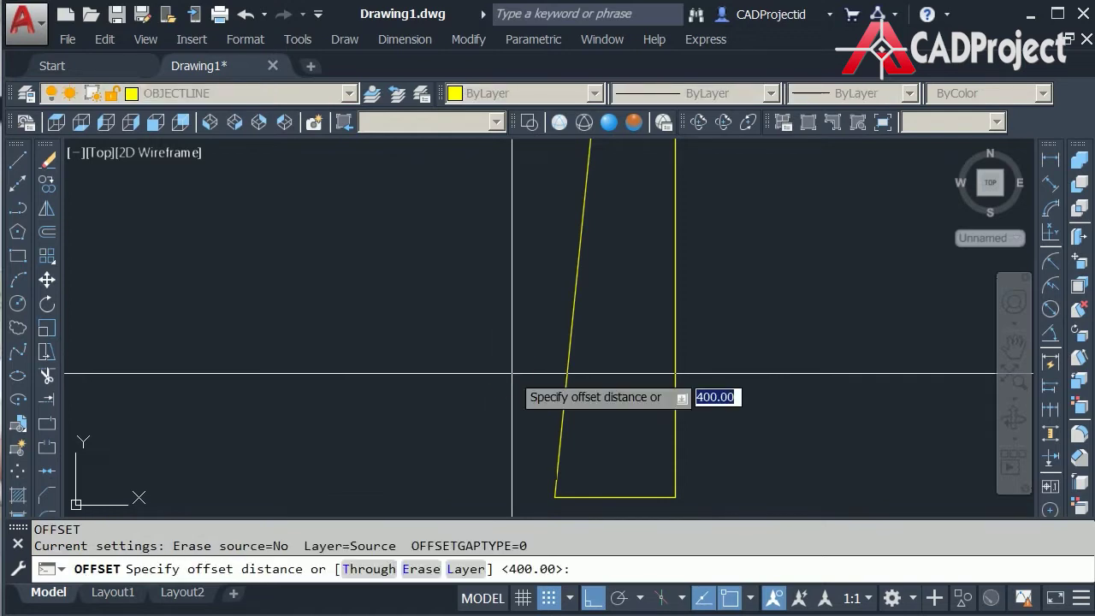
{"action": "key", "text": "Escape"}
{"action": "key", "text": "Return"}
{"action": "type", "text": "30"}
{"action": "key", "text": "Return"}
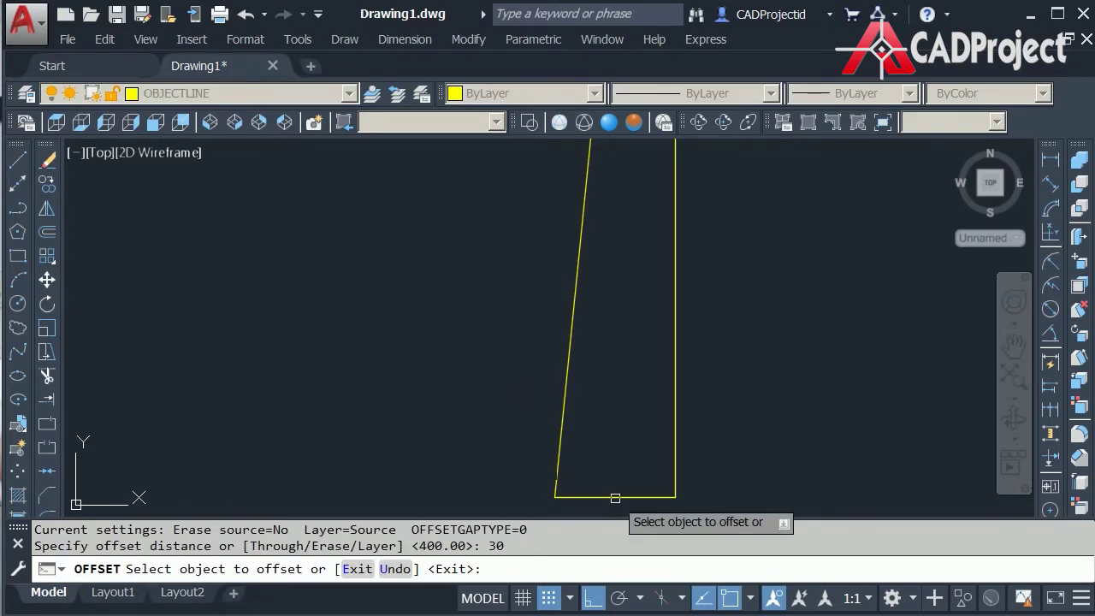
{"action": "key", "text": "Escape"}
- Try to create a boundary polyline from a point inside the tapered outline
{"action": "type", "text": "bo"}
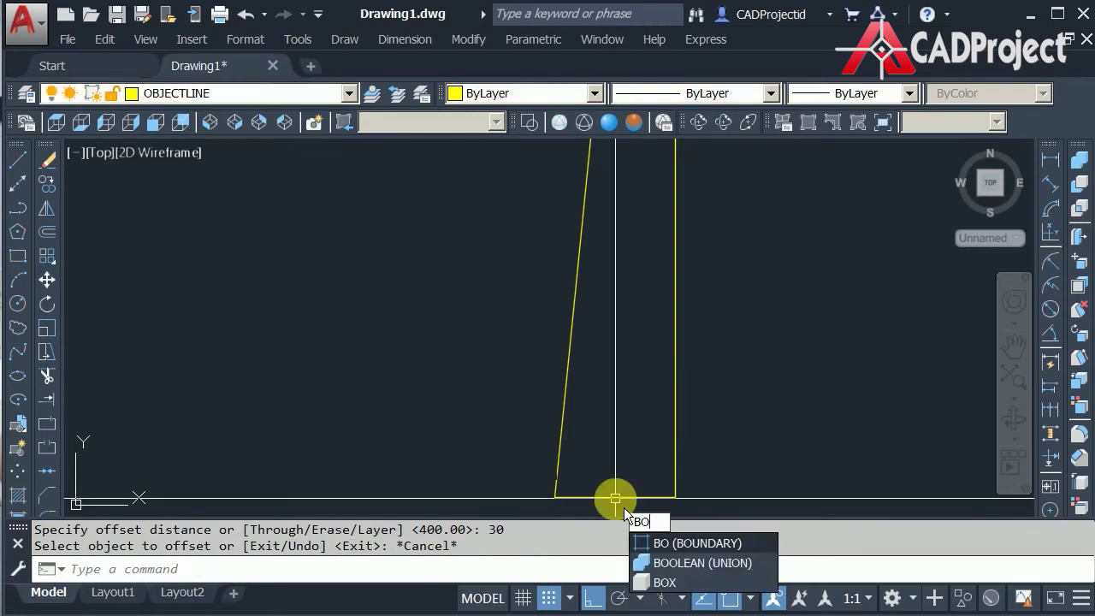
{"action": "key", "text": "Return"}
{"action": "left_click", "coordinate": [101, 235]}
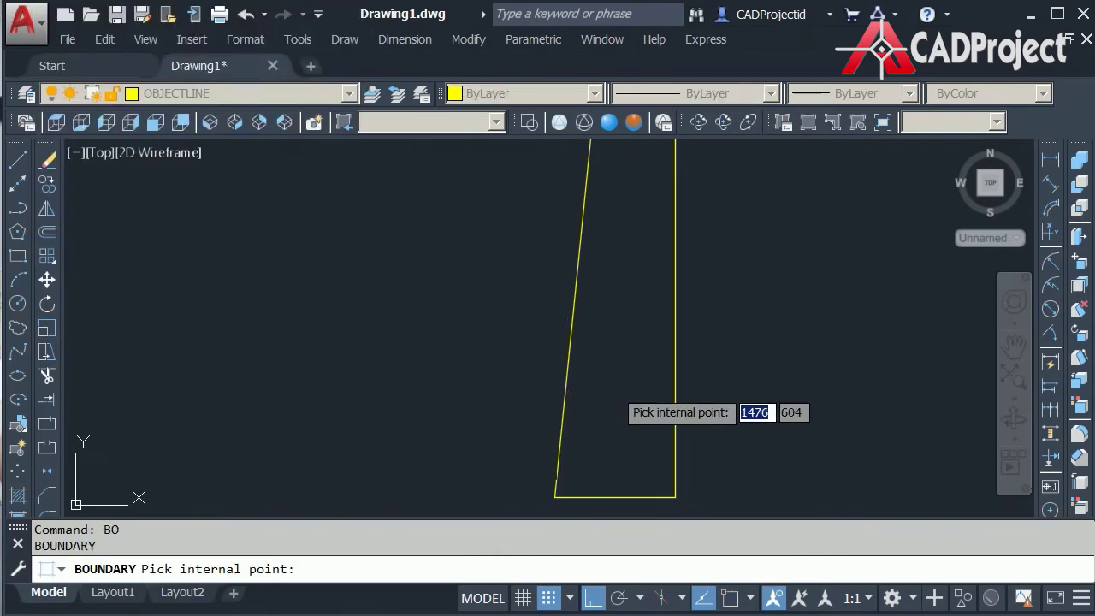
{"action": "left_click", "coordinate": [624, 398]}
{"action": "left_click", "coordinate": [698, 348]}
{"action": "scroll", "coordinate": [702, 350], "scroll_direction": "down", "scroll_amount": 2}
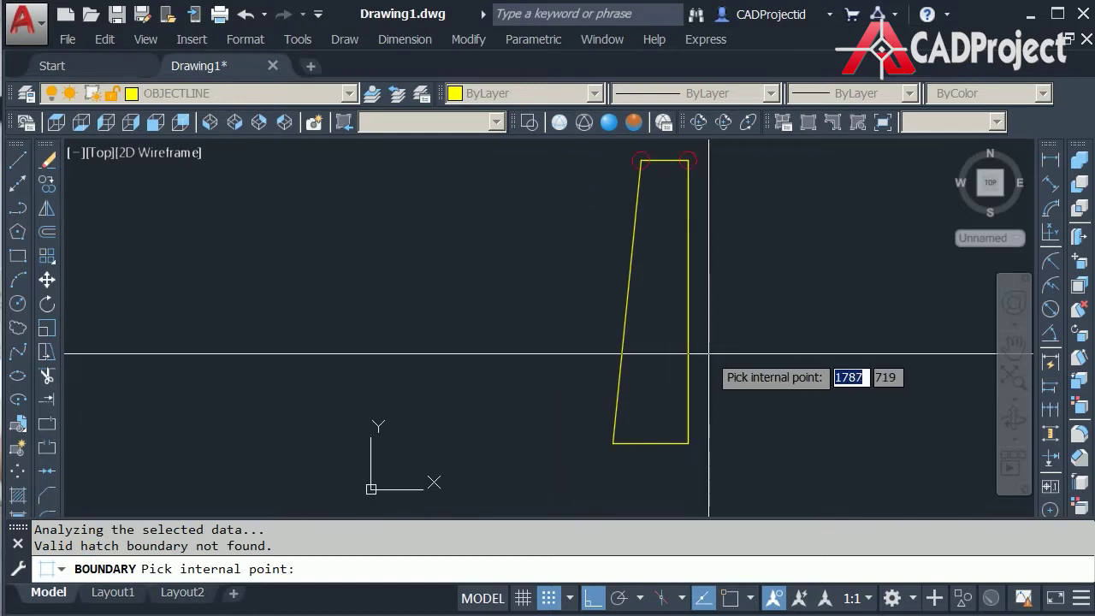
{"action": "key", "text": "Escape"}
{"action": "key", "text": "Escape"}
- Regenerate the drawing and create a closed polyline boundary from a point inside the whole tapered outline
{"action": "type", "text": "REGEN"}
{"action": "key", "text": "Return"}
{"action": "type", "text": "bo"}
{"action": "key", "text": "Return"}
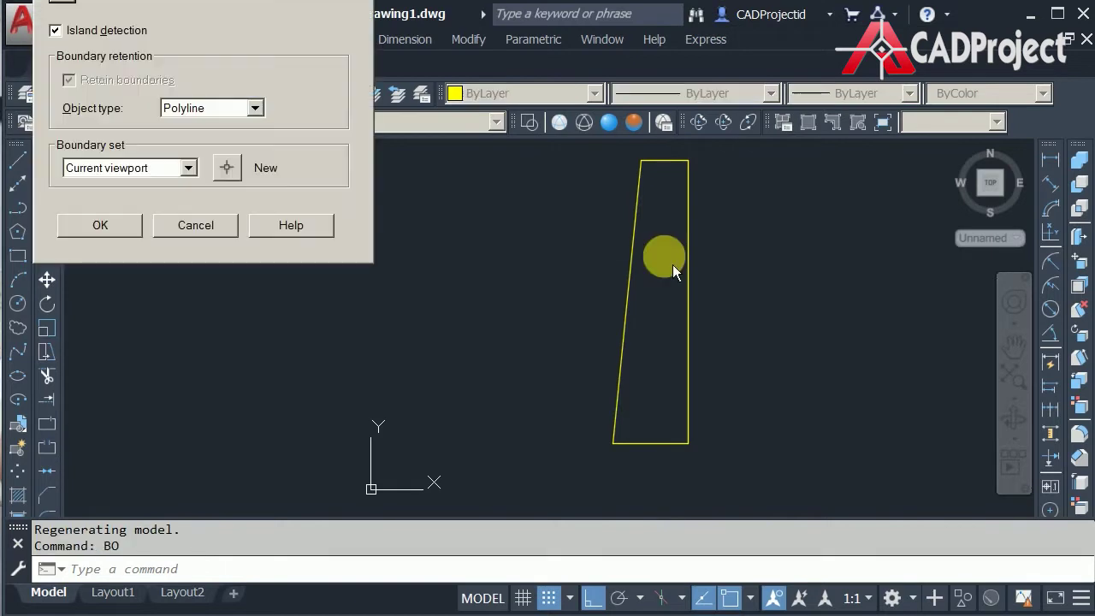
{"action": "left_click", "coordinate": [83, 233]}
{"action": "left_click", "coordinate": [660, 325]}
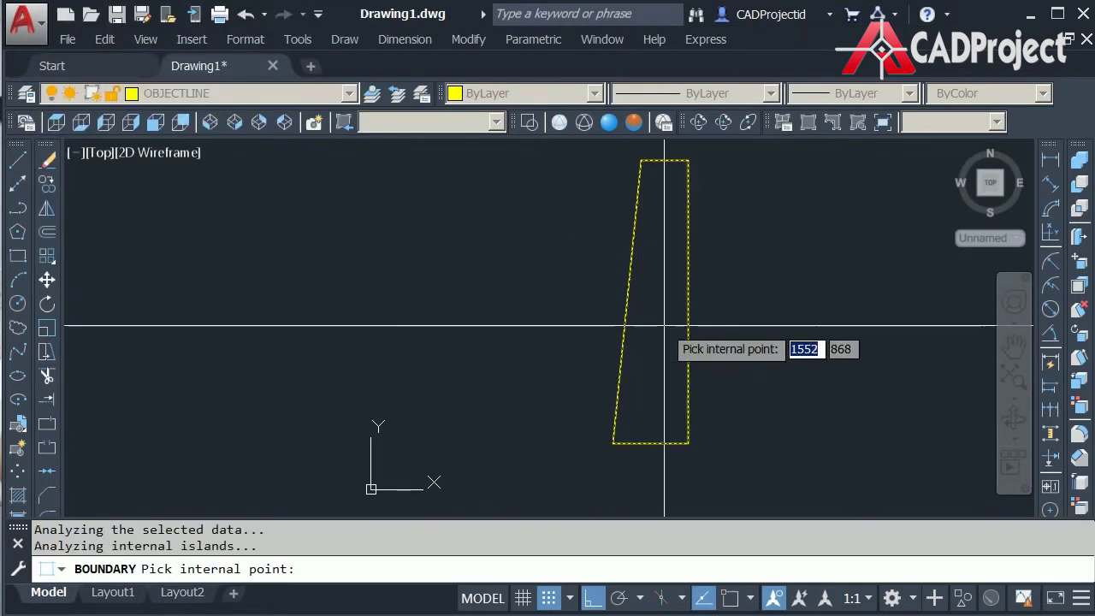
{"action": "key", "text": "Return"}
- Offset the tapered boundary polyline 30 inward
{"action": "type", "text": "o"}
{"action": "key", "text": "Return"}
{"action": "type", "text": "30"}
{"action": "key", "text": "Return"}
{"action": "scroll", "coordinate": [689, 418], "scroll_direction": "up", "scroll_amount": 2}
{"action": "left_click", "coordinate": [677, 418]}
{"action": "left_click", "coordinate": [638, 416]}
{"action": "key", "text": "Escape"}
{"action": "mouse_move", "coordinate": [754, 353]}
{"action": "middle_mouse_down"}
{"action": "mouse_move", "coordinate": [660, 425]}
{"action": "mouse_move", "coordinate": [658, 404]}
{"action": "middle_mouse_up"}
{"action": "scroll", "coordinate": [660, 425], "scroll_direction": "down", "scroll_amount": 1}
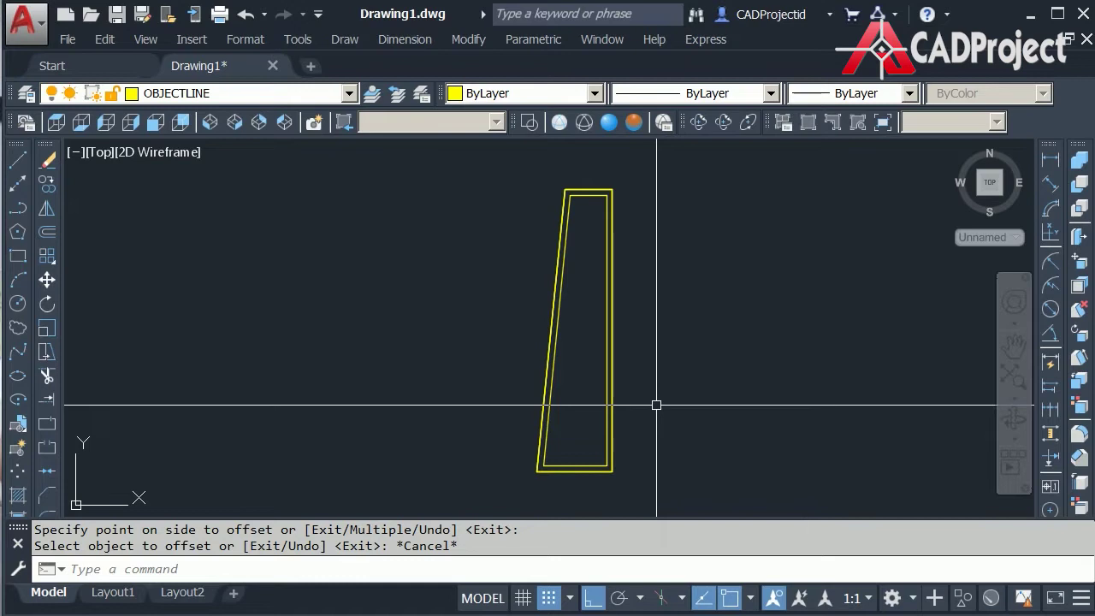
- Explode the outer and inner tapered outlines into separate lines
{"action": "type", "text": "x"}
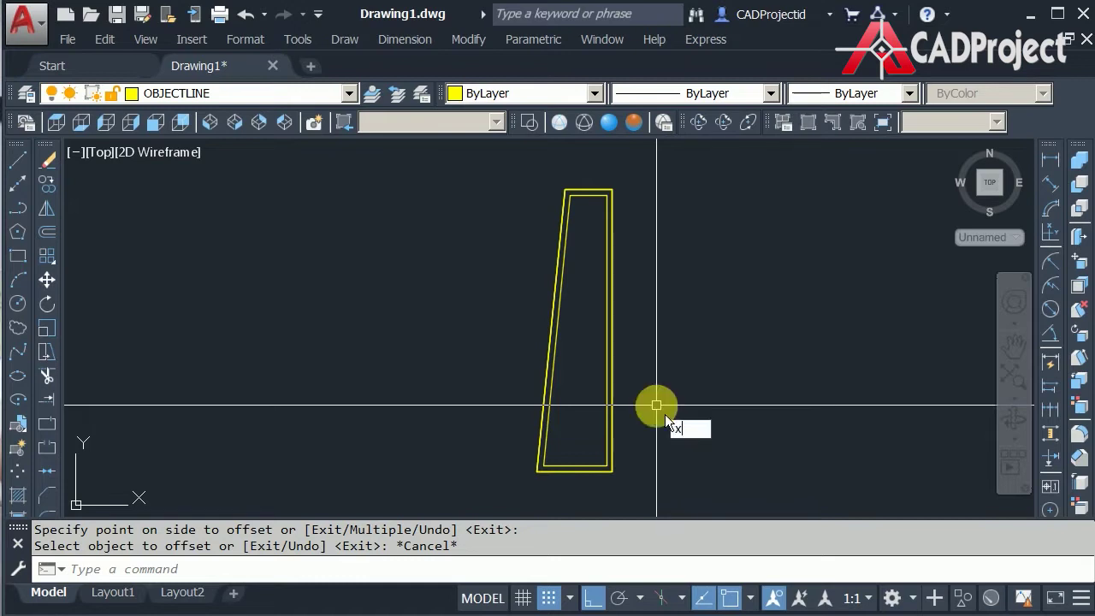
{"action": "key", "text": "Return"}
{"action": "left_click", "coordinate": [657, 405]}
{"action": "left_click", "coordinate": [494, 369]}
{"action": "key", "text": "Return"}
- Offset the outer bottom edge 100 upward and the outer top edge 100 downward
{"action": "type", "text": "o"}
{"action": "key", "text": "Return"}
{"action": "type", "text": "1"}
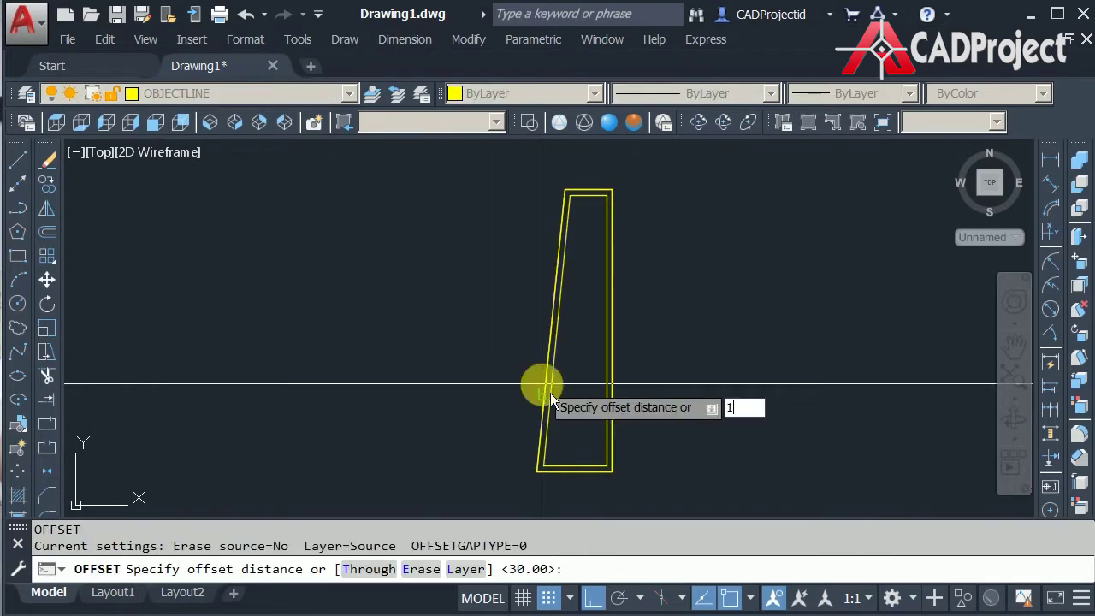
{"action": "type", "text": "00"}
{"action": "key", "text": "Return"}
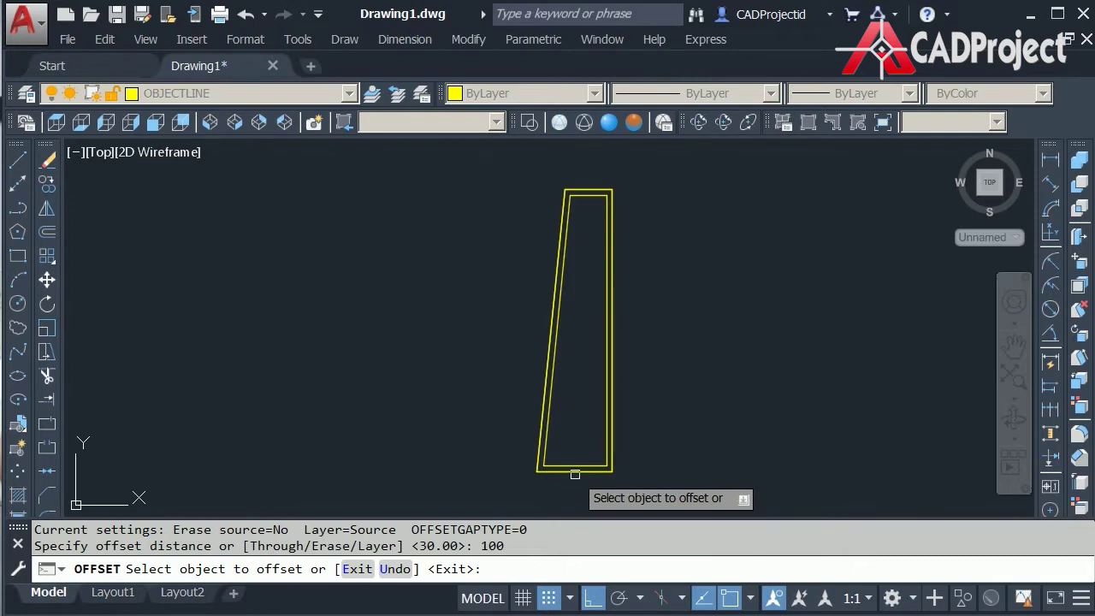
{"action": "left_click", "coordinate": [575, 472]}
{"action": "left_click", "coordinate": [590, 411]}
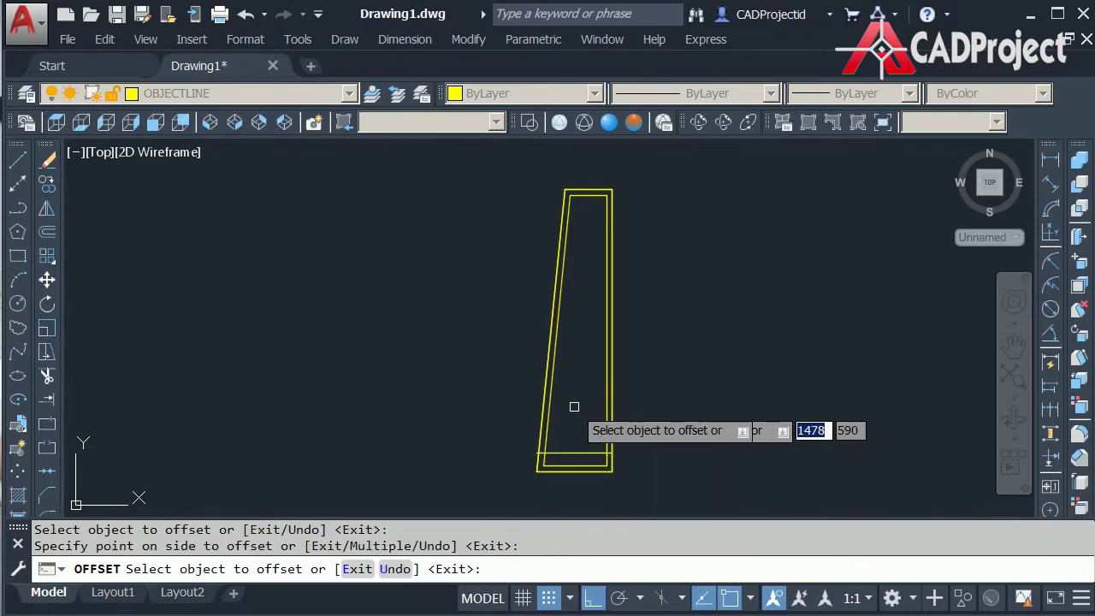
{"action": "middle_click_drag", "start_coordinate": [665, 399], "coordinate": [640, 416]}
{"action": "left_click", "coordinate": [572, 208]}
{"action": "left_click", "coordinate": [653, 373]}
{"action": "mouse_move", "coordinate": [652, 374]}
{"action": "middle_mouse_down"}
{"action": "mouse_move", "coordinate": [691, 296]}
{"action": "mouse_move", "coordinate": [665, 359]}
{"action": "middle_mouse_up"}
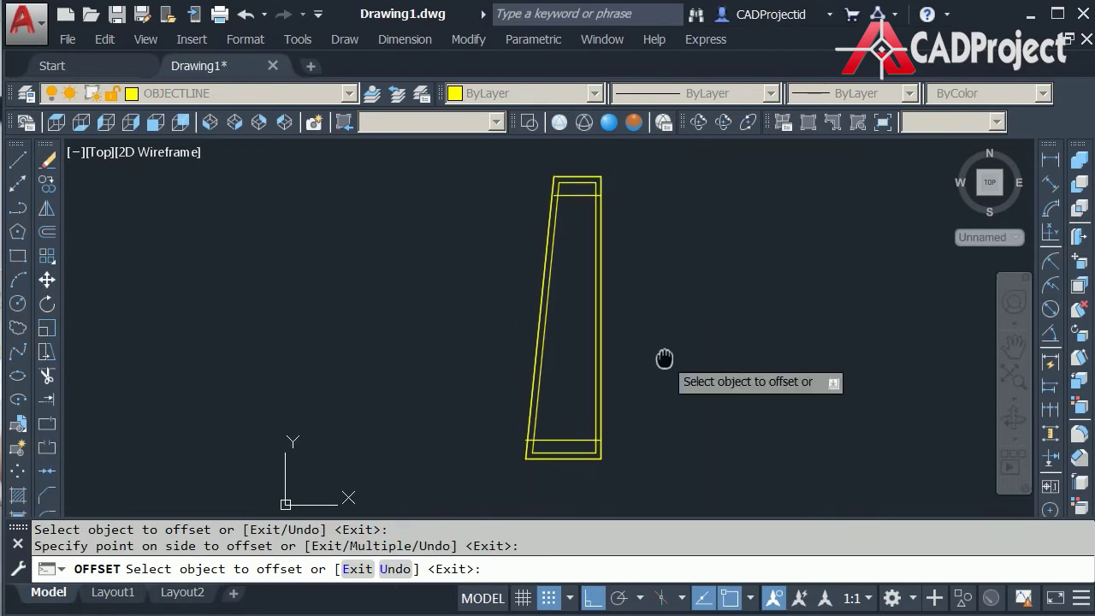
{"action": "key", "text": "Escape"}
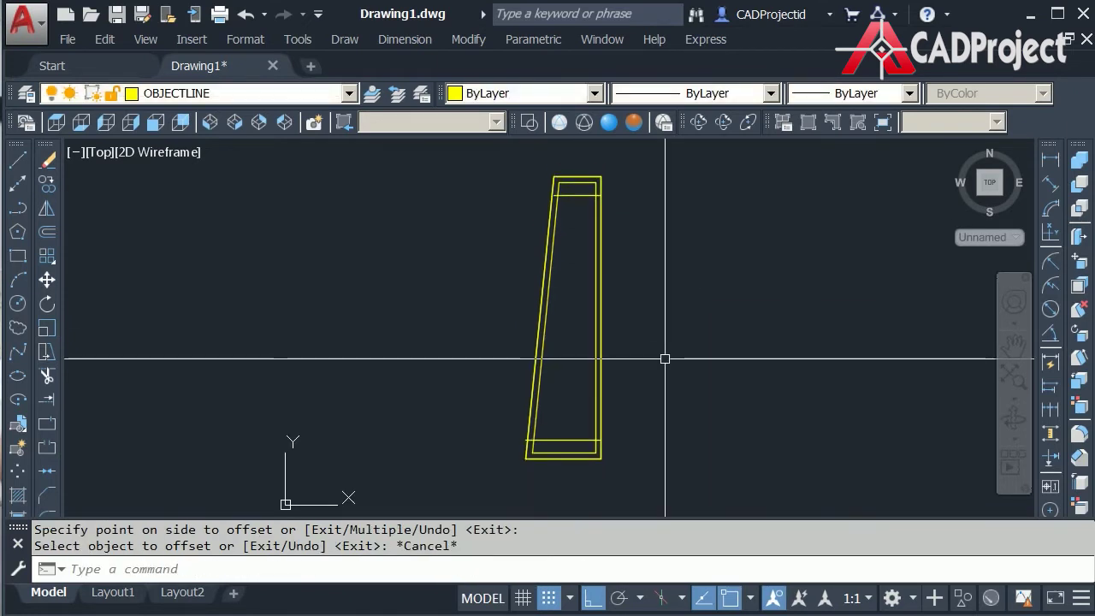
- Trim the inner right vertical line's ends beyond the upper and lower horizontal offset lines
{"action": "type", "text": "tr"}
{"action": "key", "text": "Return"}
{"action": "key", "text": "Return"}
{"action": "scroll", "coordinate": [603, 168], "scroll_direction": "up", "scroll_amount": 2}
{"action": "left_click", "coordinate": [588, 197]}
{"action": "middle_click_drag", "start_coordinate": [663, 288], "coordinate": [651, 128]}
{"action": "left_click", "coordinate": [581, 447]}
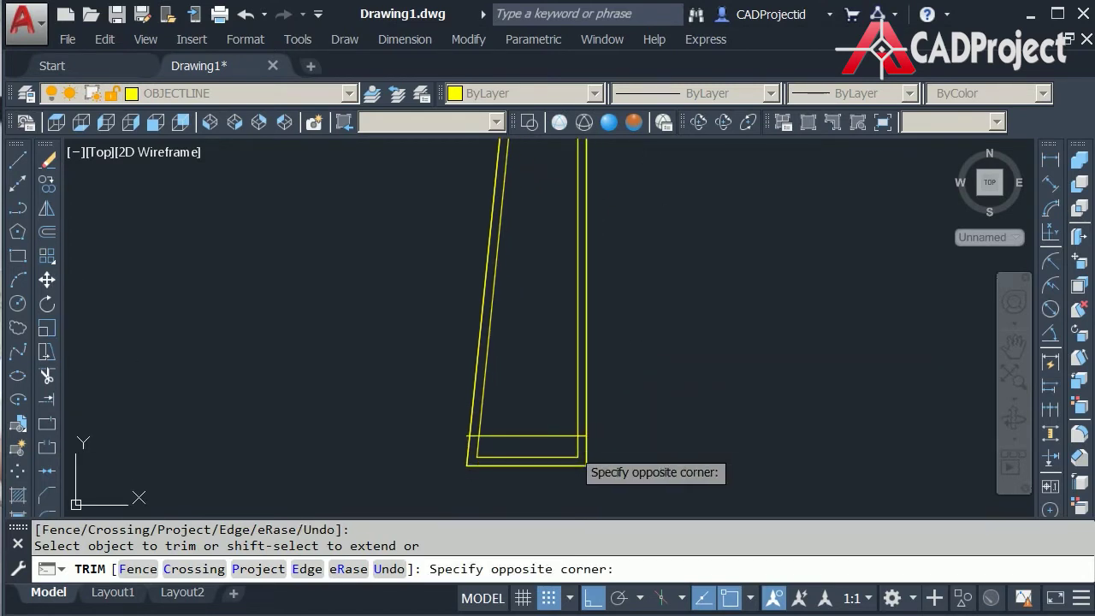
{"action": "left_click", "coordinate": [586, 465]}
{"action": "key", "text": "Escape"}
{"action": "scroll", "coordinate": [663, 410], "scroll_direction": "down", "scroll_amount": 3}
{"action": "scroll", "coordinate": [663, 411], "scroll_direction": "up", "scroll_amount": 1}
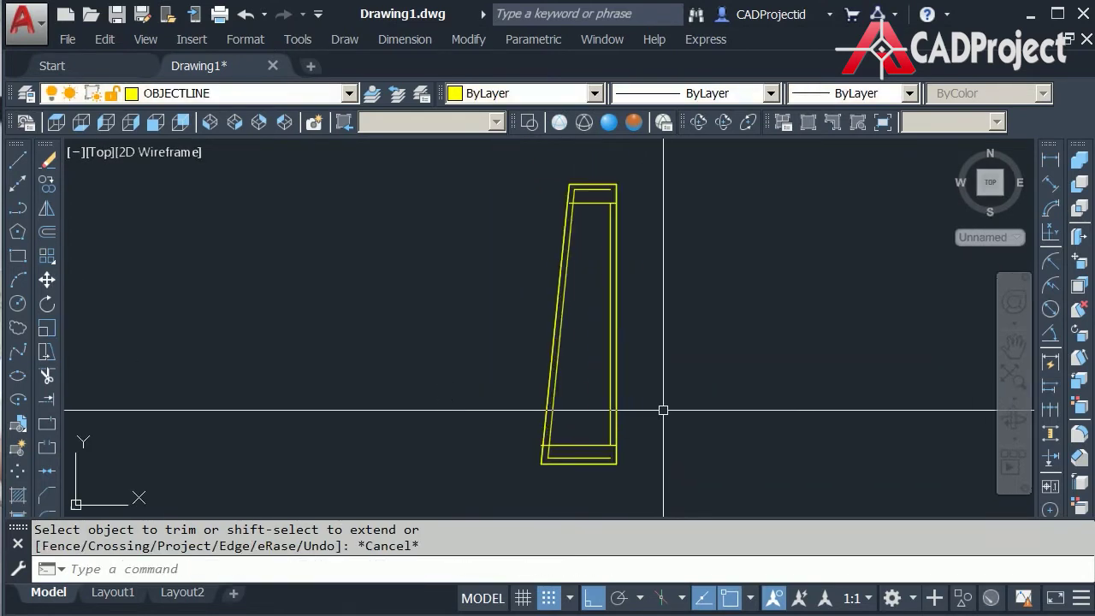
- Divide the trimmed inner right vertical line into 4 equal segments
{"action": "type", "text": "div"}
{"action": "key", "text": "Return"}
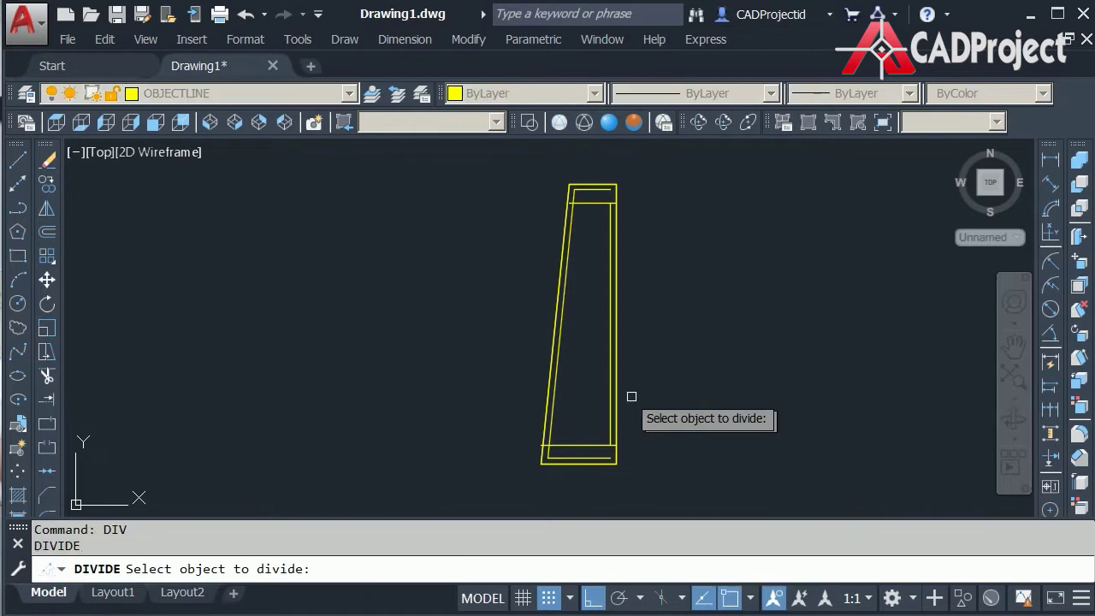
{"action": "left_click", "coordinate": [612, 391]}
{"action": "type", "text": "4"}
{"action": "key", "text": "Return"}
- Draw a horizontal line from the lowest division point leftward past the slanted side
{"action": "type", "text": "l"}
{"action": "key", "text": "Return"}
{"action": "left_click", "coordinate": [610, 384]}
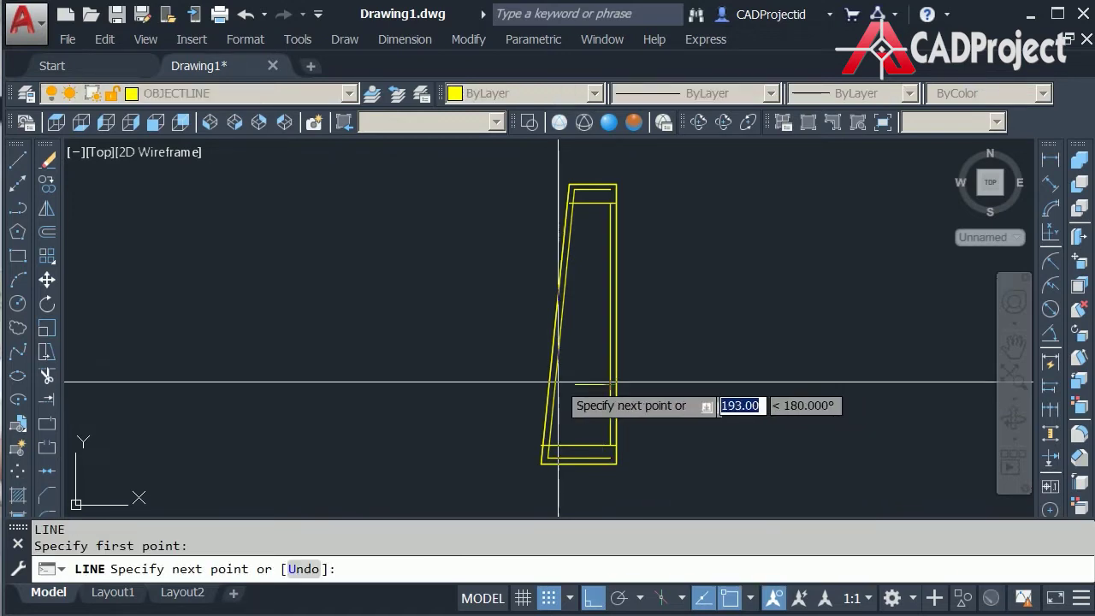
{"action": "left_click", "coordinate": [487, 384]}
{"action": "key", "text": "Return"}
- Draw horizontal lines from the middle and upper division points leftward past the slanted side
{"action": "left_click", "coordinate": [610, 324]}
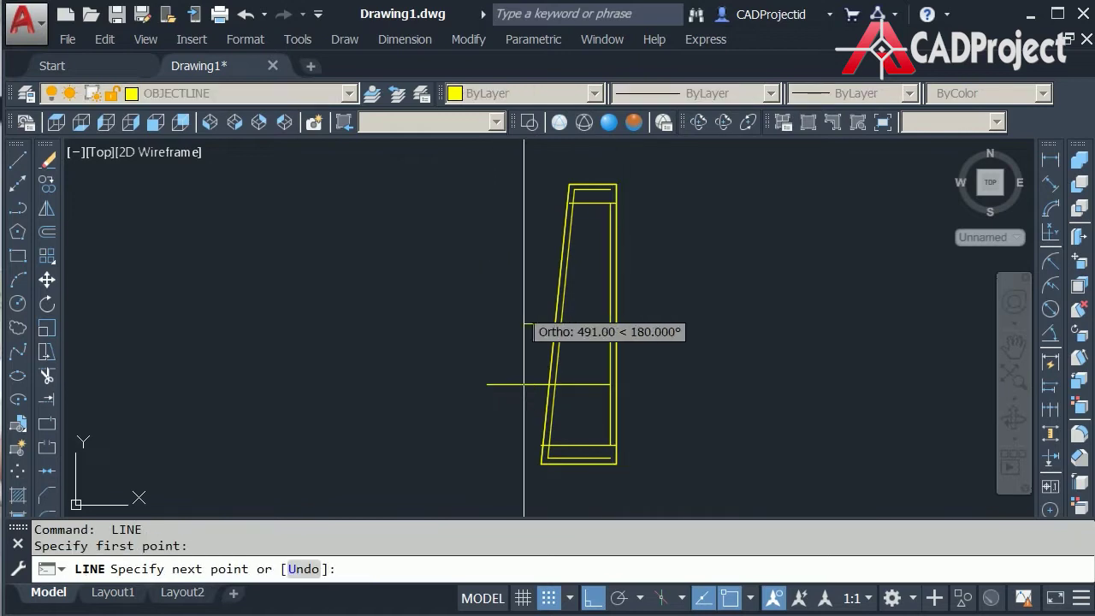
{"action": "key", "text": "Return"}
{"action": "key", "text": "Return"}
{"action": "left_click", "coordinate": [610, 324]}
{"action": "left_click", "coordinate": [456, 324]}
{"action": "key", "text": "Return"}
{"action": "key", "text": "Return"}
{"action": "left_click", "coordinate": [609, 264]}
{"action": "left_click", "coordinate": [479, 263]}
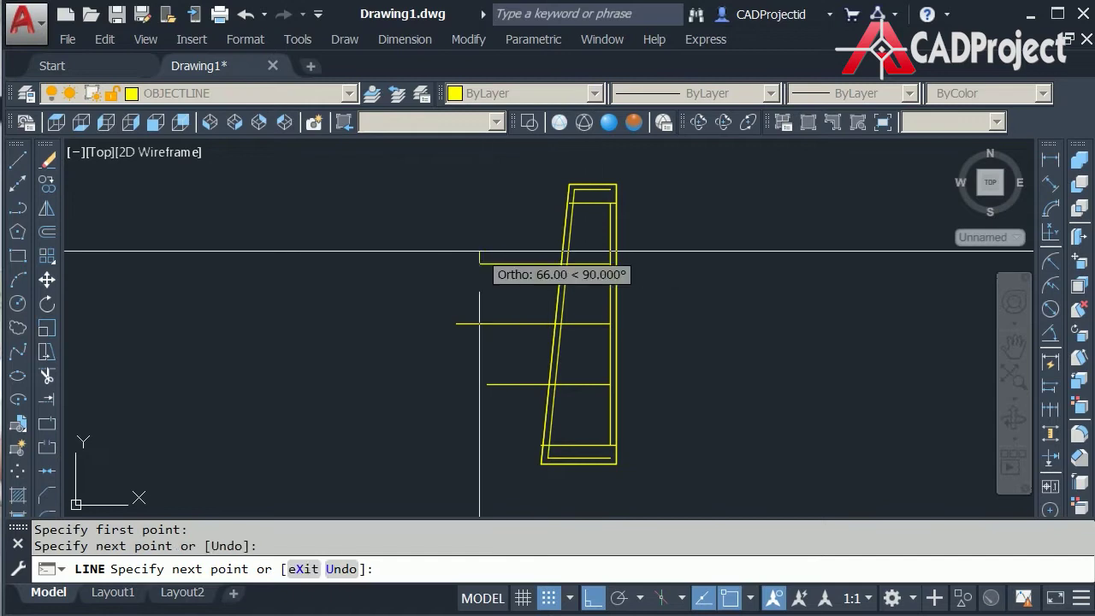
{"action": "key", "text": "Return"}
{"action": "type", "text": "o"}
{"action": "key", "text": "Return"}
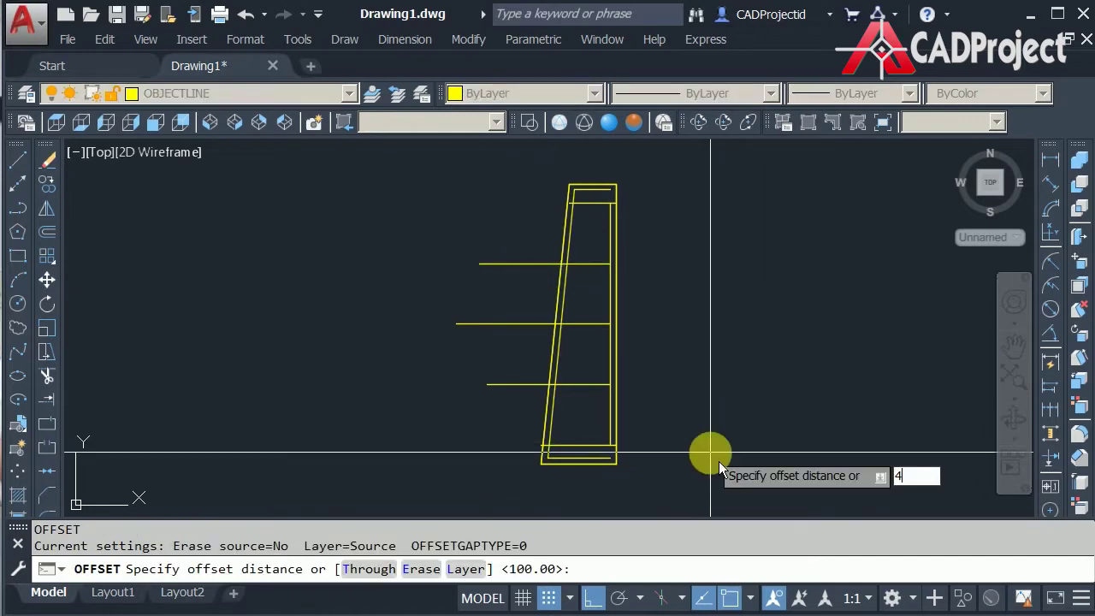
{"action": "type", "text": "450"}
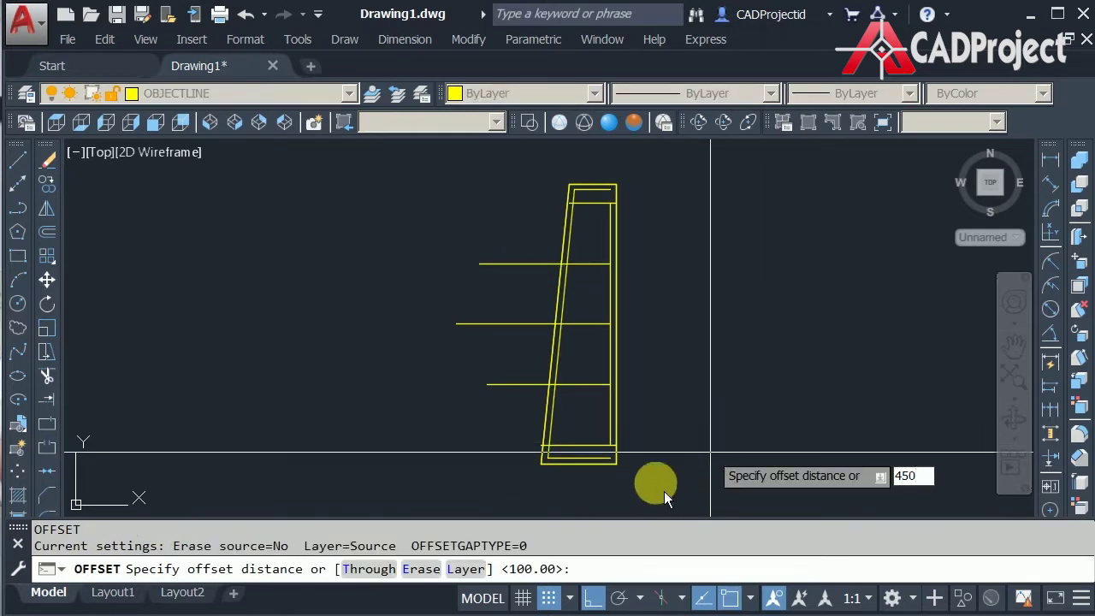
{"action": "key", "text": "Return"}
{"action": "scroll", "coordinate": [689, 452], "scroll_direction": "up", "scroll_amount": 2}
{"action": "middle_click_drag", "start_coordinate": [689, 452], "coordinate": [744, 470]}
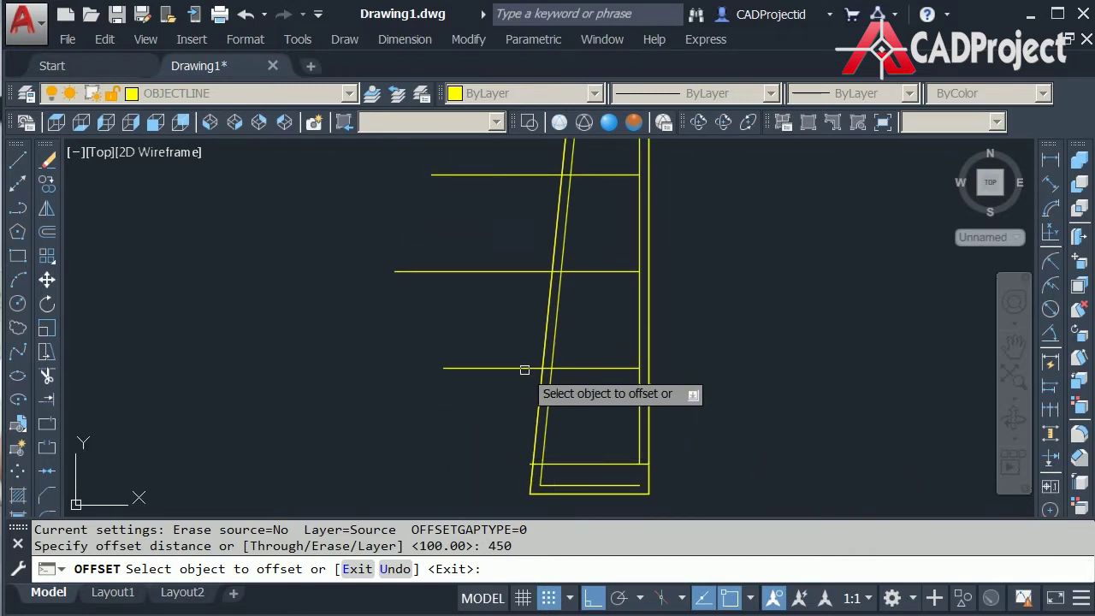
{"action": "middle_click_drag", "start_coordinate": [518, 276], "coordinate": [502, 403]}
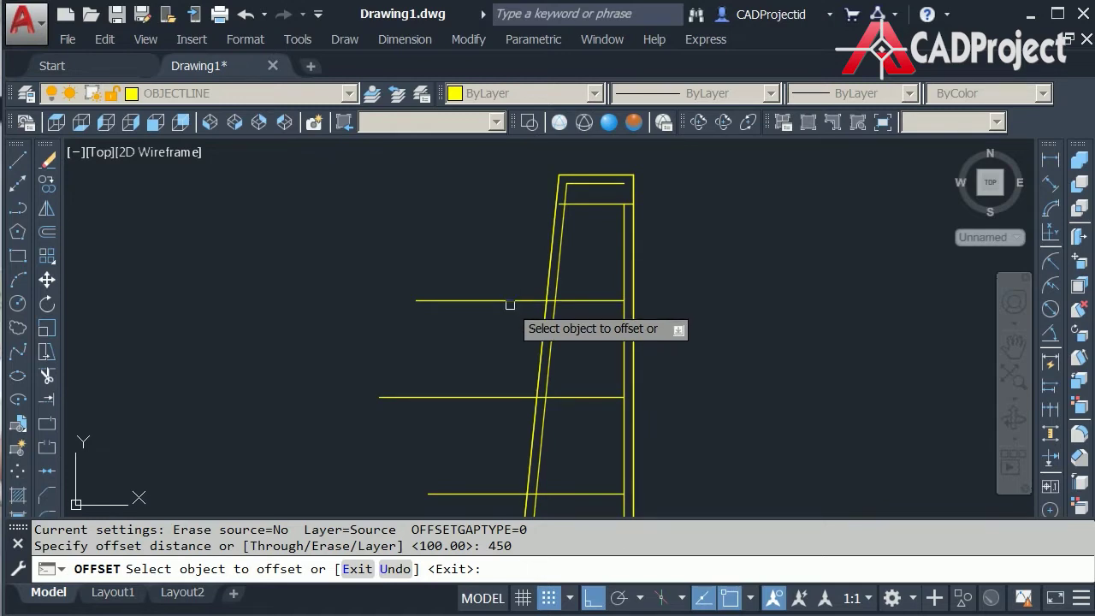
{"action": "scroll", "coordinate": [510, 305], "scroll_direction": "down", "scroll_amount": 1}
{"action": "middle_click_drag", "start_coordinate": [510, 312], "coordinate": [518, 213]}
{"action": "scroll", "coordinate": [536, 393], "scroll_direction": "up", "scroll_amount": 1}
{"action": "scroll", "coordinate": [623, 377], "scroll_direction": "up", "scroll_amount": 2}
{"action": "scroll", "coordinate": [598, 386], "scroll_direction": "down", "scroll_amount": 1}
{"action": "key", "text": "Escape"}
- Offset the outer right edge 500 to the left
{"action": "type", "text": "o"}
{"action": "key", "text": "Return"}
{"action": "type", "text": "500"}
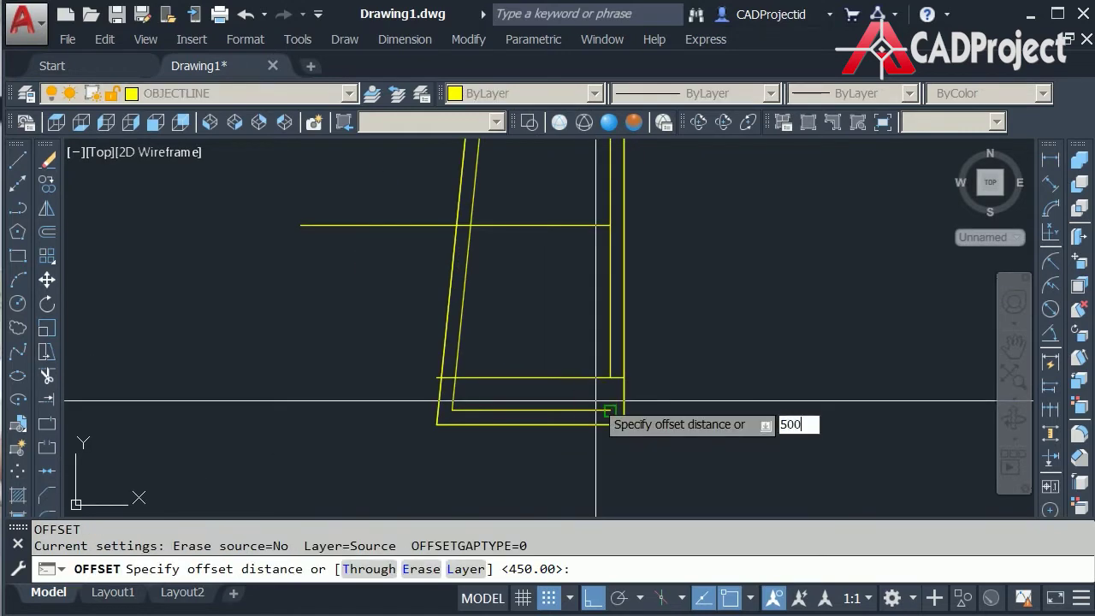
{"action": "key", "text": "Return"}
{"action": "left_click", "coordinate": [621, 394]}
{"action": "left_click", "coordinate": [403, 398]}
{"action": "middle_click_drag", "start_coordinate": [410, 416], "coordinate": [413, 475]}
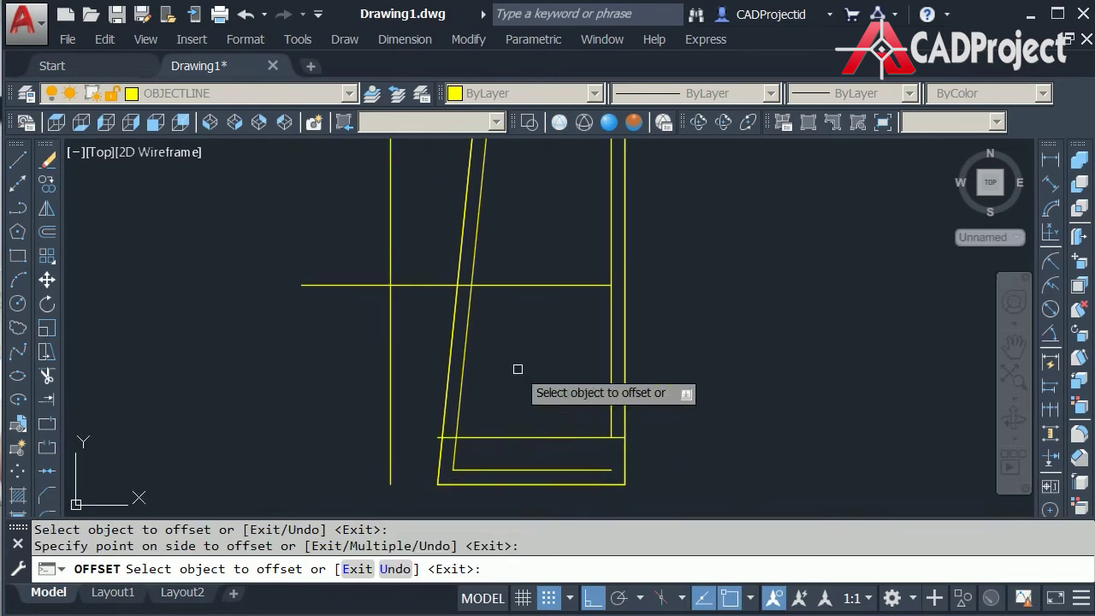
{"action": "middle_click_drag", "start_coordinate": [517, 369], "coordinate": [519, 391]}
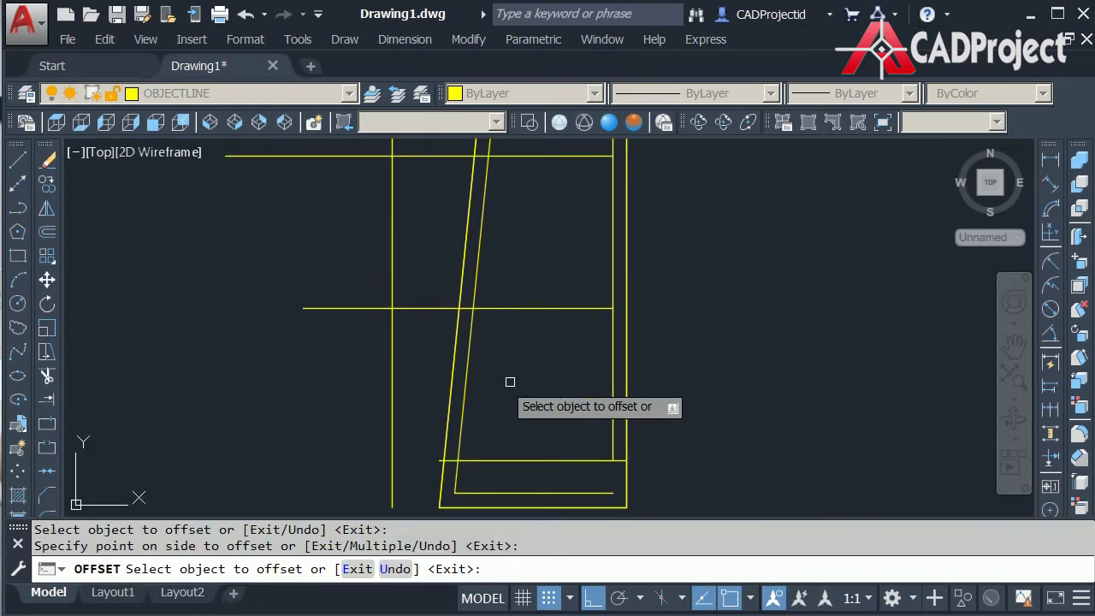
{"action": "scroll", "coordinate": [426, 401], "scroll_direction": "down", "scroll_amount": 2}
{"action": "key", "text": "Escape"}
- Delete the vertical offset line left of the slanted side
{"action": "left_click", "coordinate": [418, 411]}
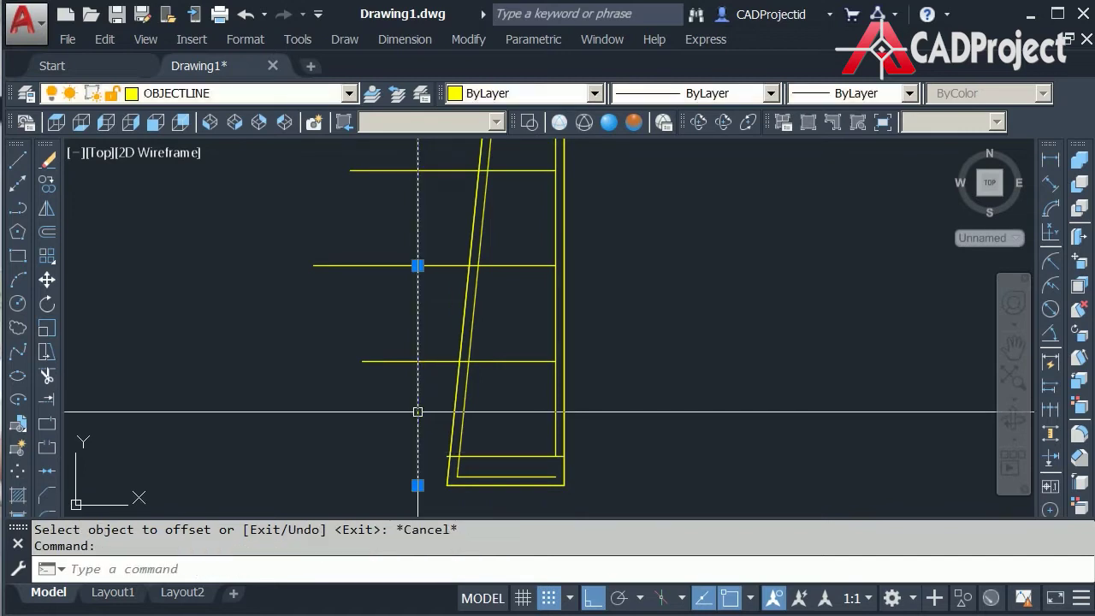
{"action": "mouse_move", "coordinate": [619, 376]}
{"action": "middle_mouse_down"}
{"action": "mouse_move", "coordinate": [633, 413]}
{"action": "mouse_move", "coordinate": [634, 394]}
{"action": "middle_mouse_up"}
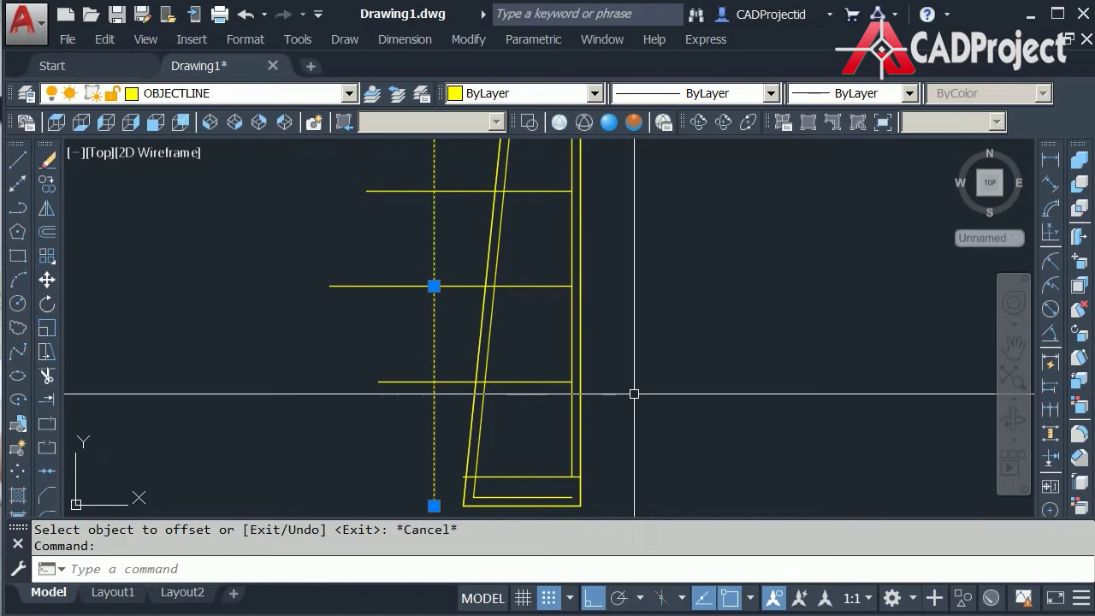
{"action": "key", "text": "Delete"}
- Offset the outer right edge 450 to the left
{"action": "type", "text": "o"}
{"action": "key", "text": "Return"}
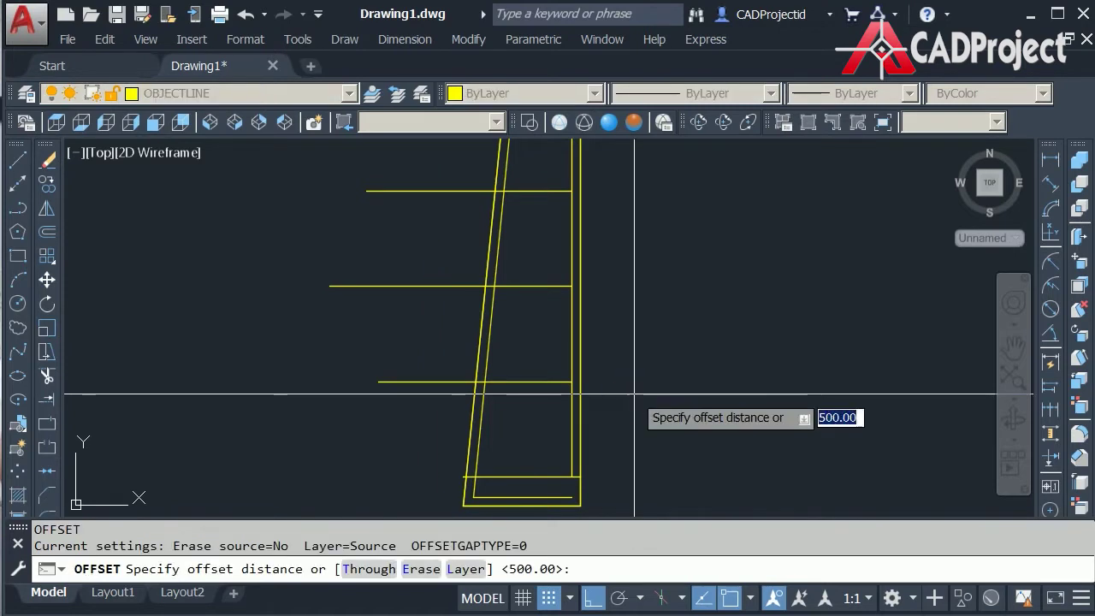
{"action": "type", "text": "450"}
{"action": "key", "text": "Return"}
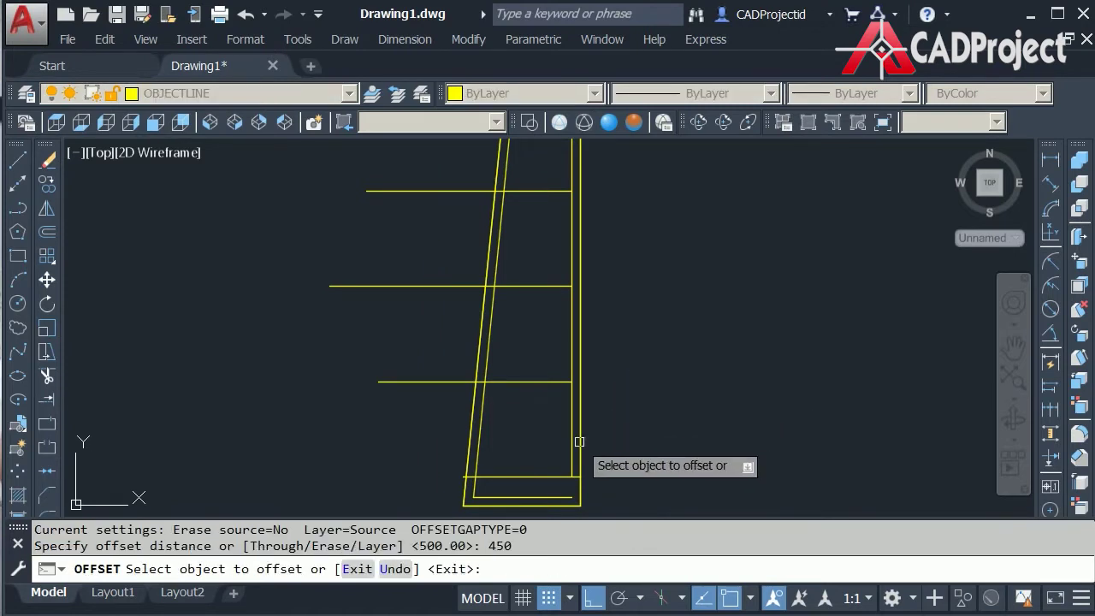
{"action": "left_click", "coordinate": [579, 442]}
{"action": "left_click", "coordinate": [419, 440]}
{"action": "key", "text": "Escape"}
- Offset the outer right edge 400 to the left
{"action": "key", "text": "Return"}
{"action": "type", "text": "400"}
{"action": "key", "text": "Return"}
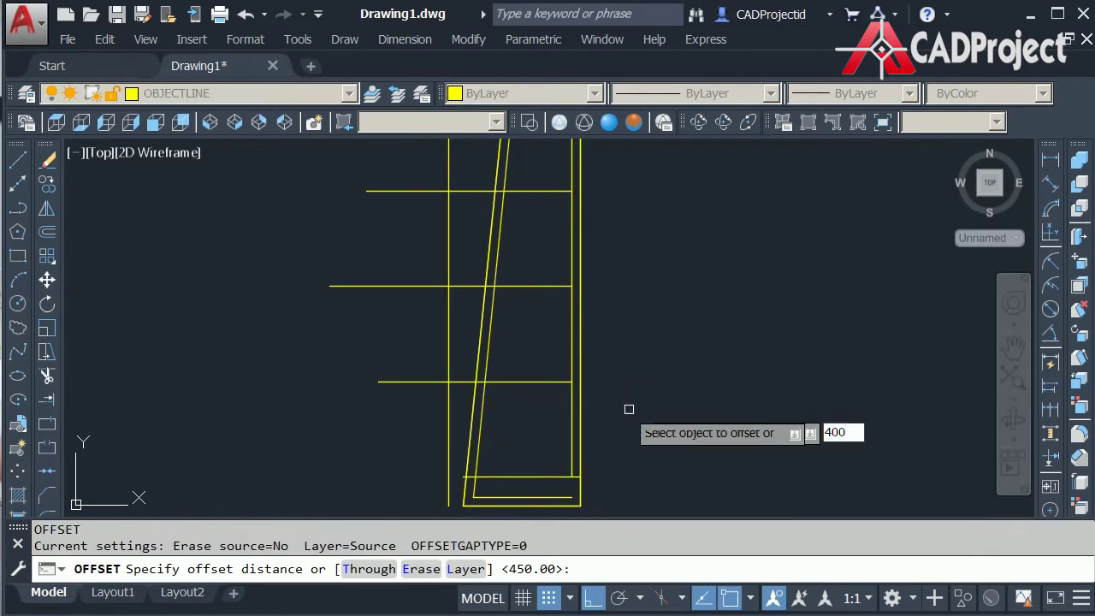
{"action": "left_click", "coordinate": [583, 423]}
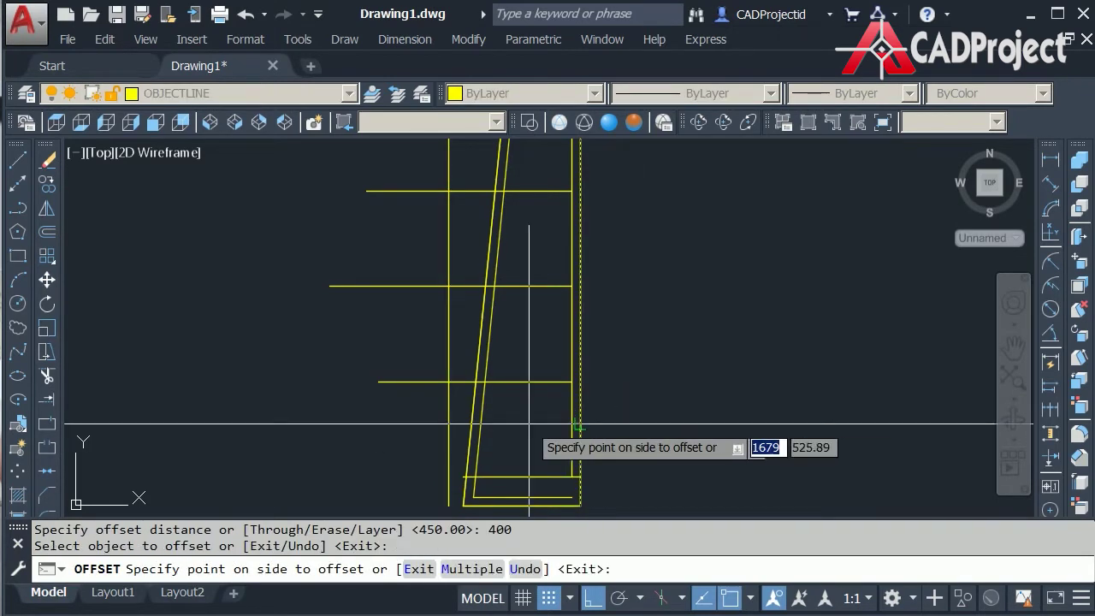
{"action": "left_click", "coordinate": [357, 425]}
{"action": "middle_click_drag", "start_coordinate": [659, 377], "coordinate": [697, 441]}
{"action": "key", "text": "Escape"}
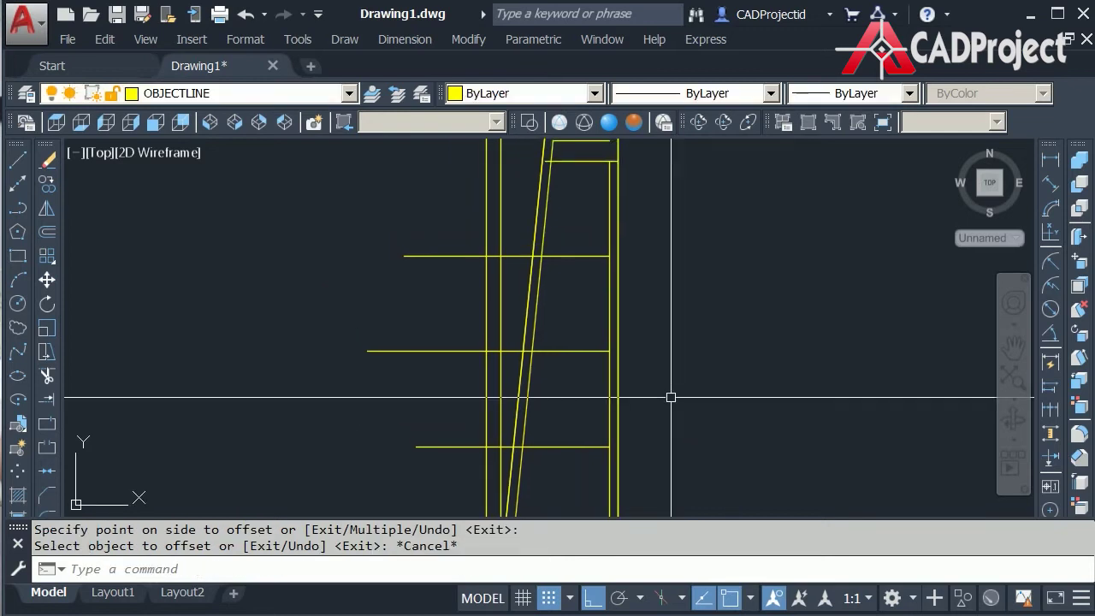
- Offset the outer right edge 350 to the left
{"action": "key", "text": "Return"}
{"action": "type", "text": "350"}
{"action": "key", "text": "Return"}
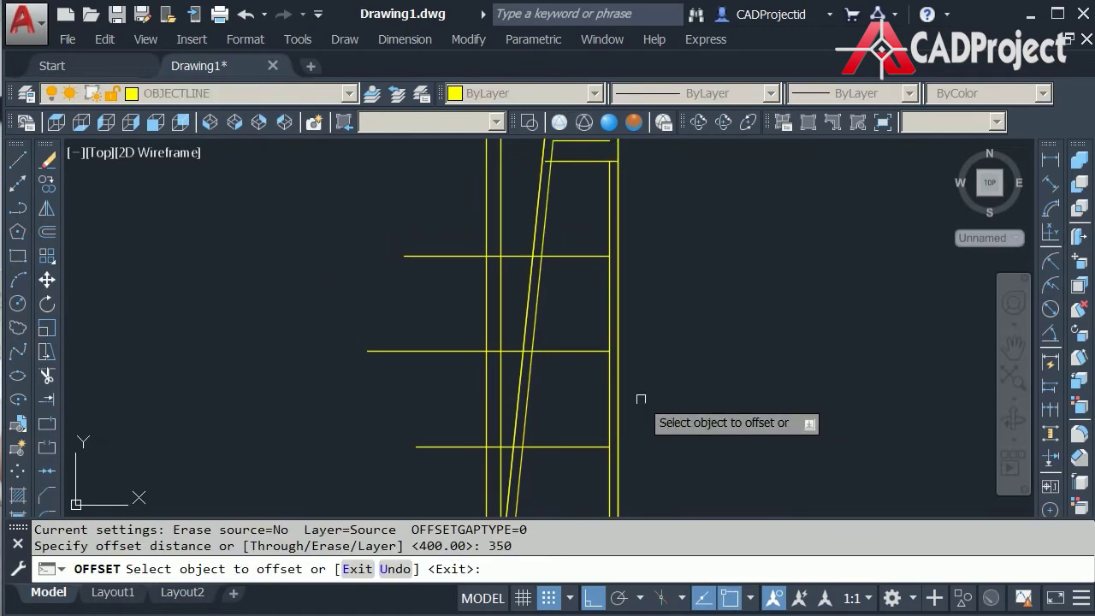
{"action": "left_click", "coordinate": [616, 389]}
{"action": "left_click", "coordinate": [372, 391]}
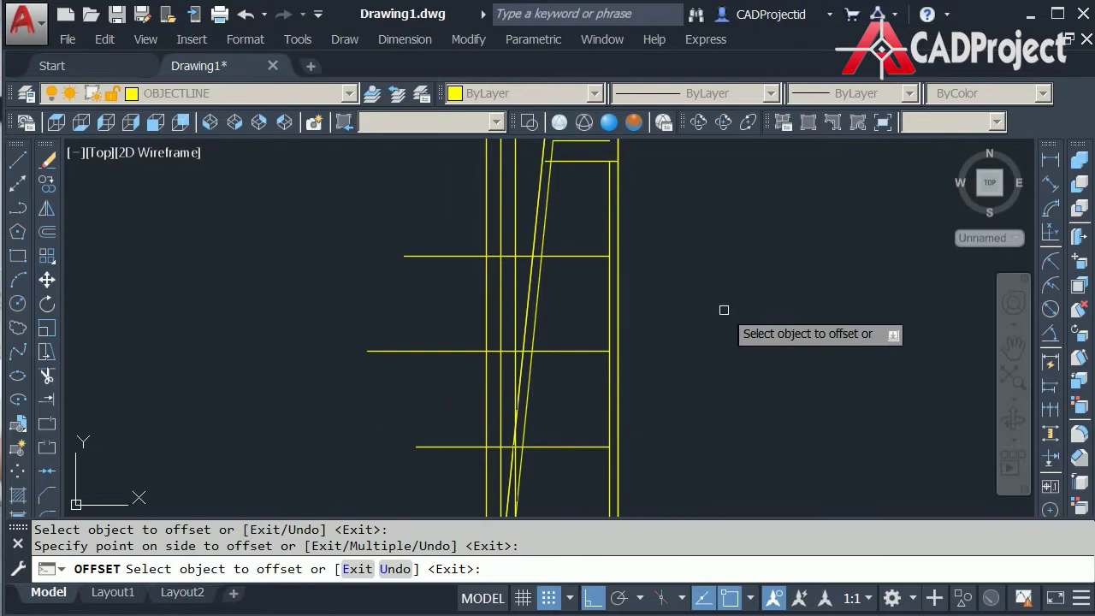
{"action": "middle_click_drag", "start_coordinate": [724, 308], "coordinate": [745, 362]}
{"action": "key", "text": "Escape"}
- Offset the outer right edge 300 to the left
{"action": "key", "text": "Return"}
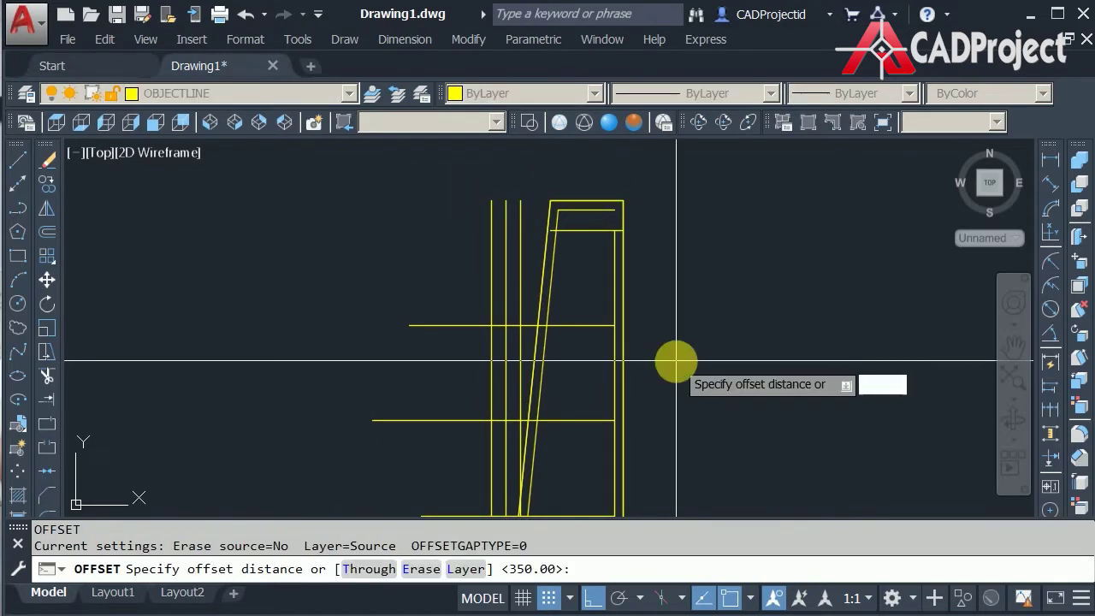
{"action": "type", "text": "300"}
{"action": "key", "text": "Return"}
{"action": "left_click", "coordinate": [616, 359]}
{"action": "left_click", "coordinate": [445, 350]}
{"action": "scroll", "coordinate": [644, 237], "scroll_direction": "up", "scroll_amount": 1}
{"action": "scroll", "coordinate": [676, 270], "scroll_direction": "up", "scroll_amount": 2}
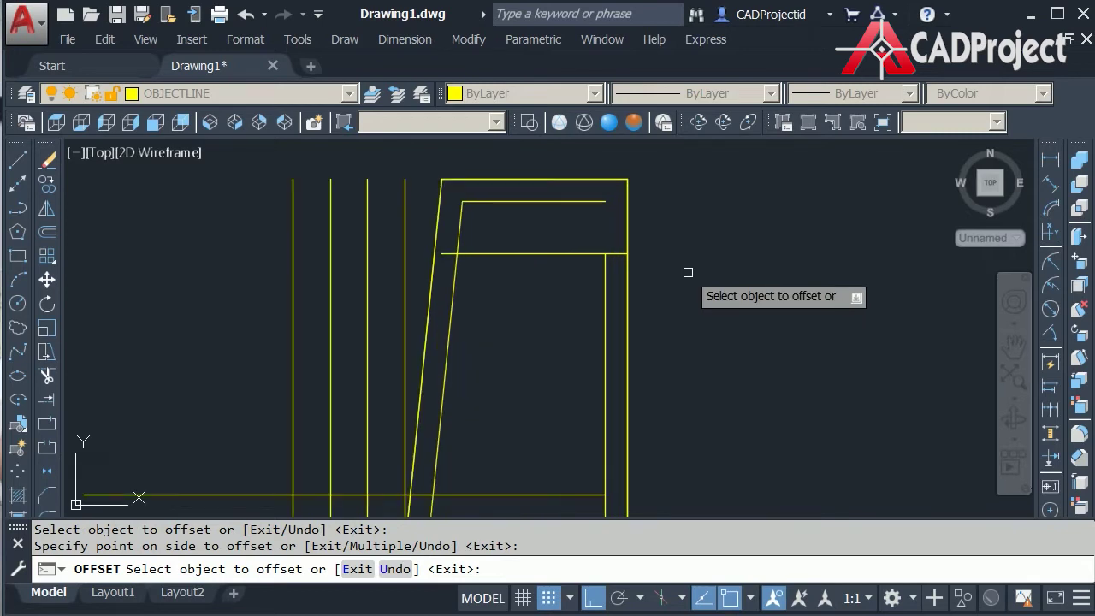
{"action": "key", "text": "Escape"}
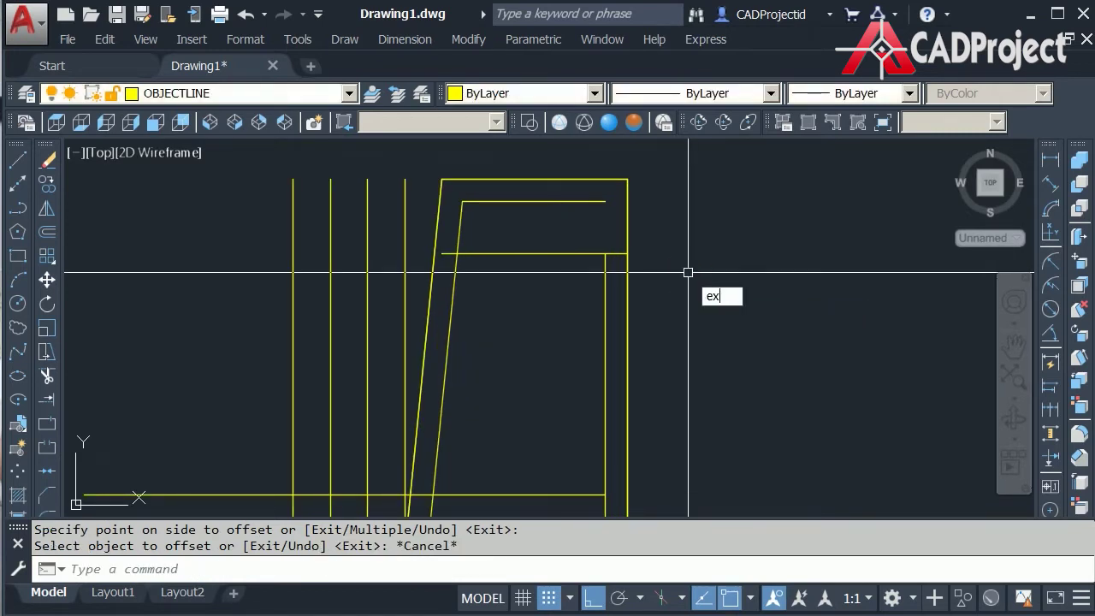
- Extend the top strip's lower line left to the outer slanted side
{"action": "type", "text": "ex"}
{"action": "key", "text": "Return"}
{"action": "key", "text": "Return"}
{"action": "left_click", "coordinate": [483, 251]}
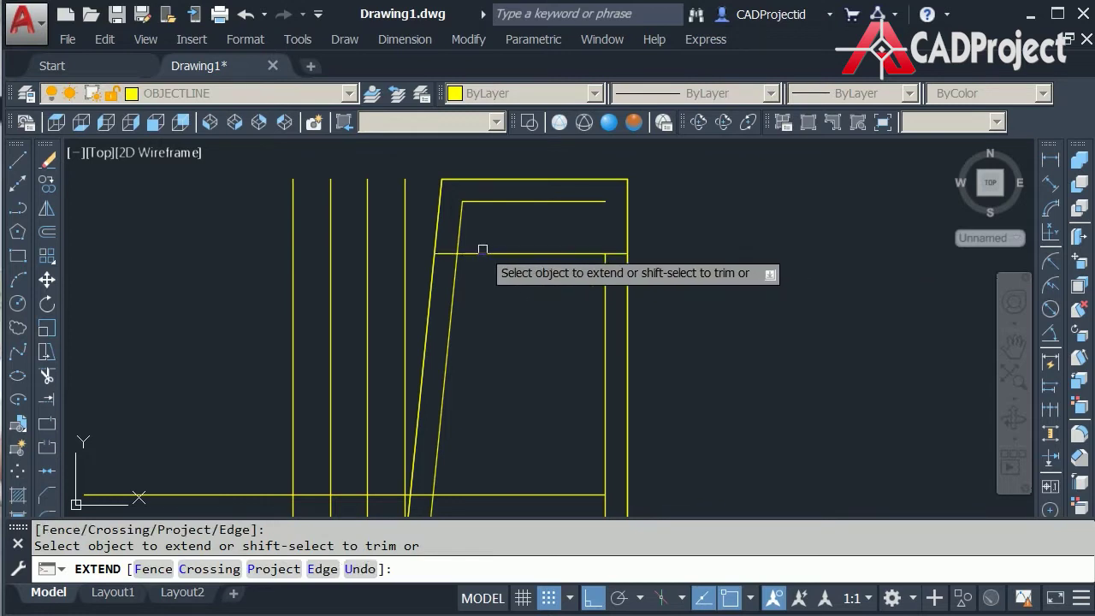
{"action": "key", "text": "Escape"}
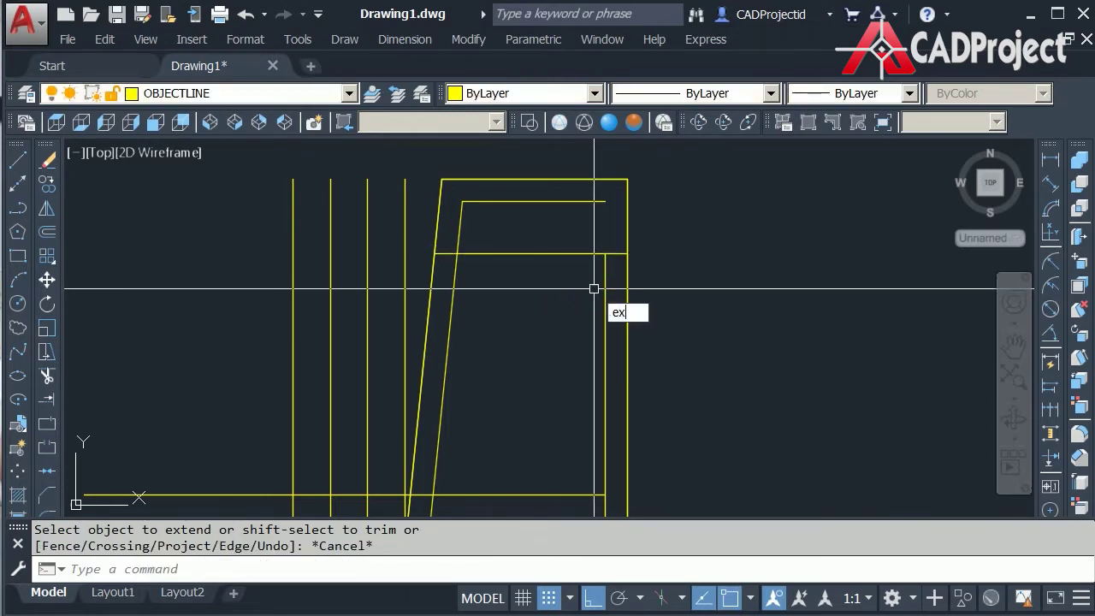
- Extend the lower end of the inset right edge down to the inset bottom line
{"action": "type", "text": "x"}
{"action": "key", "text": "Return"}
{"action": "key", "text": "Return"}
{"action": "scroll", "coordinate": [604, 286], "scroll_direction": "down", "scroll_amount": 6}
{"action": "middle_click_drag", "start_coordinate": [728, 487], "coordinate": [687, 249]}
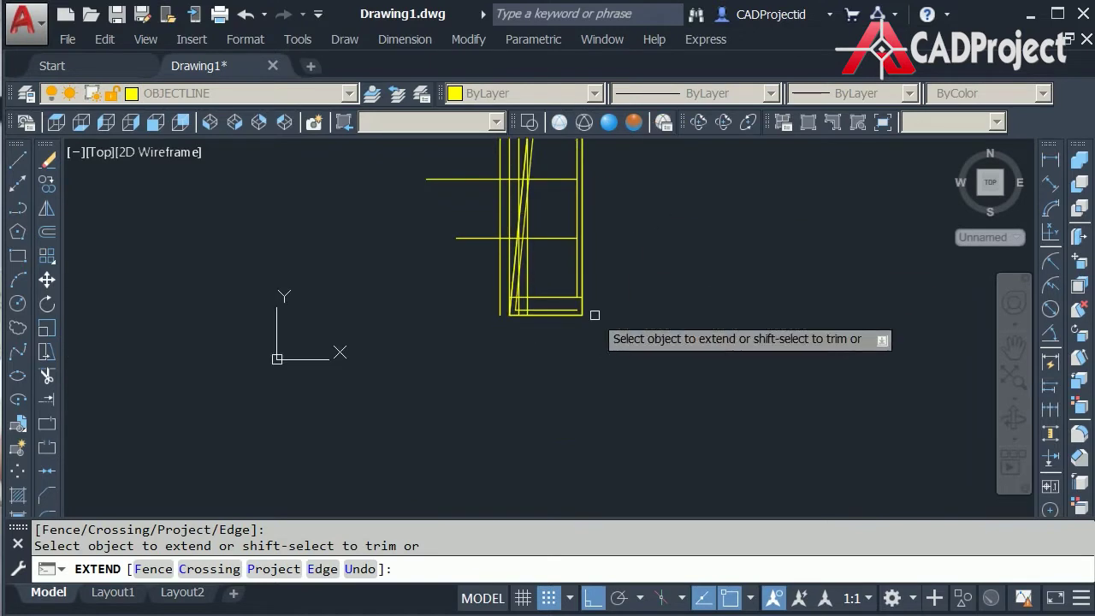
{"action": "scroll", "coordinate": [594, 321], "scroll_direction": "up", "scroll_amount": 4}
{"action": "mouse_move", "coordinate": [633, 214]}
{"action": "middle_mouse_down"}
{"action": "mouse_move", "coordinate": [673, 314]}
{"action": "mouse_move", "coordinate": [702, 342]}
{"action": "middle_mouse_up"}
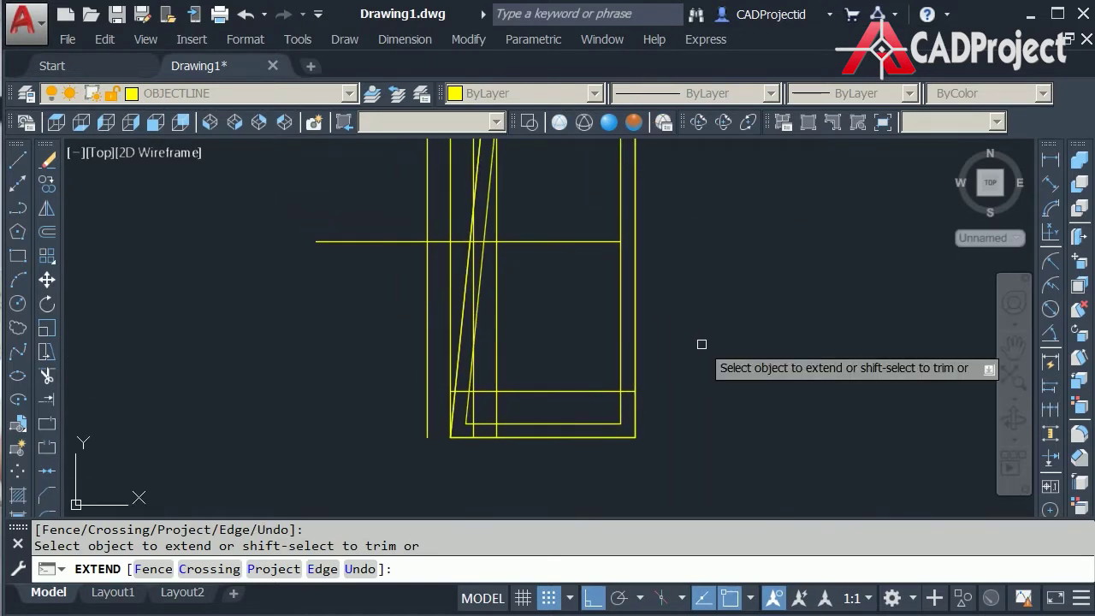
{"action": "key", "text": "Escape"}
- Extend the bottom strip line left to the 450 offset line
{"action": "key", "text": "Return"}
{"action": "key", "text": "Return"}
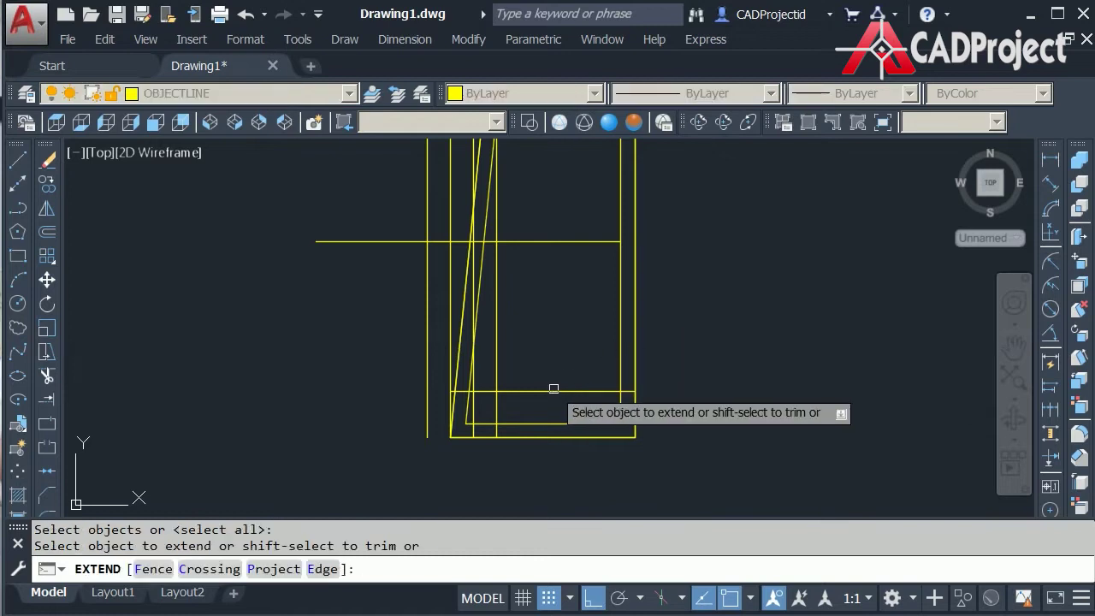
{"action": "left_click", "coordinate": [524, 385]}
{"action": "left_click", "coordinate": [522, 376]}
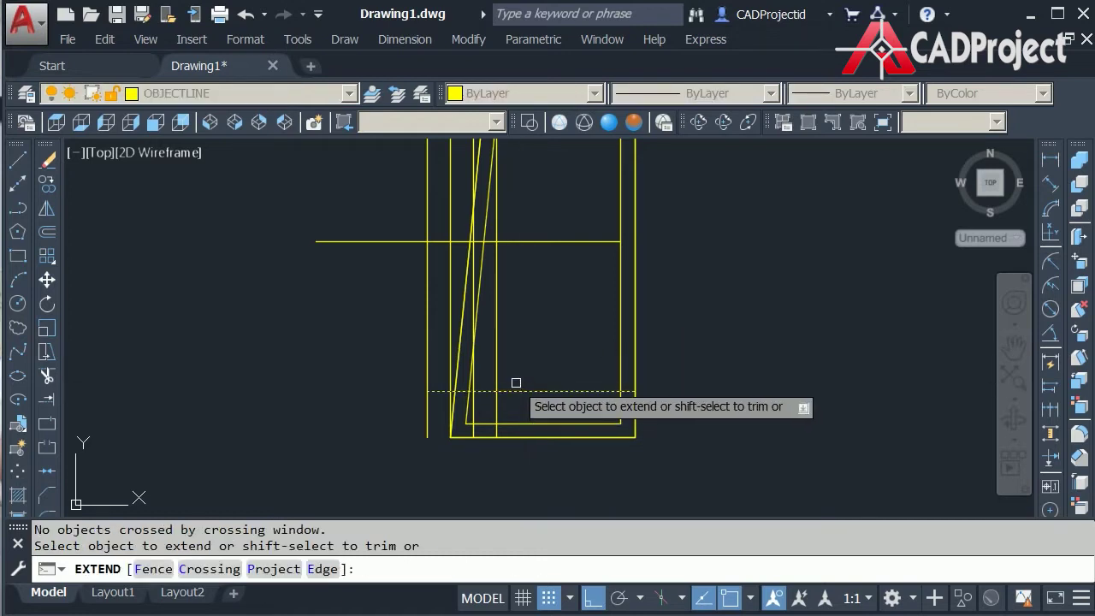
{"action": "scroll", "coordinate": [573, 399], "scroll_direction": "up", "scroll_amount": 2}
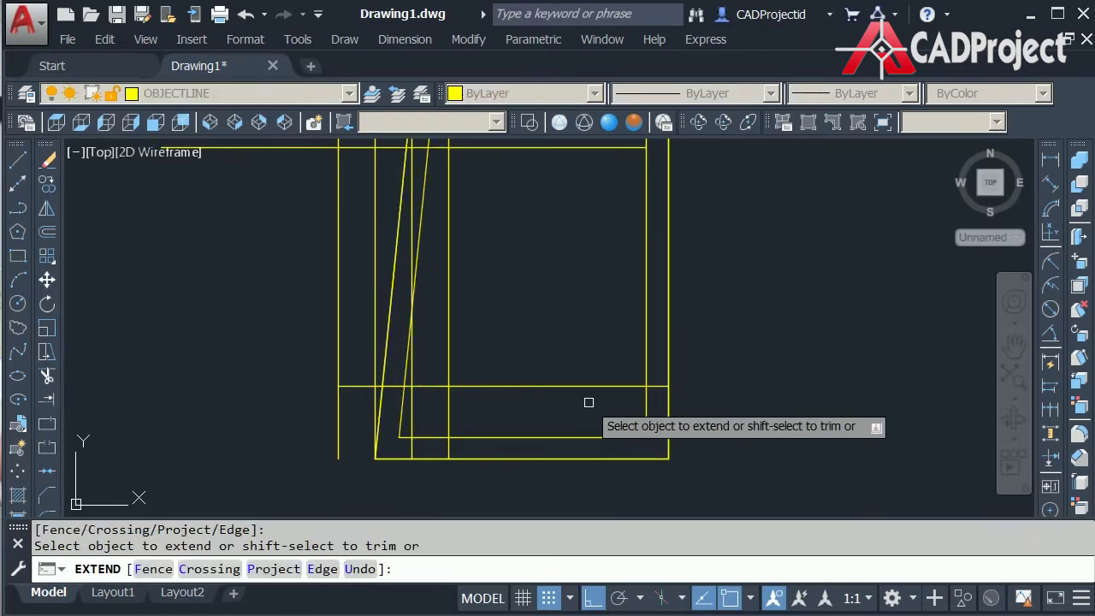
{"action": "key", "text": "Escape"}
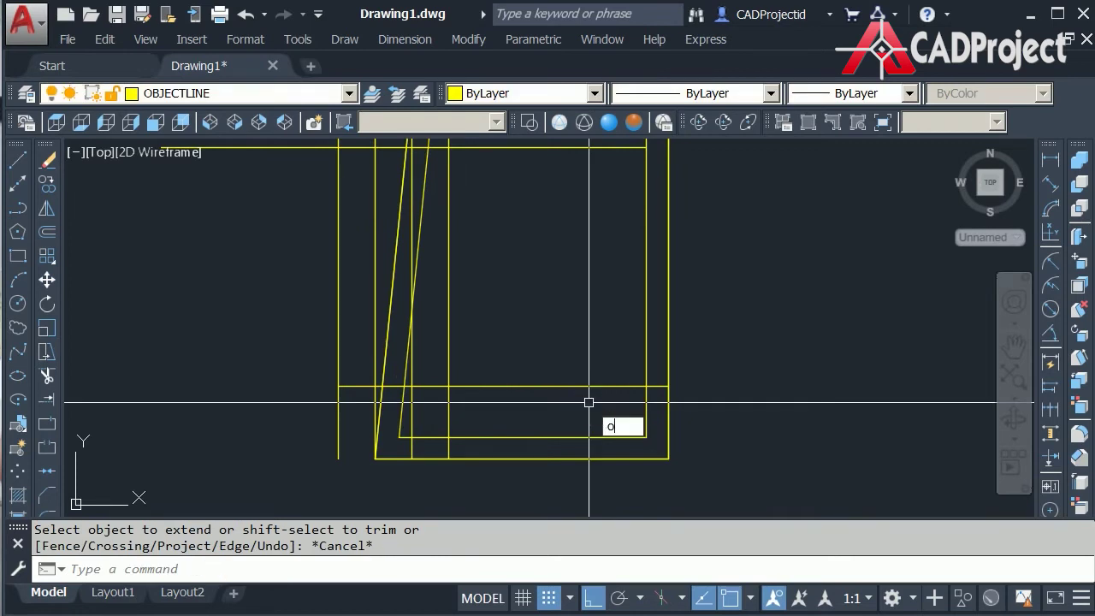
- Offset the bottom strip line 30 upward
{"action": "type", "text": "o"}
{"action": "key", "text": "Return"}
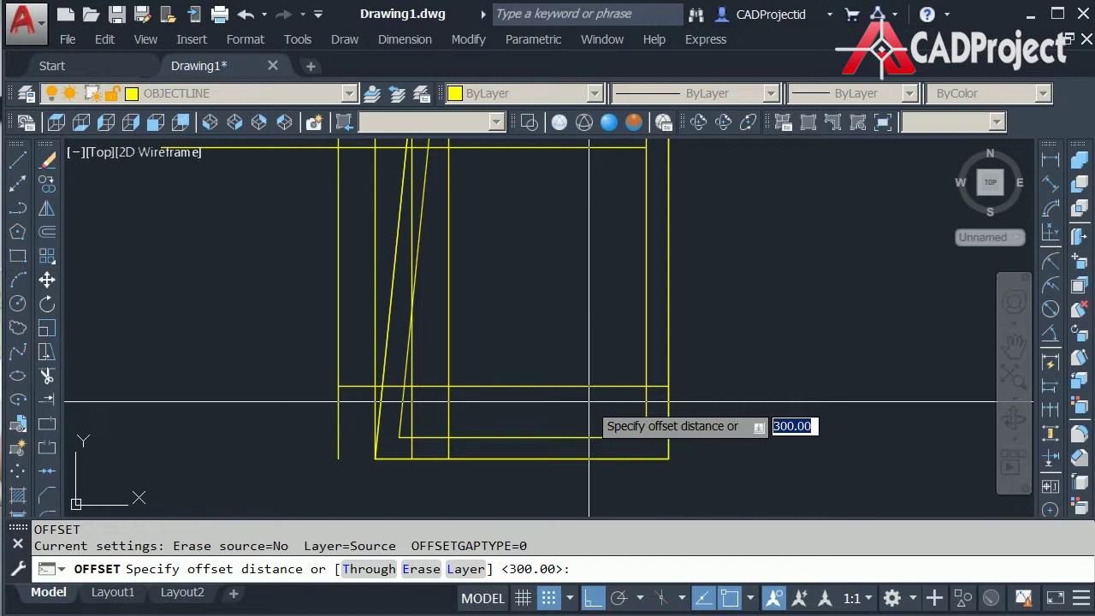
{"action": "key", "text": "Return"}
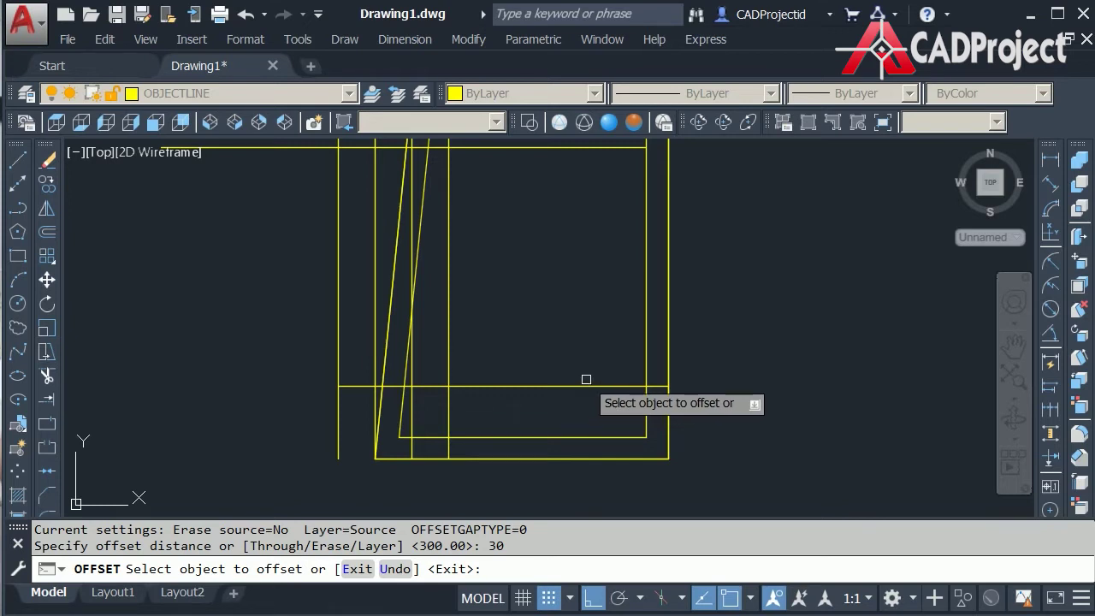
{"action": "left_click", "coordinate": [582, 385]}
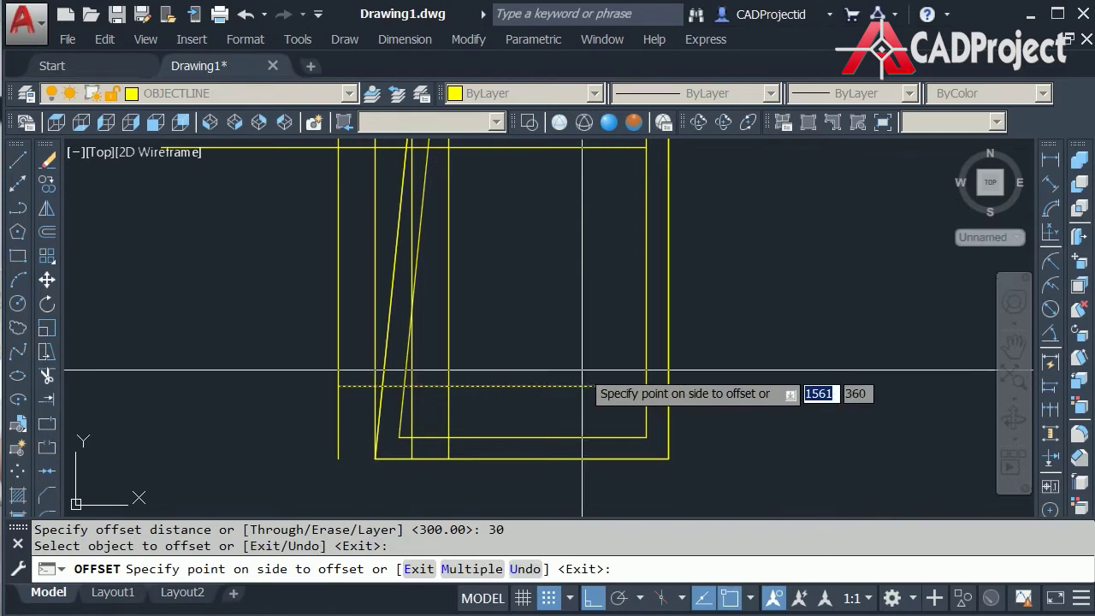
{"action": "left_click", "coordinate": [582, 345]}
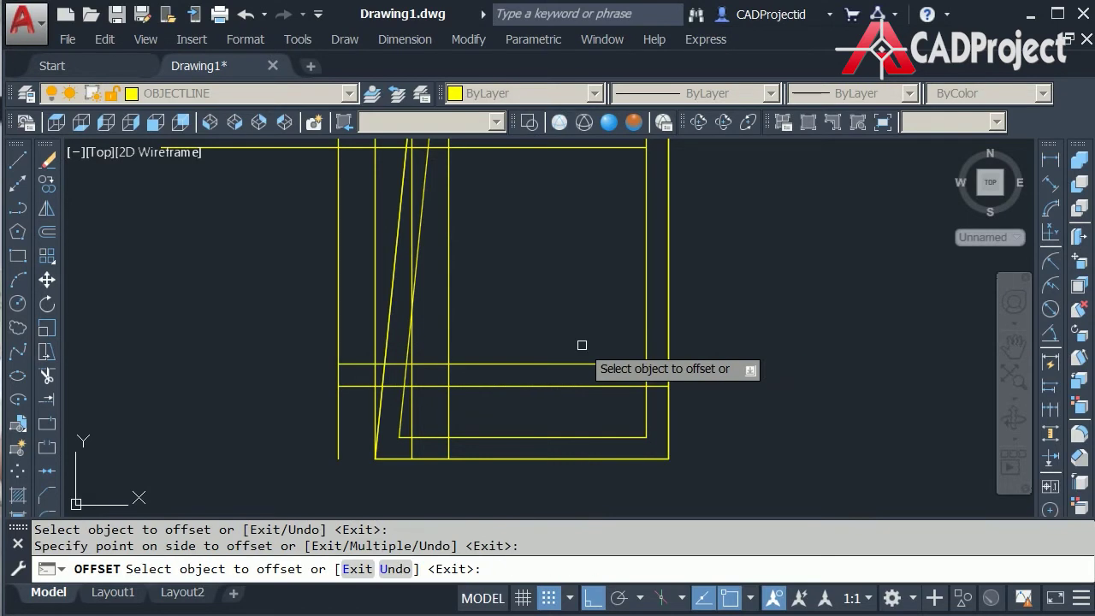
{"action": "key", "text": "Escape"}
- Offset the upper line of the 30 gap above the bottom strip 10 upward
{"action": "key", "text": "Return"}
{"action": "type", "text": "10"}
{"action": "key", "text": "Return"}
{"action": "left_click", "coordinate": [577, 365]}
{"action": "left_click", "coordinate": [574, 330]}
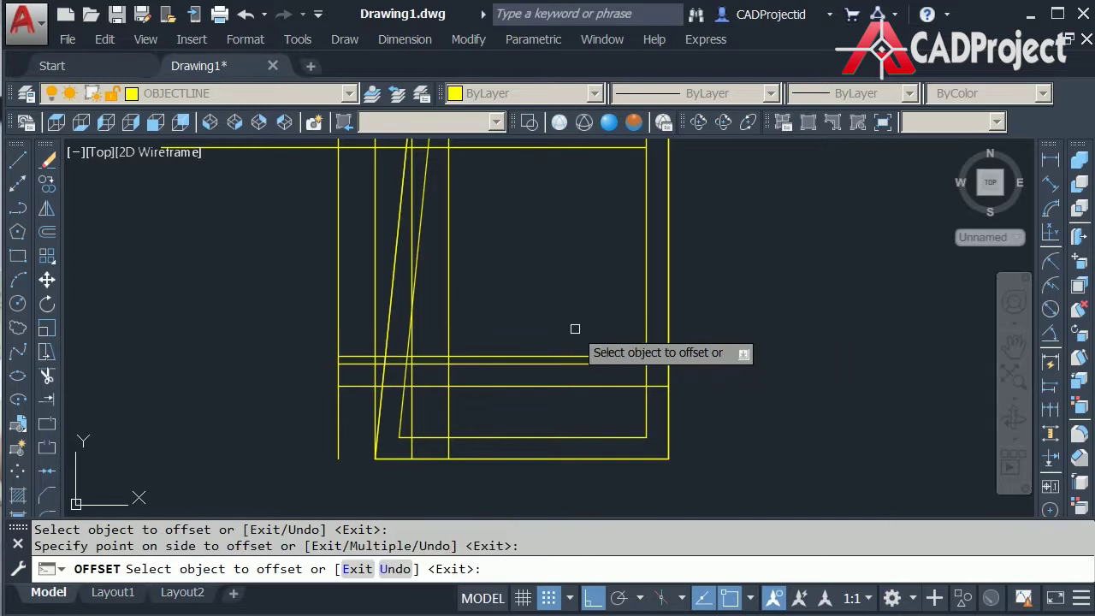
{"action": "key", "text": "Escape"}
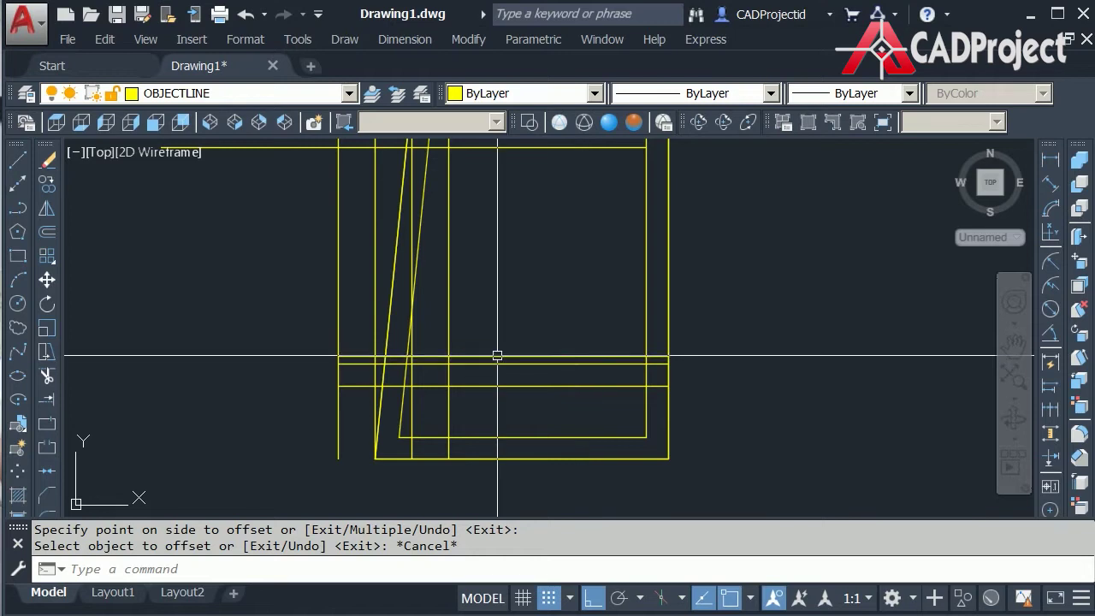
- Trim the 450 offset line to the 10-thick shelf's end and trim the bottom strip line's overhang back to the 400 offset line
{"action": "left_click", "coordinate": [47, 375]}
{"action": "key", "text": "Return"}
{"action": "scroll", "coordinate": [374, 385], "scroll_direction": "up", "scroll_amount": 4}
{"action": "left_click", "coordinate": [332, 383]}
{"action": "left_click", "coordinate": [322, 396]}
{"action": "left_click", "coordinate": [235, 382]}
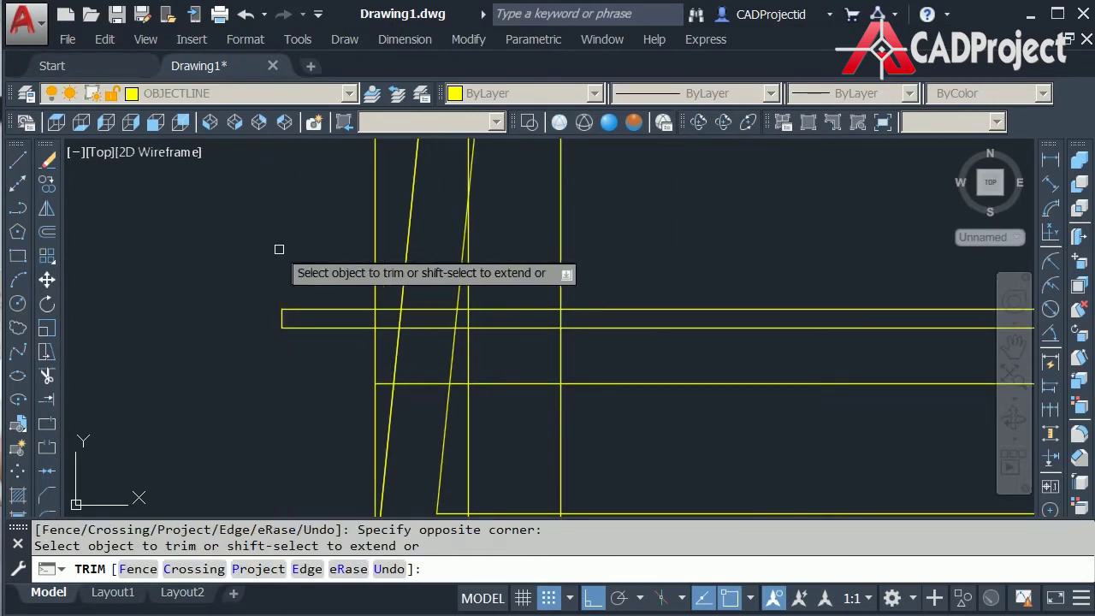
{"action": "scroll", "coordinate": [624, 435], "scroll_direction": "down", "scroll_amount": 3}
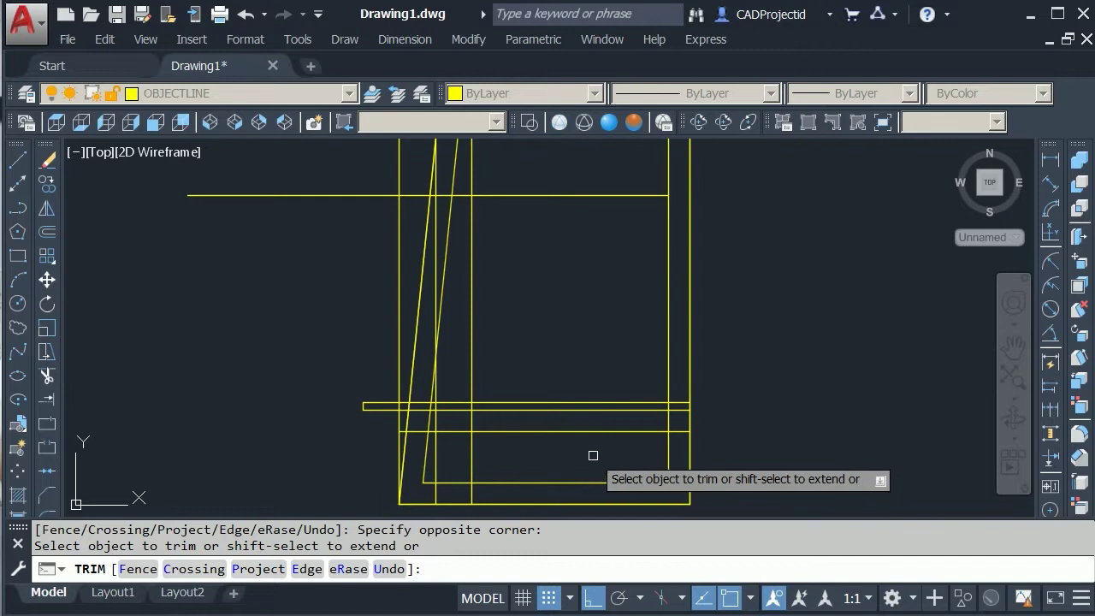
{"action": "key", "text": "Escape"}
- Offset the lowest division line 30 upward
{"action": "middle_click_drag", "start_coordinate": [607, 288], "coordinate": [620, 396]}
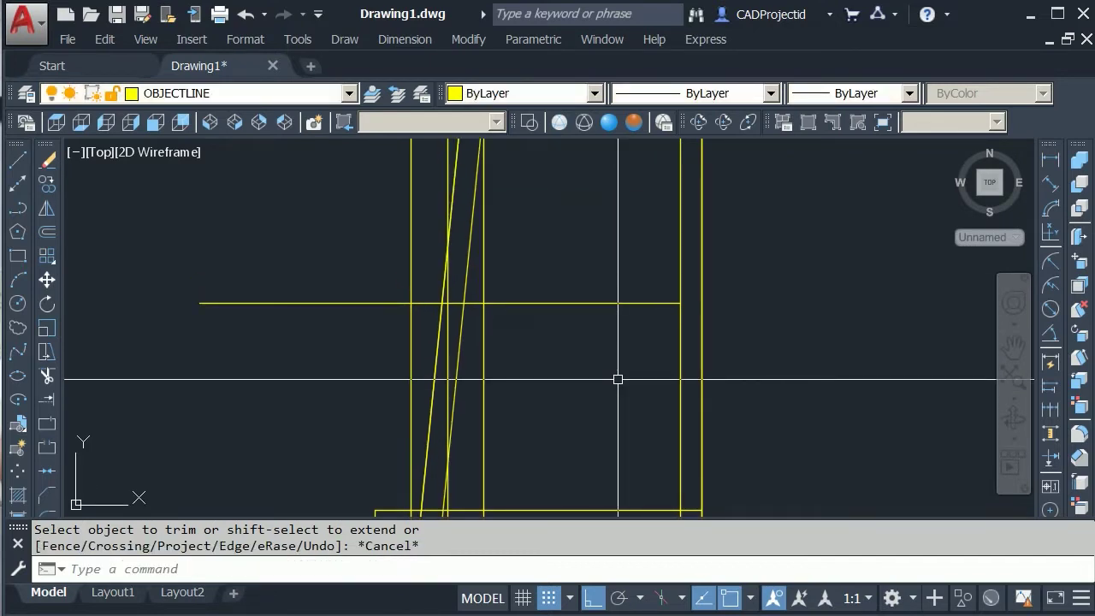
{"action": "type", "text": "o"}
{"action": "key", "text": "Return"}
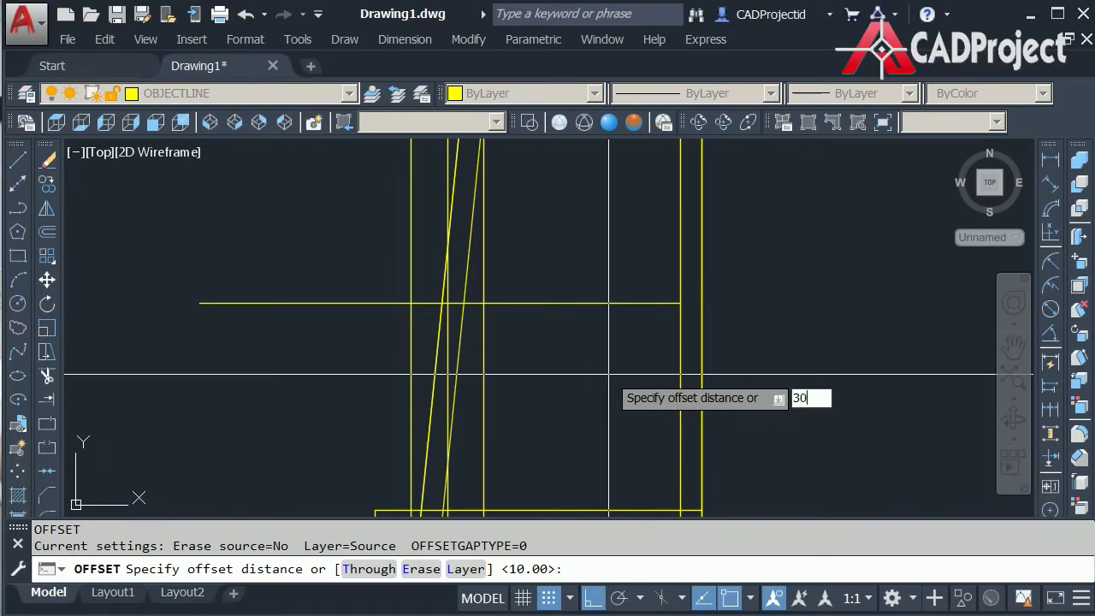
{"action": "key", "text": "Return"}
{"action": "left_click", "coordinate": [605, 301]}
{"action": "left_click", "coordinate": [605, 253]}
{"action": "scroll", "coordinate": [616, 291], "scroll_direction": "up", "scroll_amount": 2}
{"action": "middle_click_drag", "start_coordinate": [623, 338], "coordinate": [643, 377]}
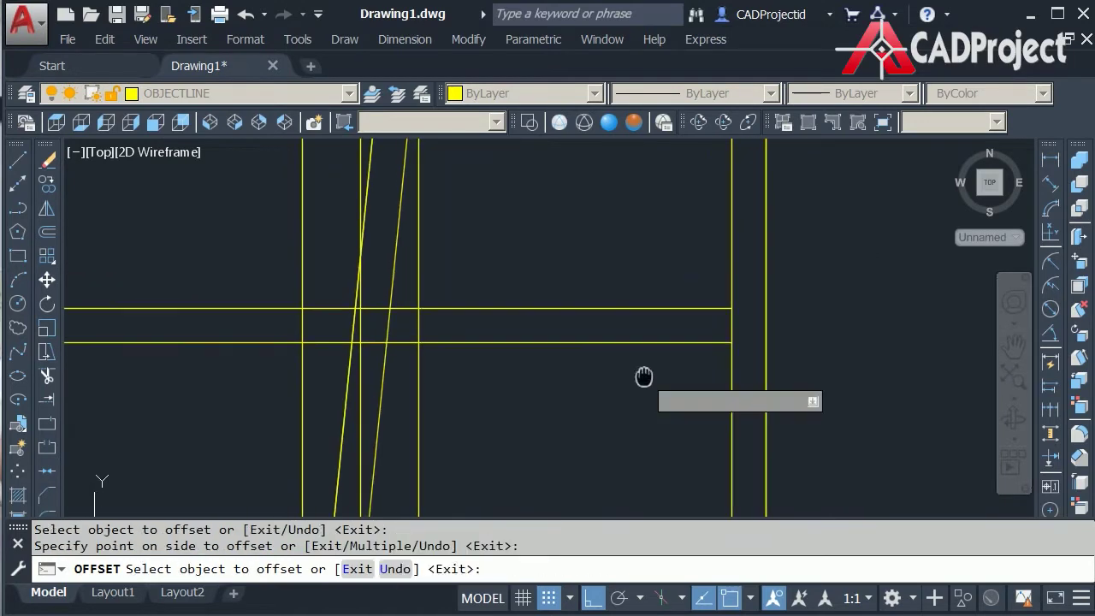
{"action": "key", "text": "Escape"}
- Offset the line 30 above the lowest division 10 upward
{"action": "key", "text": "Return"}
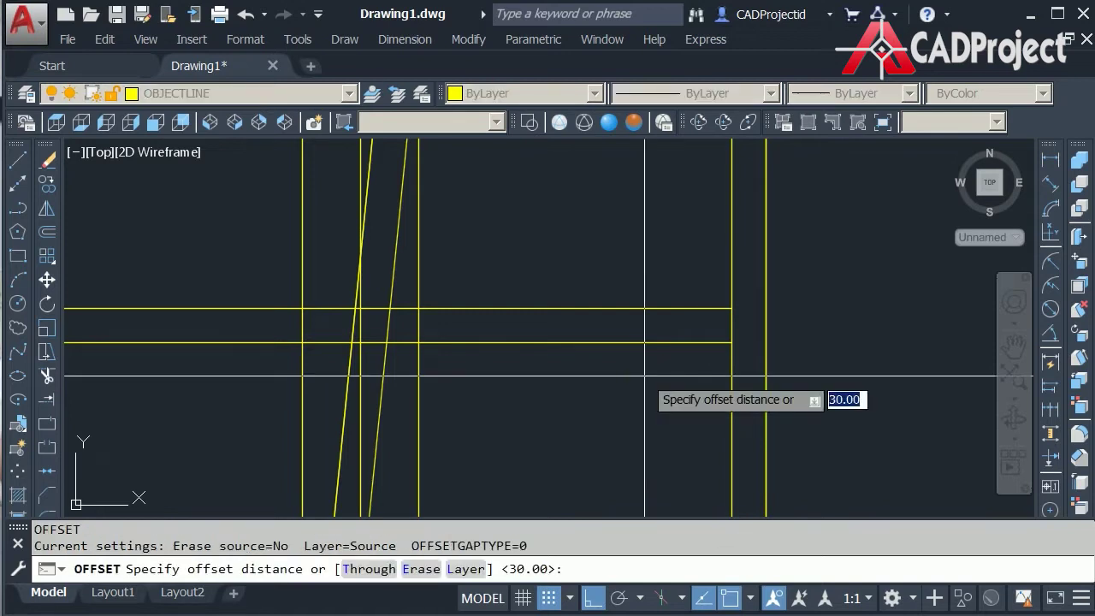
{"action": "key", "text": "Return"}
{"action": "left_click", "coordinate": [628, 308]}
{"action": "left_click", "coordinate": [631, 251]}
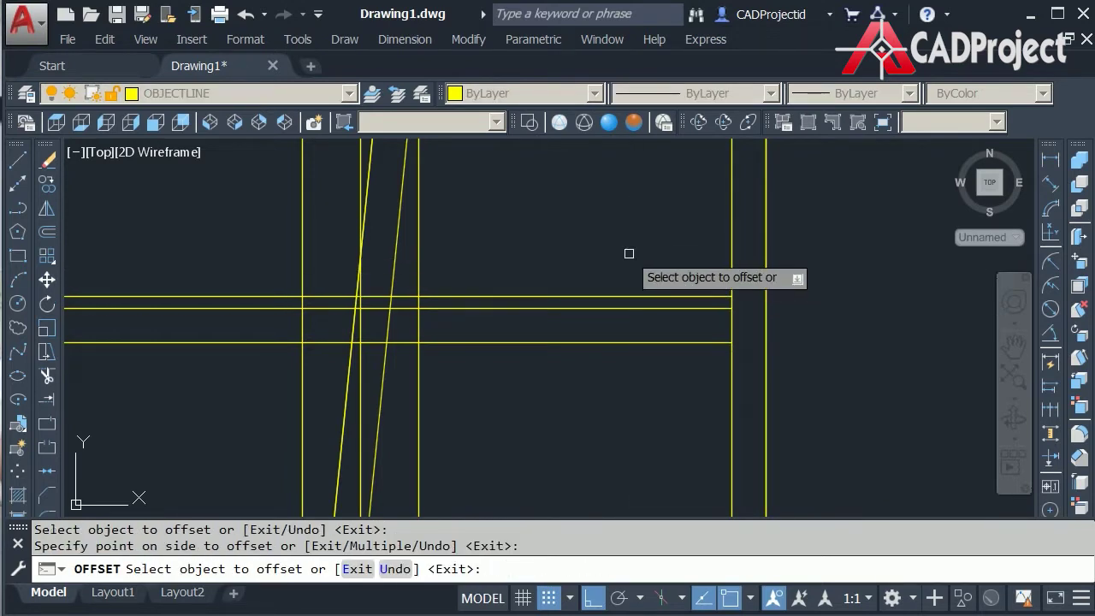
{"action": "key", "text": "Escape"}
- Trim the 400 offset line to the second shelf's end, the shelf lines' overhang, and the lowest division line at the slanted side
{"action": "type", "text": "tr"}
{"action": "key", "text": "Return"}
{"action": "middle_click_drag", "start_coordinate": [286, 379], "coordinate": [407, 394]}
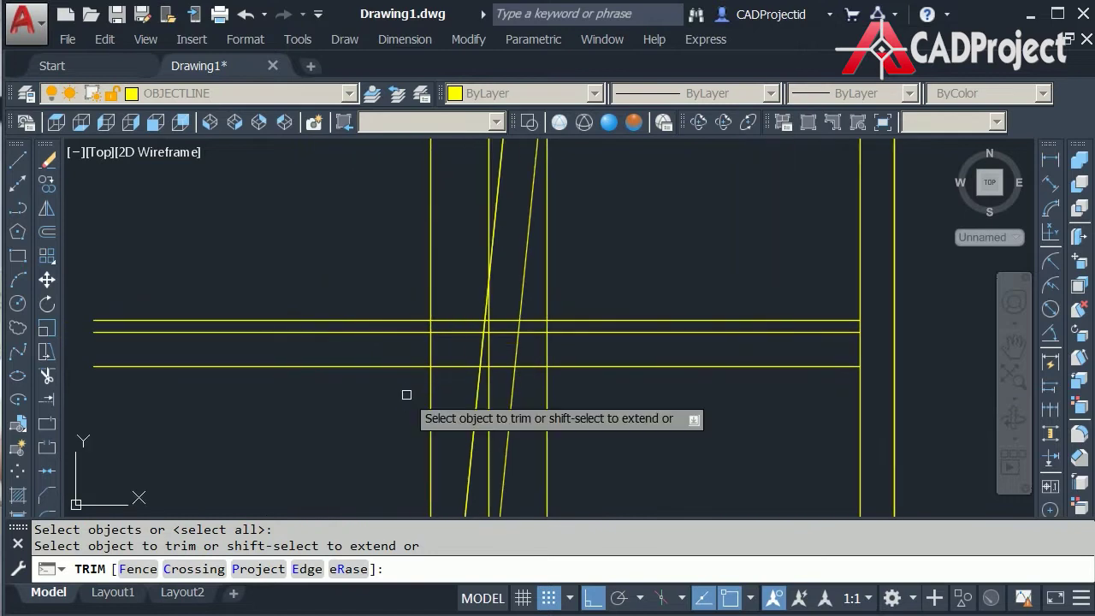
{"action": "left_click", "coordinate": [432, 350]}
{"action": "left_click", "coordinate": [387, 393]}
{"action": "left_click", "coordinate": [422, 249]}
{"action": "left_click", "coordinate": [441, 261]}
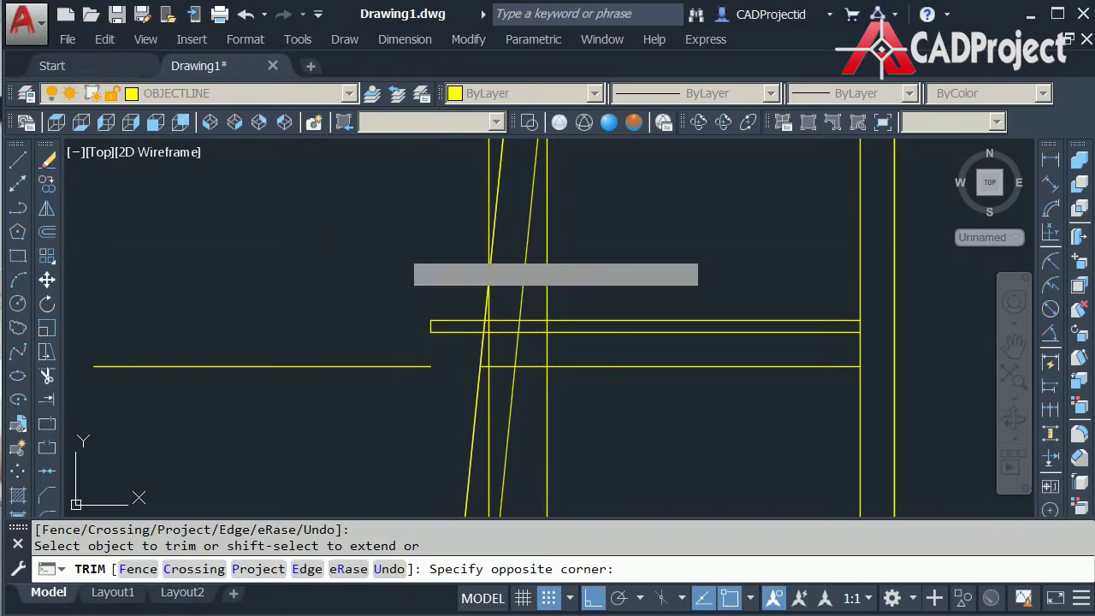
{"action": "left_click", "coordinate": [401, 248]}
{"action": "key", "text": "Escape"}
- Delete the leftover piece of the lowest division line left of the second shelf
{"action": "left_click", "coordinate": [401, 386]}
{"action": "left_click", "coordinate": [350, 313]}
{"action": "key", "text": "Delete"}
- Offset the second-lowest division line 30 upward
{"action": "scroll", "coordinate": [373, 318], "scroll_direction": "down", "scroll_amount": 3}
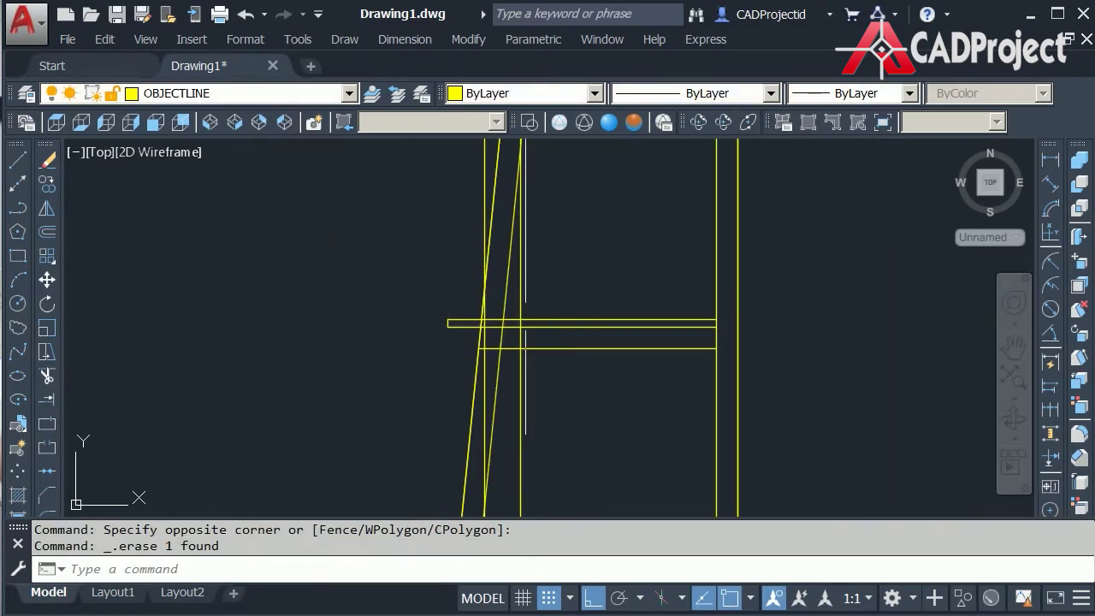
{"action": "middle_click_drag", "start_coordinate": [587, 375], "coordinate": [517, 430]}
{"action": "middle_click_drag", "start_coordinate": [535, 284], "coordinate": [527, 348]}
{"action": "type", "text": "o"}
{"action": "key", "text": "Return"}
{"action": "type", "text": "3"}
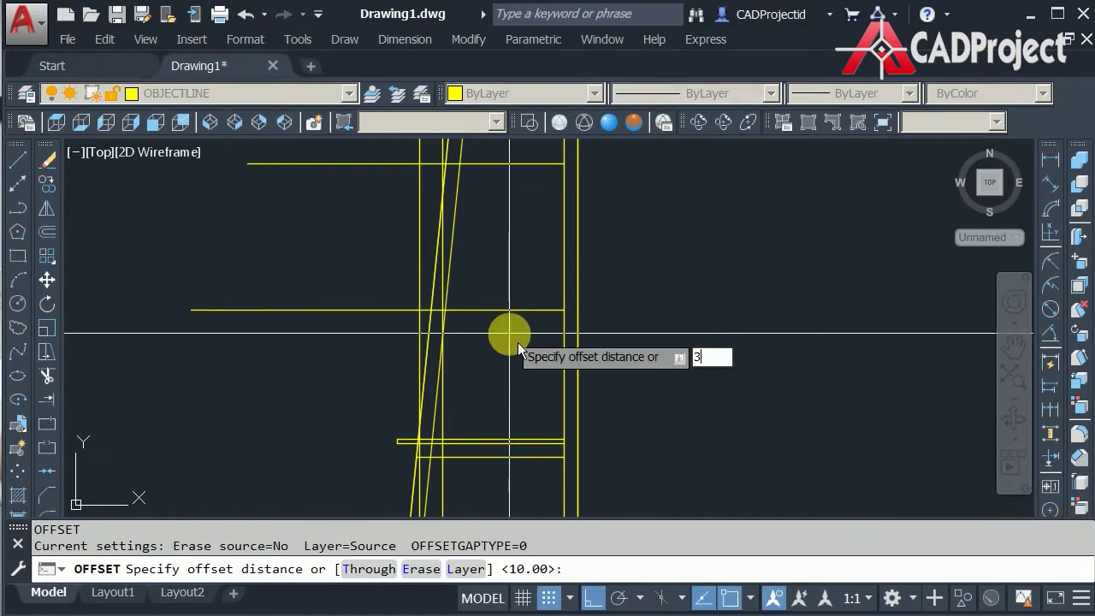
{"action": "type", "text": "0"}
{"action": "key", "text": "Return"}
{"action": "scroll", "coordinate": [511, 313], "scroll_direction": "up", "scroll_amount": 4}
{"action": "left_click", "coordinate": [501, 317]}
{"action": "left_click", "coordinate": [511, 269]}
{"action": "middle_click_drag", "start_coordinate": [521, 280], "coordinate": [559, 335]}
{"action": "key", "text": "Escape"}
- Offset the line 30 above the second-lowest division 10 upward
{"action": "key", "text": "Return"}
{"action": "type", "text": "10"}
{"action": "key", "text": "Return"}
{"action": "left_click", "coordinate": [560, 342]}
{"action": "left_click", "coordinate": [539, 330]}
{"action": "key", "text": "Escape"}
- Trim the third shelf's lines at the 350 offset line and its support line at the slanted side
{"action": "middle_click_drag", "start_coordinate": [527, 352], "coordinate": [647, 340]}
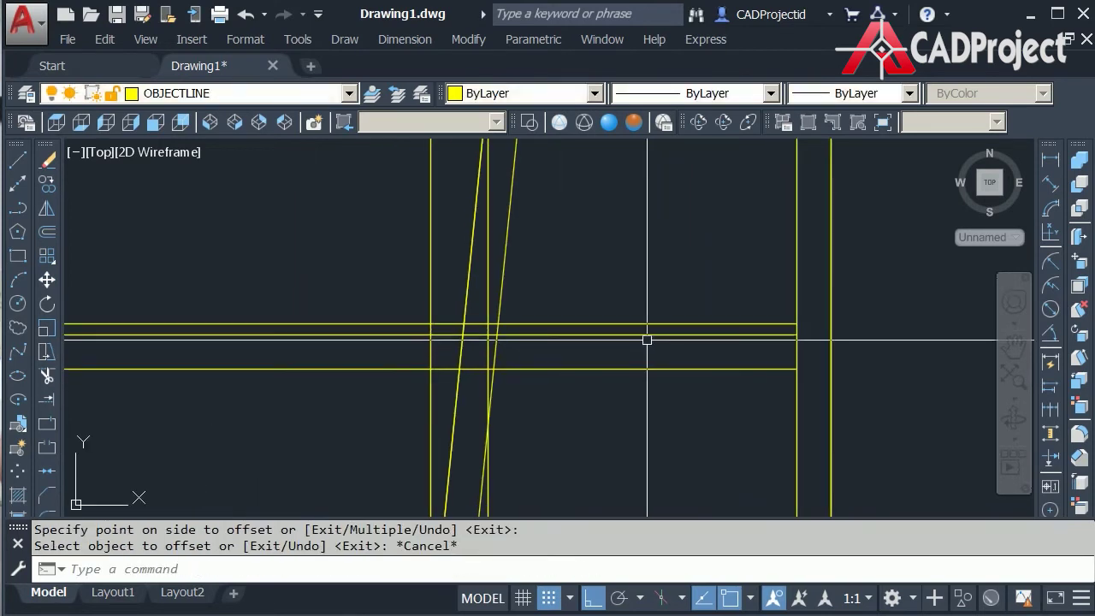
{"action": "key", "text": "Return"}
{"action": "key", "text": "Return"}
{"action": "left_click", "coordinate": [372, 399]}
{"action": "left_click", "coordinate": [338, 300]}
{"action": "scroll", "coordinate": [453, 338], "scroll_direction": "up", "scroll_amount": 2}
{"action": "left_click", "coordinate": [450, 347]}
{"action": "left_click", "coordinate": [359, 382]}
{"action": "left_click", "coordinate": [413, 430]}
{"action": "left_click", "coordinate": [381, 381]}
{"action": "scroll", "coordinate": [380, 379], "scroll_direction": "down", "scroll_amount": 3}
{"action": "middle_click_drag", "start_coordinate": [563, 287], "coordinate": [557, 446]}
{"action": "key", "text": "Escape"}
- Offset the third-lowest division line 30 upward
{"action": "type", "text": "o"}
{"action": "key", "text": "Return"}
{"action": "type", "text": "30"}
{"action": "key", "text": "Return"}
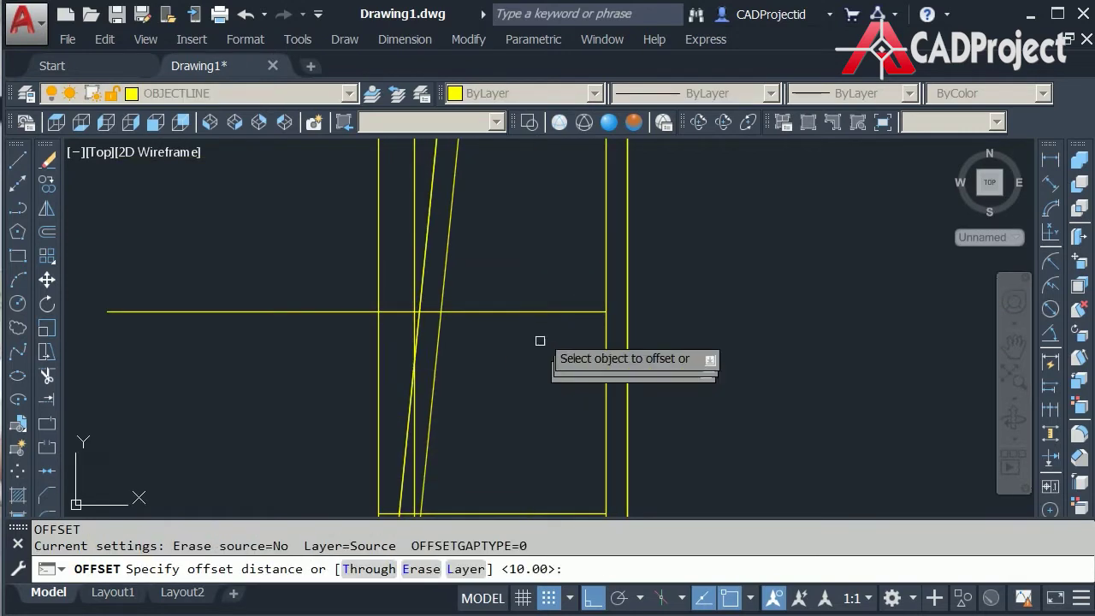
{"action": "left_click", "coordinate": [530, 313]}
{"action": "left_click", "coordinate": [528, 302]}
{"action": "key", "text": "Escape"}
- Offset the line 30 above the third-lowest division 10 upward
{"action": "key", "text": "Return"}
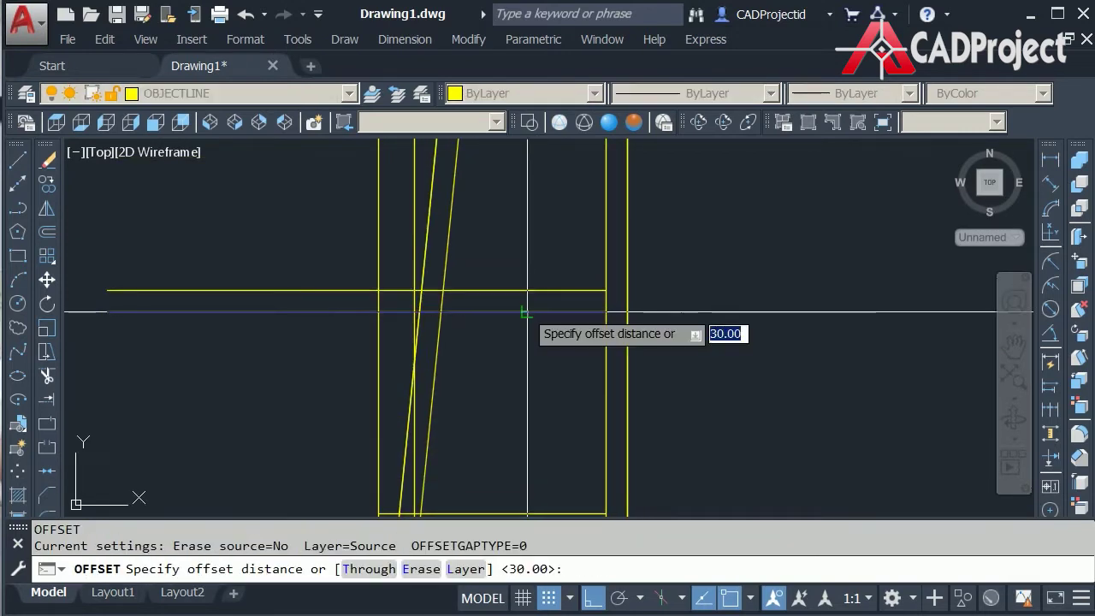
{"action": "type", "text": "10"}
{"action": "key", "text": "Return"}
{"action": "left_click", "coordinate": [526, 291]}
{"action": "left_click", "coordinate": [521, 237]}
{"action": "mouse_move", "coordinate": [525, 285]}
{"action": "middle_mouse_down"}
{"action": "mouse_move", "coordinate": [582, 382]}
{"action": "mouse_move", "coordinate": [574, 402]}
{"action": "middle_mouse_up"}
{"action": "scroll", "coordinate": [521, 417], "scroll_direction": "up", "scroll_amount": 4}
{"action": "key", "text": "Escape"}
- Trim the fourth shelf's lines at the 350 offset line and remove that line's excess above the shelf
{"action": "type", "text": "tr"}
{"action": "key", "text": "Return"}
{"action": "key", "text": "Return"}
{"action": "left_click", "coordinate": [325, 482]}
{"action": "left_click", "coordinate": [326, 439]}
{"action": "left_click", "coordinate": [237, 490]}
{"action": "left_click", "coordinate": [272, 385]}
{"action": "left_click", "coordinate": [317, 296]}
{"action": "left_click", "coordinate": [247, 252]}
{"action": "scroll", "coordinate": [248, 253], "scroll_direction": "down", "scroll_amount": 6}
{"action": "middle_click_drag", "start_coordinate": [455, 260], "coordinate": [537, 416]}
{"action": "scroll", "coordinate": [463, 341], "scroll_direction": "up", "scroll_amount": 2}
{"action": "scroll", "coordinate": [436, 330], "scroll_direction": "up", "scroll_amount": 3}
{"action": "key", "text": "Escape"}
- Offset the top division line 30 upward
{"action": "middle_click_drag", "start_coordinate": [408, 318], "coordinate": [471, 329]}
{"action": "type", "text": "o"}
{"action": "key", "text": "Return"}
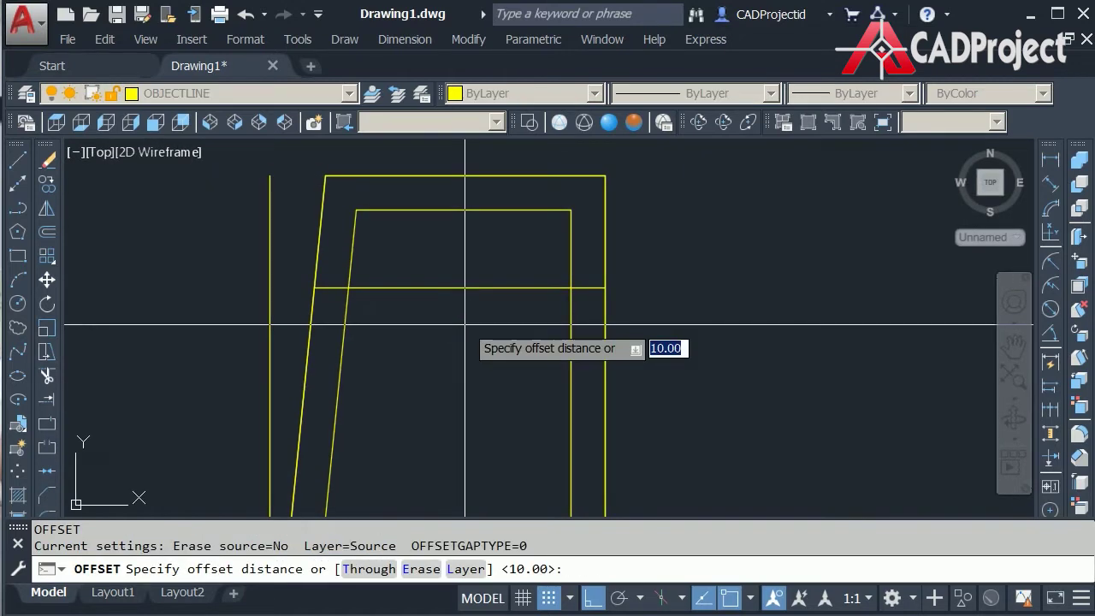
{"action": "type", "text": "30"}
{"action": "key", "text": "Return"}
{"action": "left_click", "coordinate": [447, 287]}
{"action": "left_click", "coordinate": [443, 241]}
{"action": "scroll", "coordinate": [442, 306], "scroll_direction": "up", "scroll_amount": 2}
{"action": "middle_click_drag", "start_coordinate": [442, 306], "coordinate": [499, 323]}
{"action": "key", "text": "Escape"}
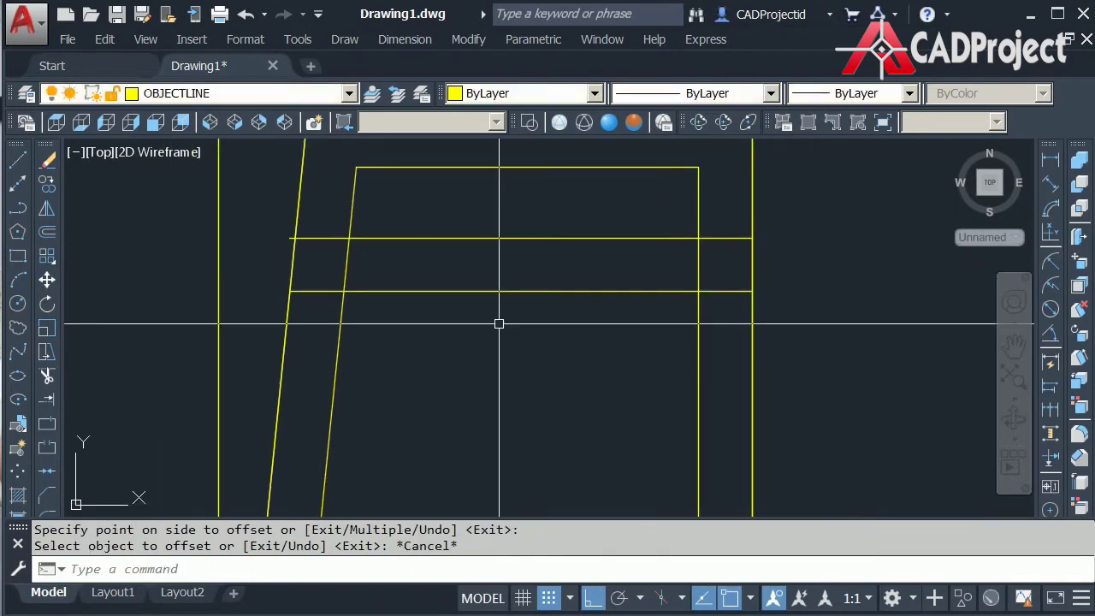
- Draw a vertical line joining the front ends of the top division line and its 30 offset copy
{"action": "type", "text": "l"}
{"action": "key", "text": "Return"}
{"action": "key", "text": "Escape"}
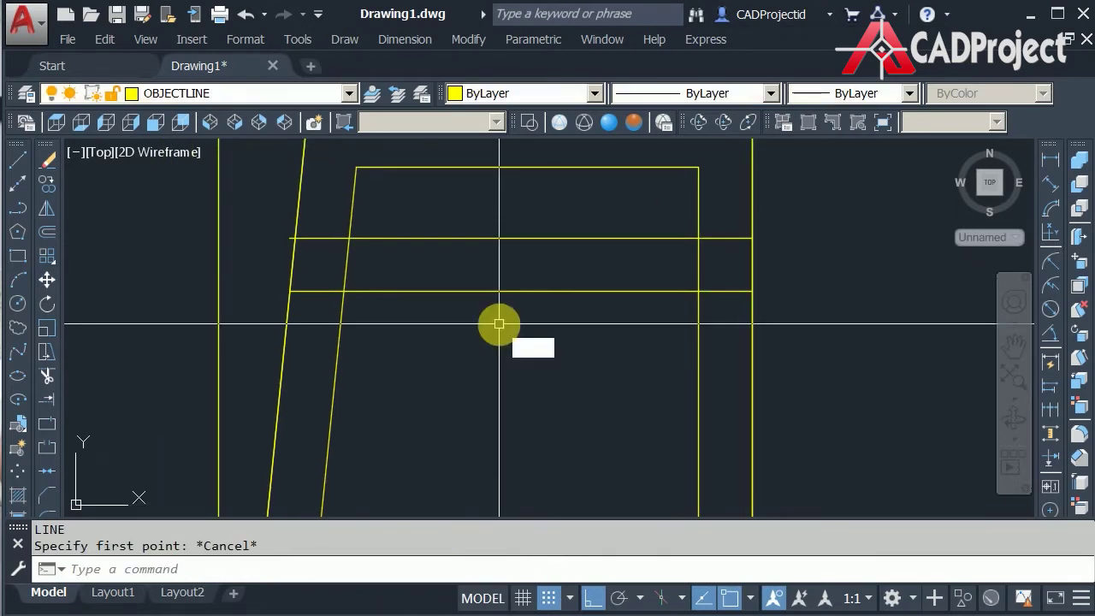
{"action": "type", "text": "l"}
{"action": "key", "text": "Return"}
{"action": "left_click", "coordinate": [291, 238]}
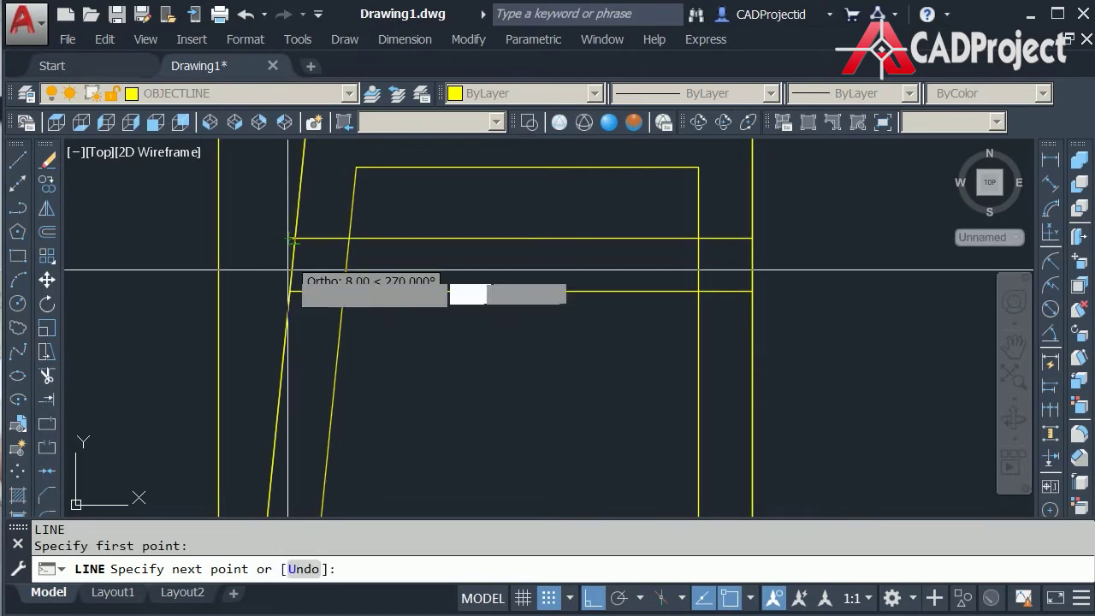
{"action": "left_click", "coordinate": [288, 284]}
{"action": "key", "text": "Return"}
- Offset the line 30 above the top division 10 upward
{"action": "type", "text": "o"}
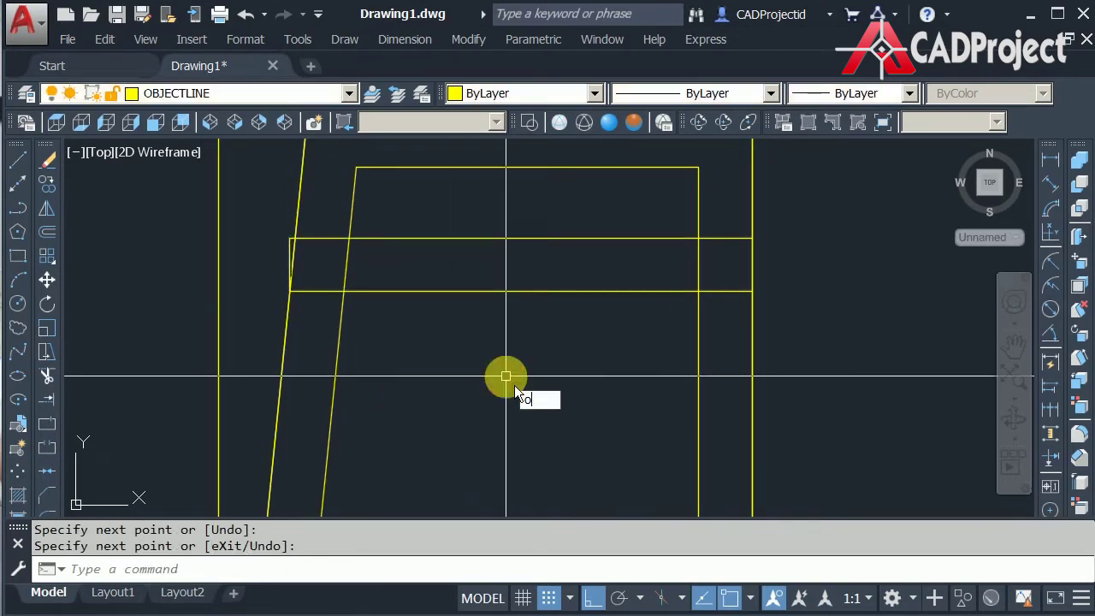
{"action": "key", "text": "Return"}
{"action": "type", "text": "1"}
{"action": "key", "text": "Return"}
{"action": "left_click", "coordinate": [587, 239]}
{"action": "left_click", "coordinate": [575, 224]}
{"action": "key", "text": "Escape"}
- Extend the vertical line at the top shelf's front end up to the shelf's upper line
{"action": "type", "text": "ex"}
{"action": "key", "text": "Return"}
{"action": "scroll", "coordinate": [262, 215], "scroll_direction": "up", "scroll_amount": 5}
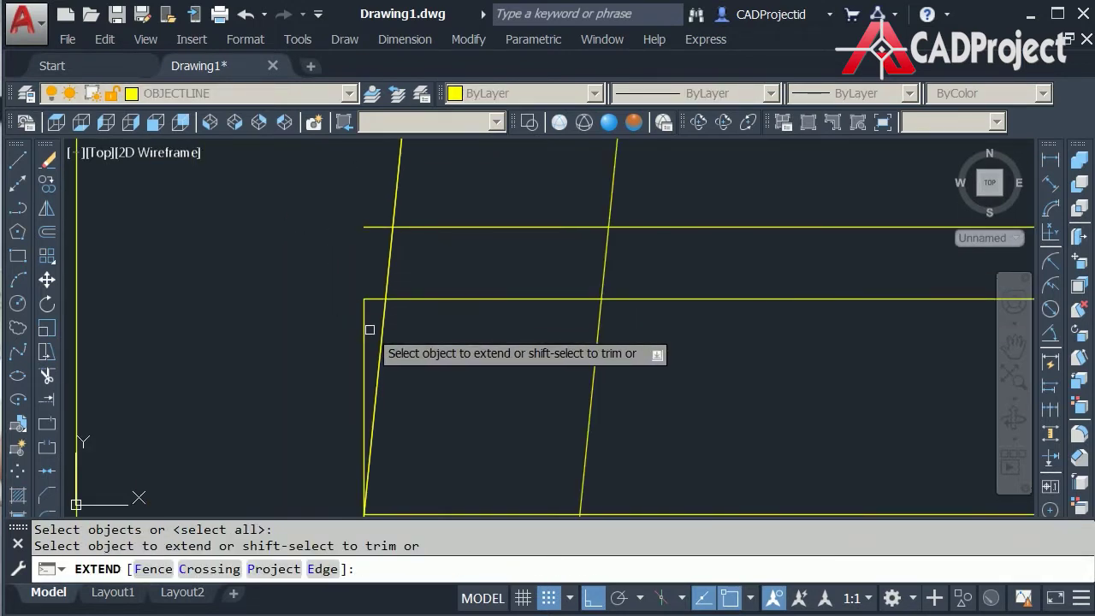
{"action": "key", "text": "Escape"}
{"action": "scroll", "coordinate": [301, 296], "scroll_direction": "down", "scroll_amount": 5}
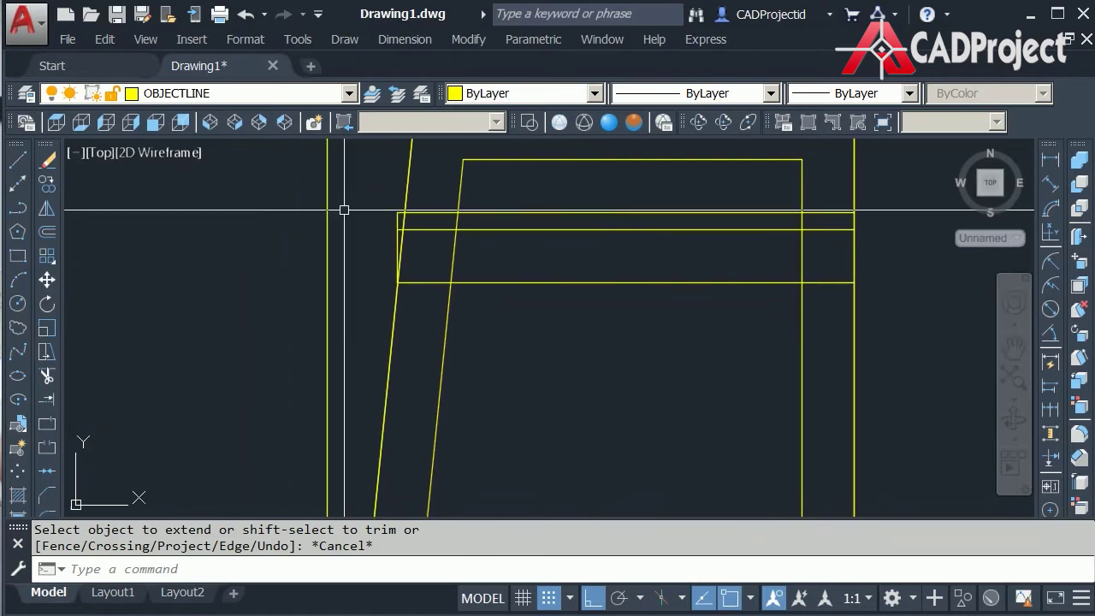
- Delete the 300 offset line and the leftover pieces of the 350 offset line and the division line outside the fourth shelf
{"action": "left_click", "coordinate": [314, 226]}
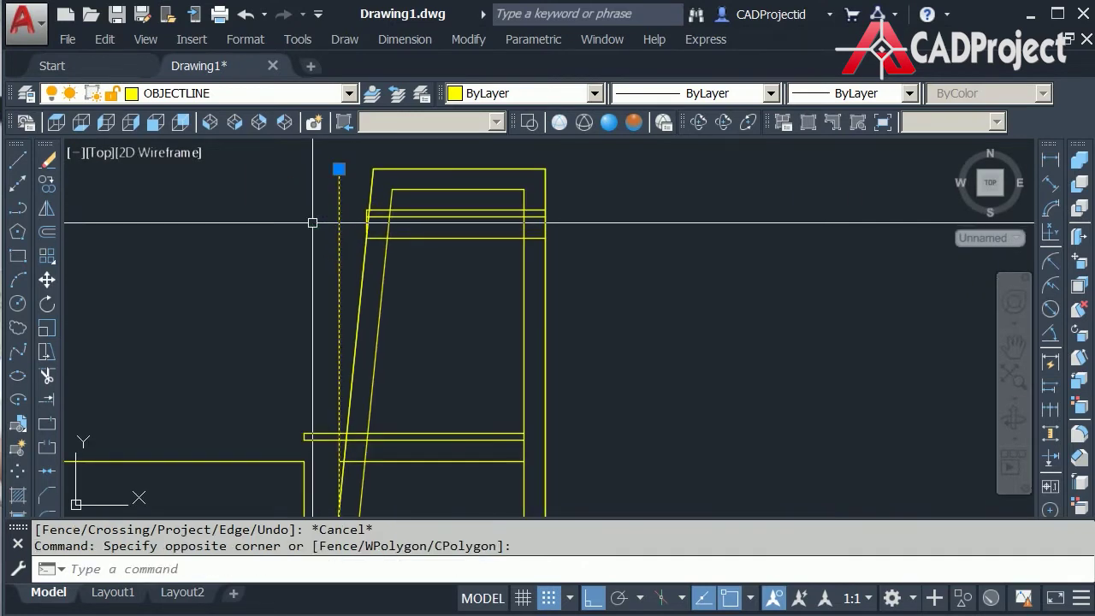
{"action": "scroll", "coordinate": [313, 224], "scroll_direction": "down", "scroll_amount": 3}
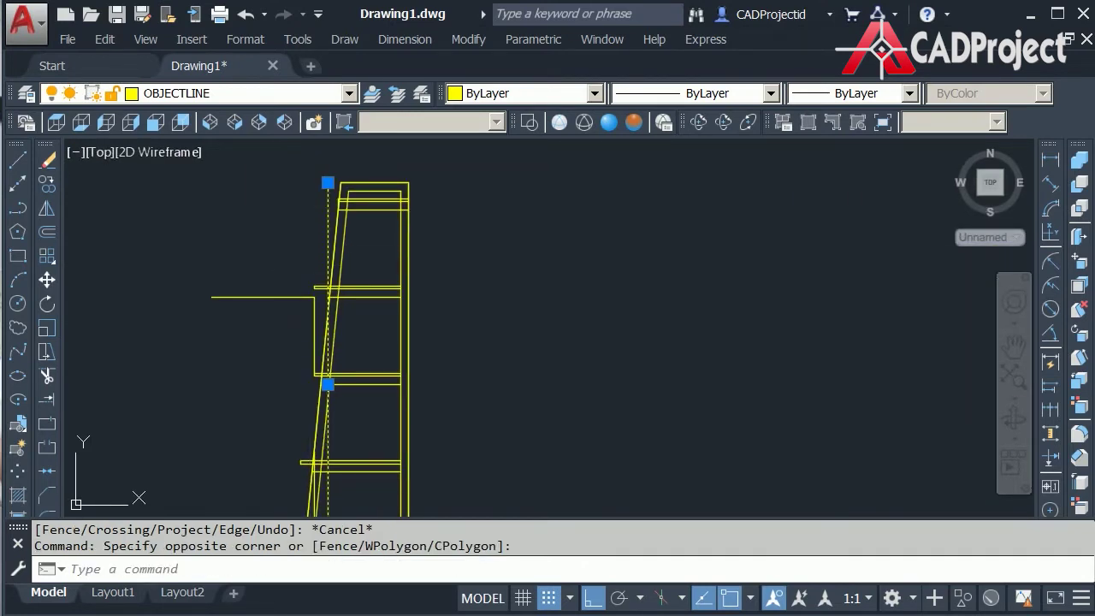
{"action": "left_click", "coordinate": [278, 297]}
{"action": "left_click", "coordinate": [247, 255]}
{"action": "middle_click_drag", "start_coordinate": [545, 292], "coordinate": [556, 243]}
{"action": "scroll", "coordinate": [333, 283], "scroll_direction": "up", "scroll_amount": 4}
{"action": "scroll", "coordinate": [428, 305], "scroll_direction": "down", "scroll_amount": 4}
{"action": "scroll", "coordinate": [377, 392], "scroll_direction": "up", "scroll_amount": 3}
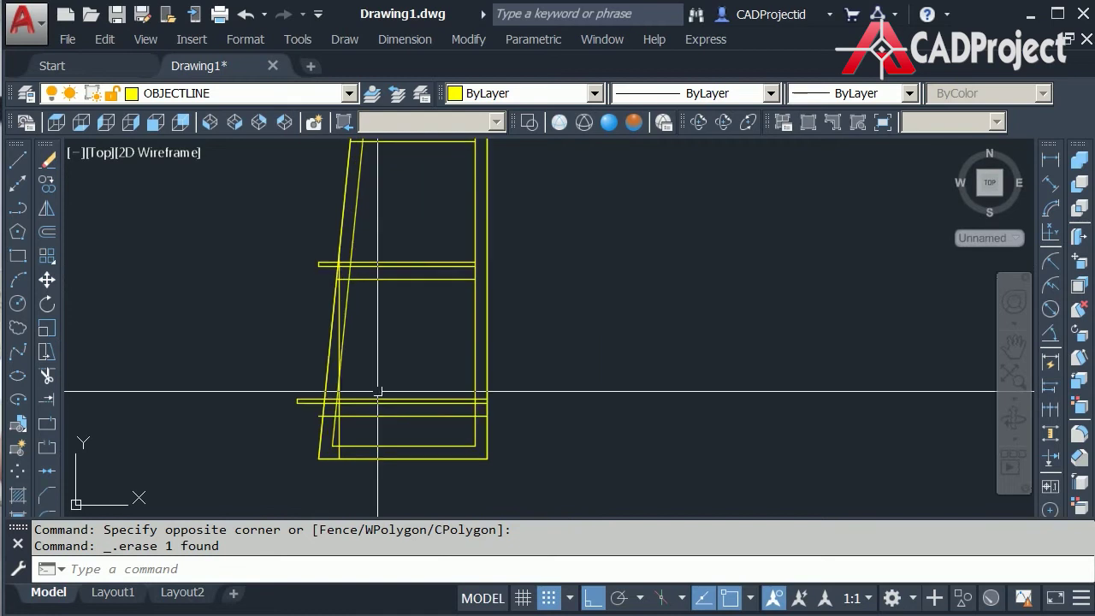
{"action": "scroll", "coordinate": [367, 359], "scroll_direction": "up", "scroll_amount": 2}
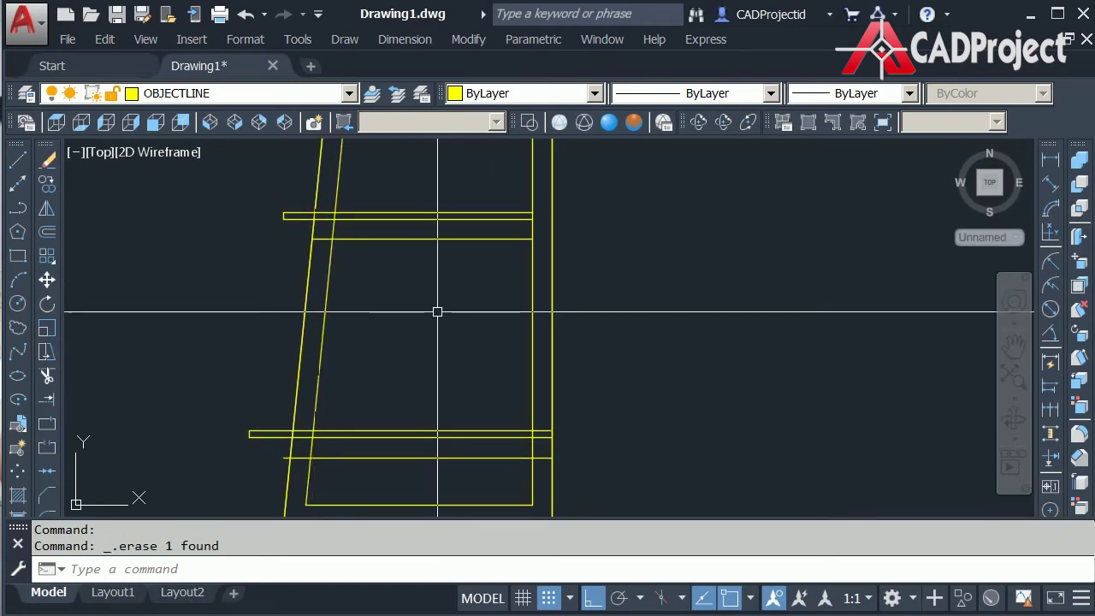
{"action": "scroll", "coordinate": [437, 312], "scroll_direction": "down", "scroll_amount": 5}
{"action": "scroll", "coordinate": [502, 294], "scroll_direction": "up", "scroll_amount": 2}
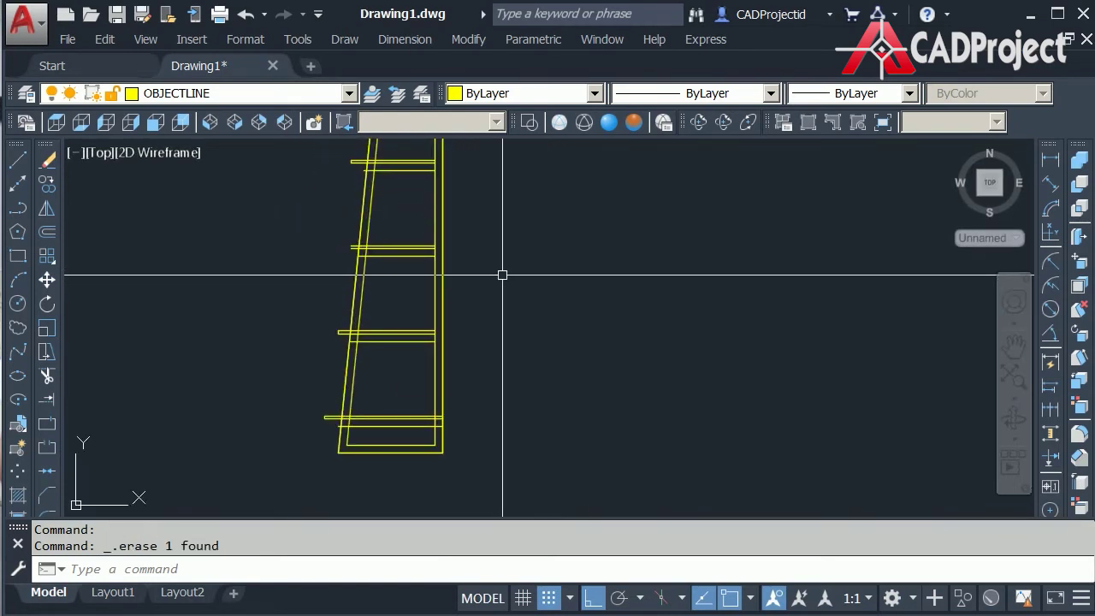
- Trim the overhangs of the lowest and fourth shelves' support lines at the slanted side
{"action": "scroll", "coordinate": [362, 431], "scroll_direction": "up", "scroll_amount": 4}
{"action": "key", "text": "Return"}
{"action": "key", "text": "Return"}
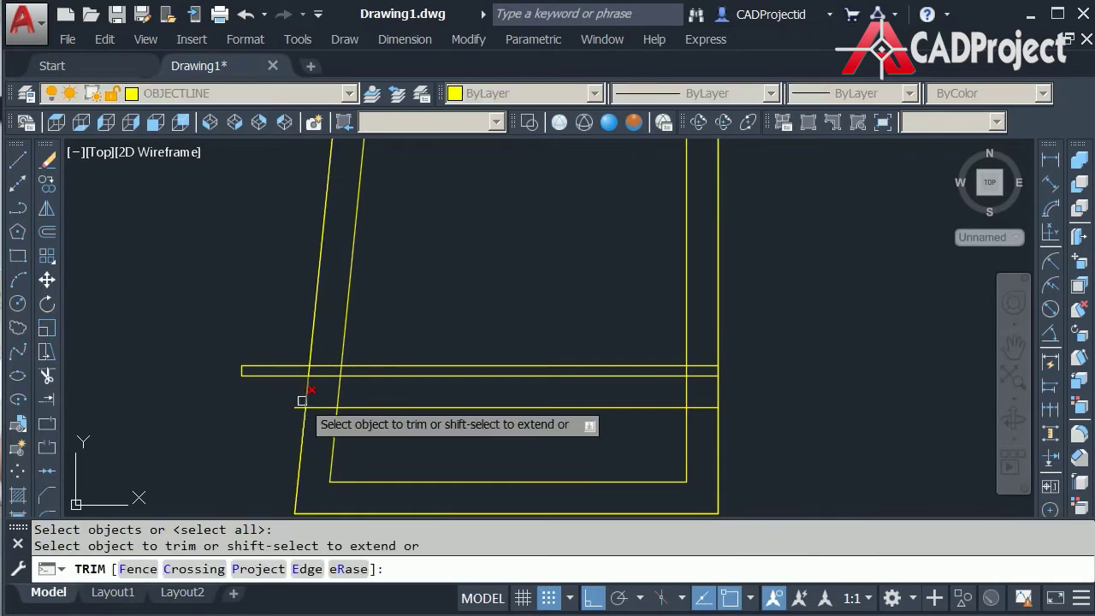
{"action": "scroll", "coordinate": [304, 398], "scroll_direction": "down", "scroll_amount": 3}
{"action": "middle_click_drag", "start_coordinate": [538, 345], "coordinate": [569, 365]}
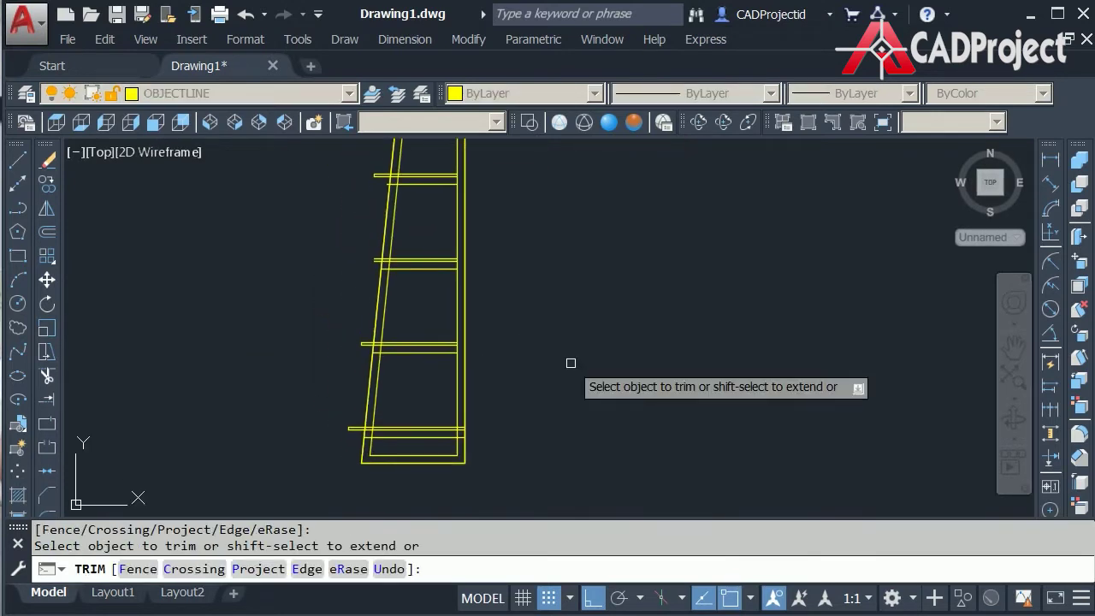
{"action": "scroll", "coordinate": [442, 225], "scroll_direction": "up", "scroll_amount": 5}
{"action": "left_click", "coordinate": [247, 226]}
- Trim the rear ends of the top shelf and support lines at the inner frame's vertical line
{"action": "scroll", "coordinate": [418, 329], "scroll_direction": "down", "scroll_amount": 2}
{"action": "middle_click_drag", "start_coordinate": [418, 330], "coordinate": [421, 128]}
{"action": "middle_click_drag", "start_coordinate": [420, 214], "coordinate": [399, 484]}
{"action": "scroll", "coordinate": [425, 320], "scroll_direction": "down", "scroll_amount": 4}
{"action": "scroll", "coordinate": [417, 175], "scroll_direction": "up", "scroll_amount": 2}
{"action": "scroll", "coordinate": [412, 163], "scroll_direction": "up", "scroll_amount": 3}
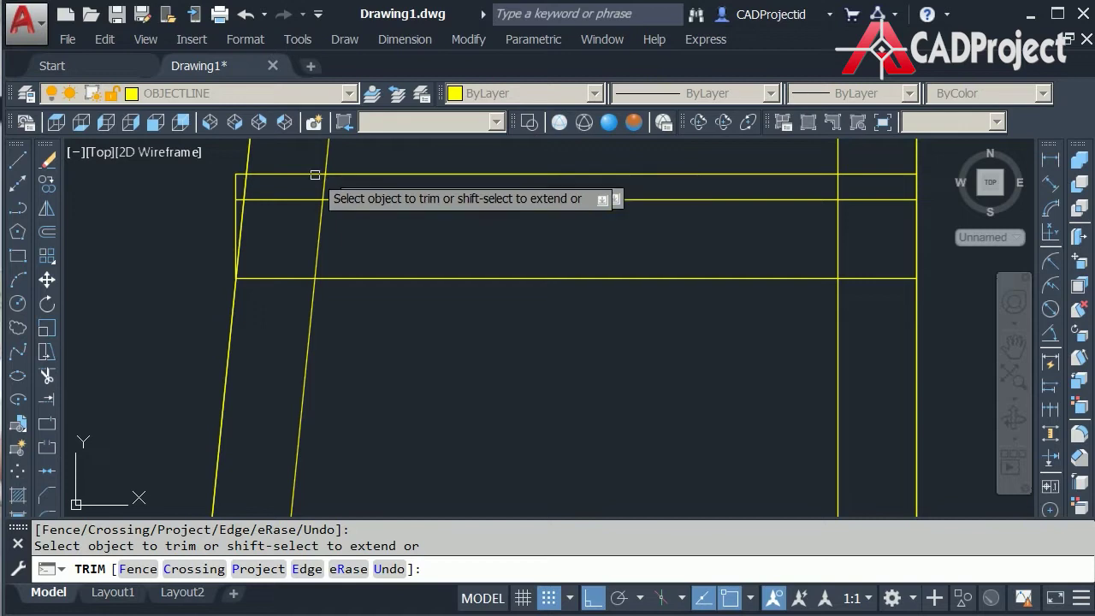
{"action": "scroll", "coordinate": [254, 191], "scroll_direction": "up", "scroll_amount": 2}
{"action": "scroll", "coordinate": [210, 248], "scroll_direction": "down", "scroll_amount": 4}
{"action": "middle_click_drag", "start_coordinate": [381, 413], "coordinate": [387, 176]}
{"action": "scroll", "coordinate": [388, 182], "scroll_direction": "down", "scroll_amount": 2}
{"action": "middle_click_drag", "start_coordinate": [402, 220], "coordinate": [402, 220]}
{"action": "scroll", "coordinate": [401, 270], "scroll_direction": "up", "scroll_amount": 3}
{"action": "left_click", "coordinate": [356, 188]}
{"action": "scroll", "coordinate": [286, 335], "scroll_direction": "down", "scroll_amount": 5}
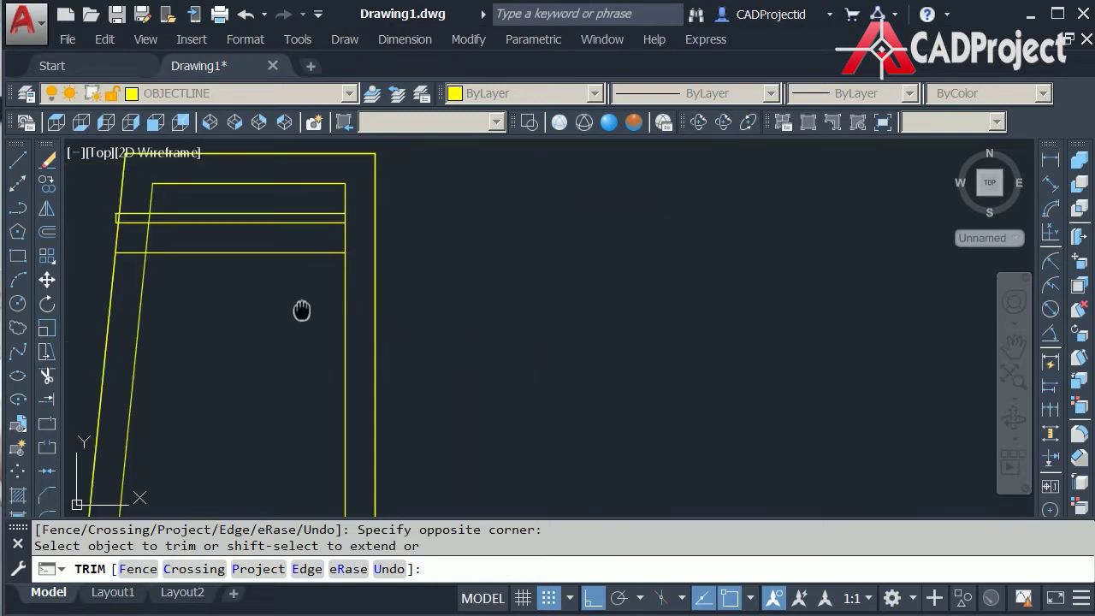
{"action": "scroll", "coordinate": [406, 513], "scroll_direction": "up", "scroll_amount": 4}
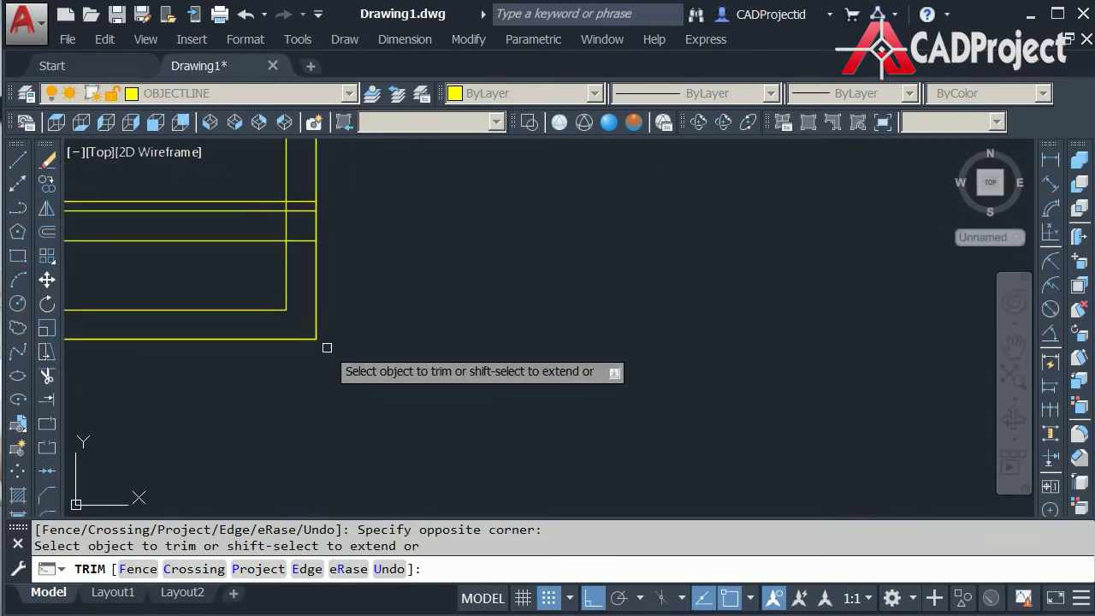
{"action": "middle_click_drag", "start_coordinate": [293, 262], "coordinate": [369, 338]}
{"action": "scroll", "coordinate": [369, 334], "scroll_direction": "down", "scroll_amount": 4}
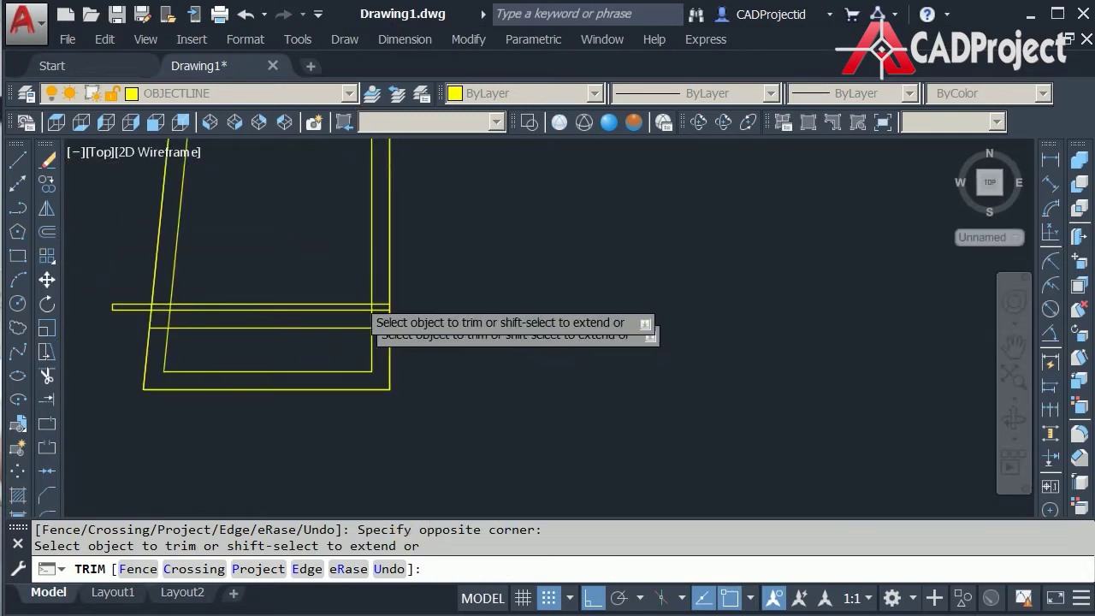
{"action": "key", "text": "Escape"}
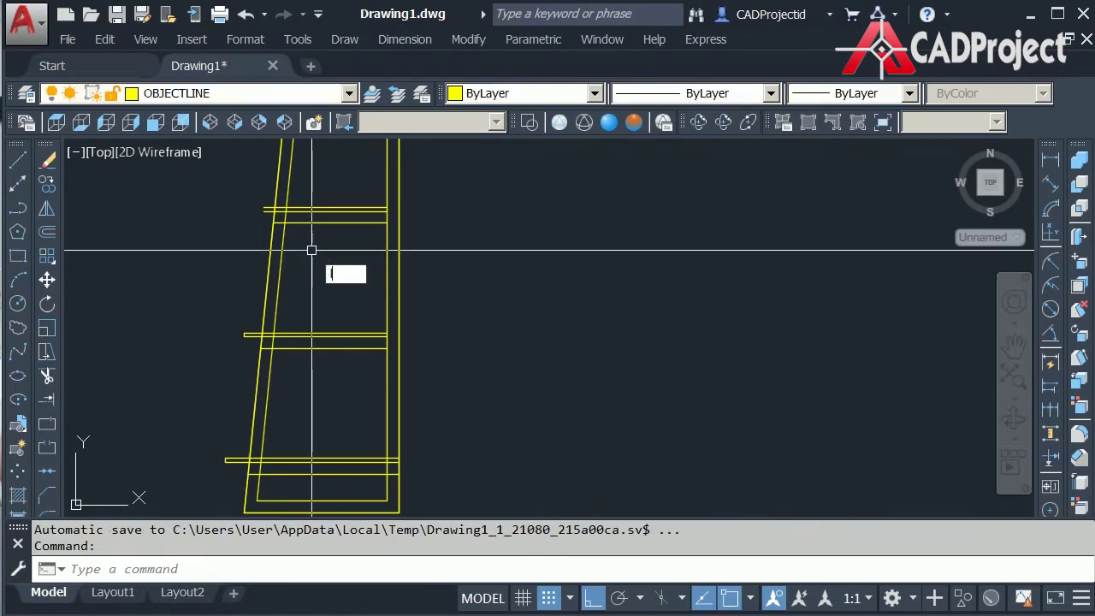
- Draw a vertical line closing the open front end of the third shelf
{"action": "type", "text": "l"}
{"action": "key", "text": "Return"}
{"action": "scroll", "coordinate": [321, 266], "scroll_direction": "up", "scroll_amount": 5}
{"action": "left_click", "coordinate": [205, 232]}
{"action": "key", "text": "Escape"}
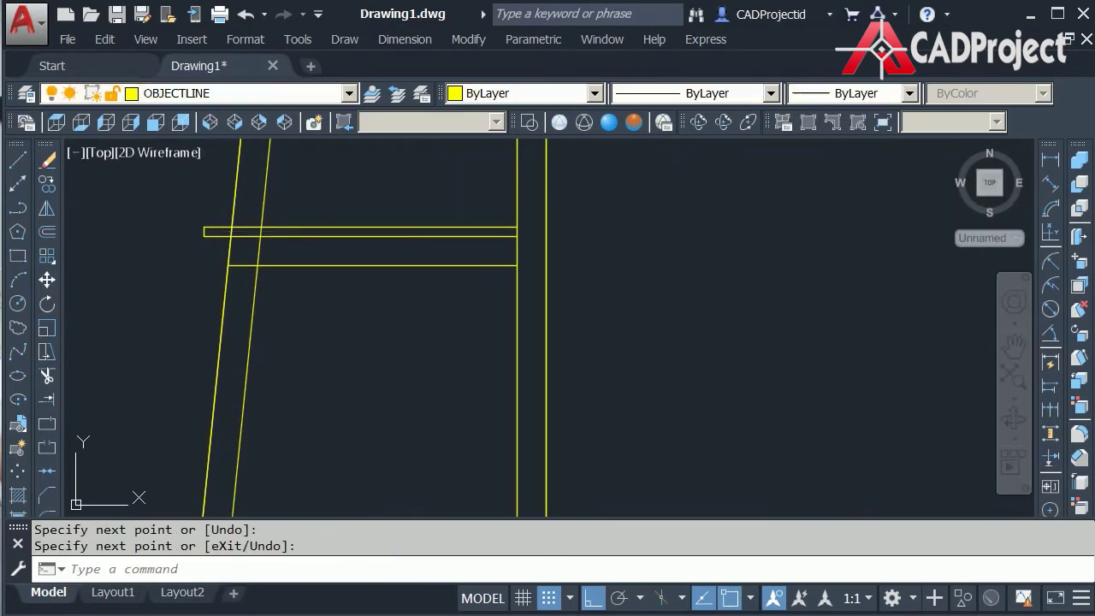
- Extend the third and second shelves and their support lines to the frame's outer vertical line
{"action": "type", "text": "ex"}
{"action": "key", "text": "Return"}
{"action": "key", "text": "Return"}
{"action": "left_click", "coordinate": [470, 333]}
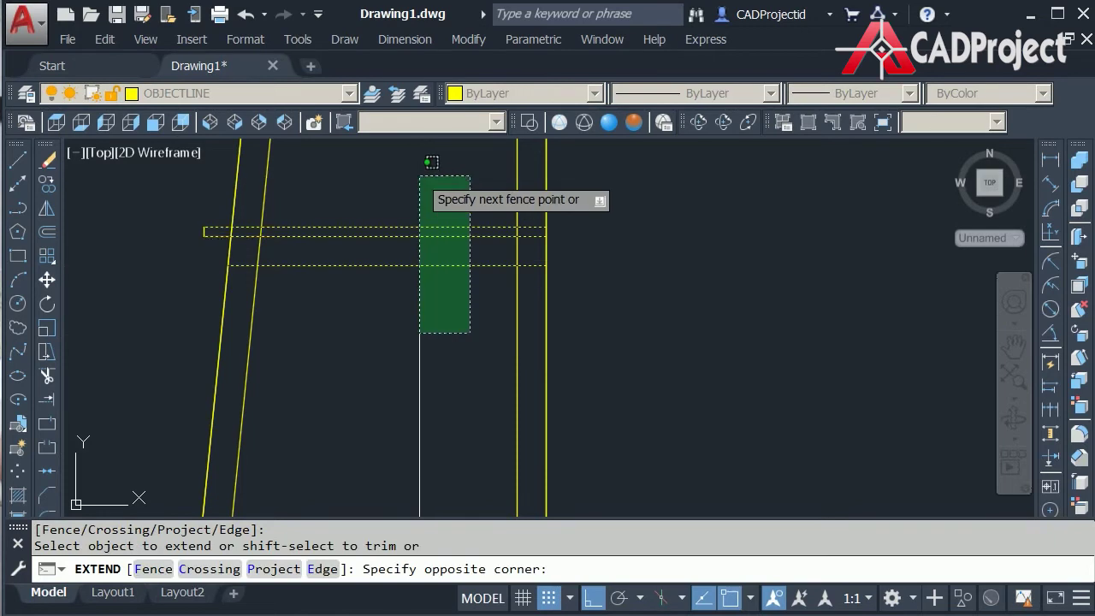
{"action": "left_click", "coordinate": [421, 175]}
{"action": "scroll", "coordinate": [420, 216], "scroll_direction": "down", "scroll_amount": 6}
{"action": "left_click", "coordinate": [419, 227]}
{"action": "left_click", "coordinate": [420, 317]}
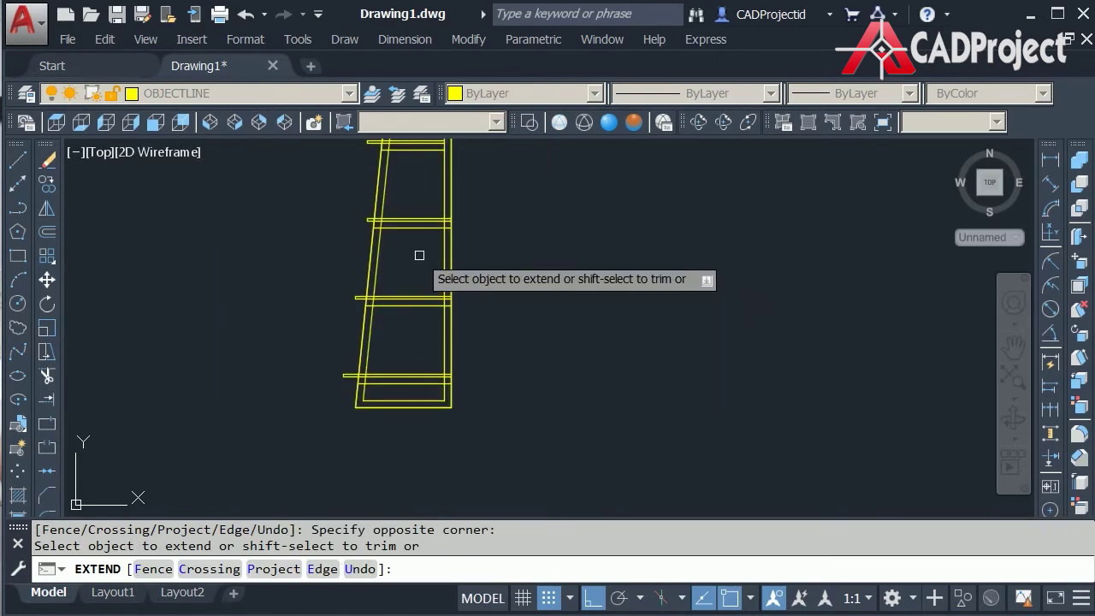
- Extend the fourth and top shelves and their support lines to the frame's outer vertical line
{"action": "scroll", "coordinate": [420, 374], "scroll_direction": "up", "scroll_amount": 4}
{"action": "left_click", "coordinate": [447, 237]}
{"action": "left_click", "coordinate": [412, 155]}
{"action": "middle_click_drag", "start_coordinate": [423, 181], "coordinate": [421, 424]}
{"action": "left_click", "coordinate": [443, 279]}
{"action": "left_click", "coordinate": [428, 232]}
{"action": "left_click", "coordinate": [439, 219]}
{"action": "key", "text": "Escape"}
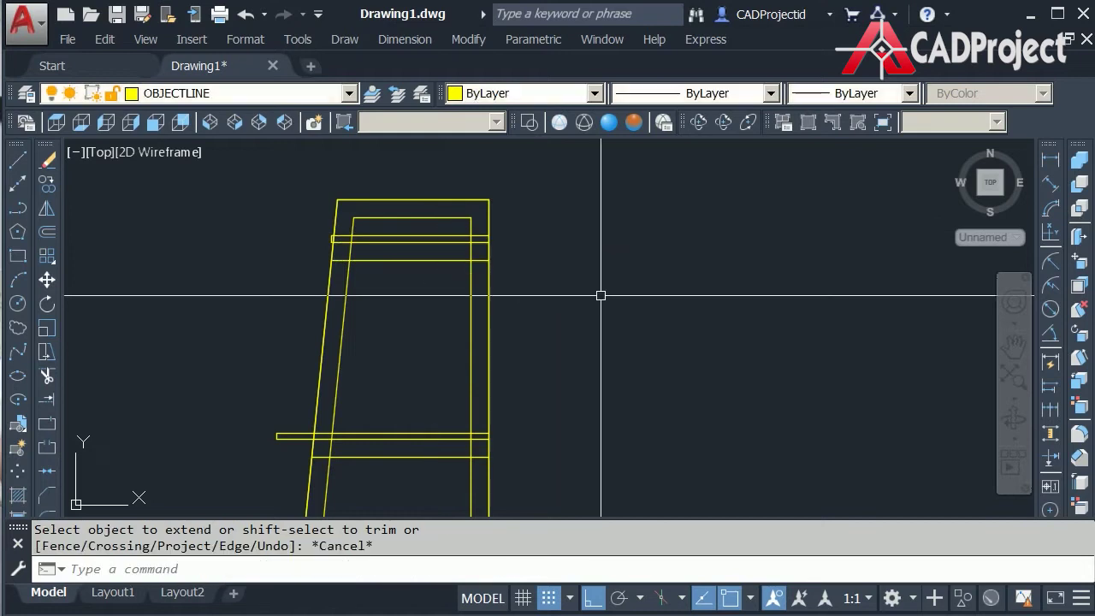
- Copy the complete rack side view twice horizontally, placing the first copy about 1511 from the original and the second farther along
{"action": "scroll", "coordinate": [581, 276], "scroll_direction": "down", "scroll_amount": 4}
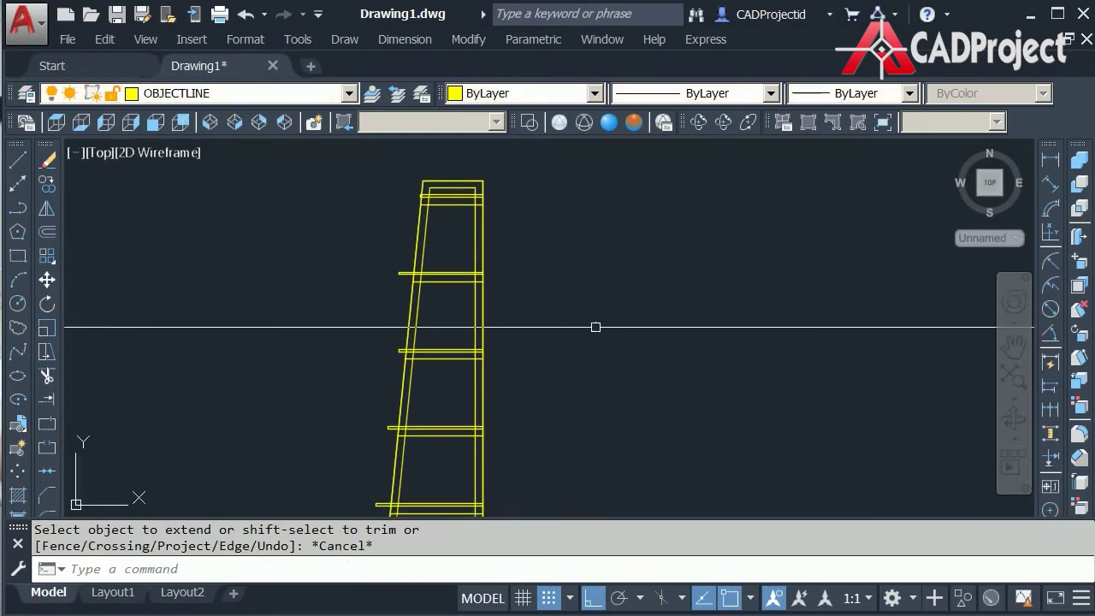
{"action": "middle_click_drag", "start_coordinate": [592, 378], "coordinate": [584, 354]}
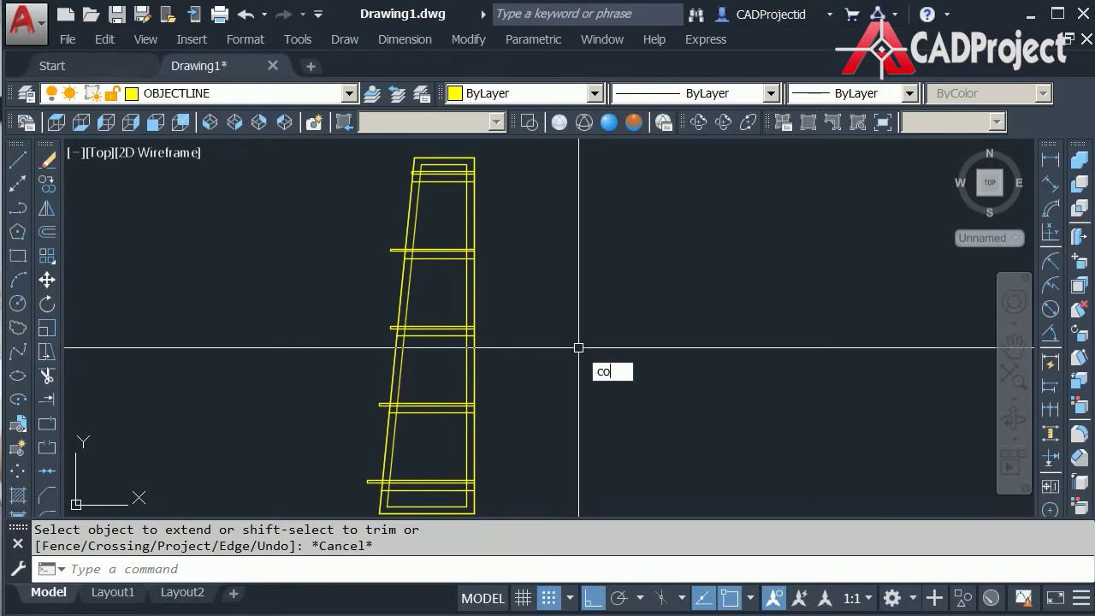
{"action": "key", "text": "Return"}
{"action": "scroll", "coordinate": [471, 205], "scroll_direction": "up", "scroll_amount": 2}
{"action": "middle_click_drag", "start_coordinate": [471, 205], "coordinate": [554, 276]}
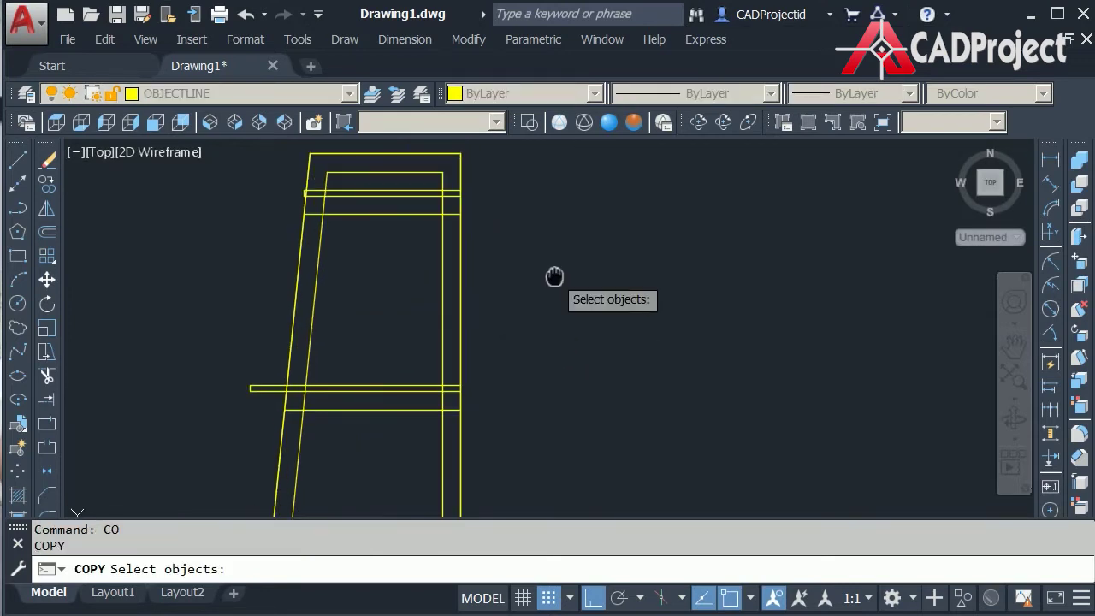
{"action": "scroll", "coordinate": [633, 342], "scroll_direction": "down", "scroll_amount": 4}
{"action": "middle_click_drag", "start_coordinate": [647, 349], "coordinate": [528, 300]}
{"action": "left_click", "coordinate": [531, 402]}
{"action": "left_click", "coordinate": [375, 190]}
{"action": "key", "text": "Return"}
{"action": "left_click", "coordinate": [393, 190]}
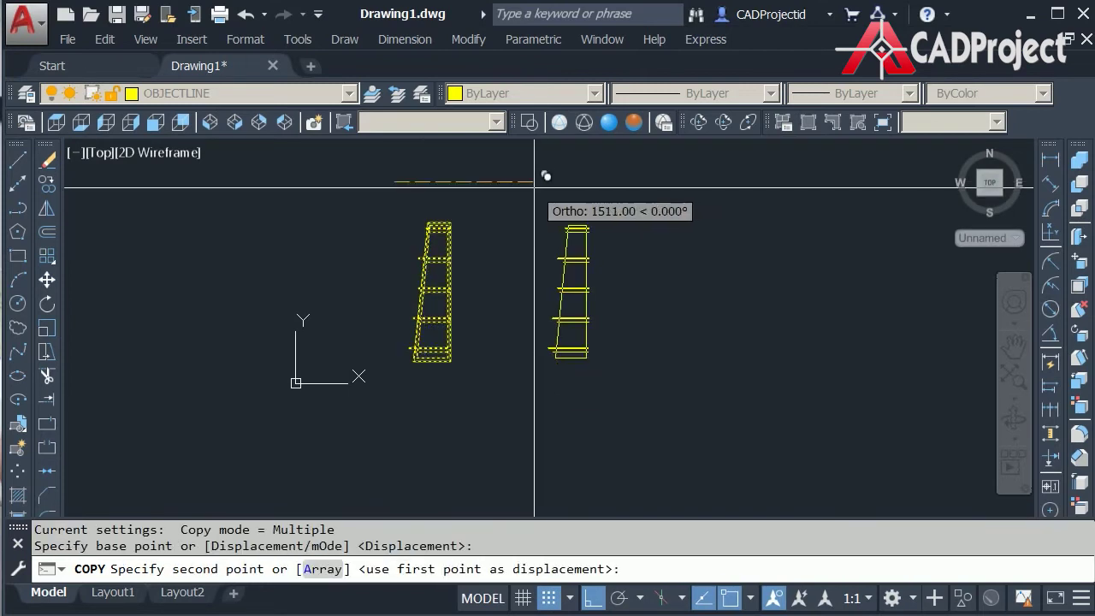
{"action": "left_click", "coordinate": [534, 186]}
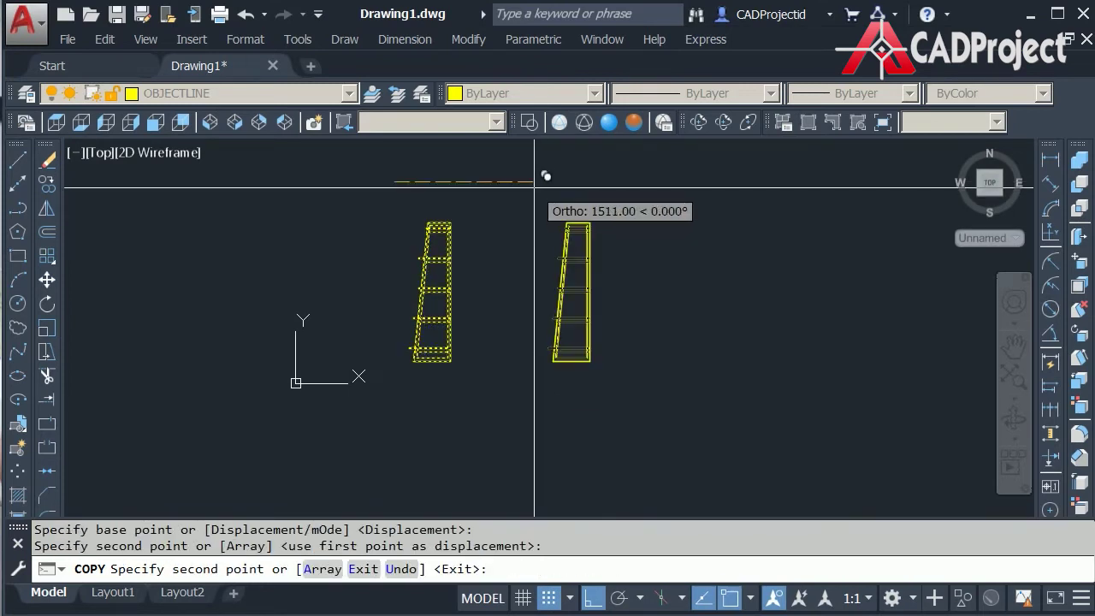
{"action": "left_click", "coordinate": [609, 200]}
{"action": "key", "text": "Escape"}
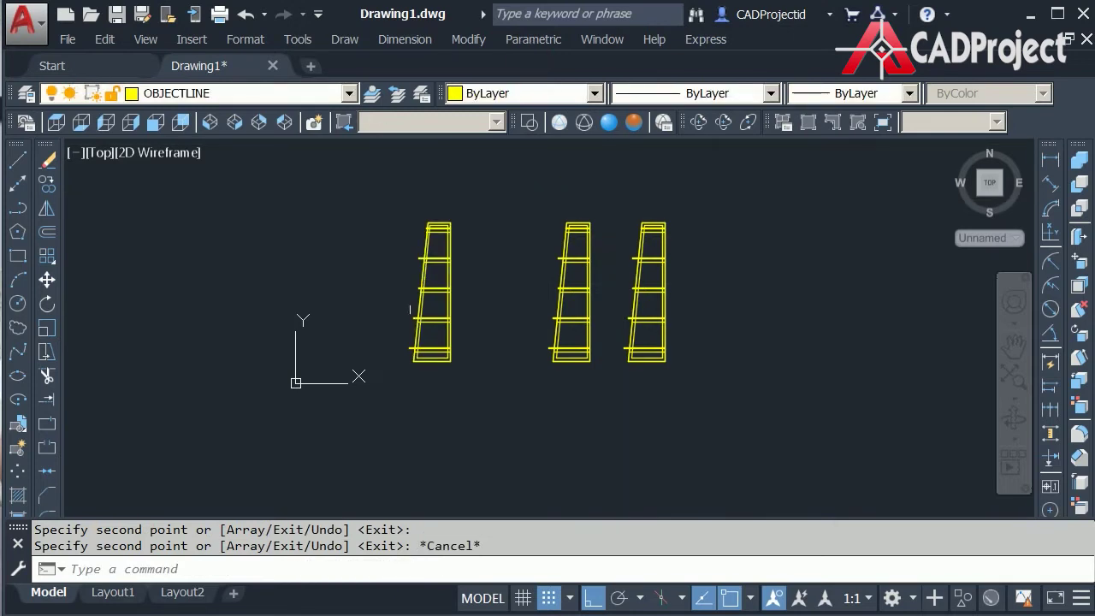
- Erase the bottom shelf's horizontal lines, support line and front end line from the original side view
{"action": "scroll", "coordinate": [453, 360], "scroll_direction": "up", "scroll_amount": 6}
{"action": "left_click", "coordinate": [384, 357]}
{"action": "left_click", "coordinate": [313, 207]}
{"action": "middle_click_drag", "start_coordinate": [313, 206], "coordinate": [480, 355]}
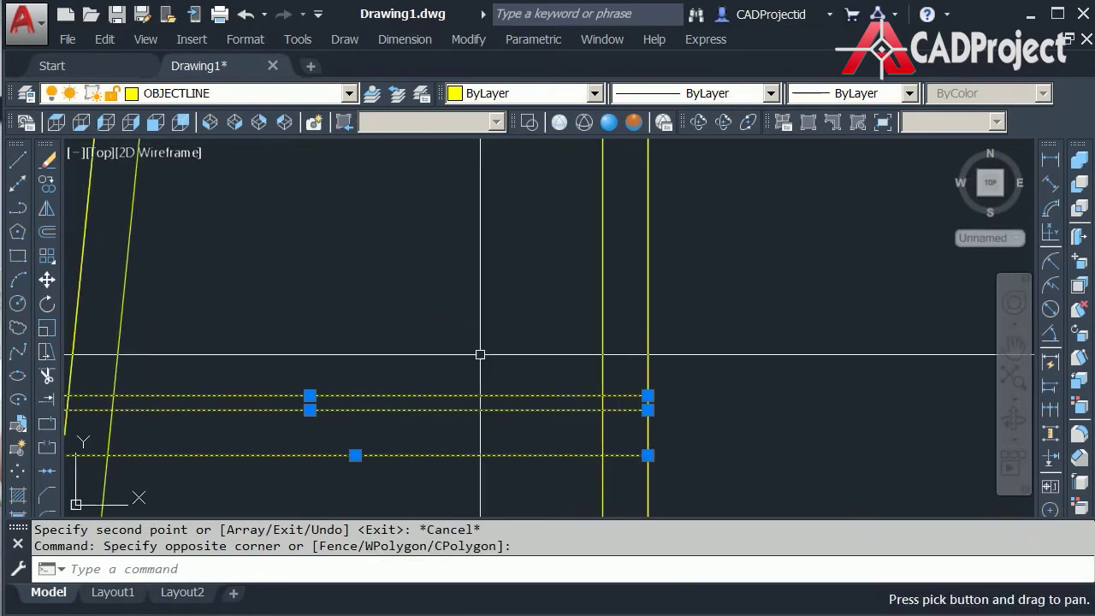
{"action": "scroll", "coordinate": [477, 344], "scroll_direction": "down", "scroll_amount": 3}
{"action": "key", "text": "Delete"}
{"action": "left_click", "coordinate": [293, 379]}
{"action": "left_click", "coordinate": [262, 313]}
{"action": "key", "text": "Delete"}
- Erase the second shelf's horizontal lines, support line and front end line from the original side view
{"action": "middle_click_drag", "start_coordinate": [466, 297], "coordinate": [465, 441]}
{"action": "left_click", "coordinate": [465, 400]}
{"action": "left_click", "coordinate": [417, 263]}
{"action": "key", "text": "Delete"}
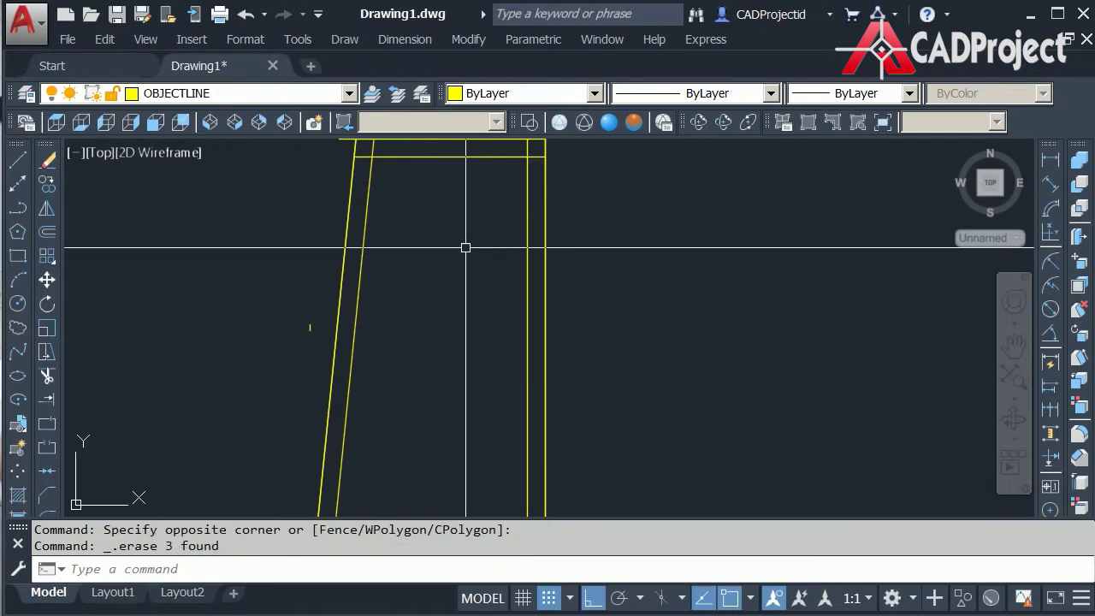
{"action": "left_click", "coordinate": [316, 328]}
{"action": "left_click", "coordinate": [296, 312]}
{"action": "key", "text": "Delete"}
- Erase the third and fourth shelves and their support lines from the original side view
{"action": "middle_click_drag", "start_coordinate": [427, 231], "coordinate": [431, 397]}
{"action": "left_click", "coordinate": [458, 374]}
{"action": "left_click", "coordinate": [418, 231]}
{"action": "key", "text": "Delete"}
{"action": "middle_click_drag", "start_coordinate": [445, 228], "coordinate": [464, 401]}
{"action": "left_click", "coordinate": [464, 401]}
{"action": "left_click", "coordinate": [440, 283]}
{"action": "key", "text": "Delete"}
{"action": "left_click", "coordinate": [351, 363]}
{"action": "left_click", "coordinate": [328, 323]}
{"action": "key", "text": "Delete"}
- Erase the top shelf and its support line from the original side view and select its small front end line
{"action": "middle_click_drag", "start_coordinate": [502, 283], "coordinate": [493, 405]}
{"action": "scroll", "coordinate": [484, 329], "scroll_direction": "up", "scroll_amount": 3}
{"action": "left_click", "coordinate": [489, 313]}
{"action": "left_click", "coordinate": [403, 183]}
{"action": "key", "text": "Delete"}
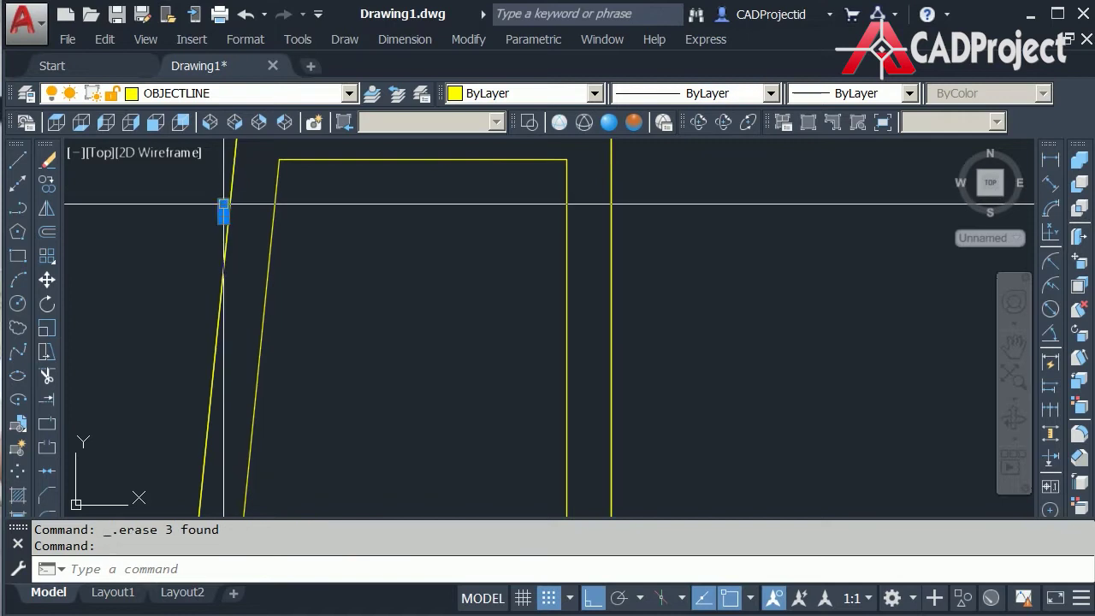
- Convert the outlines of the cleared original frame into regions
{"action": "scroll", "coordinate": [431, 258], "scroll_direction": "down", "scroll_amount": 8}
{"action": "type", "text": "reg"}
{"action": "key", "text": "Return"}
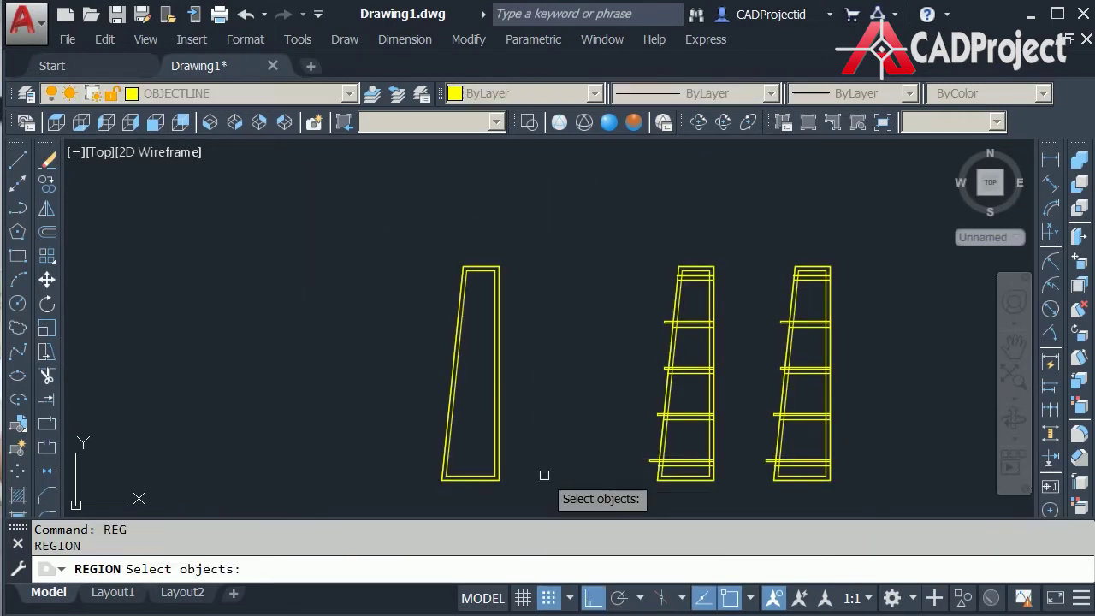
{"action": "left_click", "coordinate": [342, 215]}
{"action": "key", "text": "Return"}
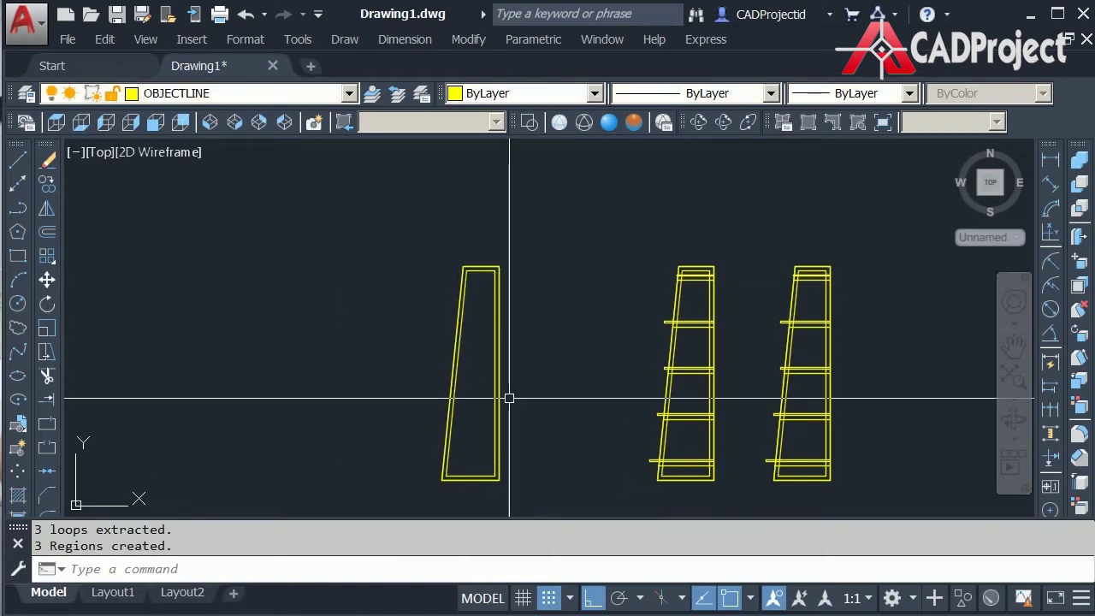
- Subtract the inner frame region from the outer frame region
{"action": "type", "text": "su"}
{"action": "key", "text": "Return"}
{"action": "scroll", "coordinate": [496, 506], "scroll_direction": "up", "scroll_amount": 5}
{"action": "left_click", "coordinate": [486, 410]}
{"action": "left_click", "coordinate": [481, 399]}
{"action": "left_click", "coordinate": [472, 382]}
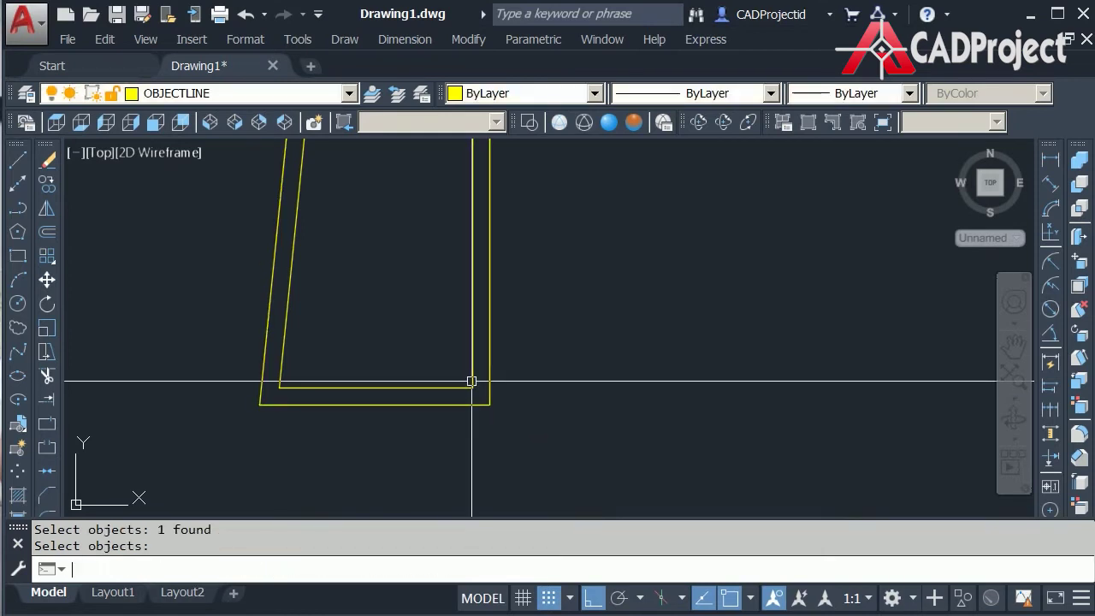
- Extrude the frame region to a height of 30
{"action": "type", "text": "ext"}
{"action": "key", "text": "Return"}
{"action": "left_click", "coordinate": [471, 382]}
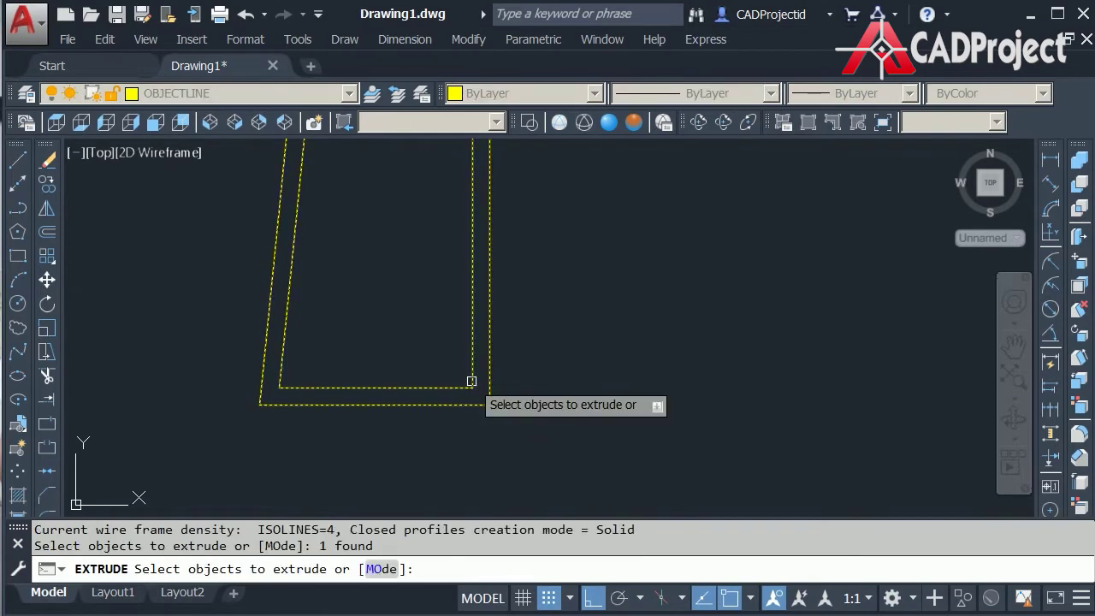
{"action": "key", "text": "Return"}
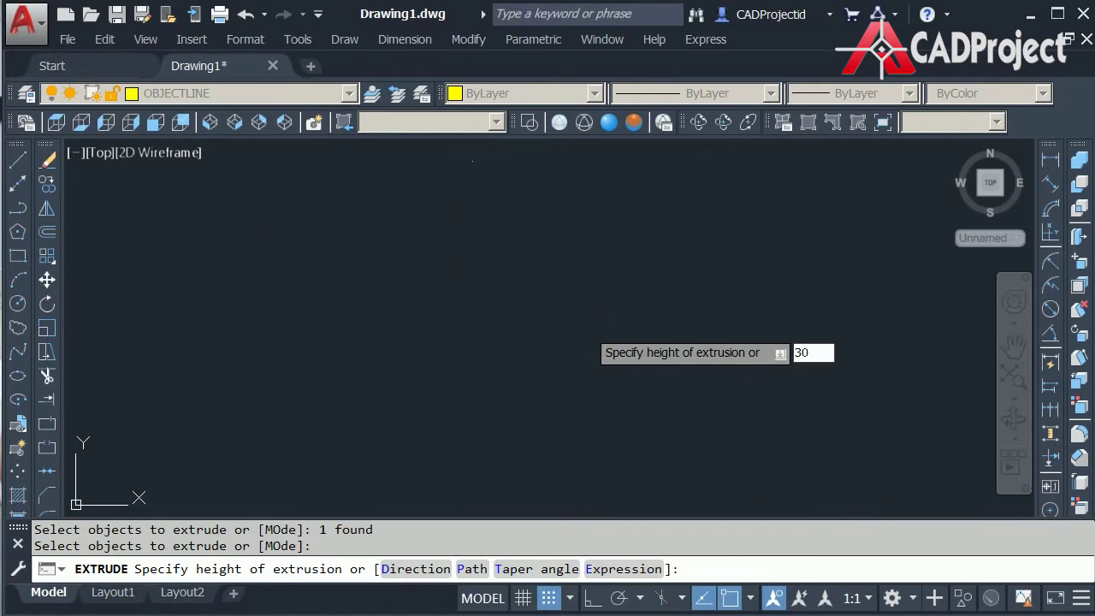
{"action": "key", "text": "Return"}
- Switch to the SW Isometric view and 3D-rotate the extruded frame about the X axis to stand upright
{"action": "left_click", "coordinate": [210, 124]}
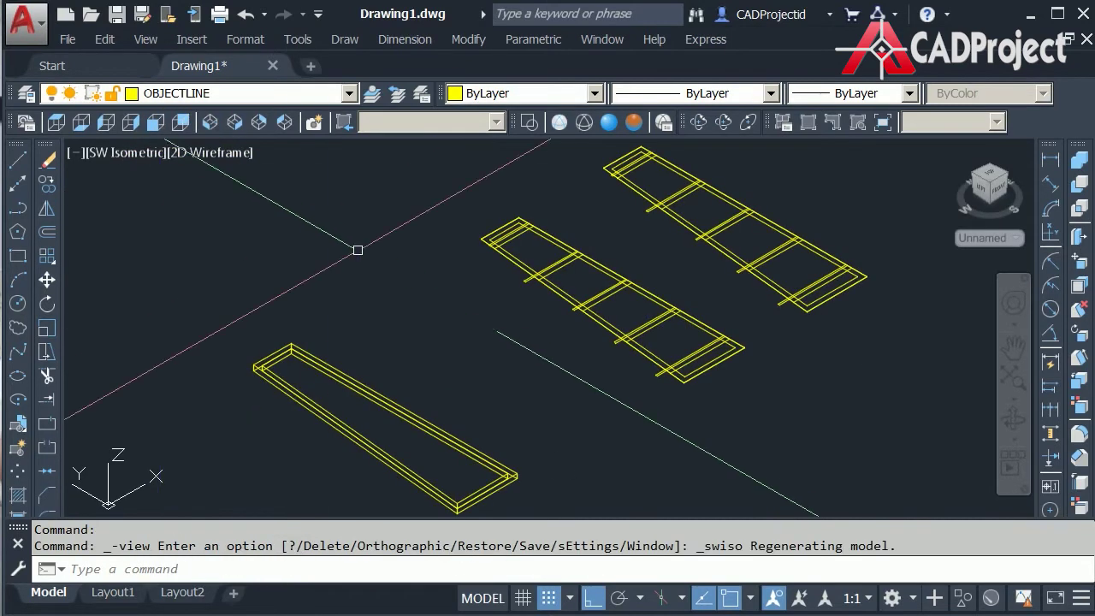
{"action": "type", "text": "3dr"}
{"action": "key", "text": "Return"}
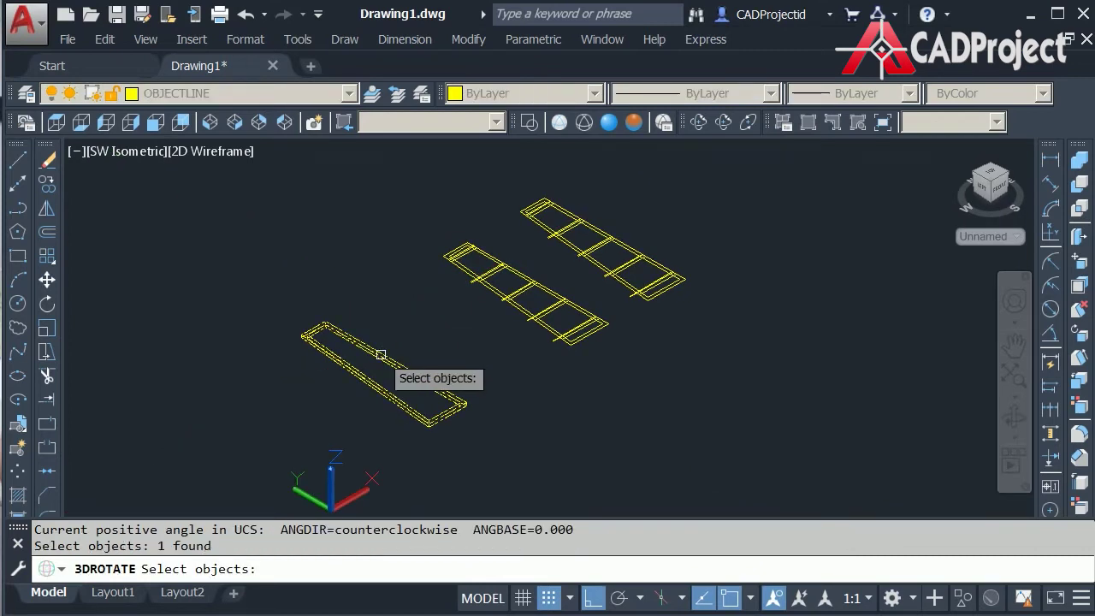
{"action": "key", "text": "Return"}
{"action": "left_click", "coordinate": [415, 362]}
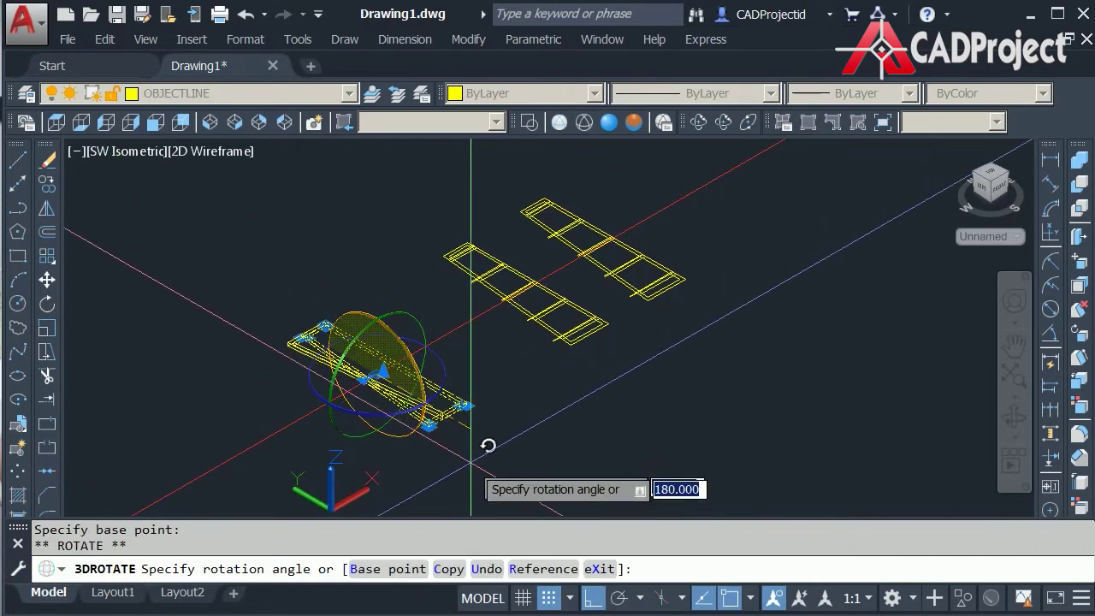
{"action": "left_click", "coordinate": [465, 296]}
{"action": "left_click", "coordinate": [465, 310]}
{"action": "key", "text": "Return"}
{"action": "key", "text": "Escape"}
- Move the upright frame along the negative Y direction, away from its original position
{"action": "middle_click_drag", "start_coordinate": [444, 403], "coordinate": [396, 324]}
{"action": "type", "text": "m"}
{"action": "key", "text": "Return"}
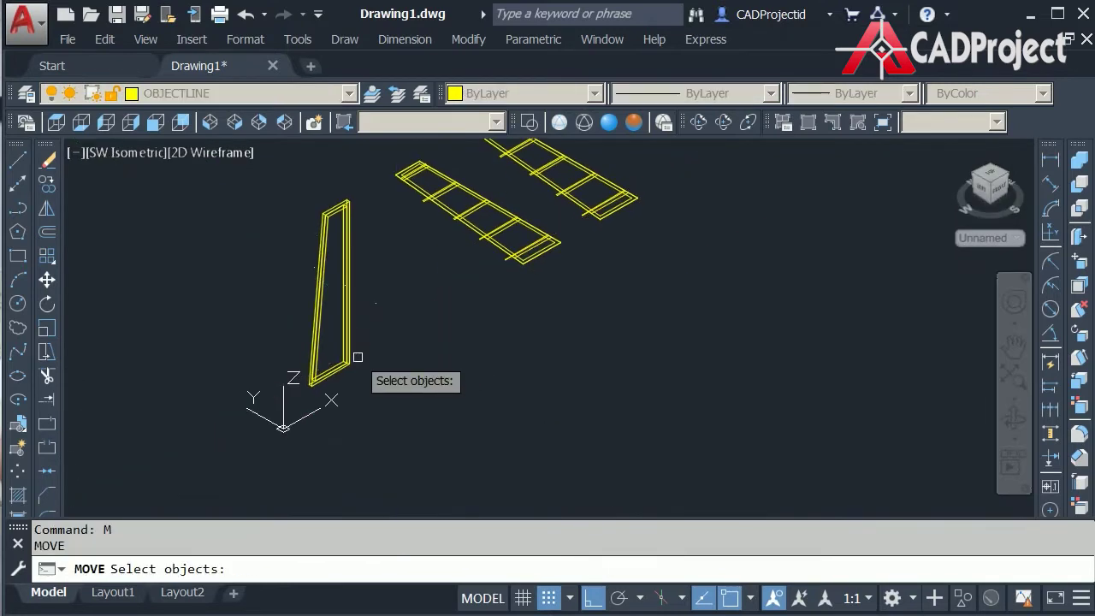
{"action": "left_click", "coordinate": [373, 343]}
{"action": "key", "text": "Return"}
{"action": "left_click", "coordinate": [444, 317]}
{"action": "left_click", "coordinate": [577, 394]}
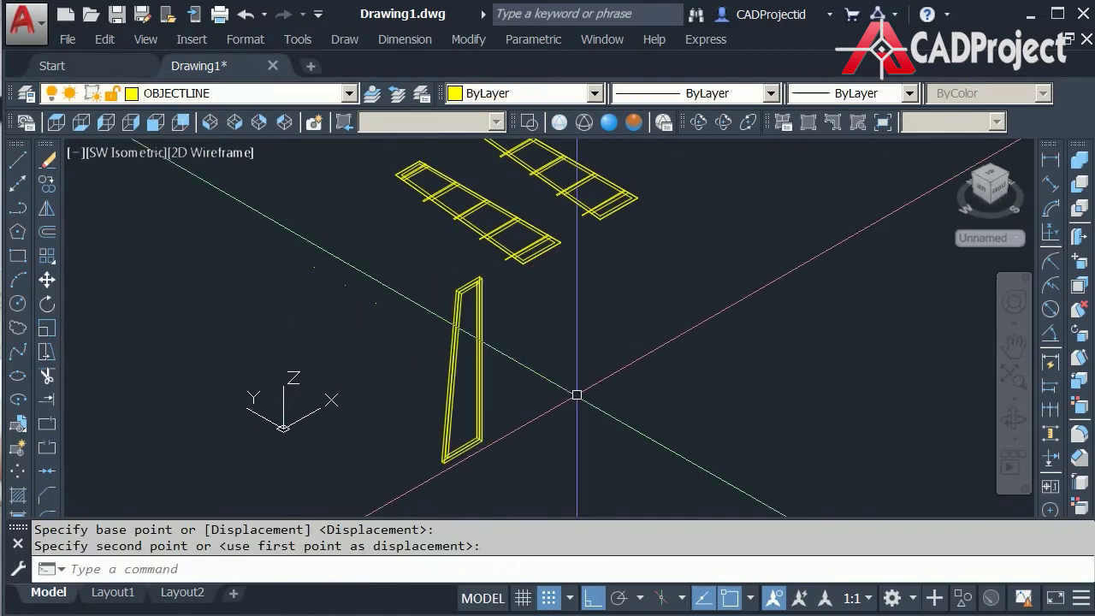
- Erase the stray leftover objects at the frame's former position
{"action": "left_click", "coordinate": [408, 336]}
{"action": "left_click", "coordinate": [250, 212]}
{"action": "key", "text": "Delete"}
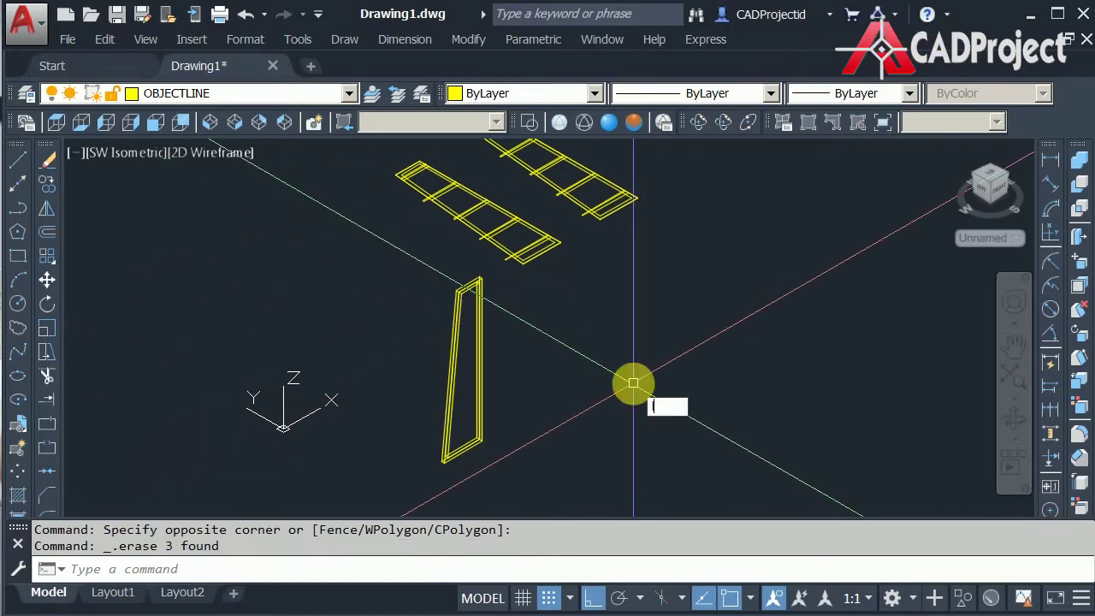
- Draw a 1500-long line from the frame's bottom front corner along the negative Y direction
{"action": "type", "text": "l"}
{"action": "key", "text": "Return"}
{"action": "middle_click_drag", "start_coordinate": [592, 478], "coordinate": [474, 330]}
{"action": "scroll", "coordinate": [400, 410], "scroll_direction": "up", "scroll_amount": 4}
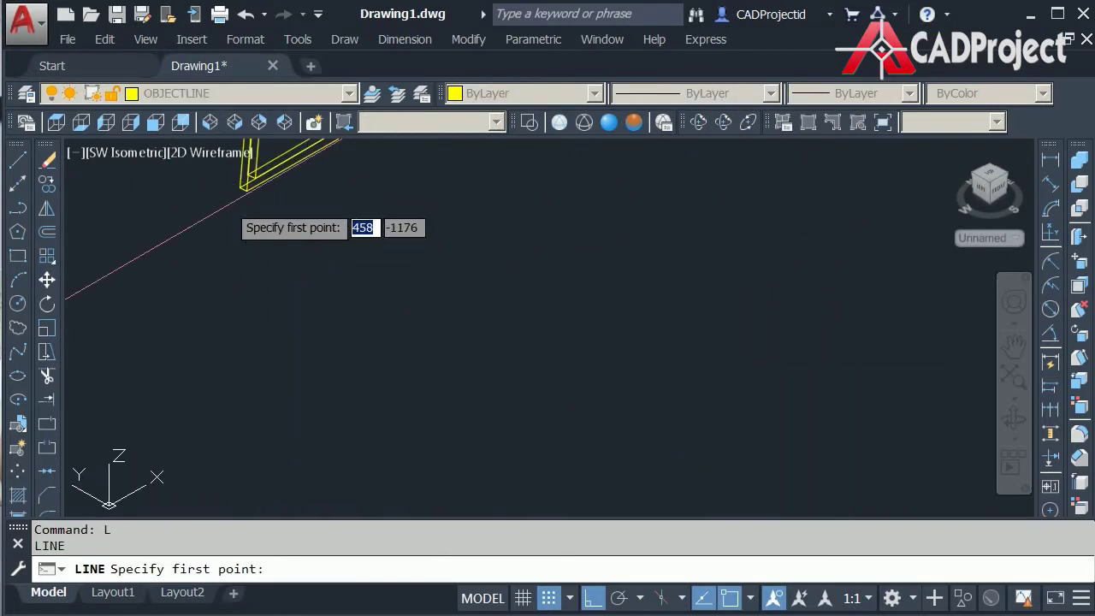
{"action": "left_click", "coordinate": [233, 196]}
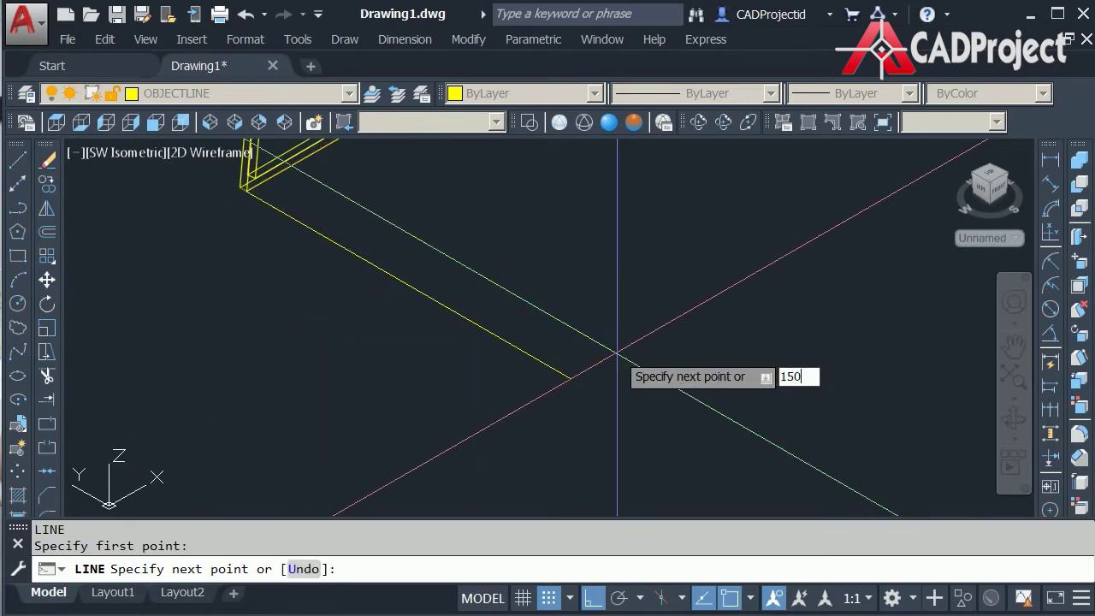
{"action": "key", "text": "Return"}
{"action": "key", "text": "Escape"}
{"action": "scroll", "coordinate": [646, 326], "scroll_direction": "down", "scroll_amount": 4}
{"action": "middle_click_drag", "start_coordinate": [638, 305], "coordinate": [637, 365]}
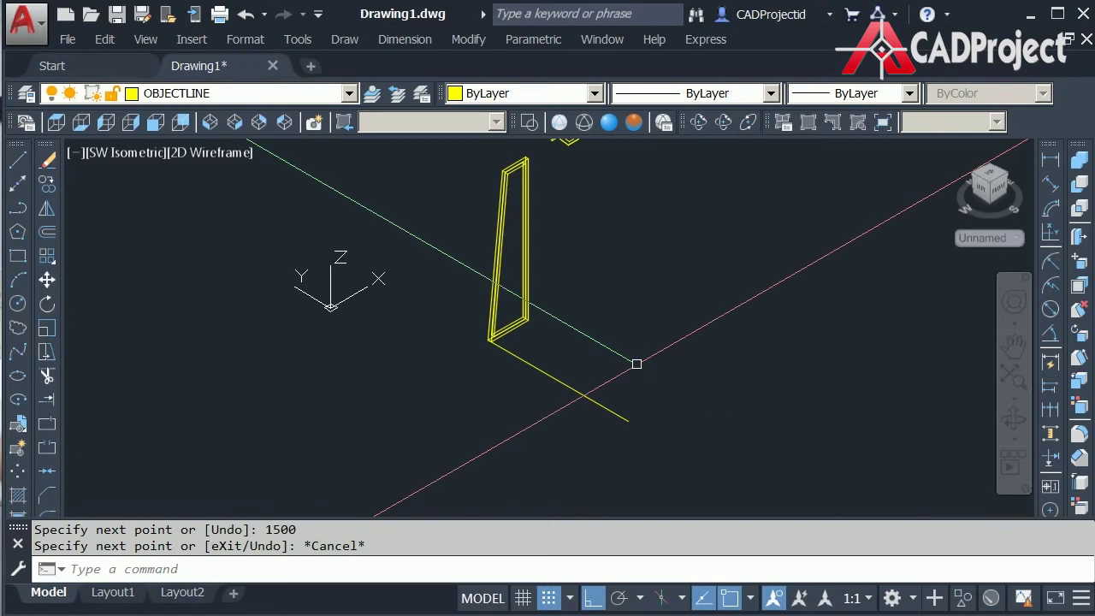
- Erase the 1500-long line at the base of the frame
{"action": "type", "text": "CO"}
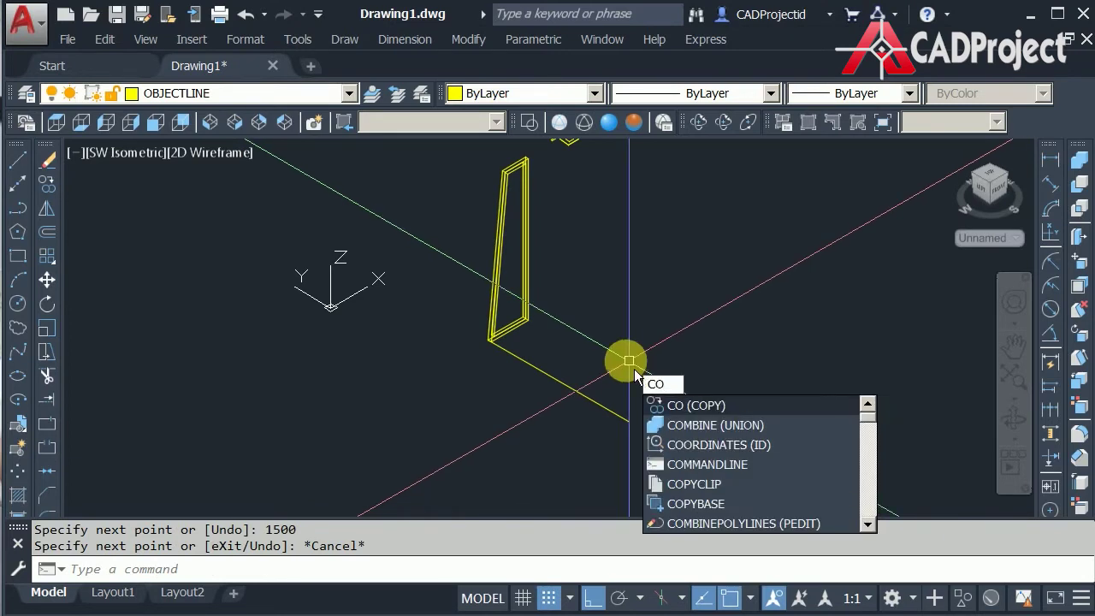
{"action": "key", "text": "Escape"}
{"action": "left_click", "coordinate": [532, 386]}
{"action": "left_click", "coordinate": [533, 390]}
{"action": "key", "text": "Delete"}
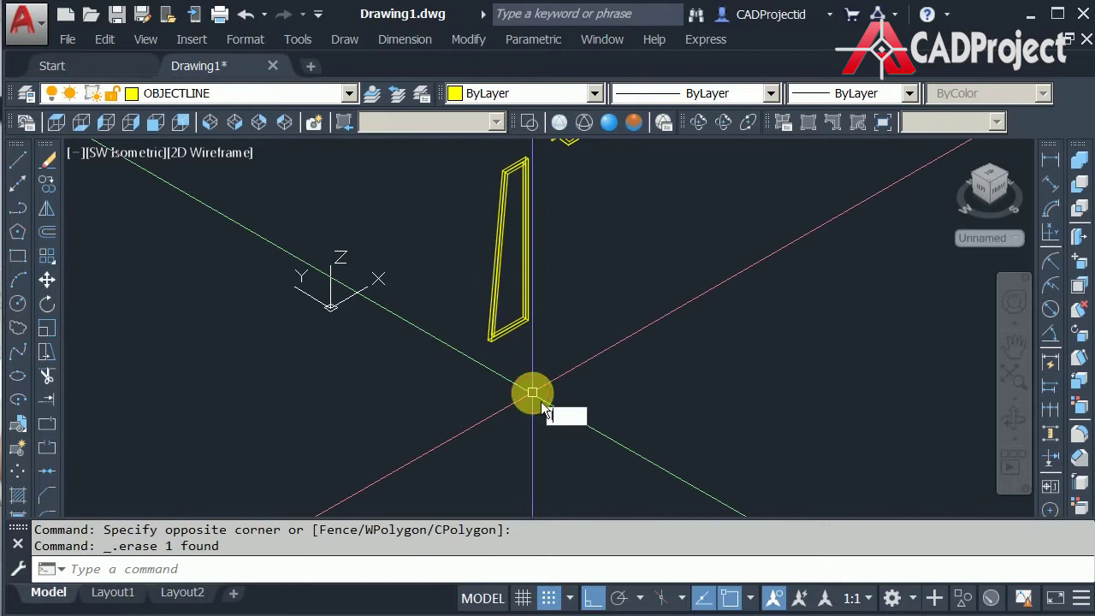
- Draw a 2000-long guide line from the frame's bottom front corner along the negative Y direction
{"action": "key", "text": "Return"}
{"action": "scroll", "coordinate": [558, 326], "scroll_direction": "up", "scroll_amount": 1}
{"action": "scroll", "coordinate": [432, 360], "scroll_direction": "up", "scroll_amount": 3}
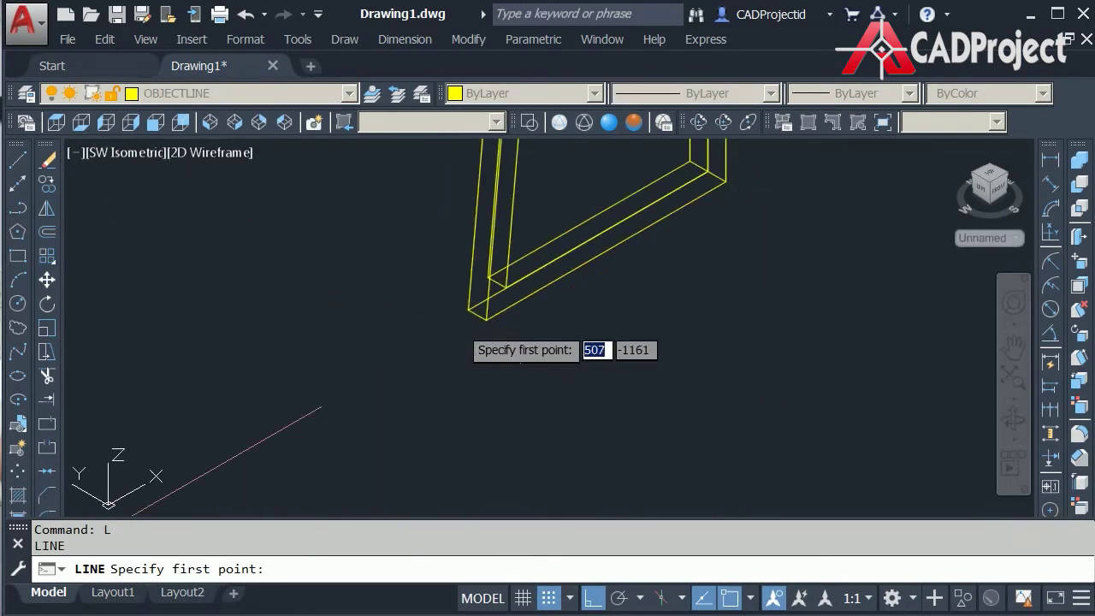
{"action": "left_click", "coordinate": [469, 311]}
{"action": "scroll", "coordinate": [557, 399], "scroll_direction": "down", "scroll_amount": 4}
{"action": "mouse_move", "coordinate": [656, 416]}
{"action": "middle_mouse_down"}
{"action": "mouse_move", "coordinate": [425, 367]}
{"action": "mouse_move", "coordinate": [423, 381]}
{"action": "middle_mouse_up"}
{"action": "type", "text": "2000"}
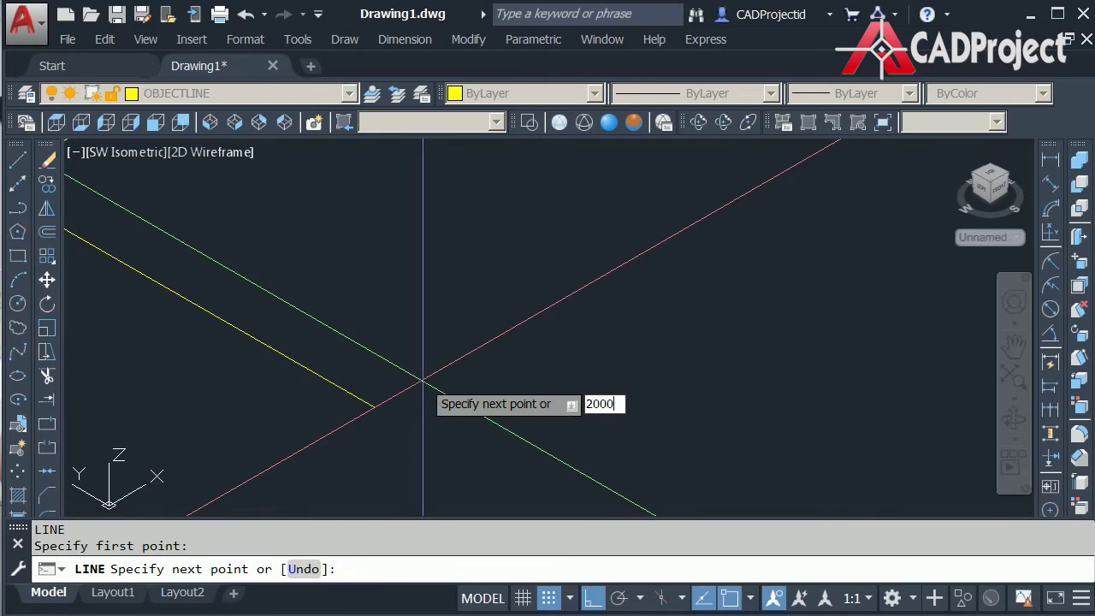
{"action": "key", "text": "Return"}
{"action": "key", "text": "Escape"}
- Copy the upright frame from its bottom front corner to the far end of the 2000-long guide line
{"action": "scroll", "coordinate": [396, 308], "scroll_direction": "down", "scroll_amount": 5}
{"action": "key", "text": "m"}
{"action": "key", "text": "Return"}
{"action": "key", "text": "Escape"}
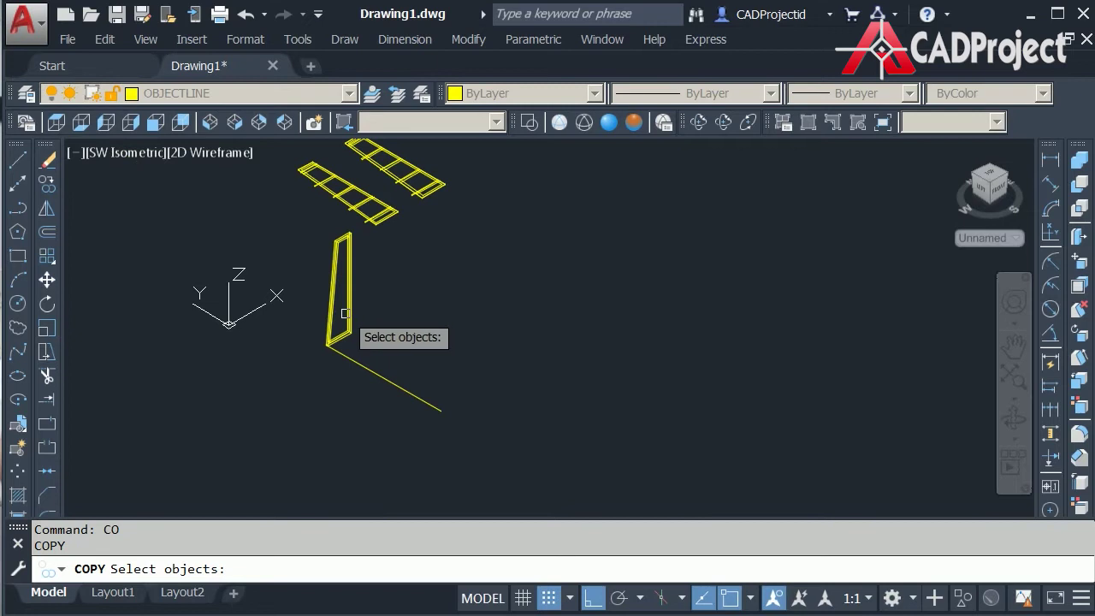
{"action": "scroll", "coordinate": [301, 362], "scroll_direction": "up", "scroll_amount": 5}
{"action": "key", "text": "Return"}
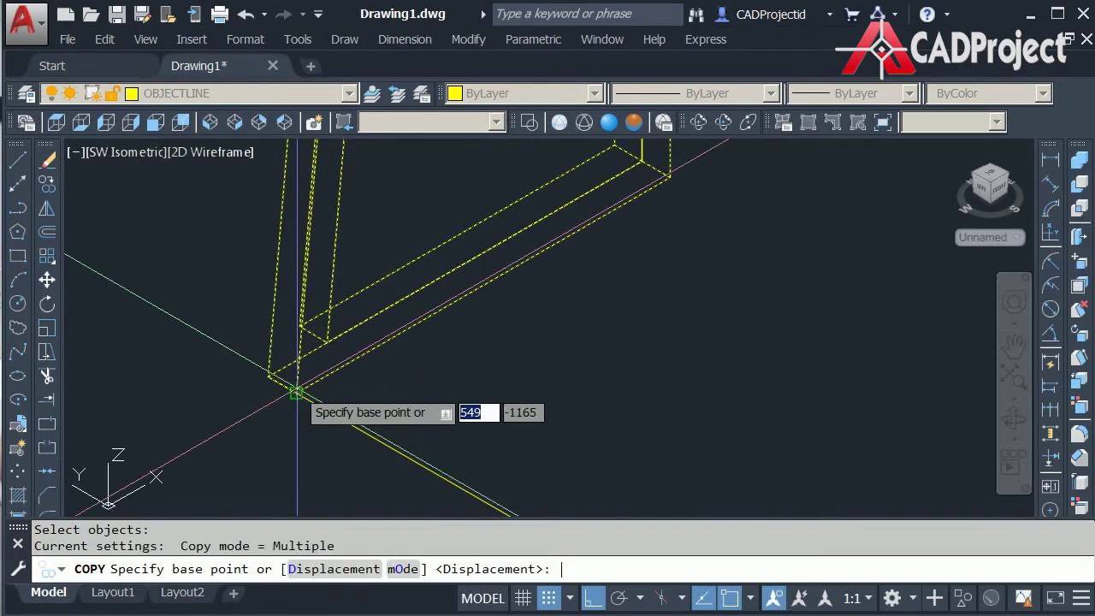
{"action": "left_click", "coordinate": [310, 379]}
{"action": "middle_click_drag", "start_coordinate": [507, 463], "coordinate": [273, 281]}
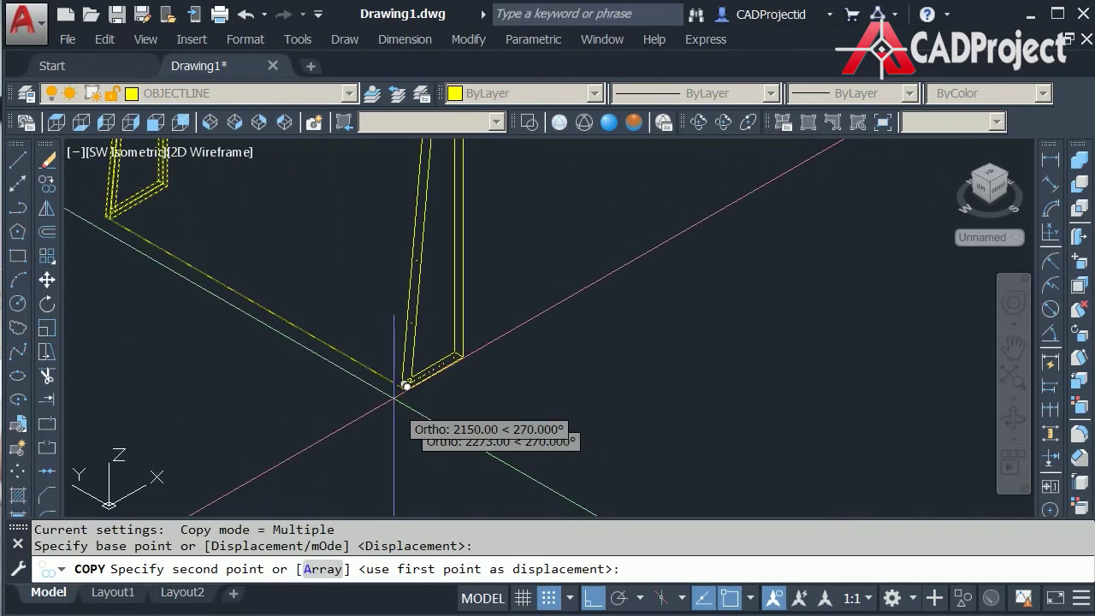
{"action": "left_click", "coordinate": [406, 363]}
{"action": "key", "text": "Escape"}
- Erase the guide line between the two upright frames
{"action": "left_click", "coordinate": [354, 371]}
{"action": "left_click", "coordinate": [298, 281]}
{"action": "key", "text": "Delete"}
- Switch to the top view showing the two flat side-view copies
{"action": "scroll", "coordinate": [656, 274], "scroll_direction": "down", "scroll_amount": 3}
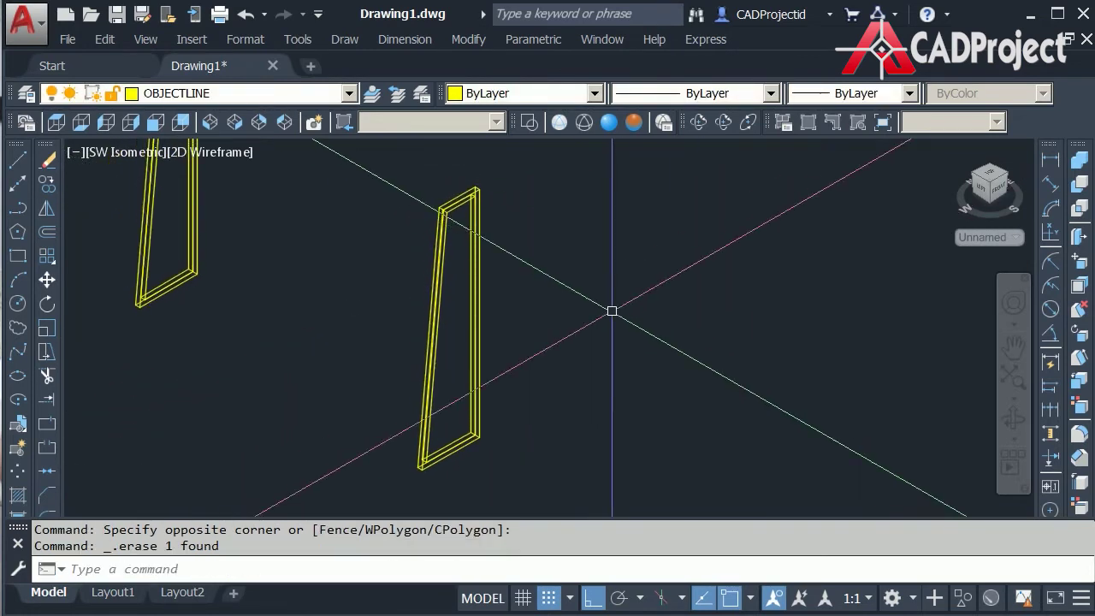
{"action": "scroll", "coordinate": [611, 310], "scroll_direction": "down", "scroll_amount": 3}
{"action": "middle_click_drag", "start_coordinate": [579, 329], "coordinate": [526, 391]}
{"action": "scroll", "coordinate": [451, 236], "scroll_direction": "up", "scroll_amount": 6}
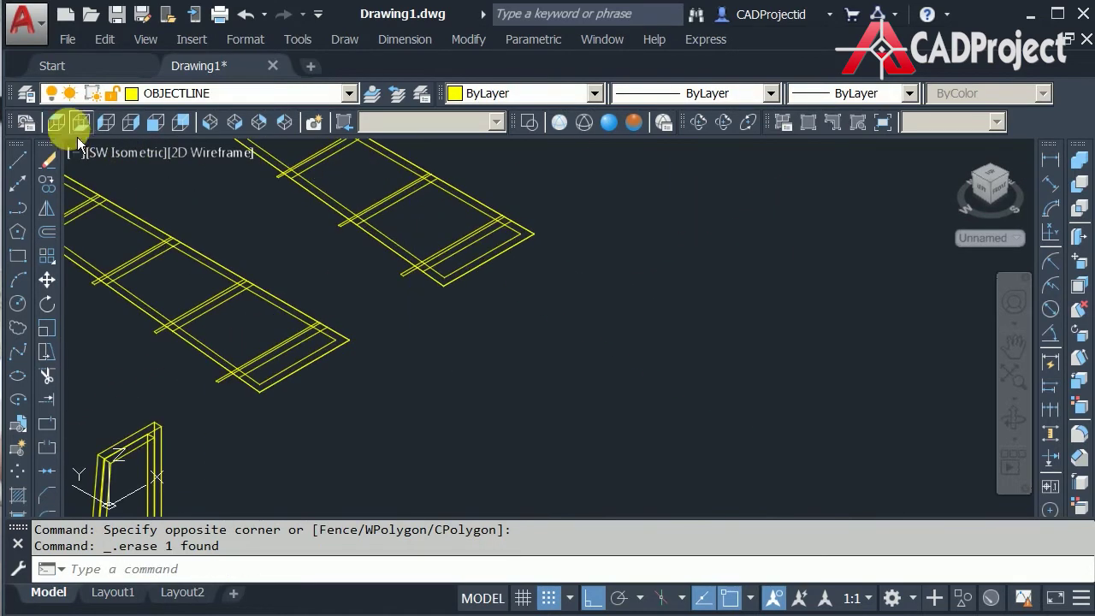
{"action": "left_click", "coordinate": [57, 121]}
{"action": "middle_click_drag", "start_coordinate": [579, 324], "coordinate": [542, 343]}
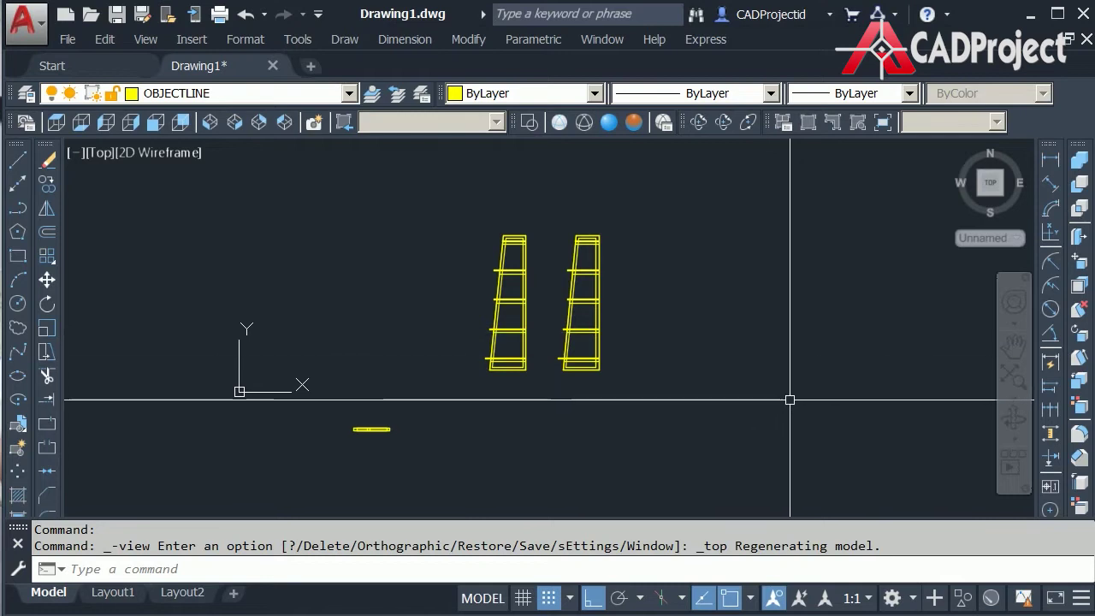
- Trim the front overhang of the second shelf from the top on the left side-view copy, and erase its upper line and front edge
{"action": "scroll", "coordinate": [685, 291], "scroll_direction": "up", "scroll_amount": 6}
{"action": "mouse_move", "coordinate": [462, 303]}
{"action": "middle_mouse_down"}
{"action": "mouse_move", "coordinate": [492, 310]}
{"action": "mouse_move", "coordinate": [493, 329]}
{"action": "middle_mouse_up"}
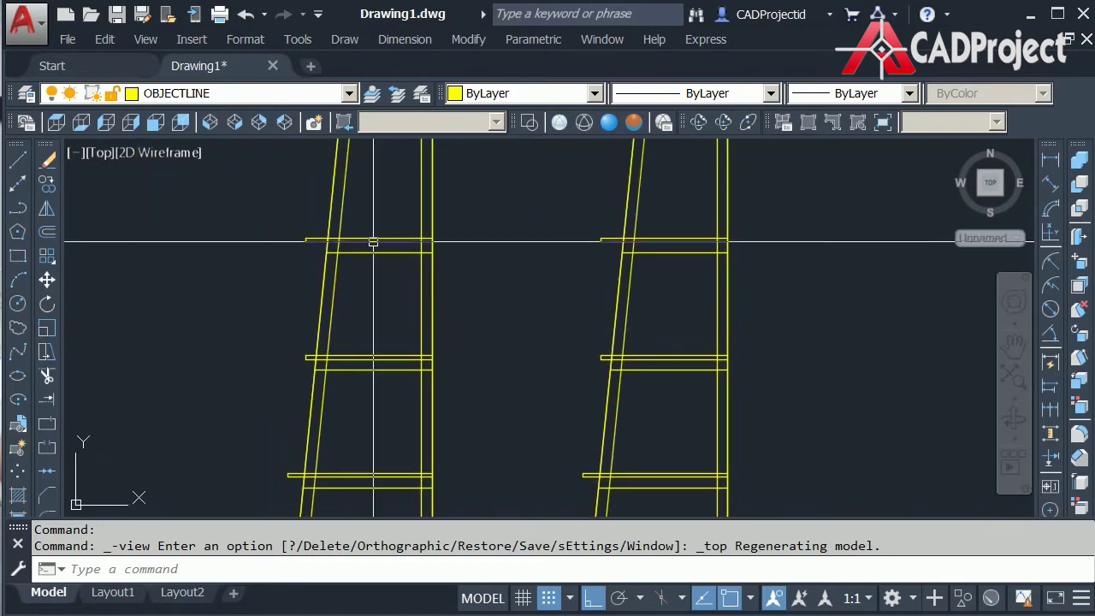
{"action": "scroll", "coordinate": [349, 225], "scroll_direction": "up", "scroll_amount": 4}
{"action": "middle_click_drag", "start_coordinate": [371, 204], "coordinate": [448, 290]}
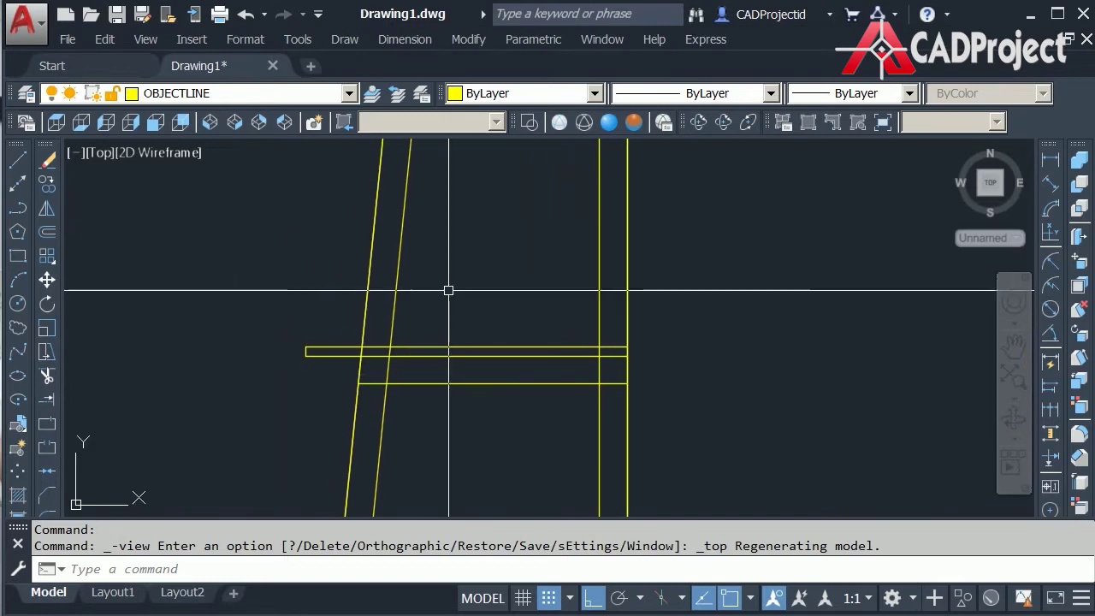
{"action": "left_click", "coordinate": [324, 355]}
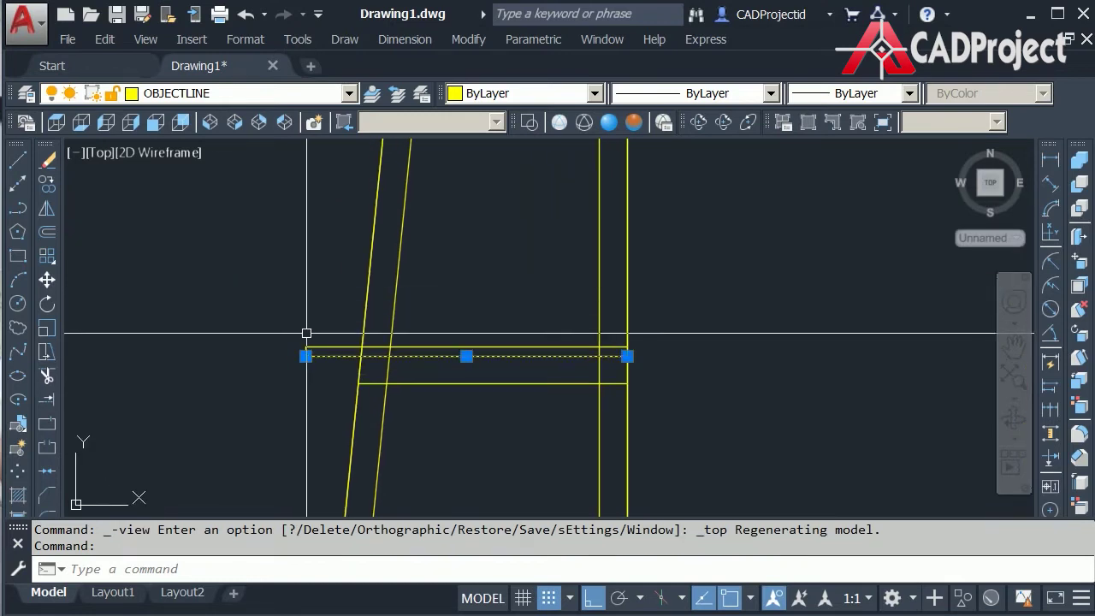
{"action": "key", "text": "Return"}
{"action": "key", "text": "Return"}
{"action": "left_click", "coordinate": [313, 381]}
{"action": "left_click", "coordinate": [279, 251]}
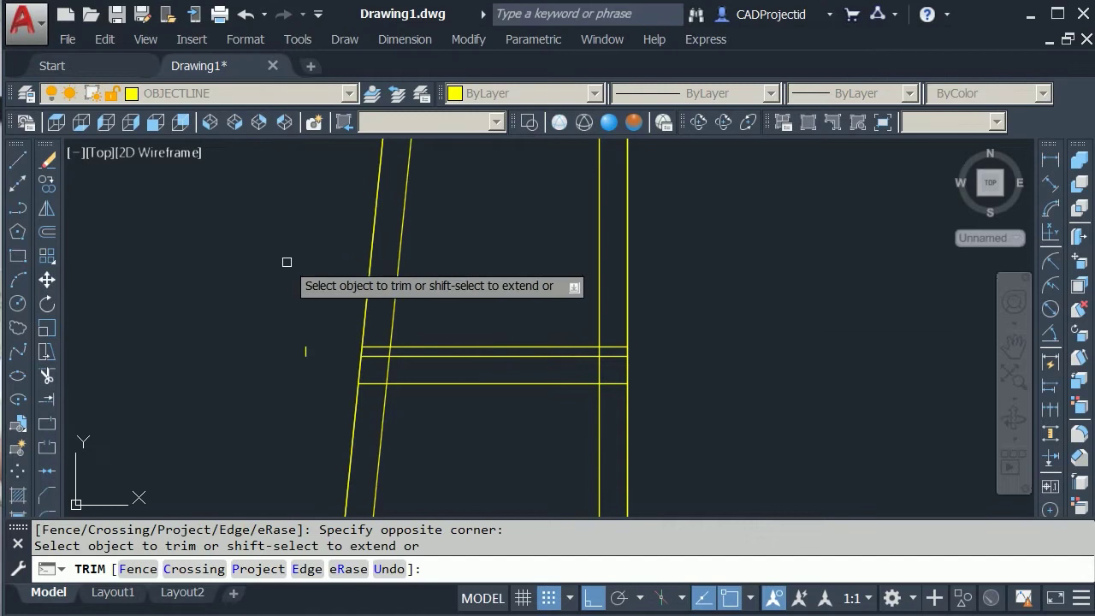
{"action": "key", "text": "Escape"}
{"action": "left_click", "coordinate": [492, 348]}
{"action": "key", "text": "Delete"}
{"action": "left_click", "coordinate": [326, 349]}
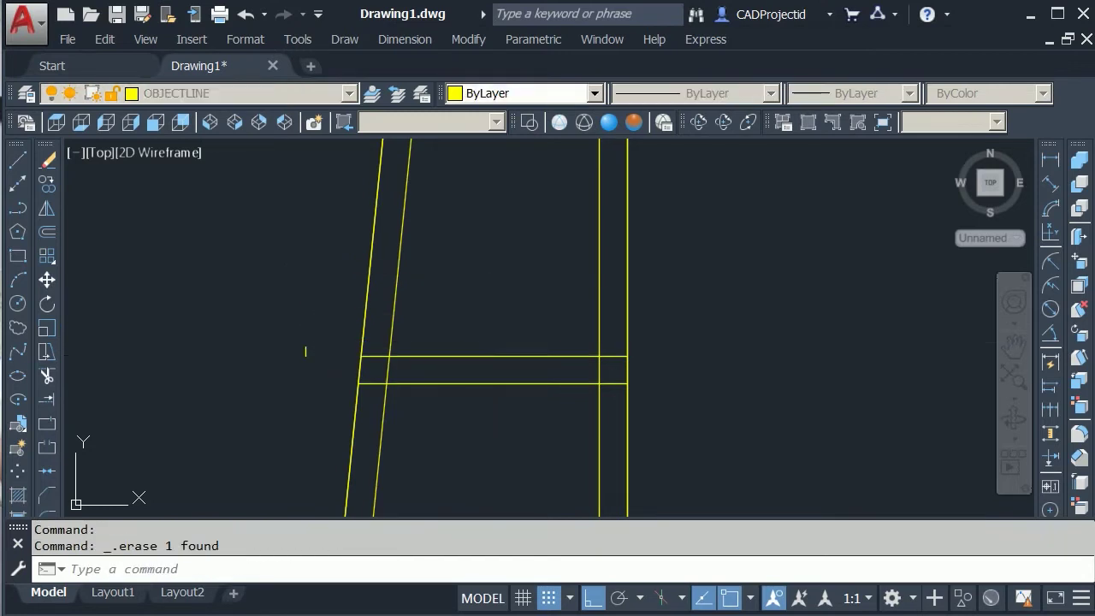
{"action": "key", "text": "Delete"}
- Erase the upper line and the short front edge of the topmost shelf on the left side-view copy
{"action": "middle_click_drag", "start_coordinate": [501, 367], "coordinate": [480, 560]}
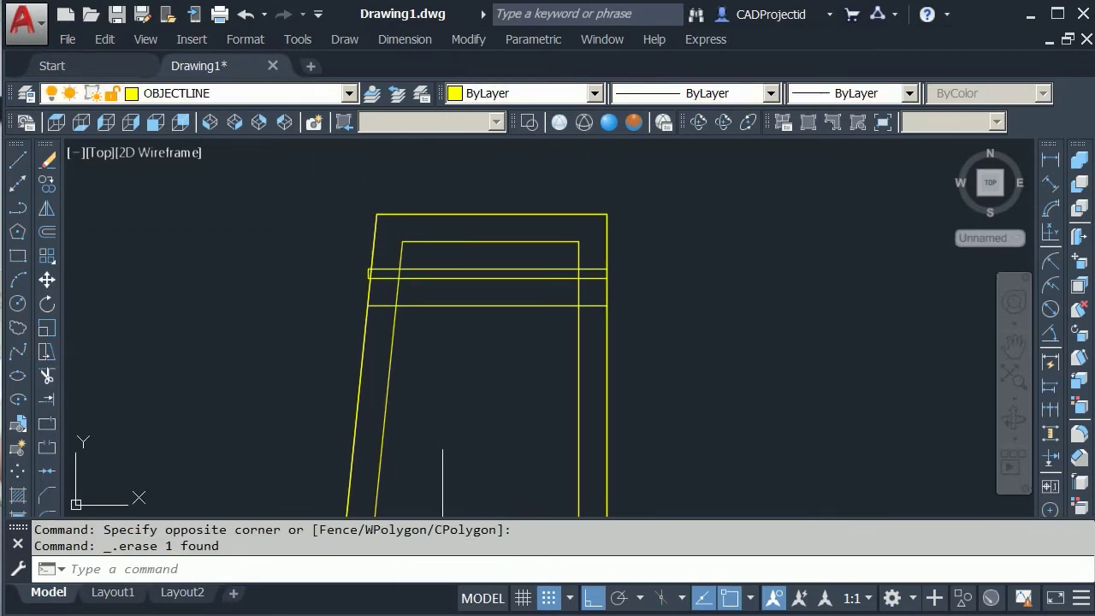
{"action": "scroll", "coordinate": [451, 267], "scroll_direction": "up", "scroll_amount": 2}
{"action": "key", "text": "Delete"}
{"action": "left_click", "coordinate": [234, 267]}
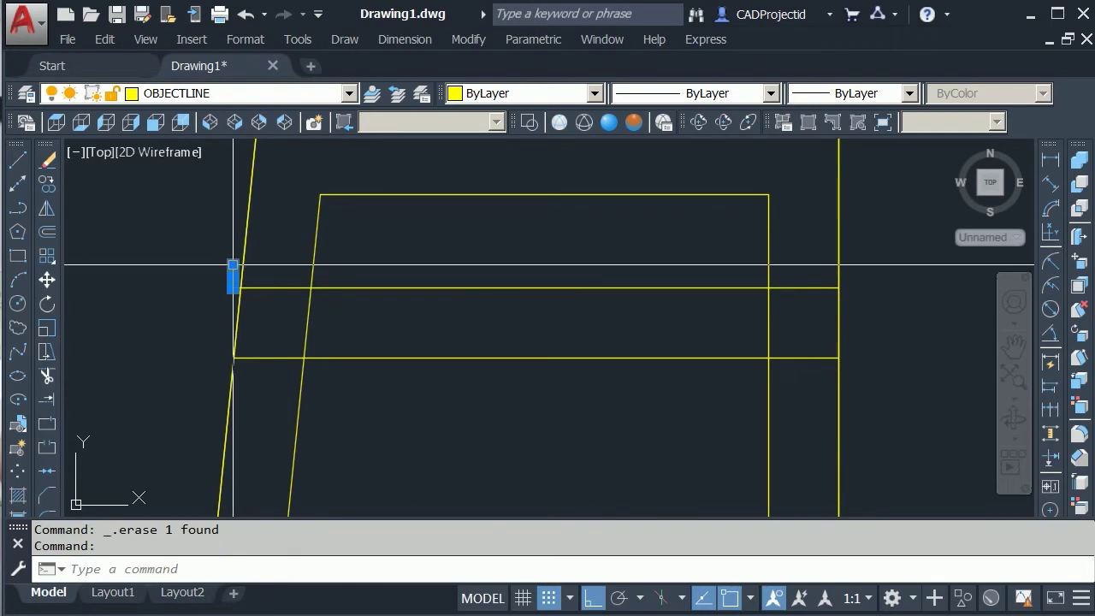
{"action": "key", "text": "Delete"}
- Trim the topmost shelf line's front overhang and the spans of the top two supports between the inner frame lines
{"action": "type", "text": "t"}
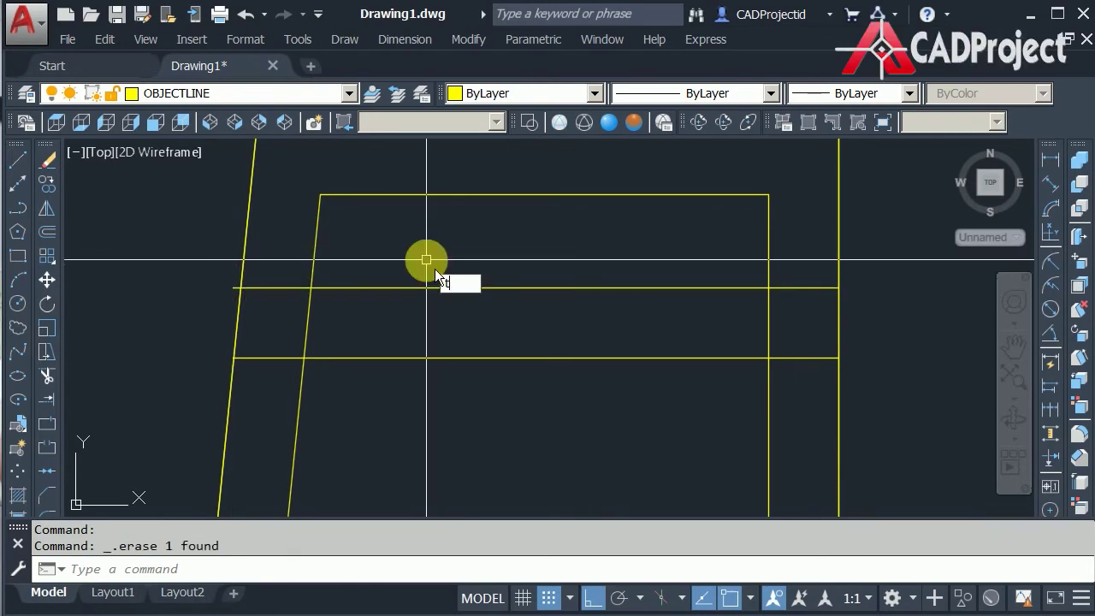
{"action": "type", "text": "r"}
{"action": "key", "text": "Return"}
{"action": "key", "text": "Return"}
{"action": "left_click", "coordinate": [228, 288]}
{"action": "left_click", "coordinate": [580, 410]}
{"action": "left_click", "coordinate": [515, 232]}
{"action": "scroll", "coordinate": [515, 232], "scroll_direction": "down", "scroll_amount": 2}
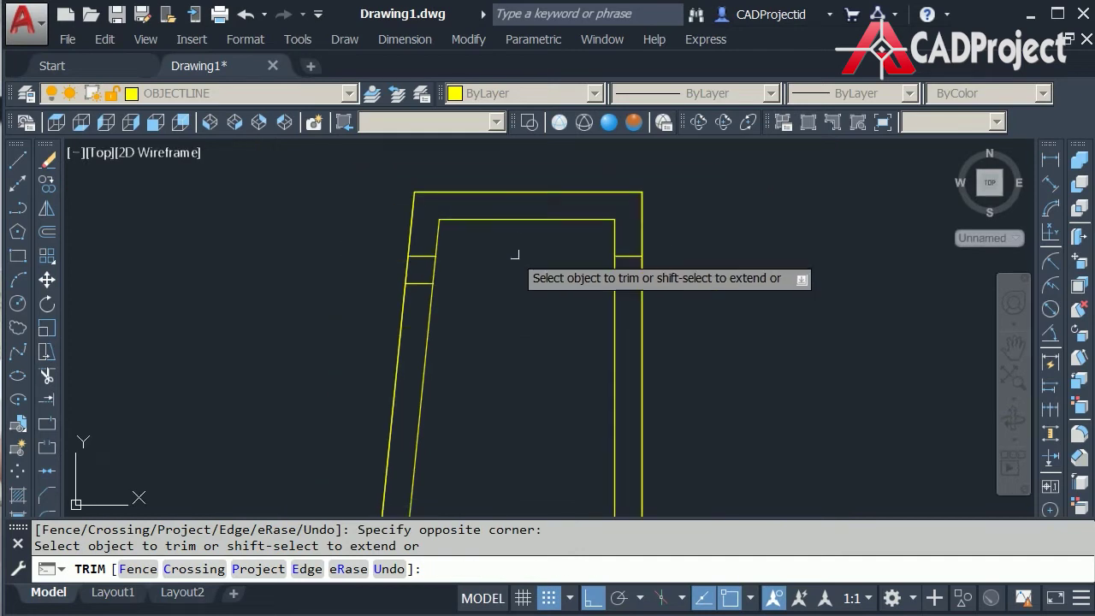
{"action": "middle_click_drag", "start_coordinate": [516, 315], "coordinate": [501, 241]}
{"action": "scroll", "coordinate": [501, 242], "scroll_direction": "down", "scroll_amount": 1}
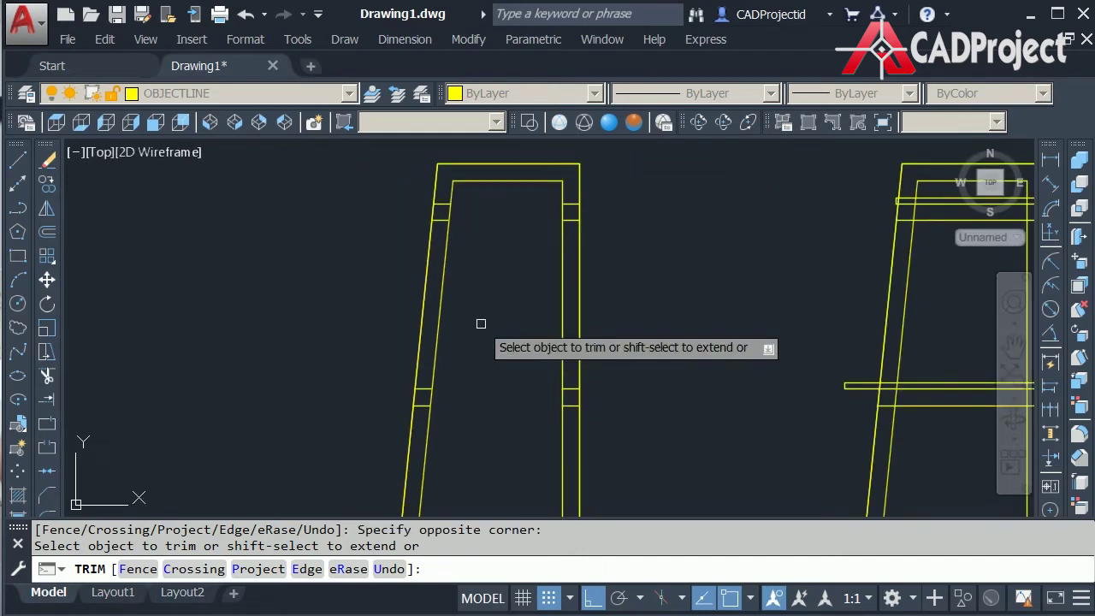
- Trim the third shelf and support lines between the inner frame lines, and erase the upper shelf line's rear stub
{"action": "scroll", "coordinate": [496, 299], "scroll_direction": "up", "scroll_amount": 5}
{"action": "left_click", "coordinate": [503, 373]}
{"action": "left_click", "coordinate": [396, 217]}
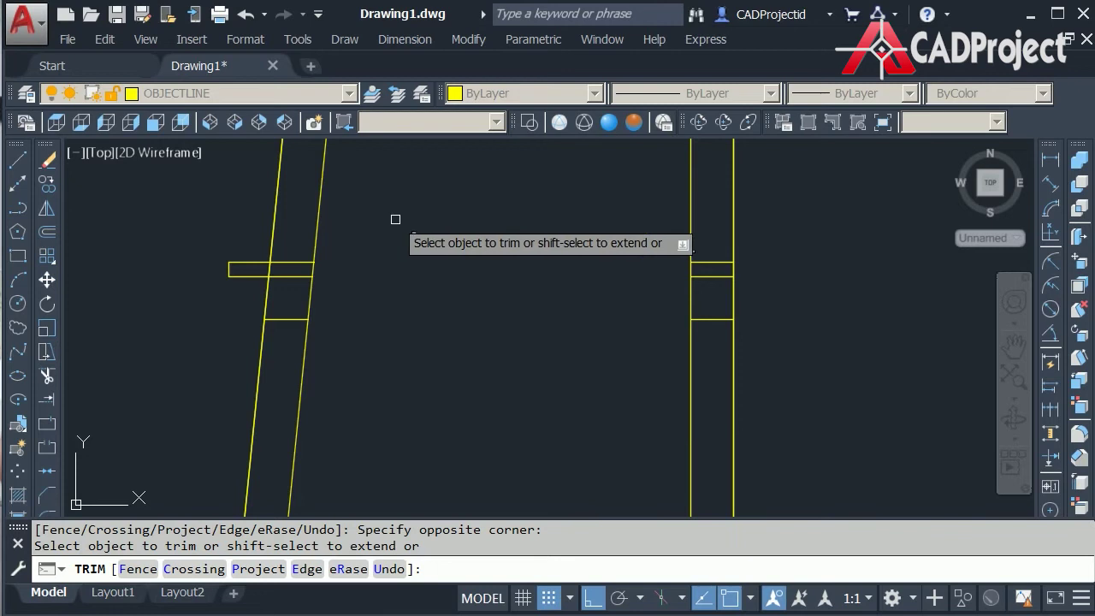
{"action": "key", "text": "Escape"}
{"action": "left_click", "coordinate": [707, 262]}
{"action": "key", "text": "Delete"}
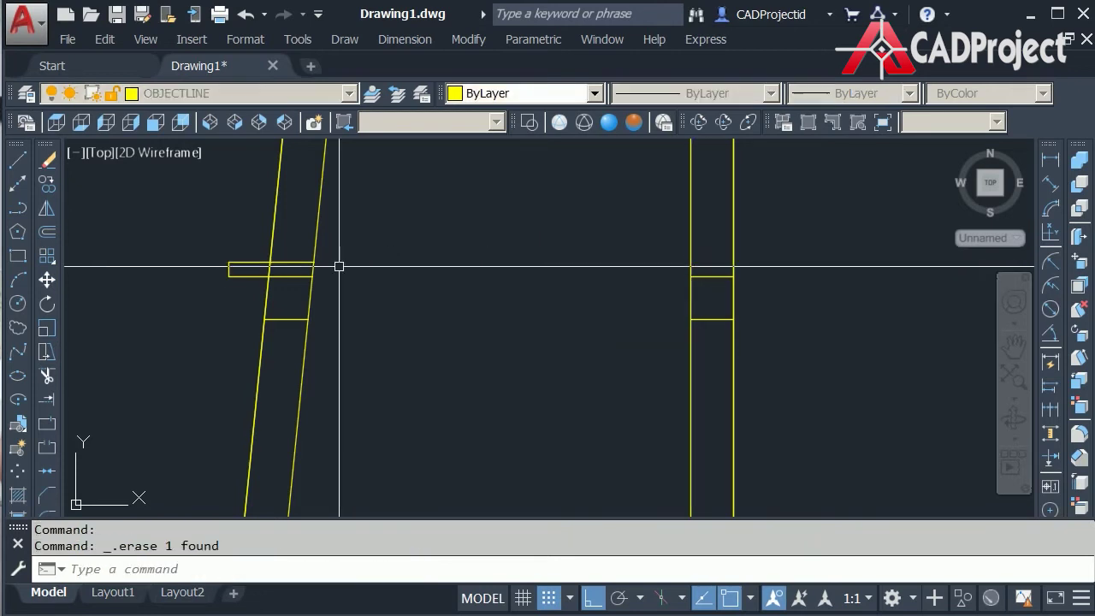
- Remove the third shelf's upper front line, trim its lower line back to the slanted frame edge, and erase the loose front edge
{"action": "type", "text": "tr"}
{"action": "key", "text": "Return"}
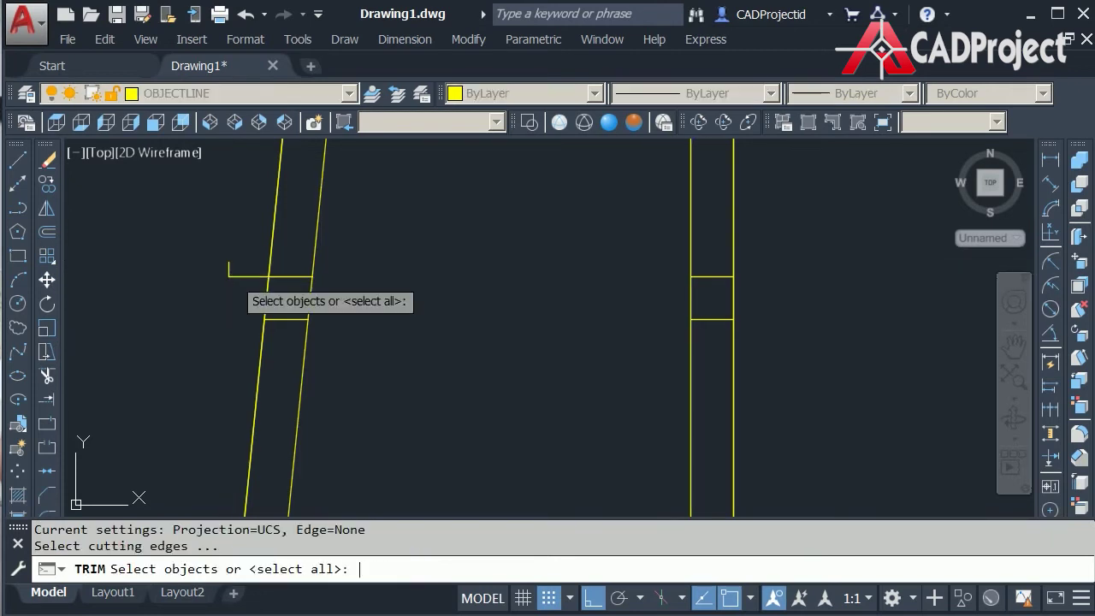
{"action": "key", "text": "Return"}
{"action": "left_click", "coordinate": [252, 298]}
{"action": "left_click", "coordinate": [193, 213]}
{"action": "key", "text": "Escape"}
{"action": "left_click", "coordinate": [232, 272]}
{"action": "left_click", "coordinate": [224, 255]}
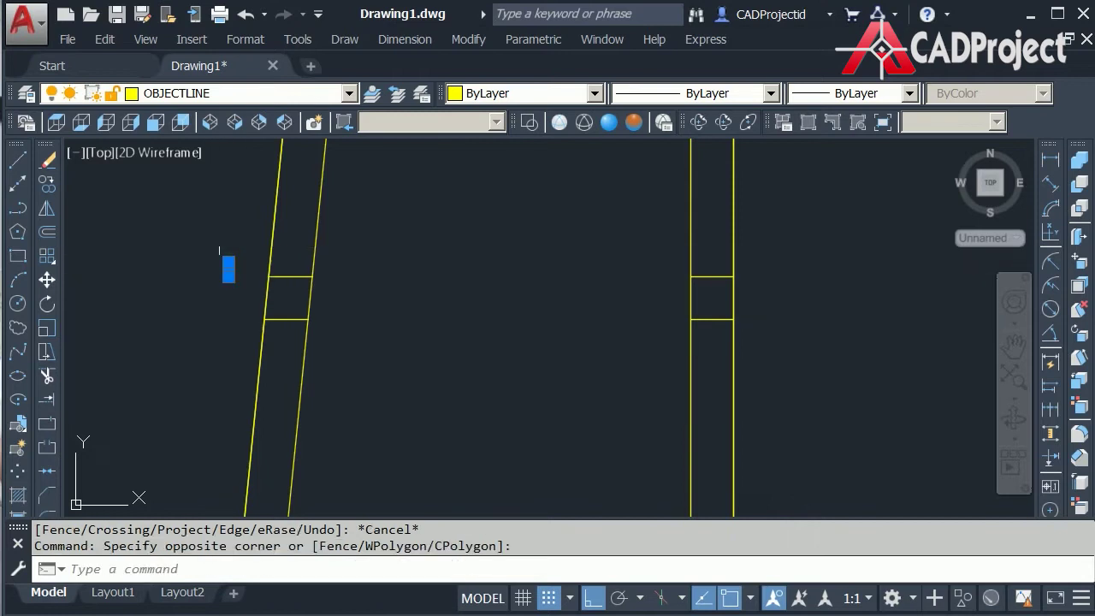
{"action": "key", "text": "Delete"}
- Trim the fourth shelf and support lines between the inner frame lines, and erase the remaining pieces of the upper shelf line
{"action": "scroll", "coordinate": [431, 390], "scroll_direction": "down", "scroll_amount": 5}
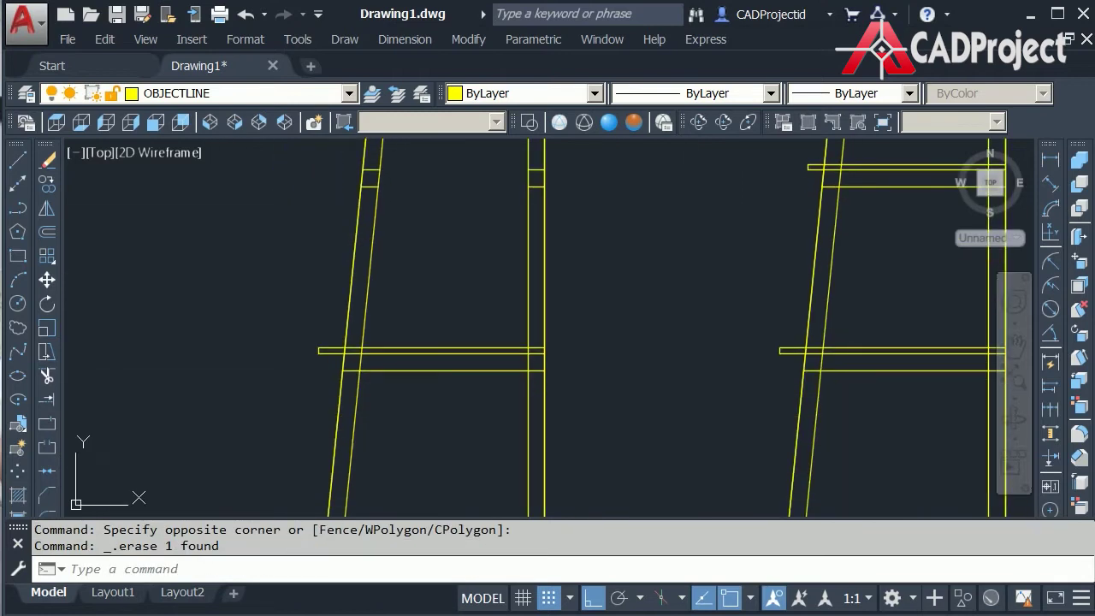
{"action": "type", "text": "tr"}
{"action": "key", "text": "Return"}
{"action": "key", "text": "Return"}
{"action": "scroll", "coordinate": [411, 359], "scroll_direction": "up", "scroll_amount": 2}
{"action": "left_click", "coordinate": [468, 430]}
{"action": "left_click", "coordinate": [440, 201]}
{"action": "key", "text": "Escape"}
{"action": "left_click", "coordinate": [725, 329]}
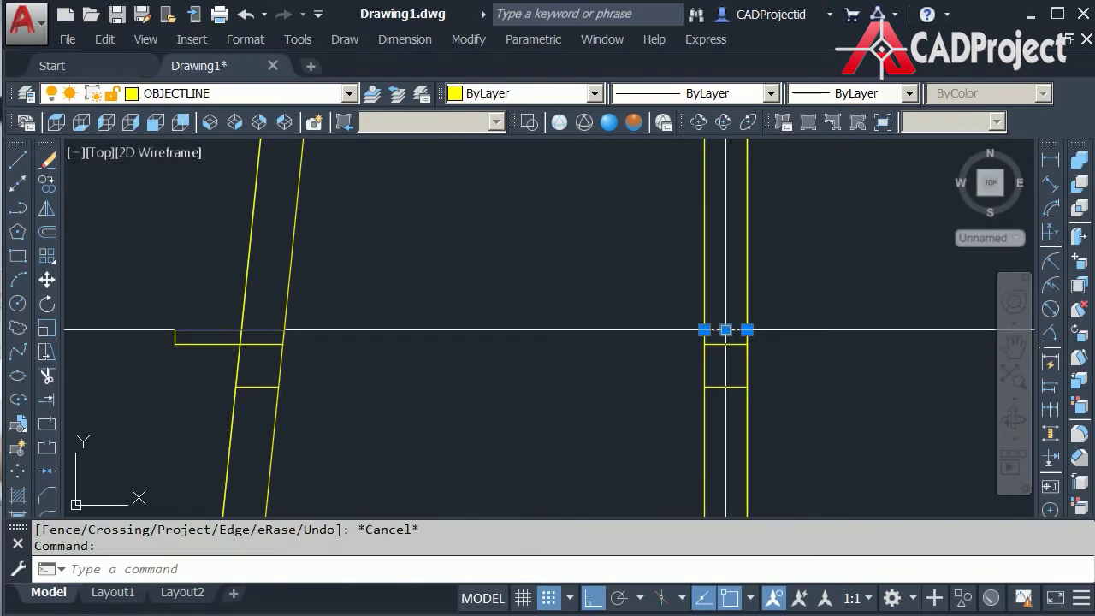
{"action": "key", "text": "Delete"}
- Trim the fourth shelf line's front overhang at the slanted frame edge and erase the loose front edge
{"action": "type", "text": "tr"}
{"action": "key", "text": "Return"}
{"action": "key", "text": "Return"}
{"action": "left_click", "coordinate": [216, 370]}
{"action": "left_click", "coordinate": [182, 330]}
{"action": "key", "text": "Escape"}
{"action": "left_click", "coordinate": [174, 337]}
{"action": "key", "text": "Delete"}
{"action": "scroll", "coordinate": [183, 310], "scroll_direction": "down", "scroll_amount": 4}
- Trim the lowest shelf and support lines between the inner frame lines and cut off the shelf's front overhang
{"action": "scroll", "coordinate": [341, 356], "scroll_direction": "up", "scroll_amount": 2}
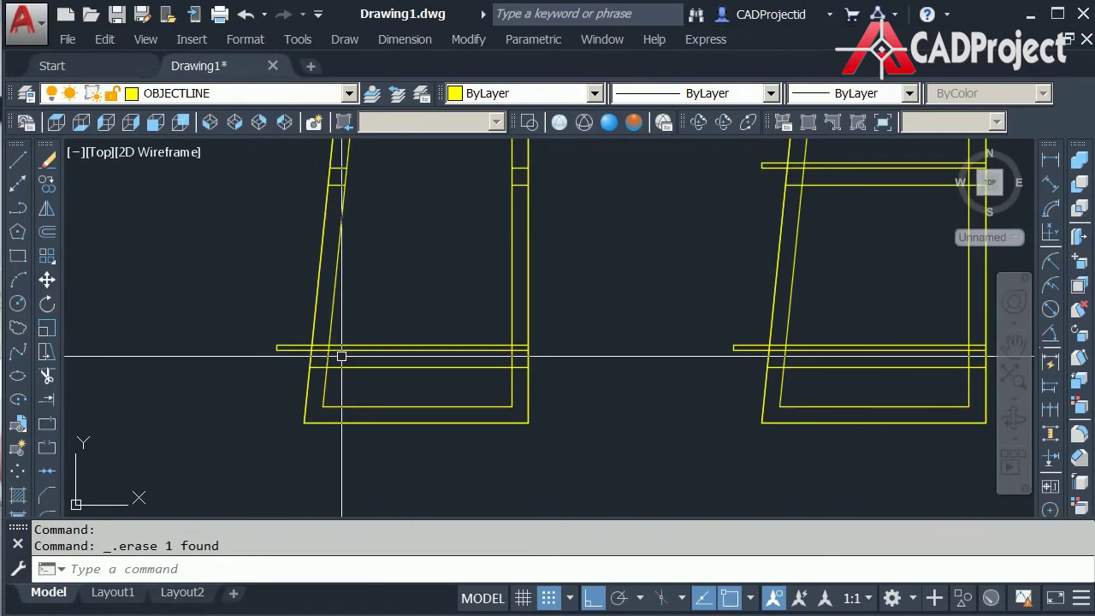
{"action": "type", "text": "tr"}
{"action": "key", "text": "space"}
{"action": "key", "text": "Return"}
{"action": "left_click", "coordinate": [416, 377]}
{"action": "left_click", "coordinate": [394, 287]}
{"action": "scroll", "coordinate": [310, 326], "scroll_direction": "up", "scroll_amount": 6}
{"action": "left_click", "coordinate": [273, 420]}
{"action": "left_click", "coordinate": [183, 315]}
{"action": "key", "text": "Escape"}
- Erase the lowest shelf's leftover upper line stubs and its loose front edge
{"action": "left_click", "coordinate": [341, 381]}
{"action": "left_click", "coordinate": [224, 419]}
{"action": "left_click", "coordinate": [146, 350]}
{"action": "key", "text": "Delete"}
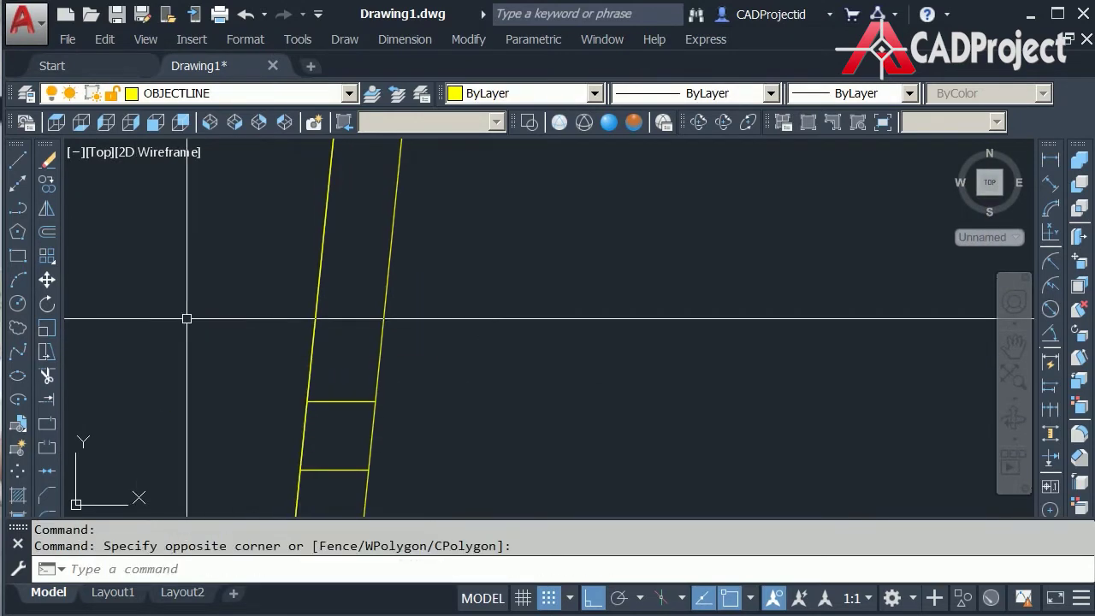
{"action": "scroll", "coordinate": [422, 323], "scroll_direction": "down", "scroll_amount": 4}
{"action": "scroll", "coordinate": [668, 352], "scroll_direction": "up", "scroll_amount": 4}
{"action": "left_click", "coordinate": [762, 332]}
{"action": "key", "text": "Delete"}
{"action": "scroll", "coordinate": [729, 325], "scroll_direction": "down", "scroll_amount": 6}
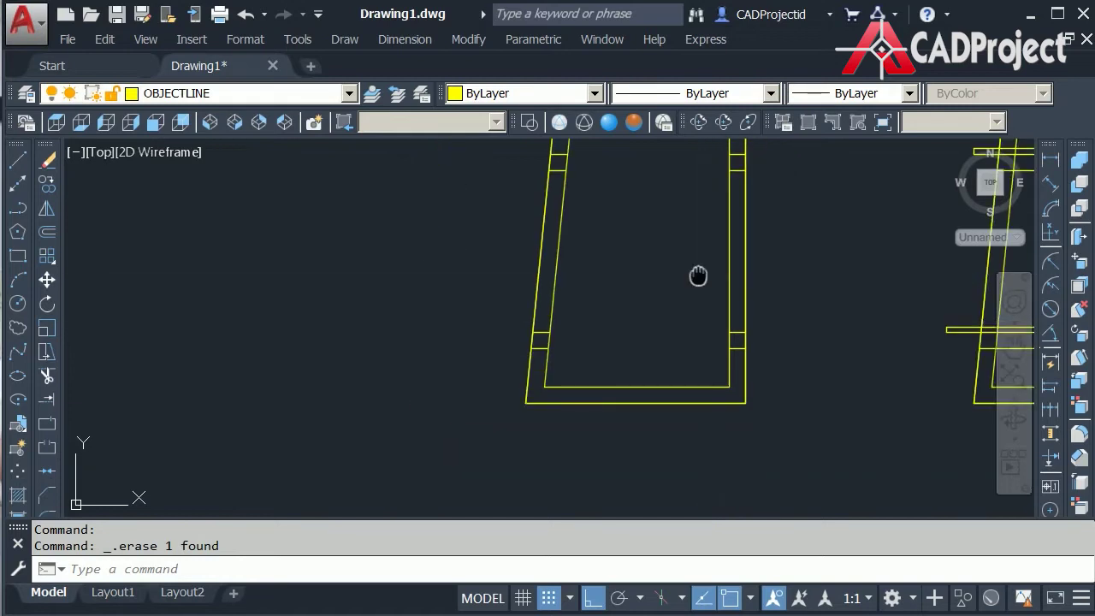
{"action": "scroll", "coordinate": [259, 471], "scroll_direction": "down", "scroll_amount": 2}
{"action": "middle_click_drag", "start_coordinate": [646, 279], "coordinate": [602, 296]}
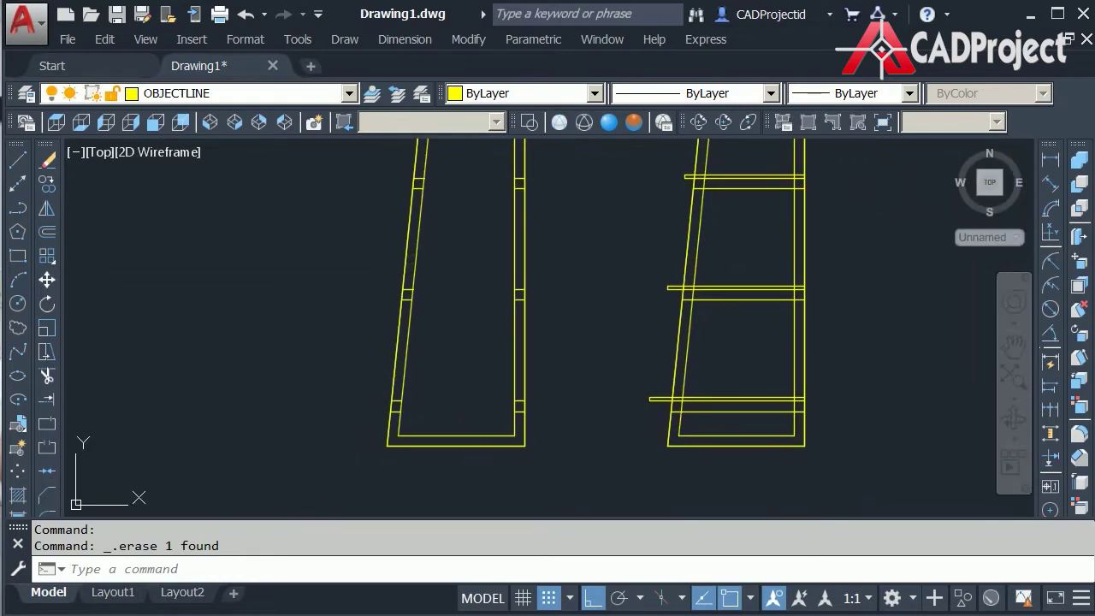
- Trim the frame posts between the two lowest support rows and the outer frame lines below the lowest row
{"action": "type", "text": "te cor"}
{"action": "key", "text": "Return"}
{"action": "key", "text": "Return"}
{"action": "left_click", "coordinate": [545, 351]}
{"action": "left_click", "coordinate": [365, 328]}
{"action": "left_click", "coordinate": [451, 408]}
{"action": "left_click", "coordinate": [451, 466]}
{"action": "left_click", "coordinate": [566, 465]}
{"action": "left_click", "coordinate": [362, 438]}
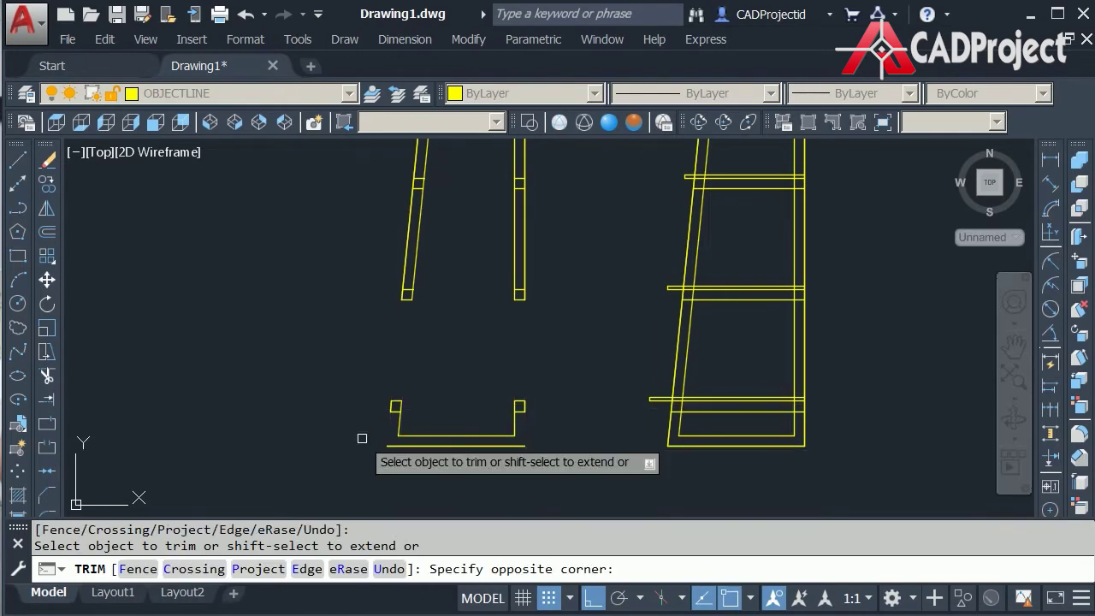
- Trim the remaining frame posts between the upper support rows and above the top row, leaving only the support squares
{"action": "middle_click_drag", "start_coordinate": [452, 330], "coordinate": [464, 432]}
{"action": "left_click", "coordinate": [543, 345]}
{"action": "left_click", "coordinate": [347, 306]}
{"action": "middle_click_drag", "start_coordinate": [451, 318], "coordinate": [445, 457]}
{"action": "left_click", "coordinate": [585, 345]}
{"action": "left_click", "coordinate": [379, 347]}
{"action": "left_click", "coordinate": [550, 250]}
{"action": "left_click", "coordinate": [392, 245]}
{"action": "left_click", "coordinate": [532, 180]}
{"action": "left_click", "coordinate": [392, 147]}
{"action": "key", "text": "Escape"}
- Erase the leftover frame lines above the top support squares and the horizontal lines below the lowest ones
{"action": "left_click", "coordinate": [499, 188]}
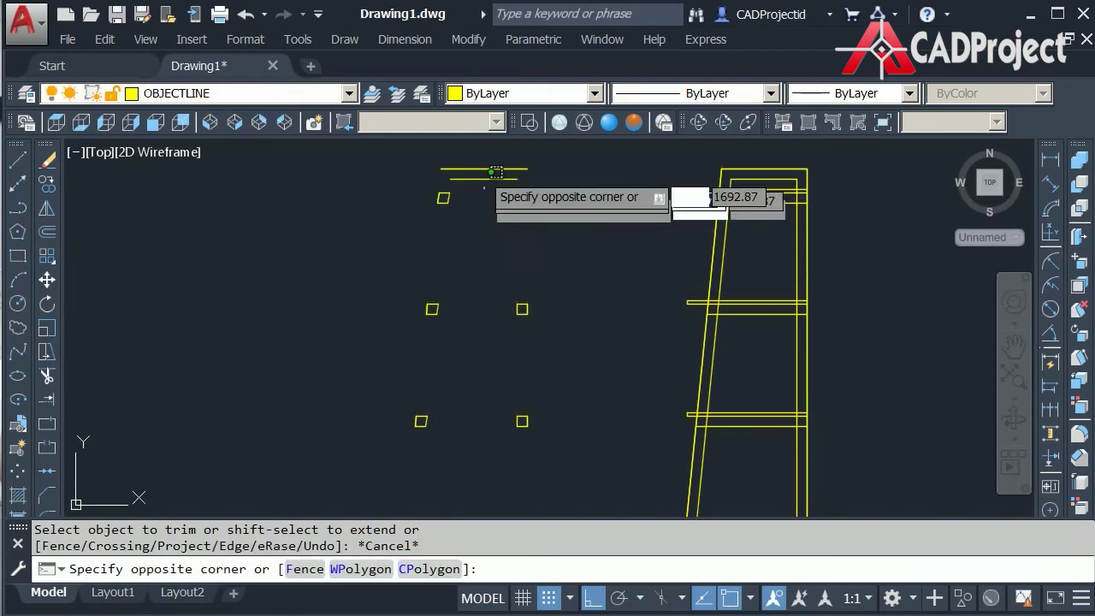
{"action": "left_click", "coordinate": [475, 159]}
{"action": "key", "text": "Delete"}
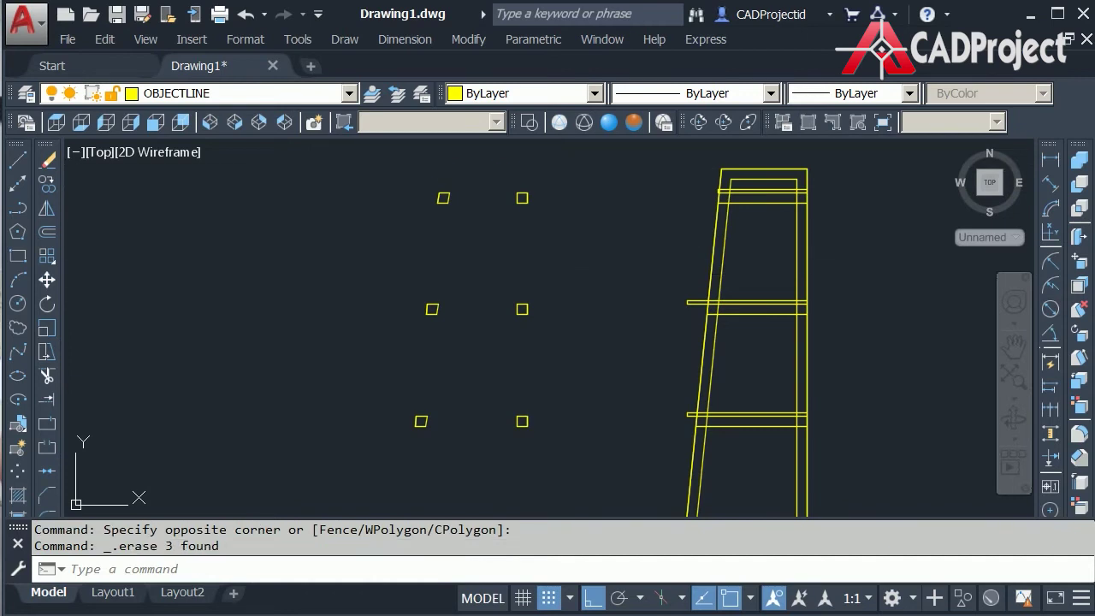
{"action": "middle_click_drag", "start_coordinate": [566, 265], "coordinate": [556, 79]}
{"action": "scroll", "coordinate": [537, 224], "scroll_direction": "down", "scroll_amount": 1}
{"action": "left_click", "coordinate": [505, 415]}
{"action": "left_click", "coordinate": [494, 370]}
{"action": "key", "text": "Delete"}
- Try to erase the inner frame line stubs hanging below the lowest support squares, and undo the erasure
{"action": "scroll", "coordinate": [533, 420], "scroll_direction": "up", "scroll_amount": 4}
{"action": "left_click", "coordinate": [533, 377]}
{"action": "left_click", "coordinate": [269, 330]}
{"action": "key", "text": "Delete"}
{"action": "scroll", "coordinate": [440, 341], "scroll_direction": "down", "scroll_amount": 2}
{"action": "scroll", "coordinate": [440, 342], "scroll_direction": "up", "scroll_amount": 2}
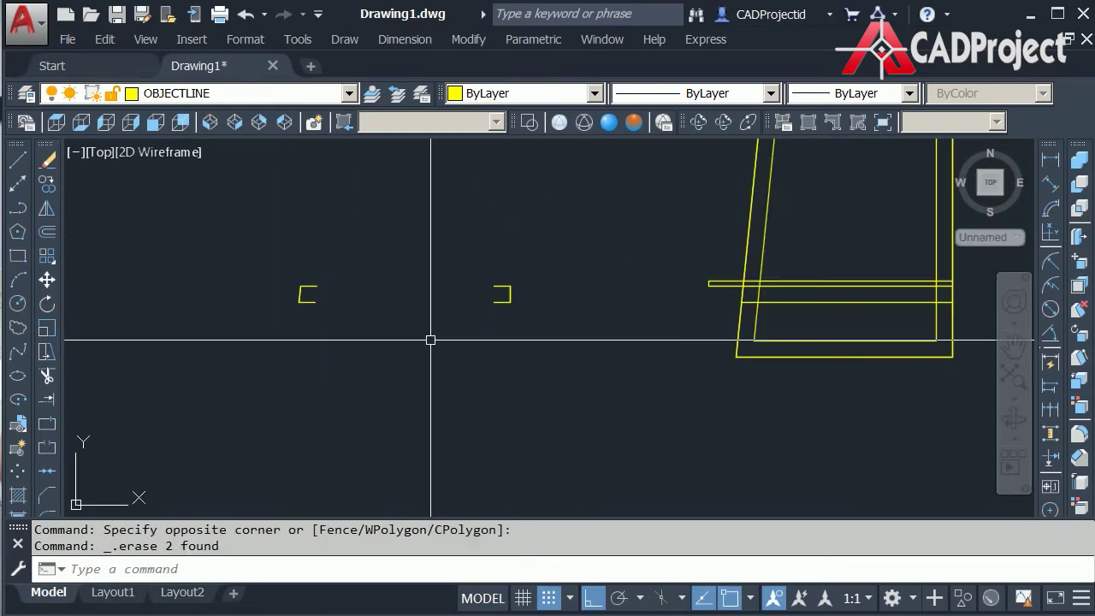
{"action": "key", "text": "ctrl+z"}
{"action": "key", "text": "ctrl+z"}
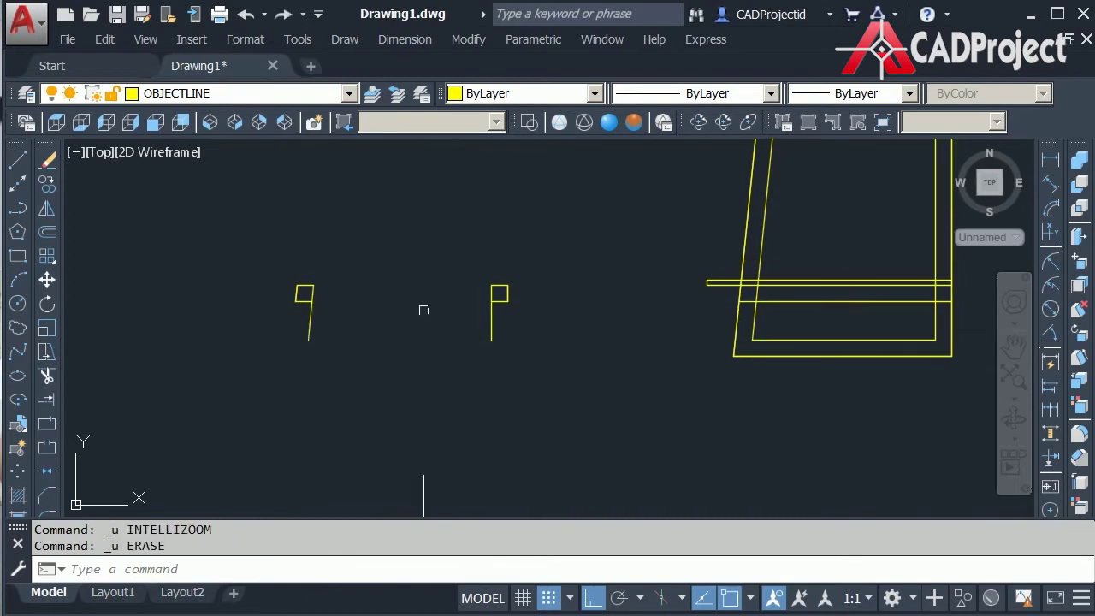
- Trim the inner frame line stubs off below the two lowest support squares
{"action": "middle_click_drag", "start_coordinate": [424, 310], "coordinate": [452, 459]}
{"action": "type", "text": "tr"}
{"action": "key", "text": "Return"}
{"action": "key", "text": "Return"}
{"action": "left_click_drag", "start_coordinate": [540, 466], "coordinate": [354, 469]}
{"action": "scroll", "coordinate": [368, 342], "scroll_direction": "down", "scroll_amount": 5}
{"action": "scroll", "coordinate": [398, 252], "scroll_direction": "up", "scroll_amount": 2}
{"action": "middle_click_drag", "start_coordinate": [379, 420], "coordinate": [384, 166]}
{"action": "scroll", "coordinate": [371, 296], "scroll_direction": "down", "scroll_amount": 2}
{"action": "key", "text": "Escape"}
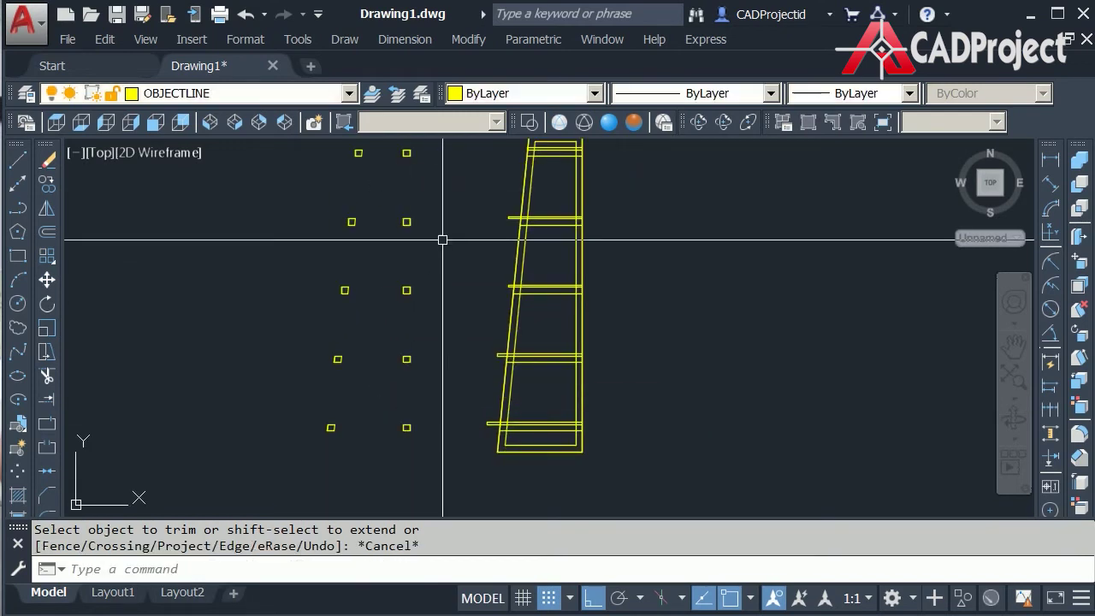
- Convert the ten closed support squares into regions
{"action": "middle_click_drag", "start_coordinate": [440, 237], "coordinate": [436, 269]}
{"action": "type", "text": "reg"}
{"action": "key", "text": "Return"}
{"action": "scroll", "coordinate": [448, 386], "scroll_direction": "down", "scroll_amount": 2}
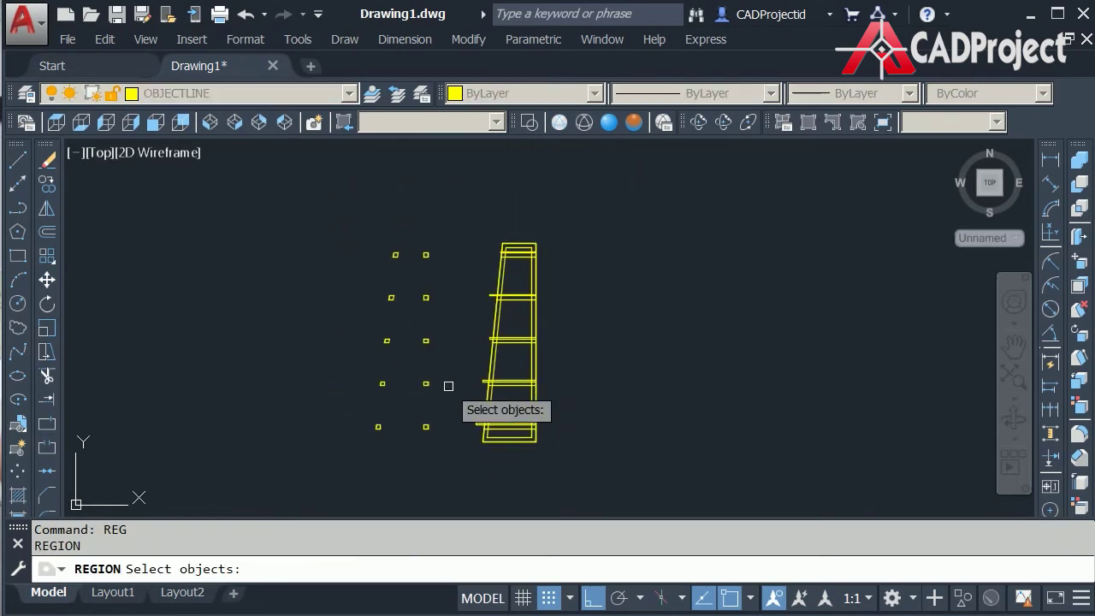
{"action": "left_click", "coordinate": [446, 443]}
{"action": "left_click", "coordinate": [326, 202]}
{"action": "key", "text": "Return"}
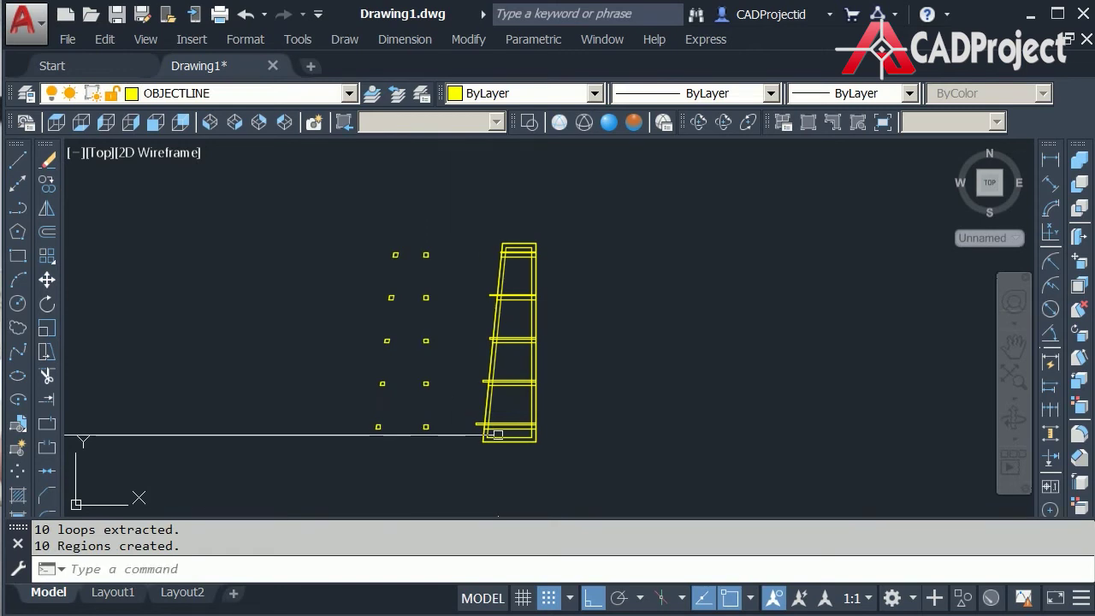
- Extrude the ten support regions by 2000 and switch to the SW Isometric view
{"action": "type", "text": "ext"}
{"action": "key", "text": "Return"}
{"action": "left_click", "coordinate": [431, 449]}
{"action": "left_click", "coordinate": [324, 236]}
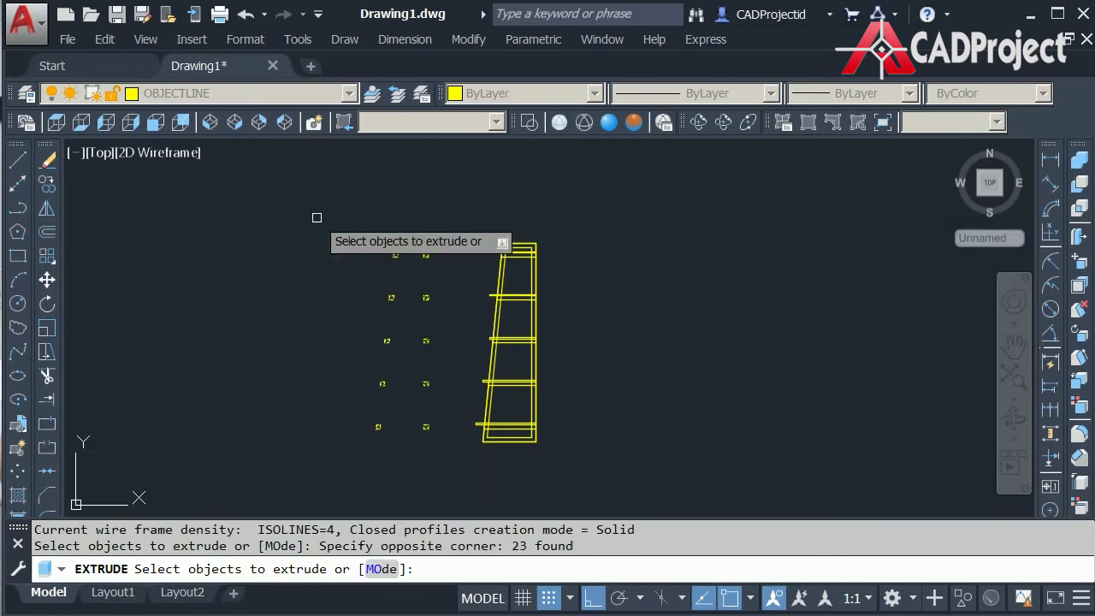
{"action": "key", "text": "Return"}
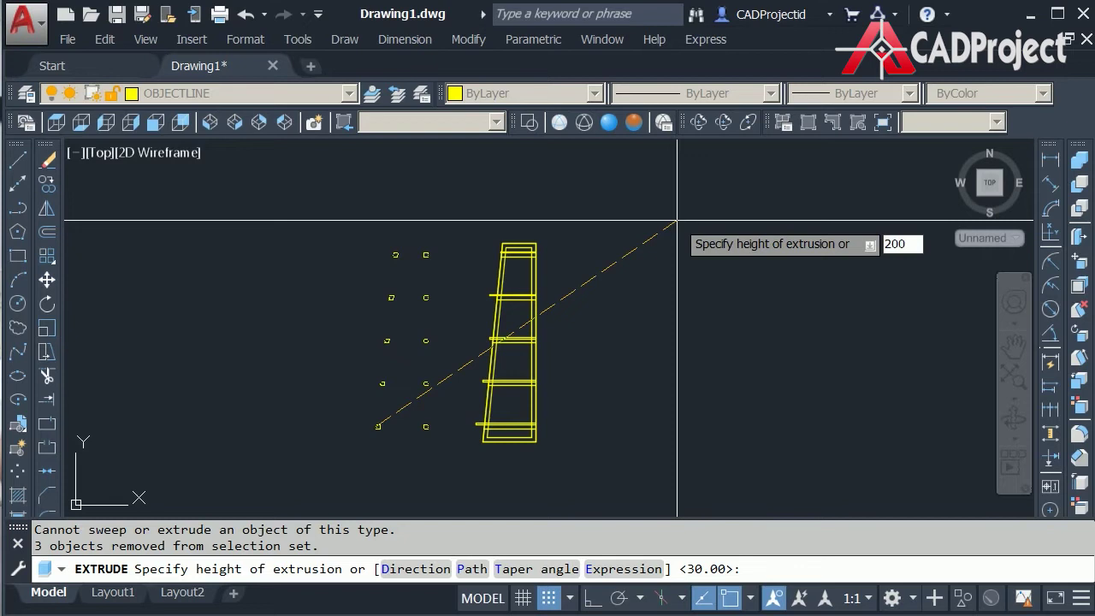
{"action": "key", "text": "Return"}
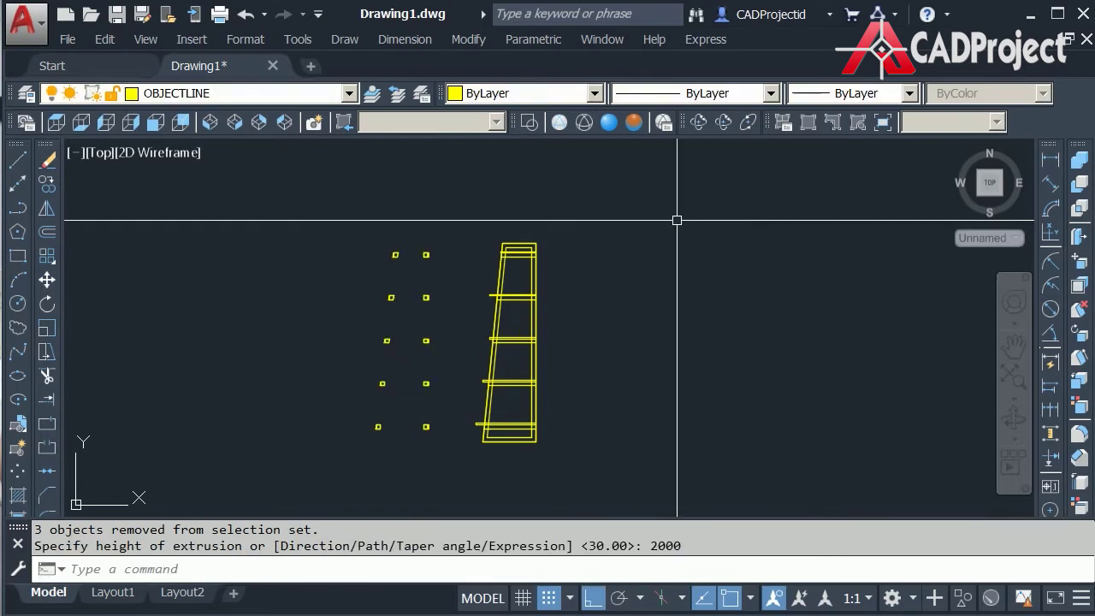
{"action": "left_click", "coordinate": [211, 124]}
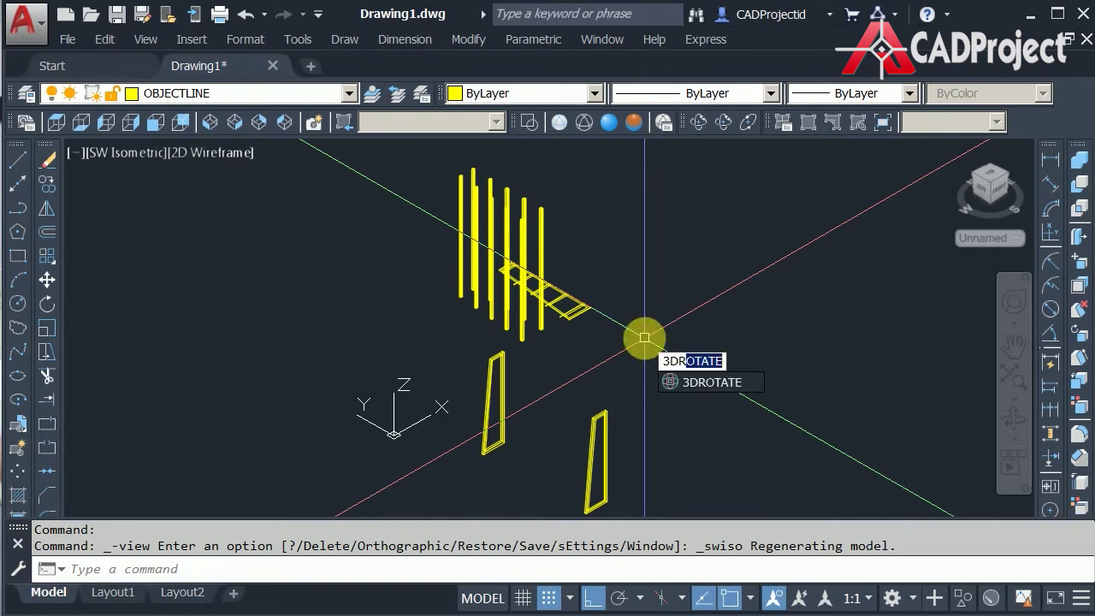
- Try to 3D-rotate the extruded support bars, letting the surfaces lose associativity with their defining curves
{"action": "type", "text": "3DR"}
{"action": "key", "text": "Return"}
{"action": "left_click", "coordinate": [568, 288]}
{"action": "left_click", "coordinate": [418, 165]}
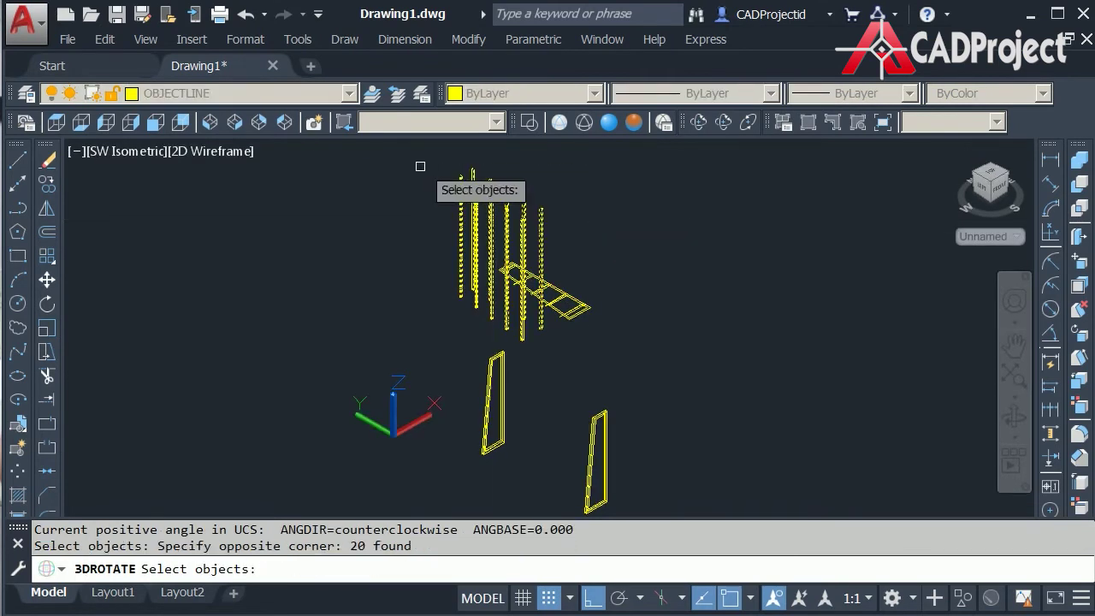
{"action": "scroll", "coordinate": [523, 182], "scroll_direction": "up", "scroll_amount": 3}
{"action": "left_click", "coordinate": [675, 293]}
{"action": "left_click", "coordinate": [321, 158]}
{"action": "scroll", "coordinate": [679, 295], "scroll_direction": "down", "scroll_amount": 3}
{"action": "middle_click_drag", "start_coordinate": [680, 294], "coordinate": [555, 241]}
{"action": "key", "text": "Return"}
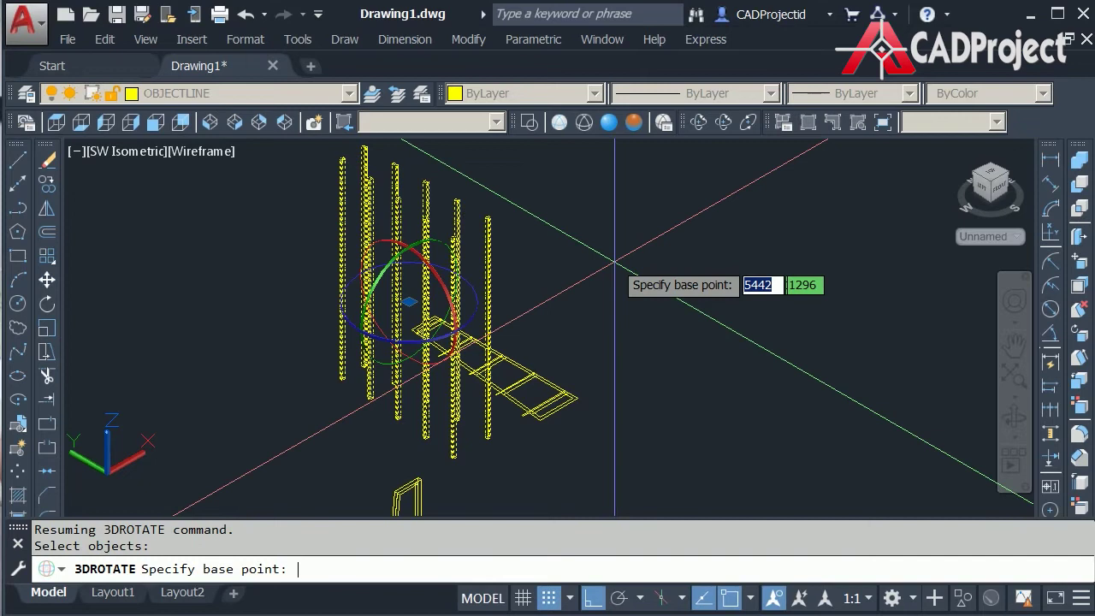
{"action": "left_click", "coordinate": [462, 340]}
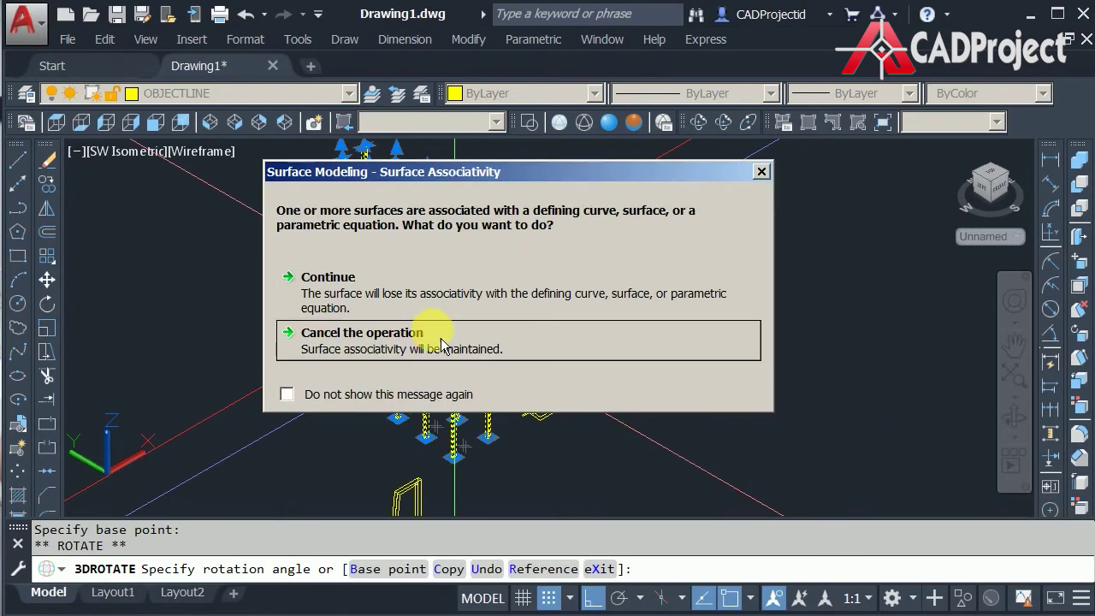
{"action": "left_click", "coordinate": [412, 295]}
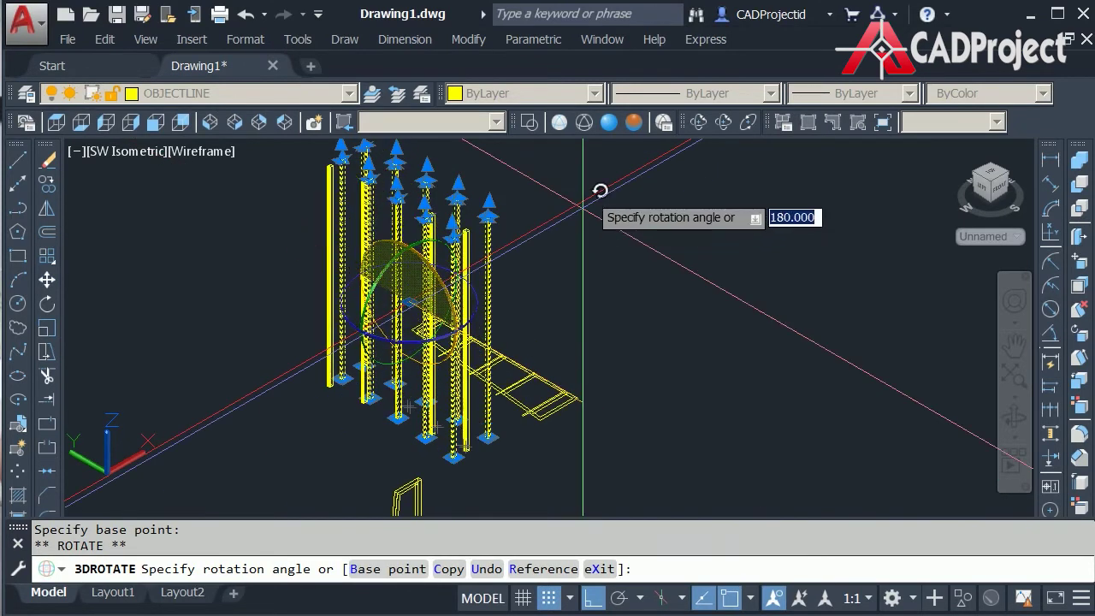
{"action": "left_click", "coordinate": [579, 476]}
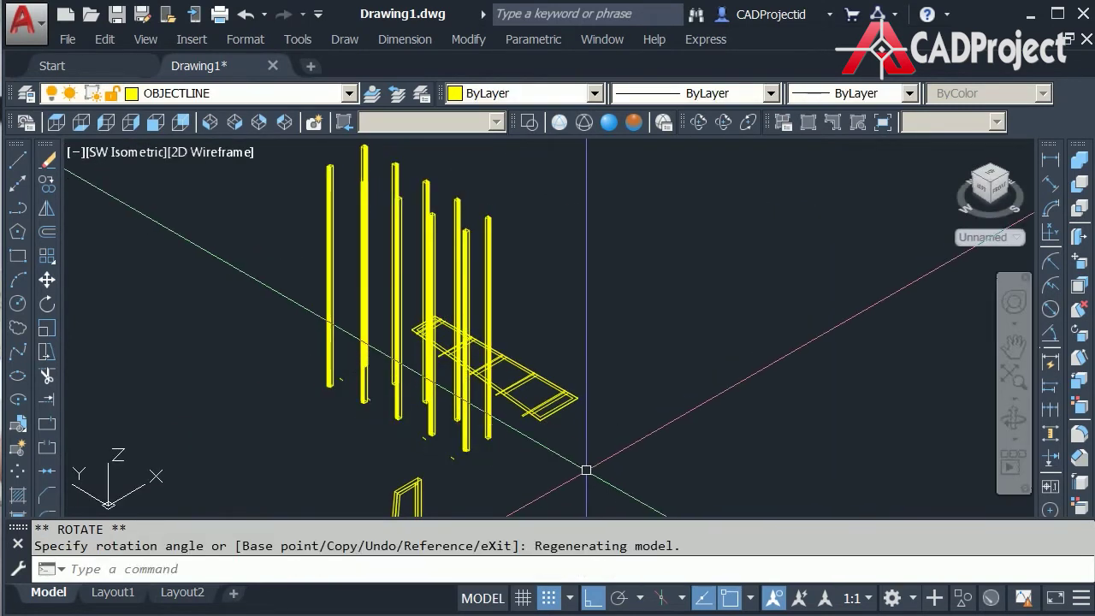
- Orbit around the rotated support bars, undo their rotation and restore the SW Isometric view
{"action": "left_click", "coordinate": [699, 124]}
{"action": "left_click_drag", "start_coordinate": [667, 257], "coordinate": [709, 344]}
{"action": "key", "text": "Escape"}
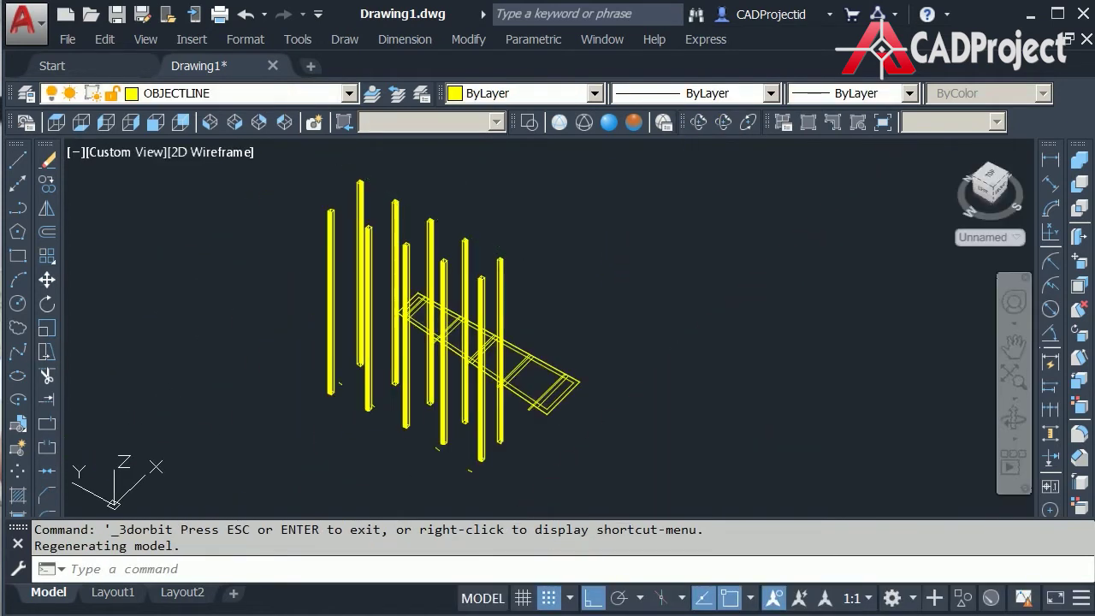
{"action": "key", "text": "ctrl+z"}
{"action": "key", "text": "ctrl+z"}
{"action": "key", "text": "ctrl+z"}
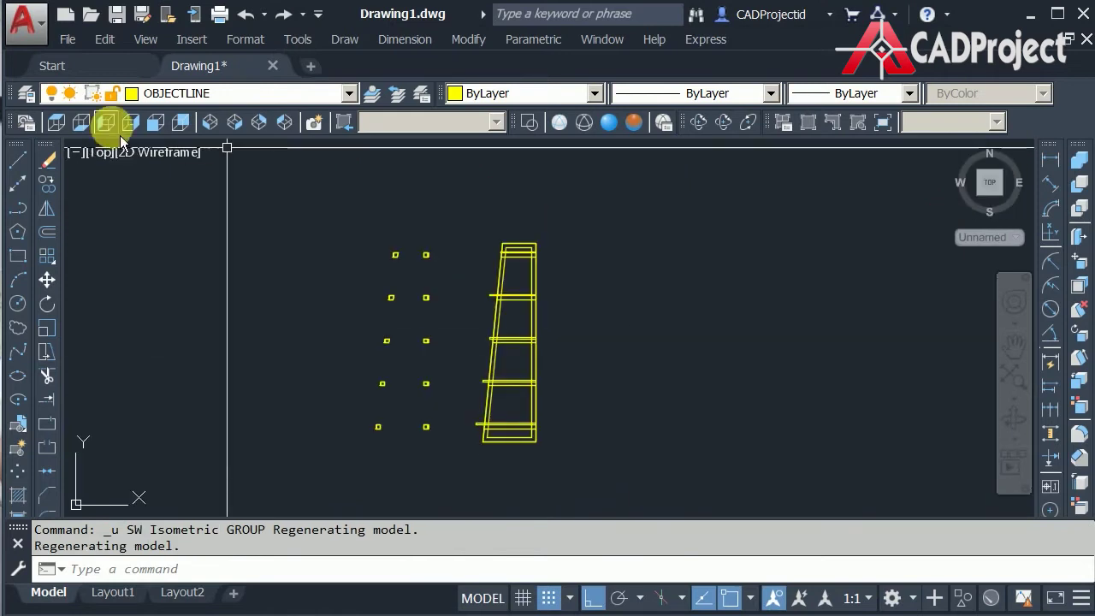
{"action": "left_click", "coordinate": [211, 126]}
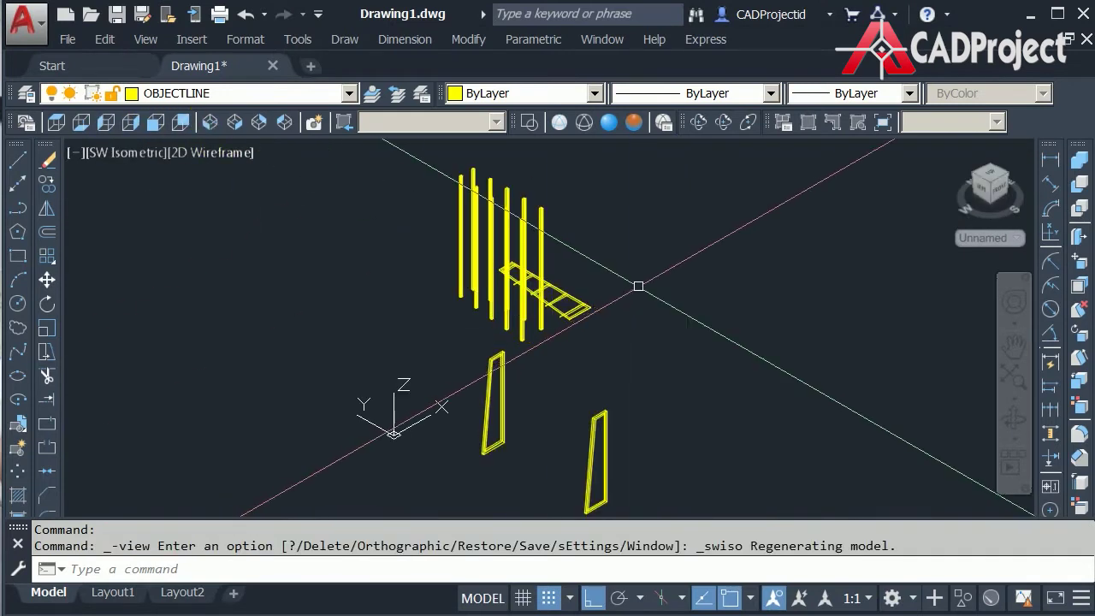
{"action": "key", "text": "Return"}
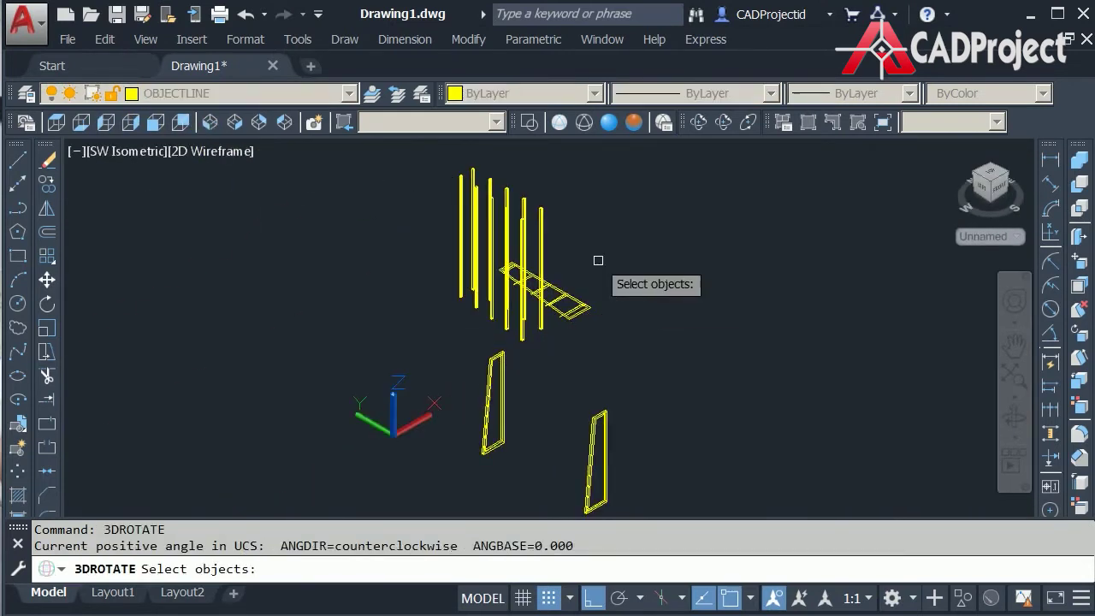
{"action": "left_click", "coordinate": [567, 222]}
{"action": "left_click", "coordinate": [423, 166]}
{"action": "key", "text": "Return"}
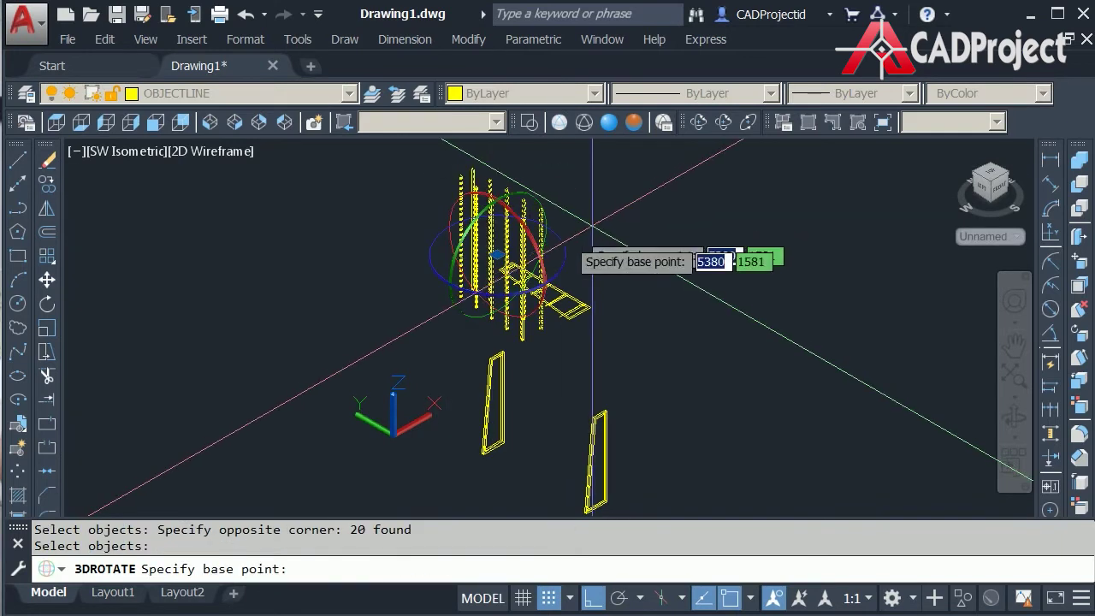
{"action": "left_click", "coordinate": [552, 285]}
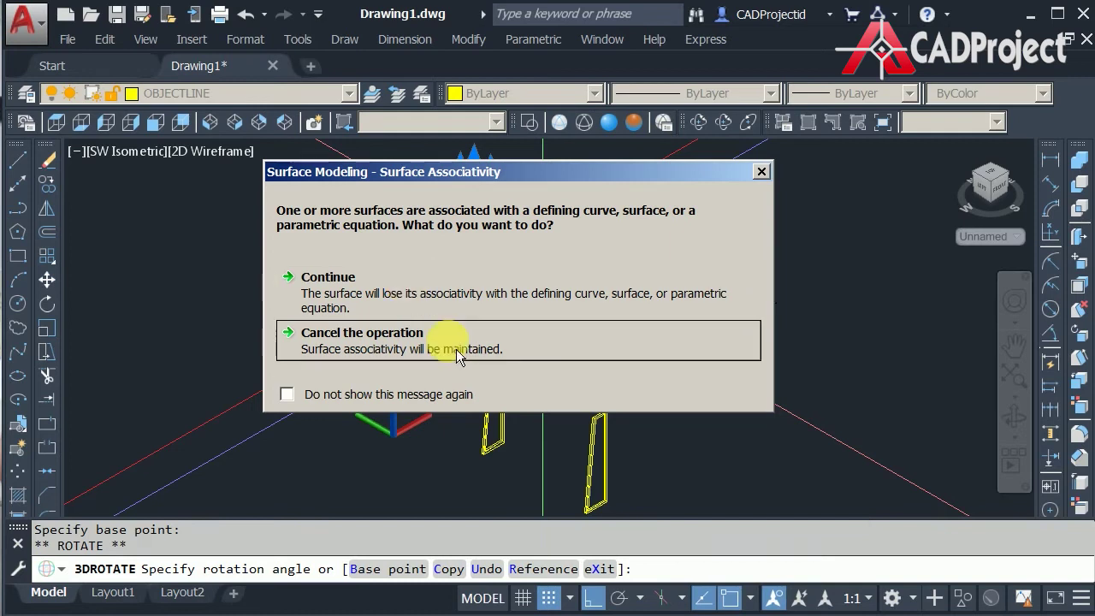
{"action": "left_click", "coordinate": [450, 300]}
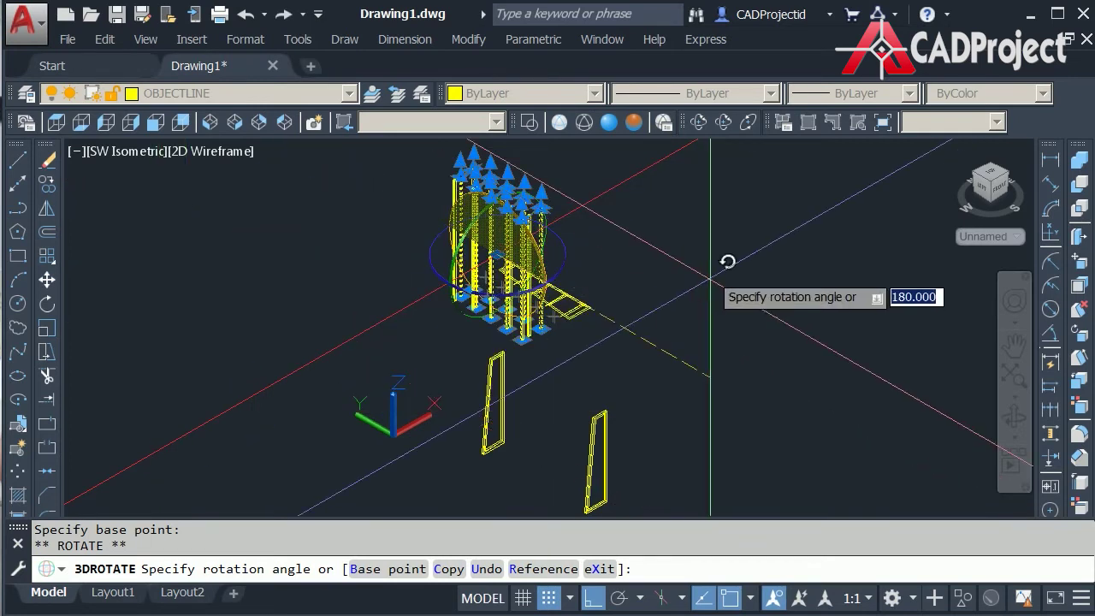
{"action": "key", "text": "Escape"}
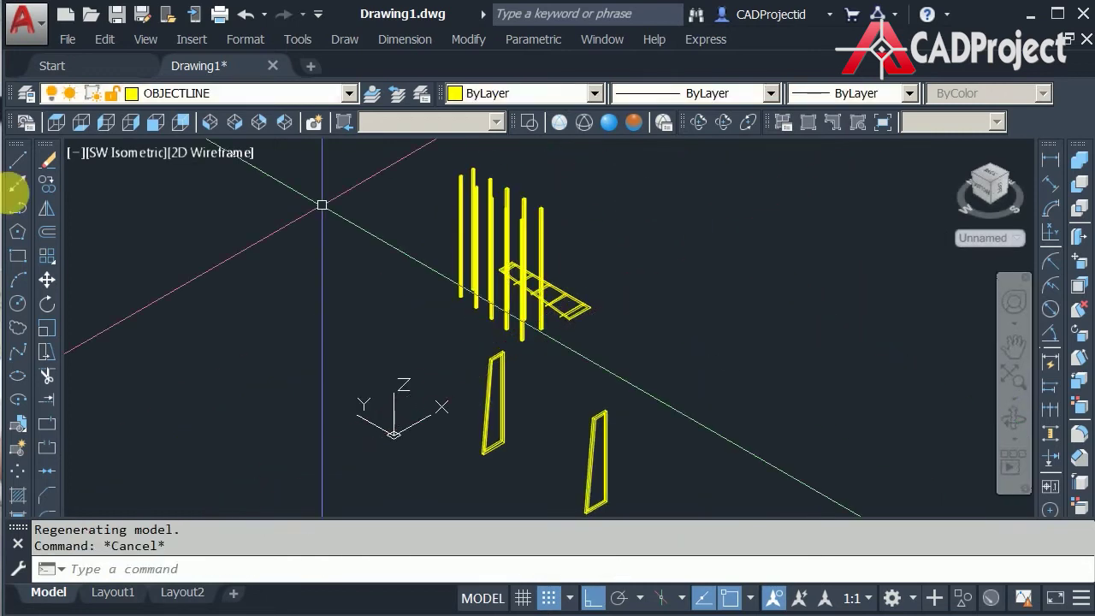
- Copy the ten extruded support bars with a base point in the Top view and paste them in the Front view
{"action": "left_click", "coordinate": [56, 123]}
{"action": "middle_click_drag", "start_coordinate": [717, 249], "coordinate": [691, 386]}
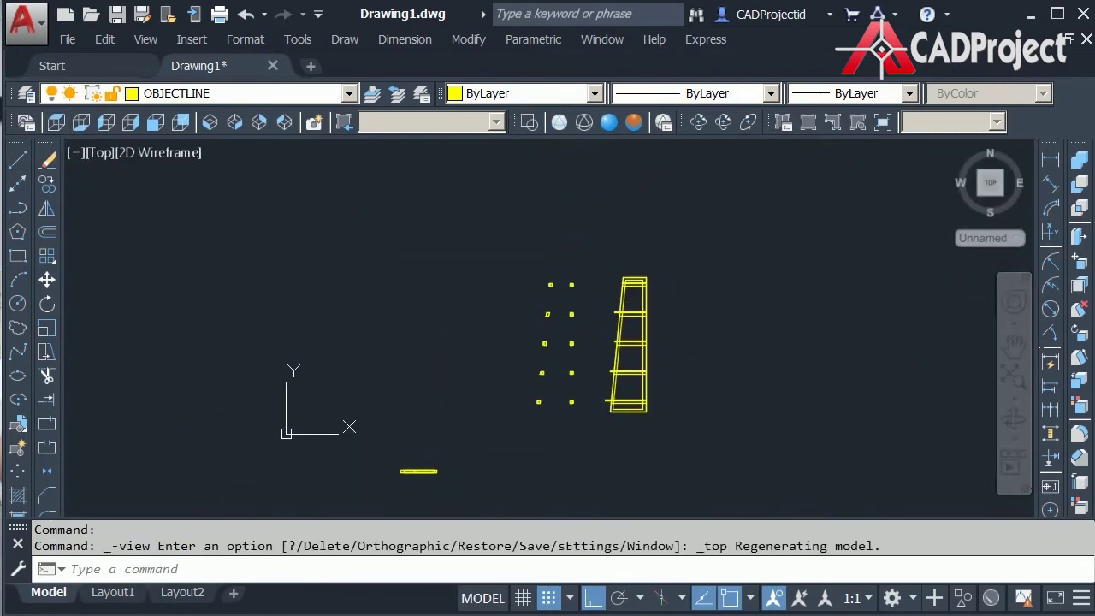
{"action": "scroll", "coordinate": [570, 396], "scroll_direction": "up", "scroll_amount": 2}
{"action": "left_click", "coordinate": [587, 450]}
{"action": "left_click", "coordinate": [479, 189]}
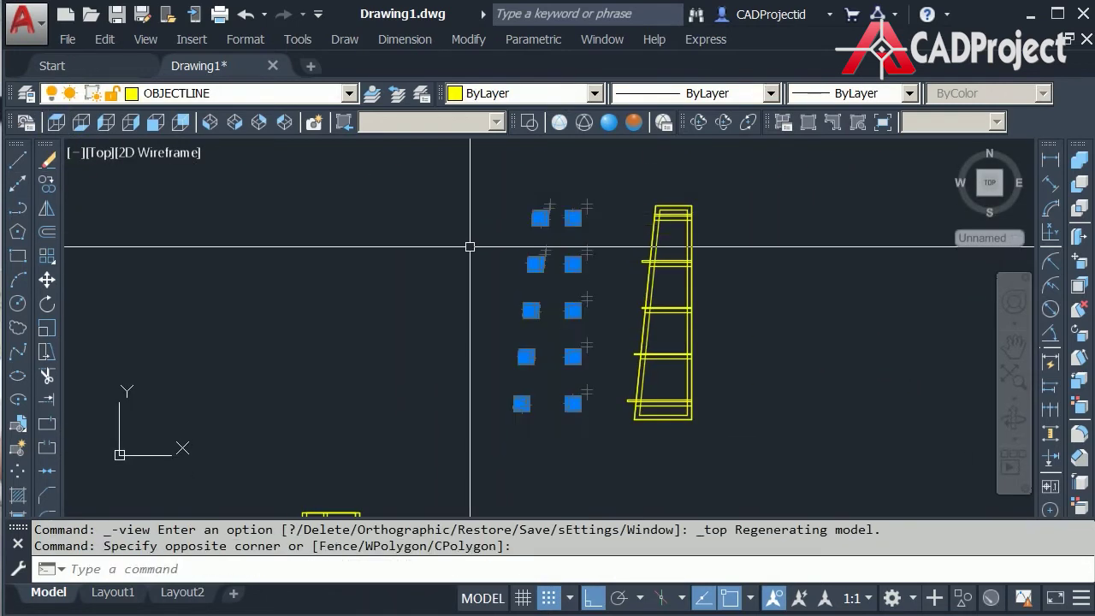
{"action": "key", "text": "ctrl+shift+c"}
{"action": "left_click", "coordinate": [468, 249]}
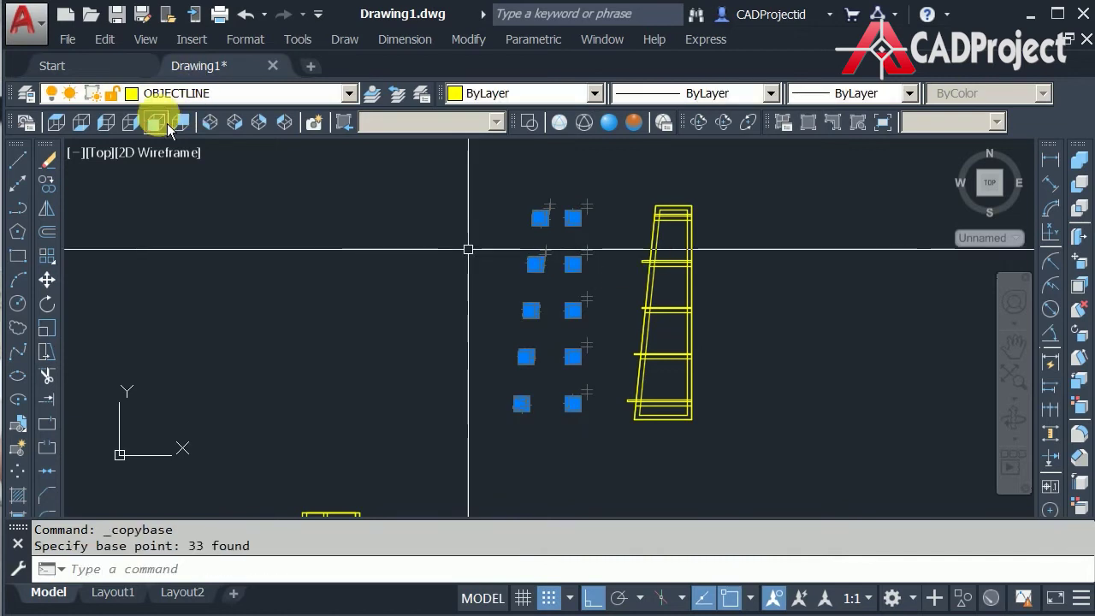
{"action": "left_click", "coordinate": [168, 125]}
{"action": "middle_click_drag", "start_coordinate": [462, 331], "coordinate": [481, 186]}
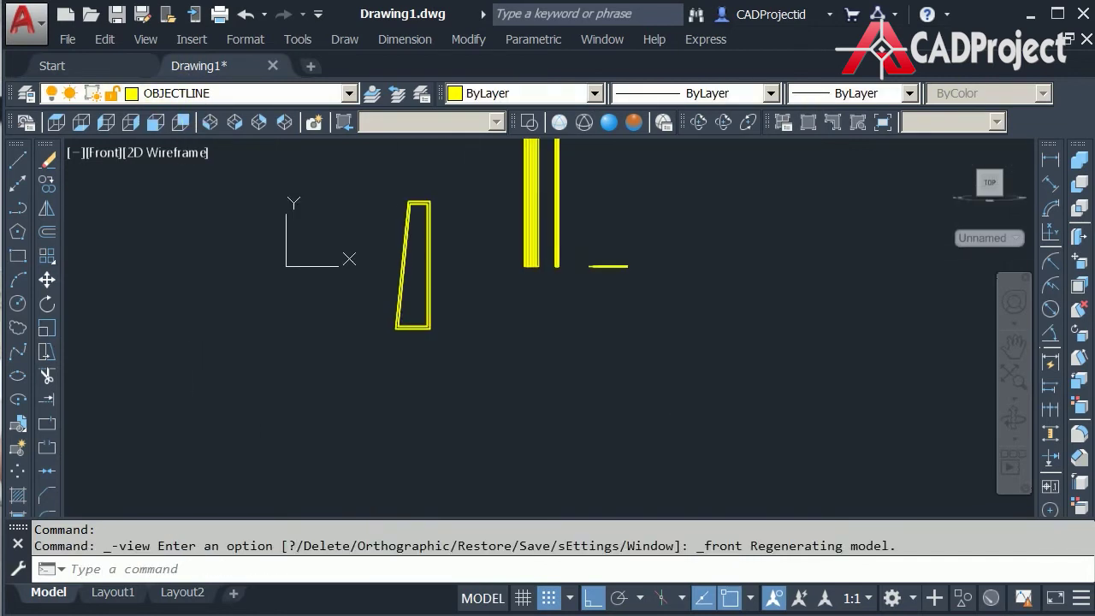
{"action": "key", "text": "ctrl+v"}
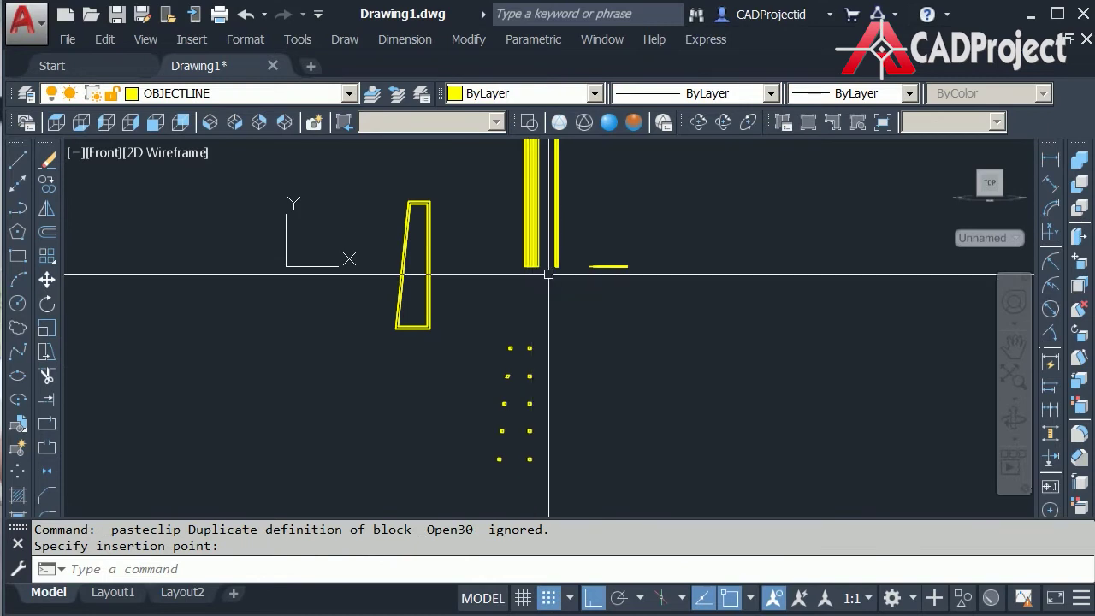
- Delete the original vertical support bars and switch to the SW Isometric view
{"action": "middle_click_drag", "start_coordinate": [548, 274], "coordinate": [562, 345]}
{"action": "left_click", "coordinate": [577, 333]}
{"action": "left_click", "coordinate": [577, 332]}
{"action": "left_click", "coordinate": [513, 155]}
{"action": "key", "text": "Delete"}
{"action": "left_click", "coordinate": [210, 122]}
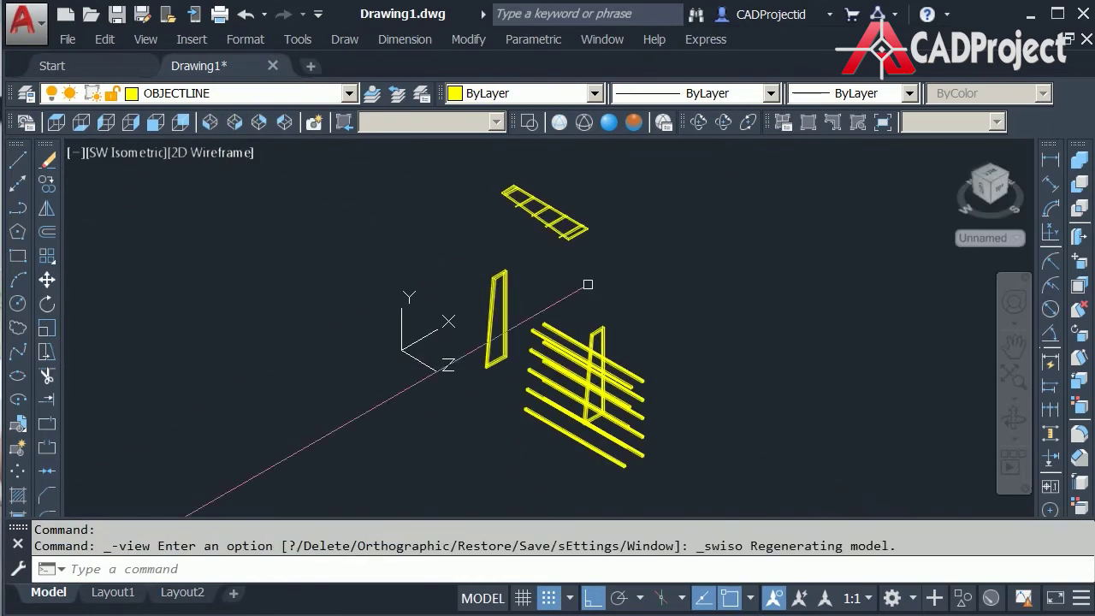
- Draw a 100-long line straight down from the end corner of the lowest bar in the vertically aligned support row
{"action": "scroll", "coordinate": [550, 371], "scroll_direction": "up", "scroll_amount": 3}
{"action": "scroll", "coordinate": [546, 419], "scroll_direction": "up", "scroll_amount": 3}
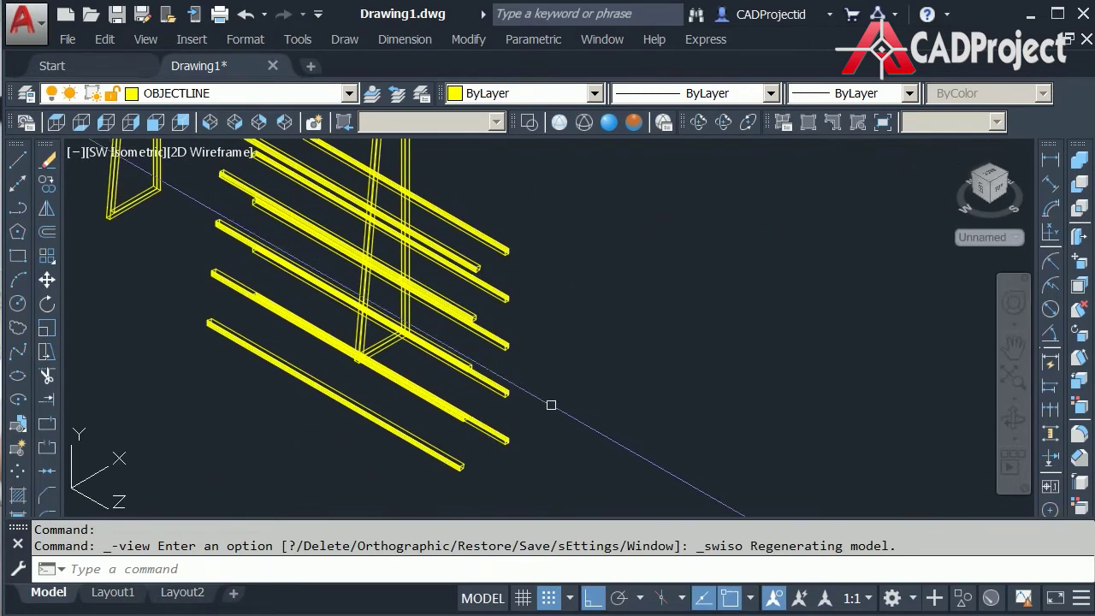
{"action": "type", "text": "l"}
{"action": "key", "text": "Return"}
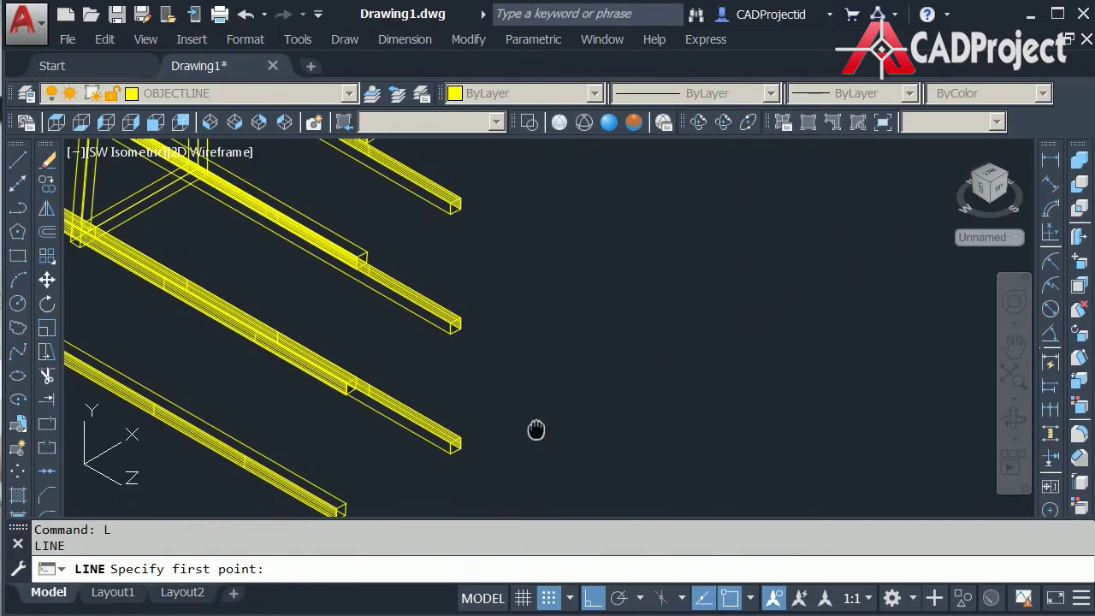
{"action": "key", "text": "Escape"}
{"action": "type", "text": "l"}
{"action": "key", "text": "Return"}
{"action": "scroll", "coordinate": [514, 426], "scroll_direction": "up", "scroll_amount": 3}
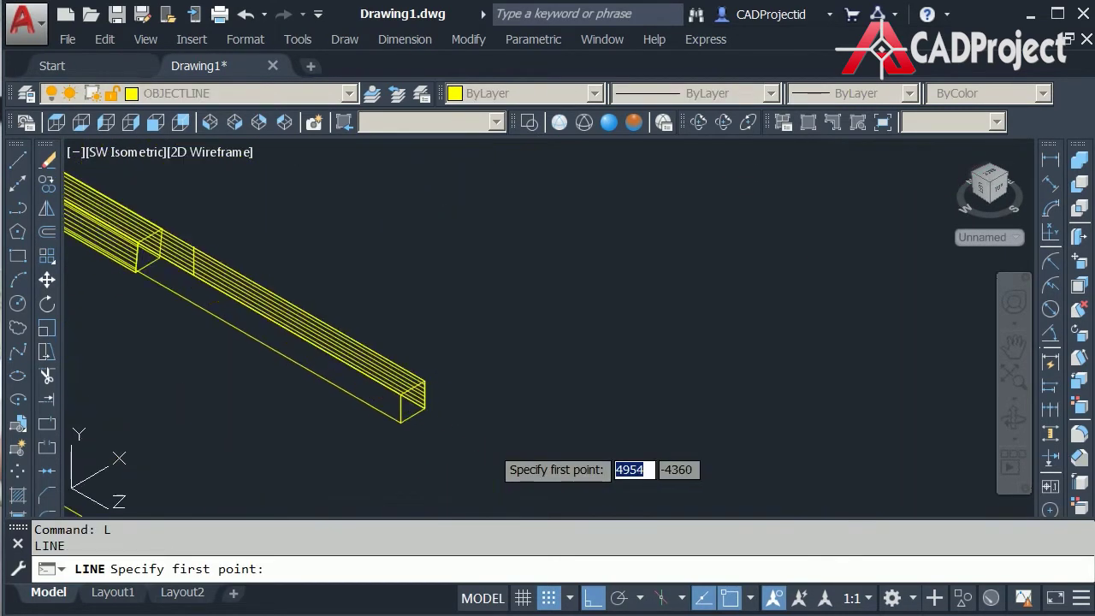
{"action": "left_click", "coordinate": [428, 398]}
{"action": "middle_click_drag", "start_coordinate": [428, 399], "coordinate": [445, 298]}
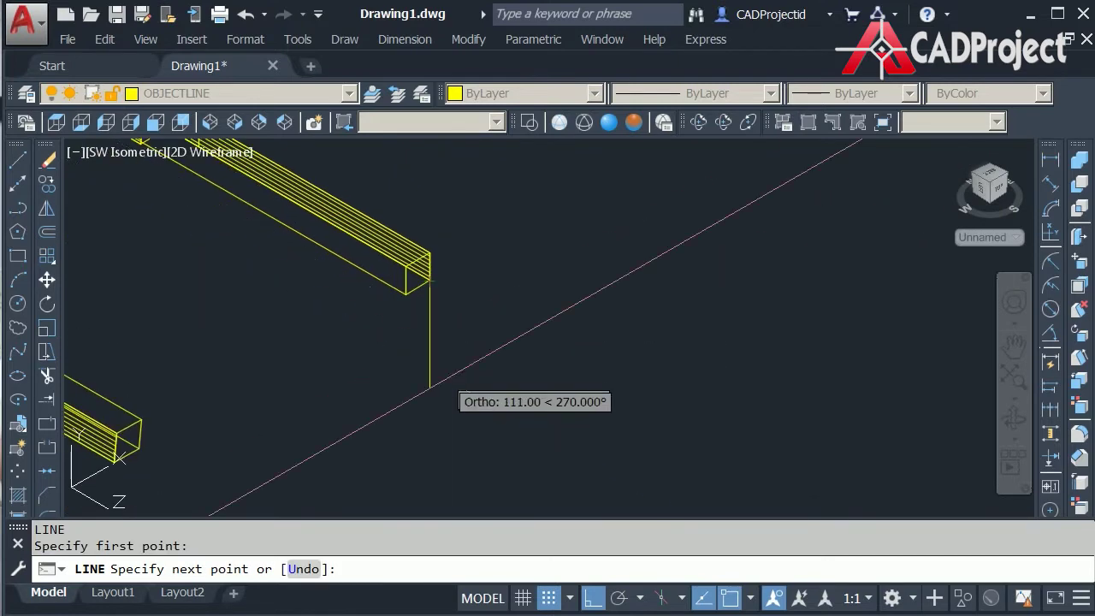
{"action": "type", "text": "1"}
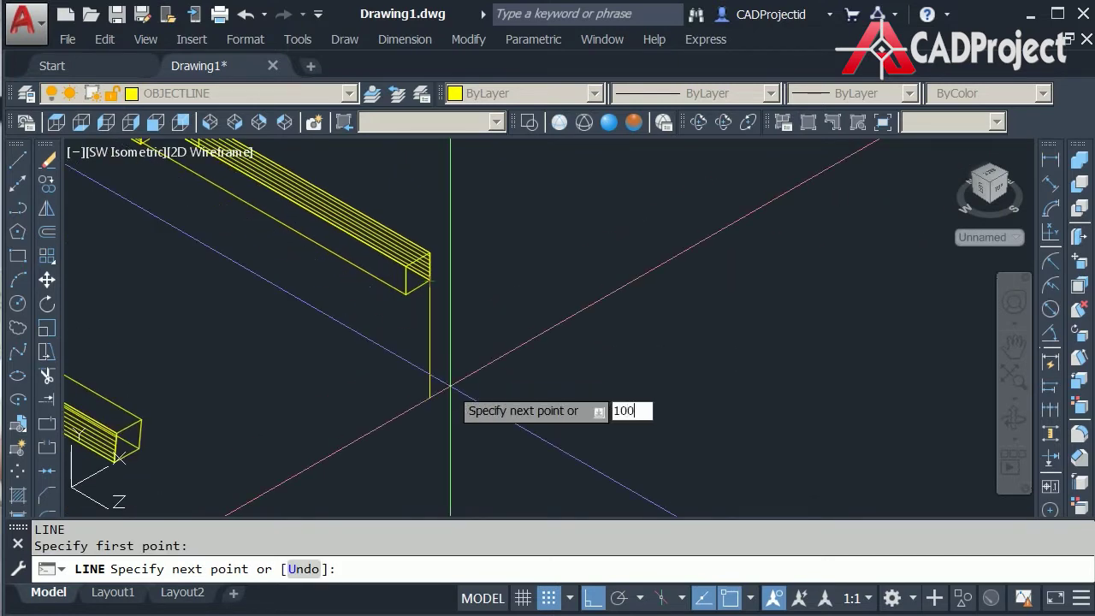
{"action": "type", "text": "00"}
{"action": "key", "text": "Return"}
{"action": "key", "text": "Escape"}
{"action": "scroll", "coordinate": [495, 350], "scroll_direction": "down", "scroll_amount": 2}
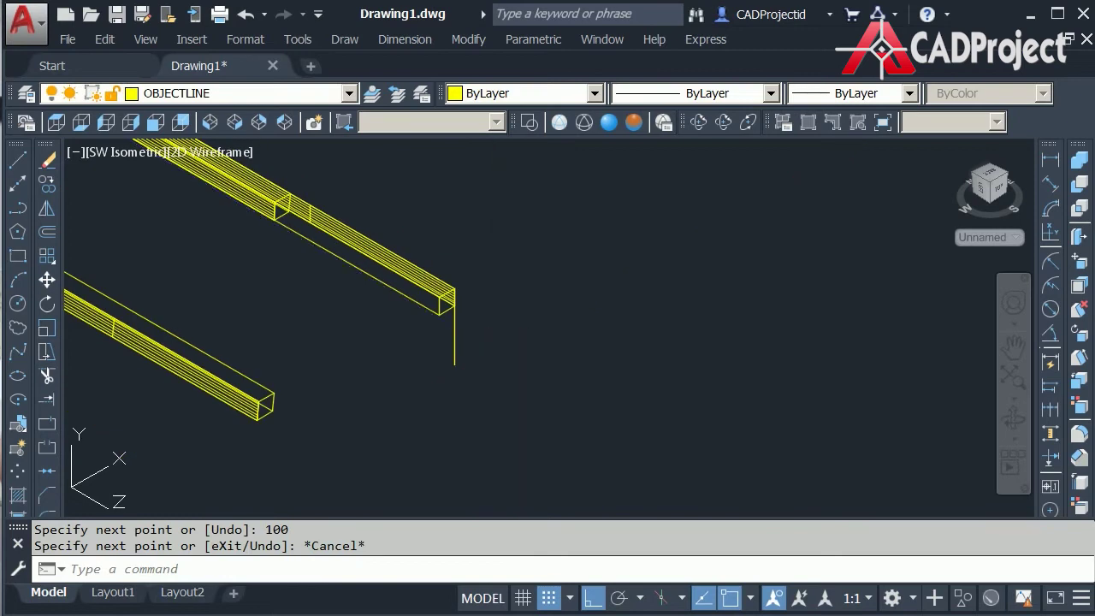
- Move the ten support bars from the lower end of the 100-long line to the bottom corner of the side frame's vertical post
{"action": "type", "text": "m"}
{"action": "key", "text": "Return"}
{"action": "left_click", "coordinate": [416, 308]}
{"action": "left_click", "coordinate": [396, 294]}
{"action": "scroll", "coordinate": [453, 419], "scroll_direction": "down", "scroll_amount": 3}
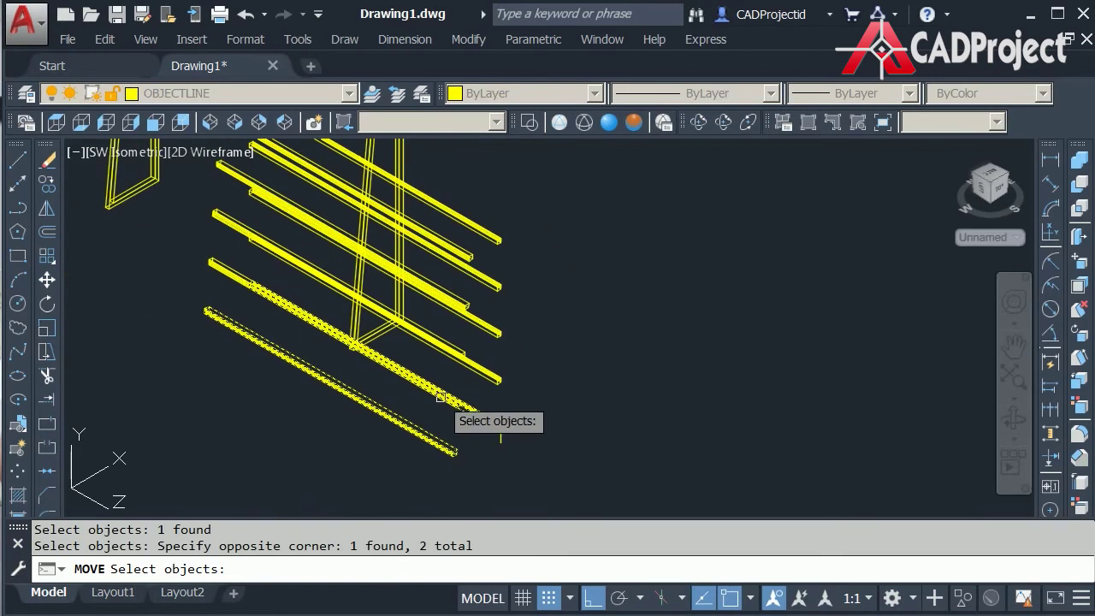
{"action": "scroll", "coordinate": [462, 386], "scroll_direction": "up", "scroll_amount": 4}
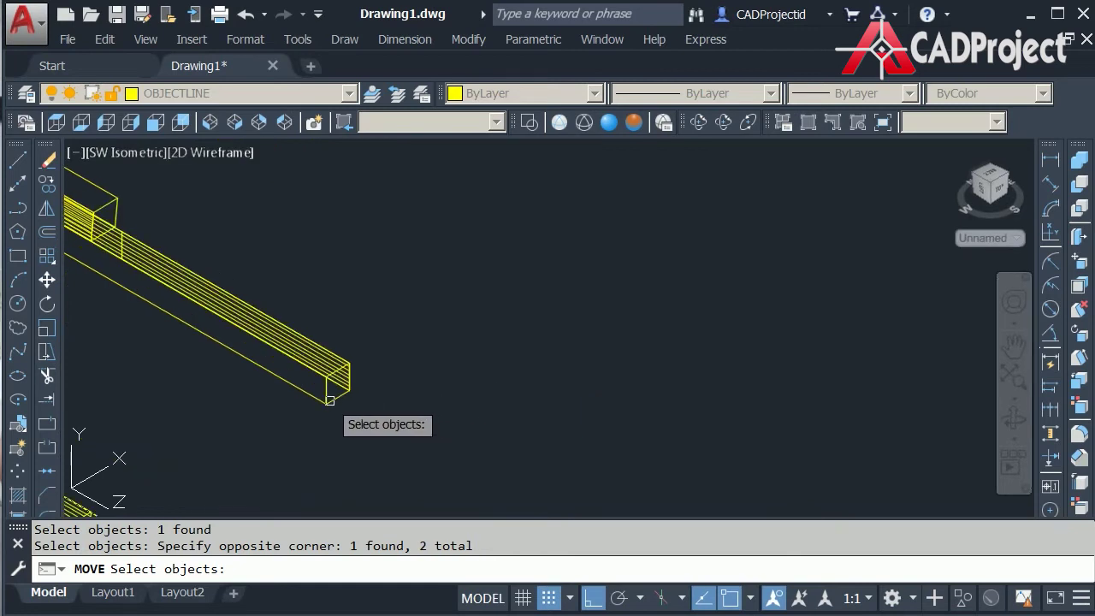
{"action": "scroll", "coordinate": [398, 347], "scroll_direction": "down", "scroll_amount": 2}
{"action": "left_click", "coordinate": [303, 330]}
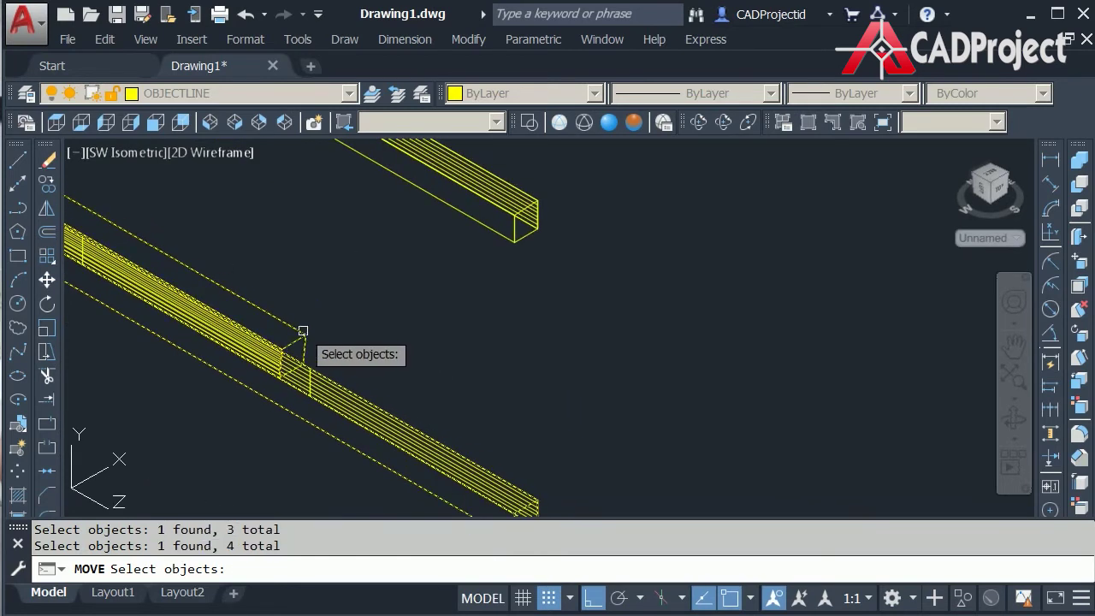
{"action": "left_click", "coordinate": [501, 238]}
{"action": "scroll", "coordinate": [500, 236], "scroll_direction": "down", "scroll_amount": 2}
{"action": "scroll", "coordinate": [514, 359], "scroll_direction": "up", "scroll_amount": 3}
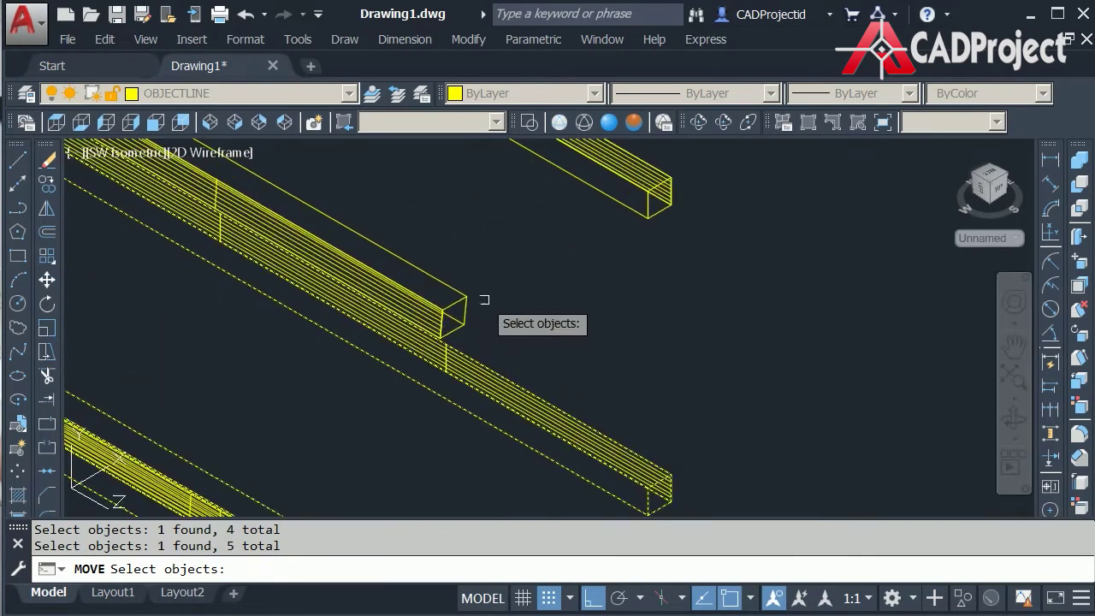
{"action": "scroll", "coordinate": [623, 205], "scroll_direction": "down", "scroll_amount": 2}
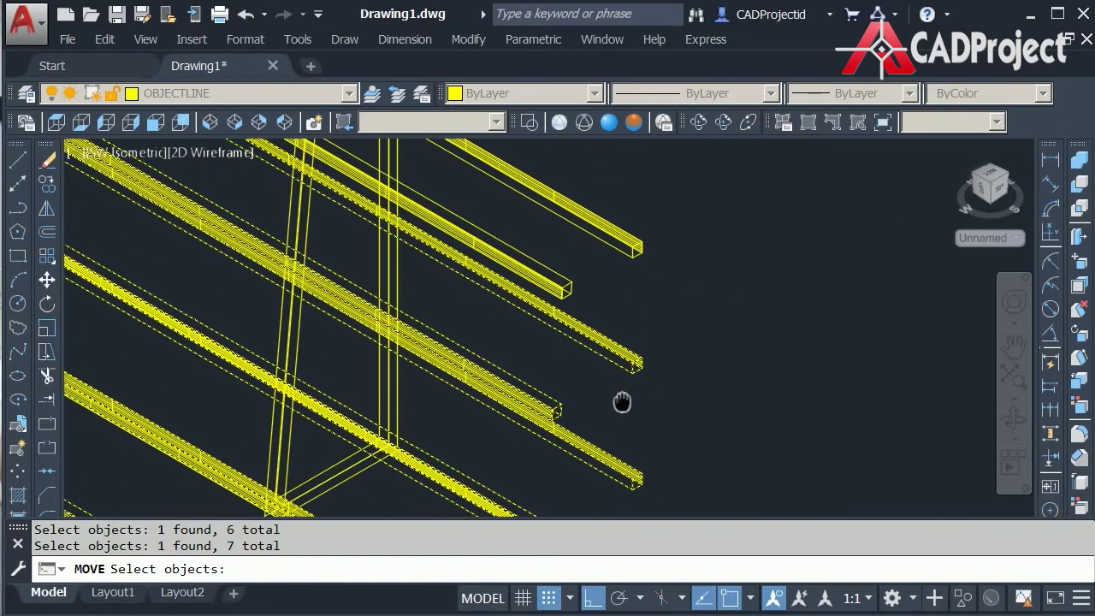
{"action": "scroll", "coordinate": [604, 285], "scroll_direction": "up", "scroll_amount": 2}
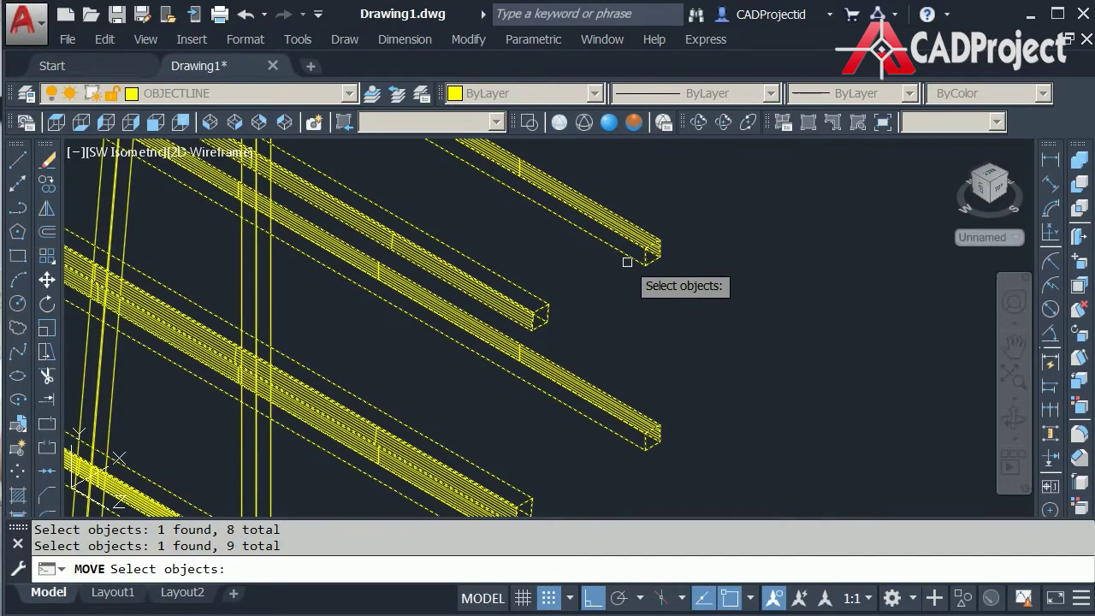
{"action": "scroll", "coordinate": [627, 261], "scroll_direction": "down", "scroll_amount": 3}
{"action": "scroll", "coordinate": [568, 185], "scroll_direction": "up", "scroll_amount": 2}
{"action": "scroll", "coordinate": [524, 387], "scroll_direction": "up", "scroll_amount": 1}
{"action": "scroll", "coordinate": [524, 386], "scroll_direction": "up", "scroll_amount": 1}
{"action": "middle_click_drag", "start_coordinate": [471, 382], "coordinate": [464, 210]}
{"action": "scroll", "coordinate": [407, 391], "scroll_direction": "up", "scroll_amount": 2}
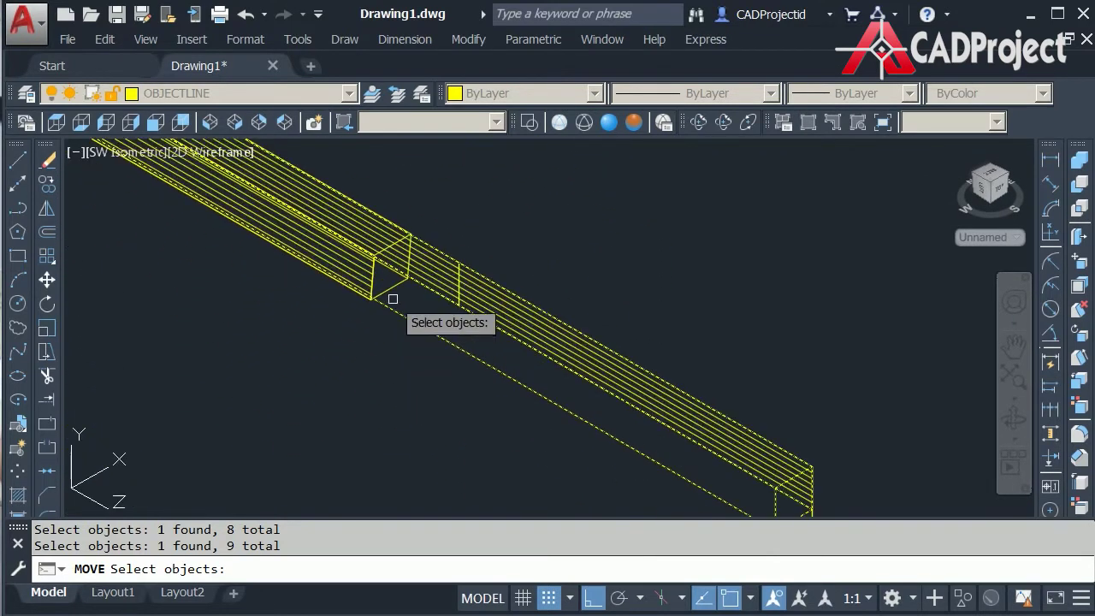
{"action": "scroll", "coordinate": [391, 289], "scroll_direction": "down", "scroll_amount": 5}
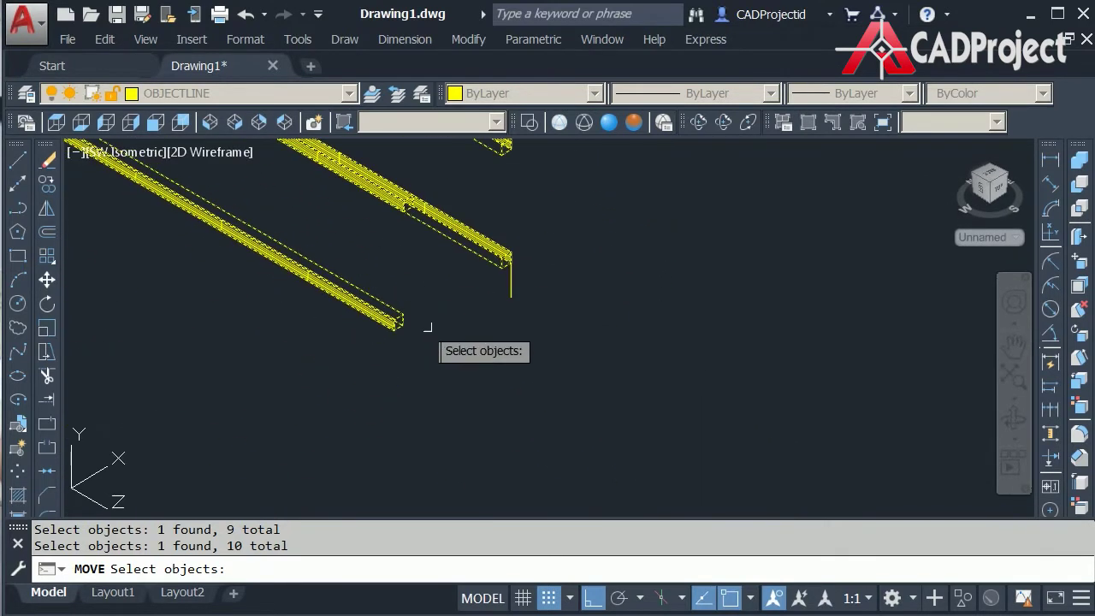
{"action": "scroll", "coordinate": [338, 263], "scroll_direction": "up", "scroll_amount": 5}
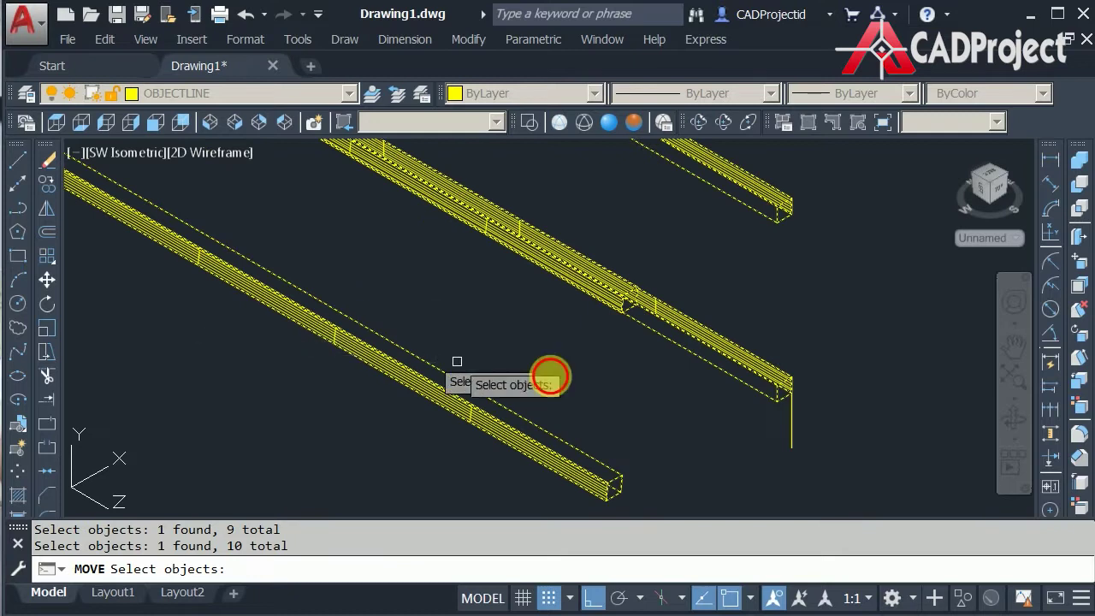
{"action": "scroll", "coordinate": [665, 379], "scroll_direction": "down", "scroll_amount": 4}
{"action": "middle_click_drag", "start_coordinate": [833, 460], "coordinate": [656, 370]}
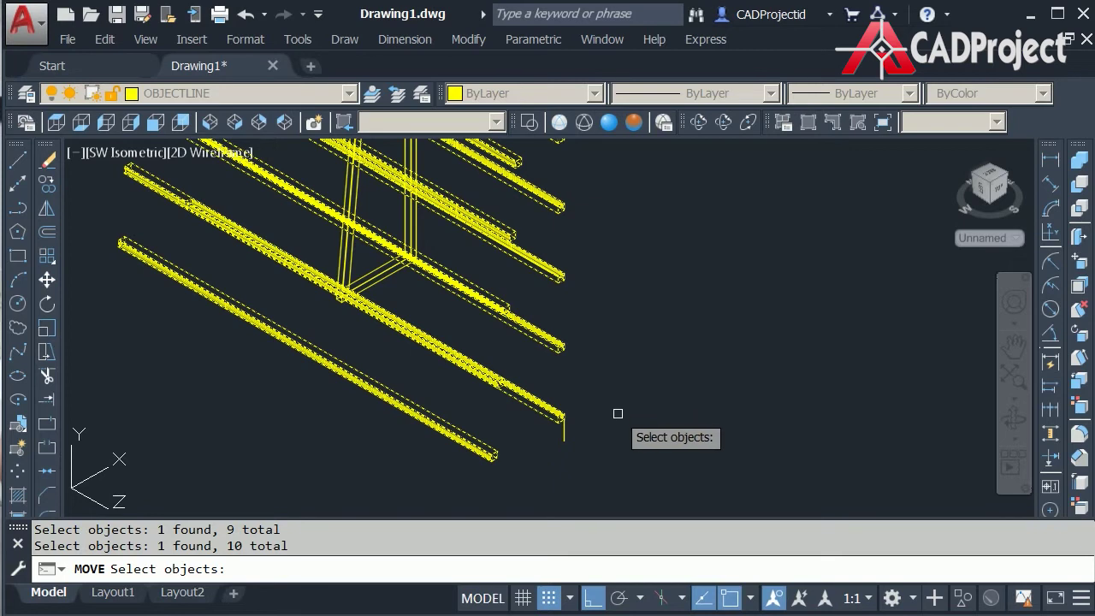
{"action": "scroll", "coordinate": [584, 454], "scroll_direction": "up", "scroll_amount": 5}
{"action": "key", "text": "Return"}
{"action": "left_click", "coordinate": [532, 421]}
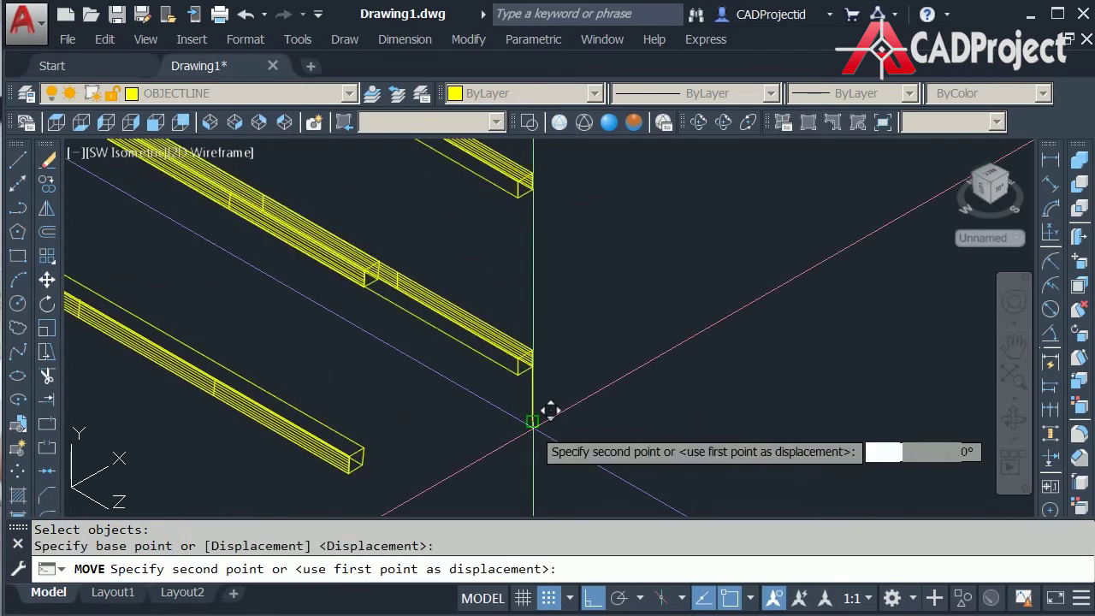
{"action": "scroll", "coordinate": [512, 351], "scroll_direction": "down", "scroll_amount": 5}
{"action": "scroll", "coordinate": [594, 362], "scroll_direction": "up", "scroll_amount": 5}
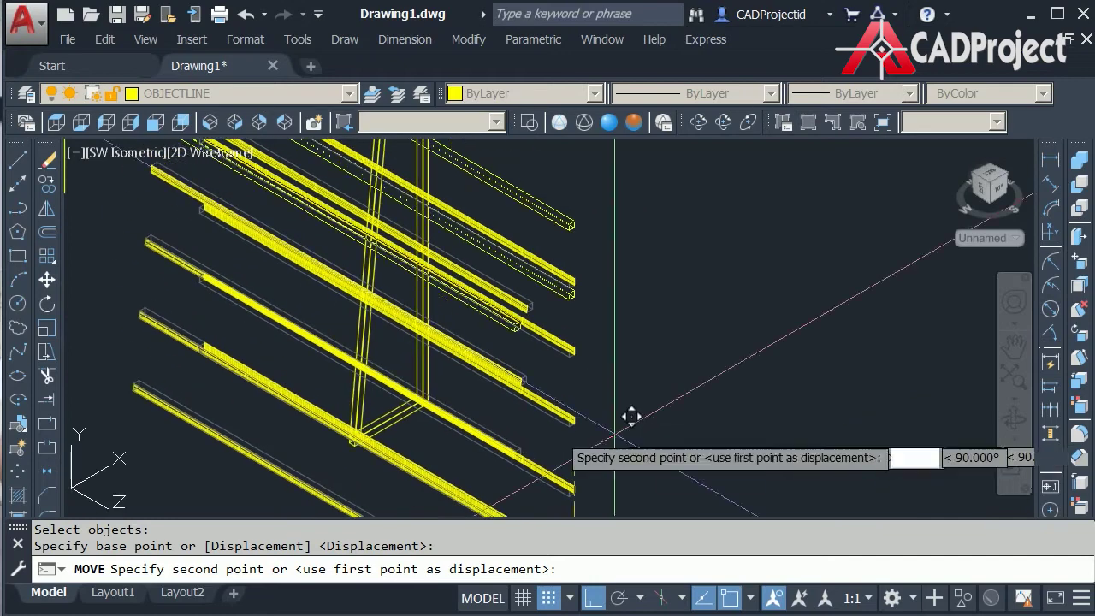
{"action": "scroll", "coordinate": [415, 362], "scroll_direction": "up", "scroll_amount": 4}
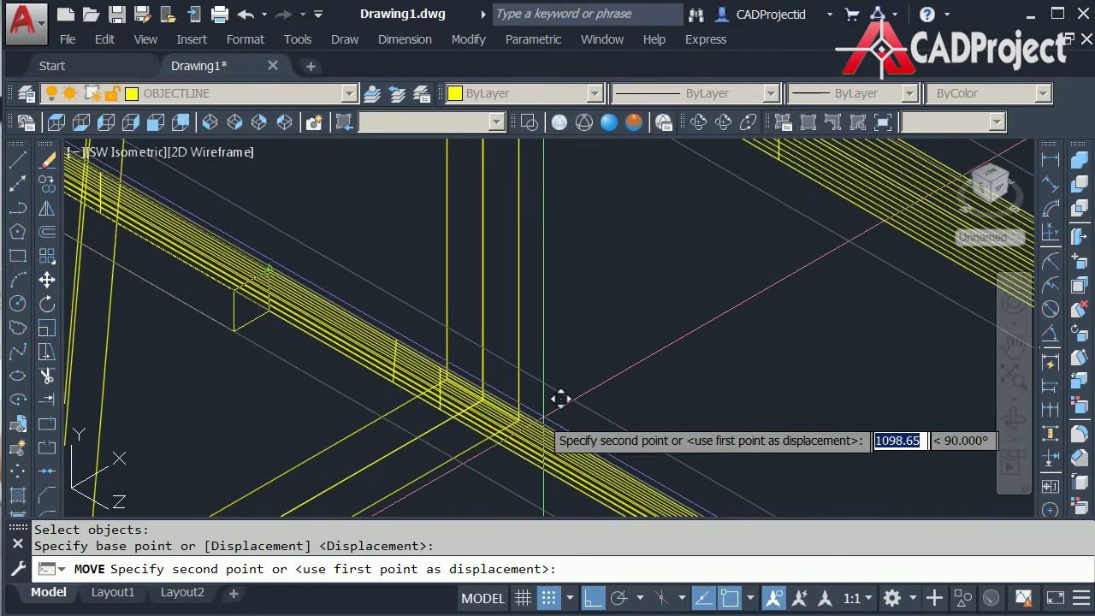
{"action": "left_click", "coordinate": [517, 418]}
{"action": "key", "text": "Escape"}
{"action": "scroll", "coordinate": [567, 416], "scroll_direction": "down", "scroll_amount": 6}
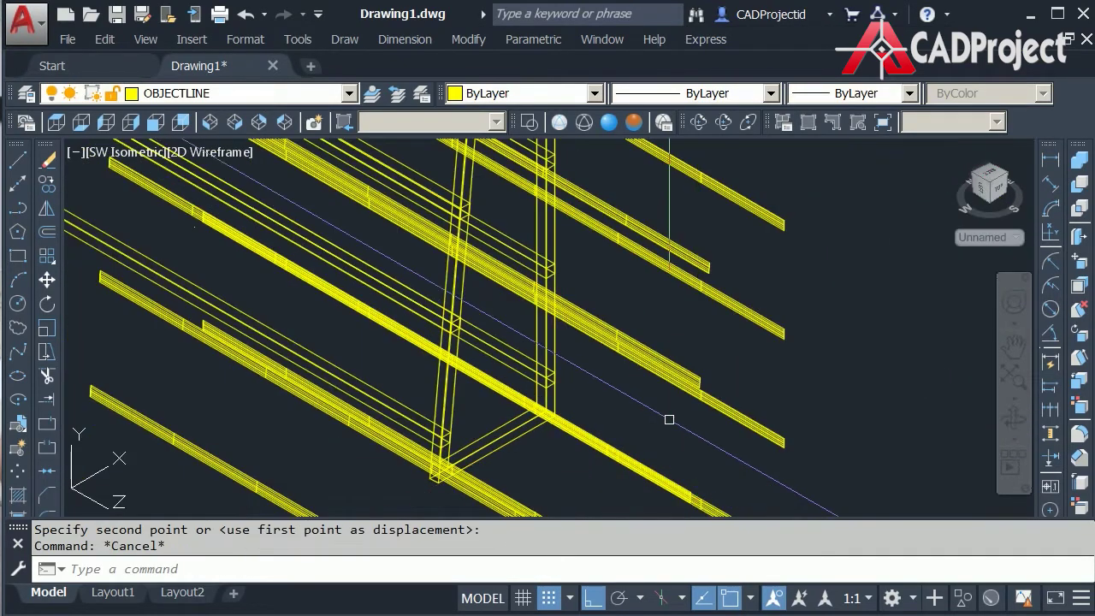
- Delete the leftover bars and the helper line that stick out beyond the side frame
{"action": "left_click", "coordinate": [618, 502]}
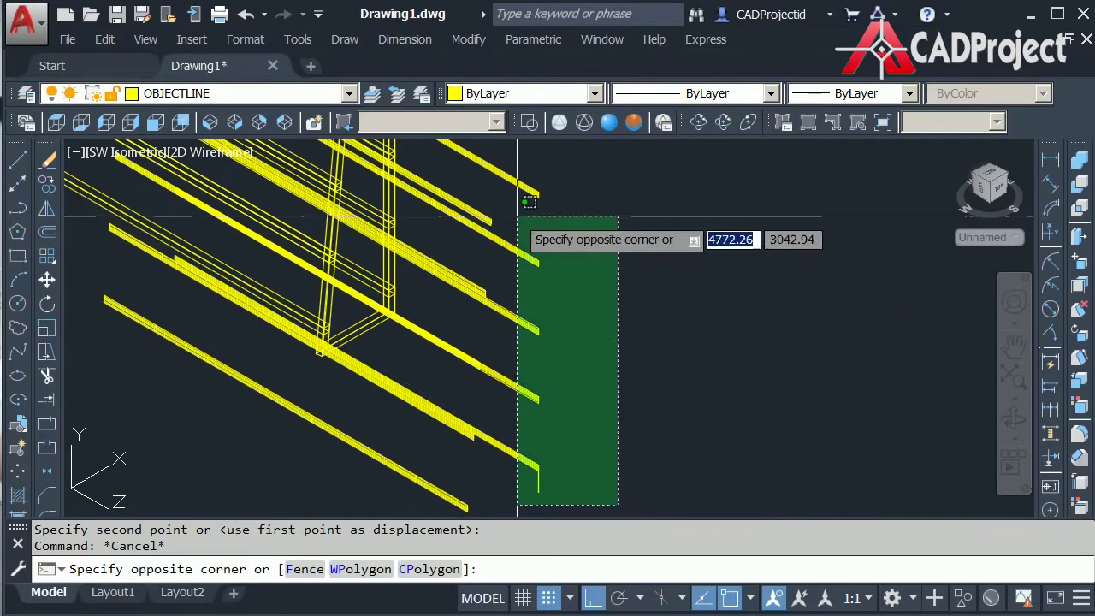
{"action": "left_click", "coordinate": [496, 180]}
{"action": "key", "text": "Delete"}
{"action": "left_click", "coordinate": [497, 509]}
{"action": "left_click", "coordinate": [464, 205]}
{"action": "key", "text": "Delete"}
- Orbit to check the rack and delete the remaining stray bars below the frame in the Front view
{"action": "middle_click_drag", "start_coordinate": [505, 308], "coordinate": [672, 428]}
{"action": "scroll", "coordinate": [657, 366], "scroll_direction": "down", "scroll_amount": 2}
{"action": "left_click", "coordinate": [556, 121]}
{"action": "left_click", "coordinate": [718, 122]}
{"action": "left_click_drag", "start_coordinate": [721, 191], "coordinate": [420, 211]}
{"action": "left_click", "coordinate": [155, 122]}
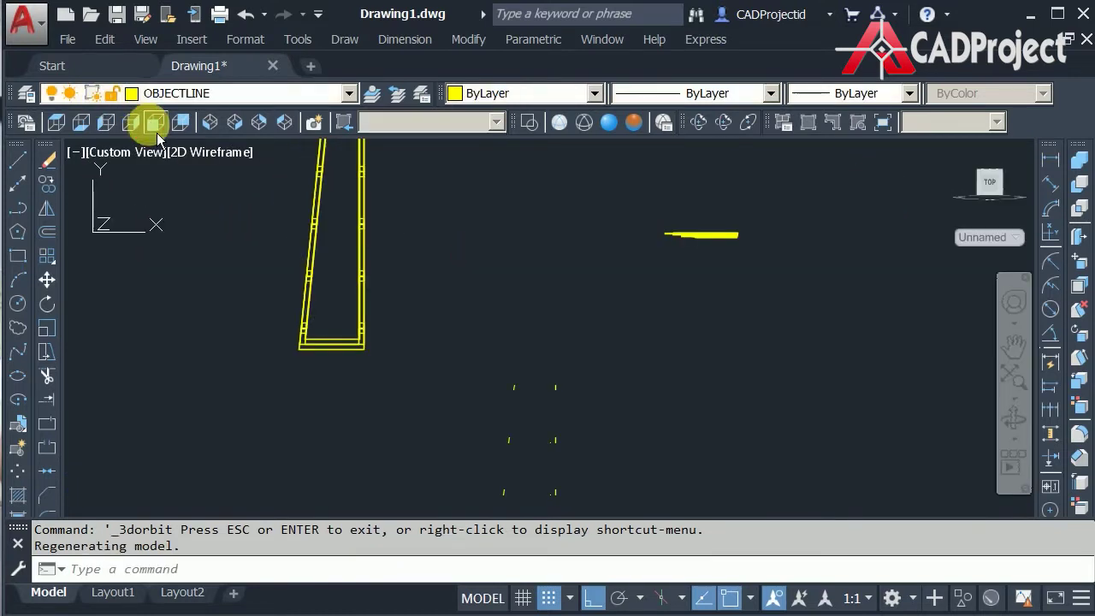
{"action": "middle_click_drag", "start_coordinate": [488, 267], "coordinate": [296, 228]}
{"action": "scroll", "coordinate": [296, 228], "scroll_direction": "down", "scroll_amount": 1}
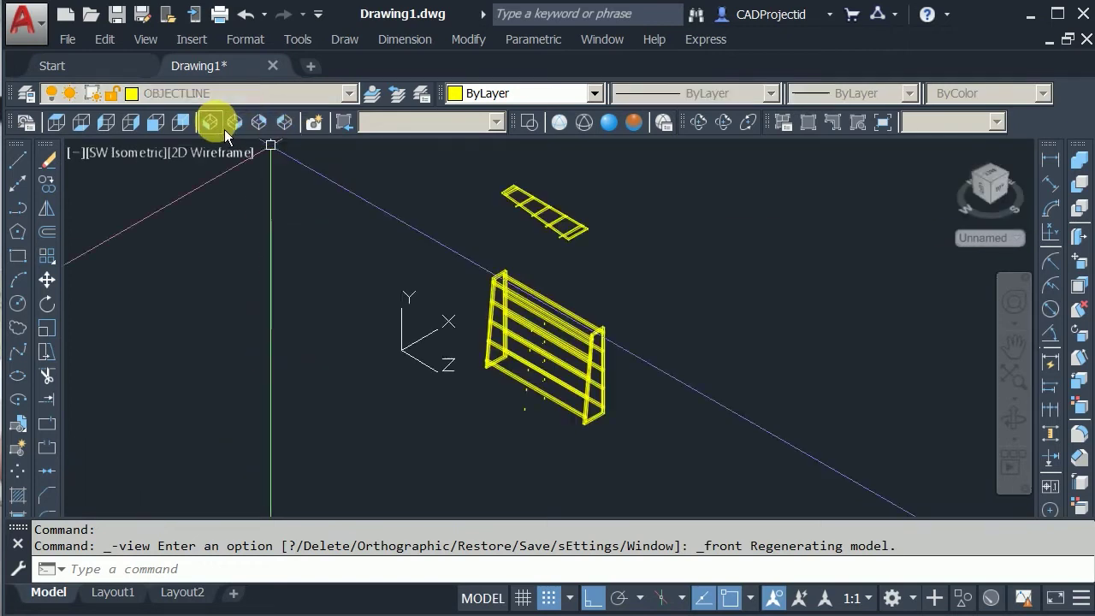
{"action": "left_click", "coordinate": [161, 125]}
{"action": "middle_click_drag", "start_coordinate": [606, 367], "coordinate": [540, 215]}
{"action": "left_click", "coordinate": [570, 379]}
{"action": "left_click", "coordinate": [444, 161]}
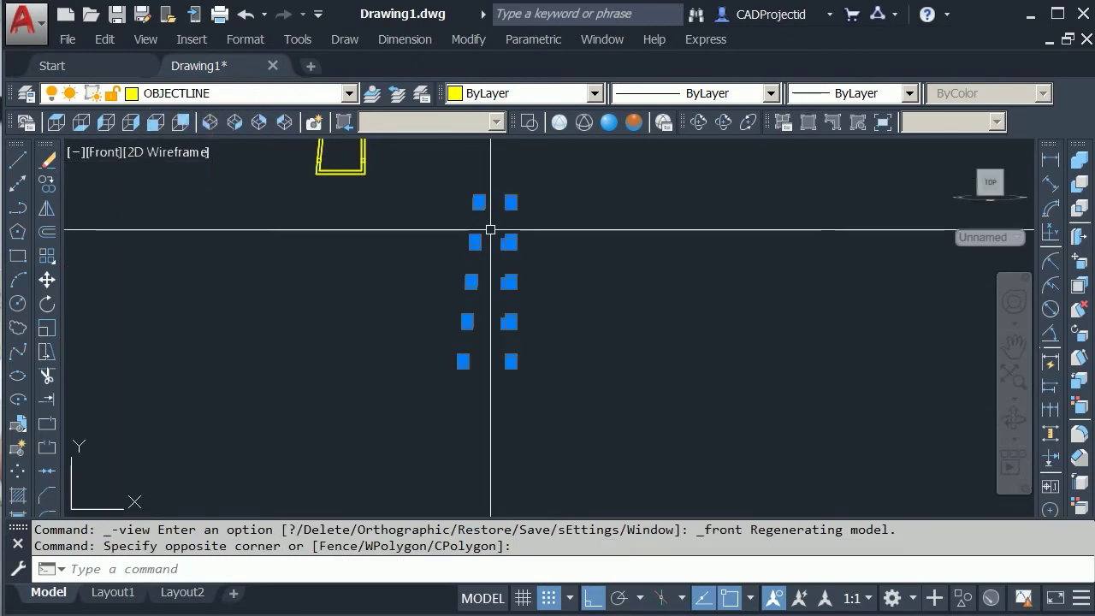
{"action": "key", "text": "Delete"}
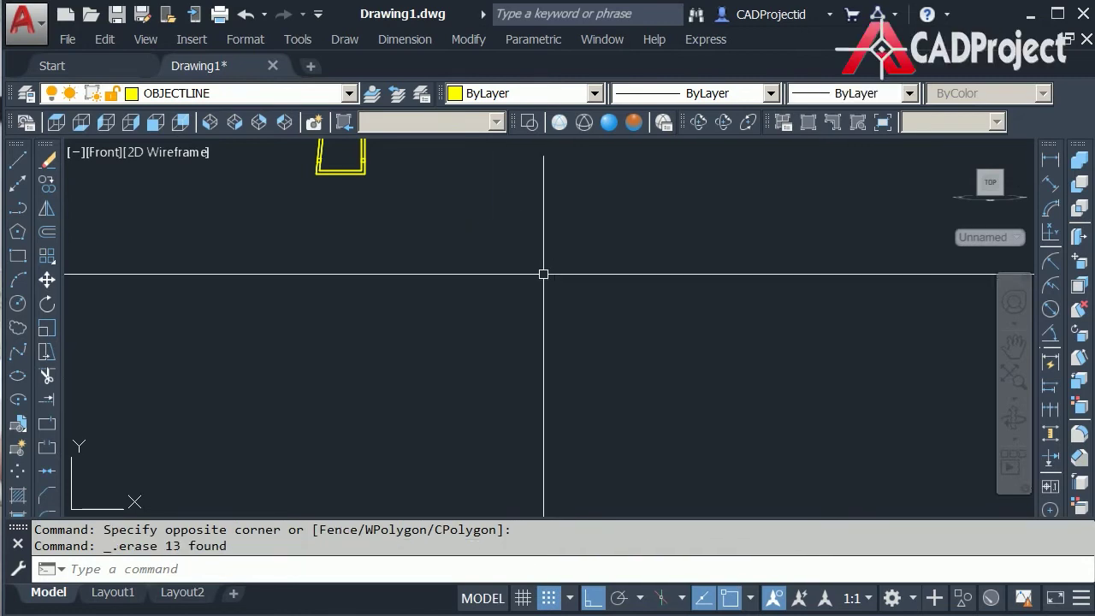
- Switch to the Top view and copy the tapered side view with its shelves horizontally to its right
{"action": "left_click", "coordinate": [66, 133]}
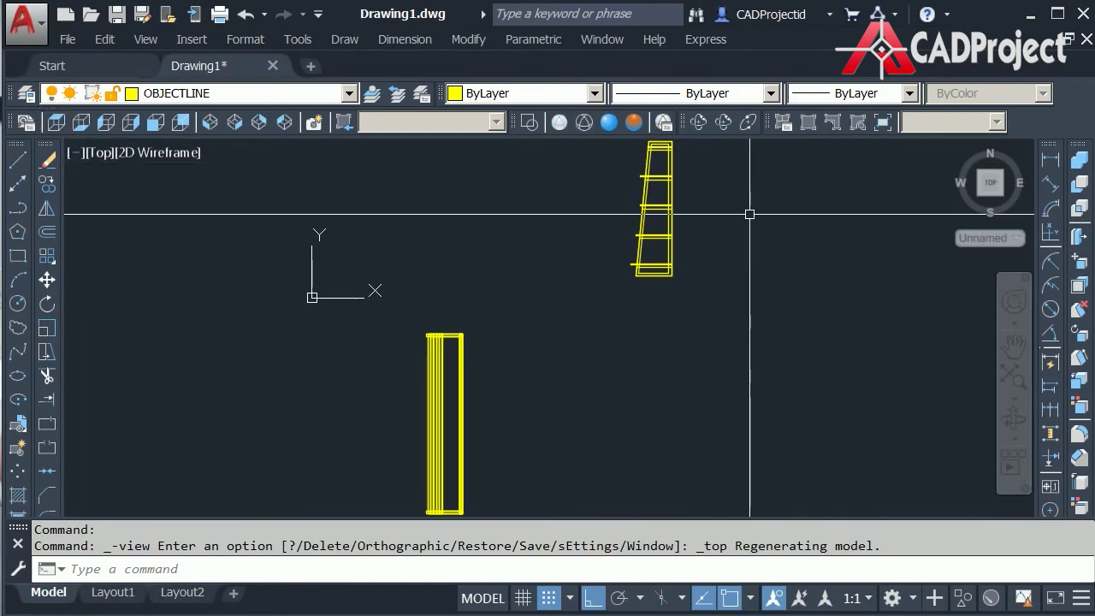
{"action": "scroll", "coordinate": [725, 221], "scroll_direction": "up", "scroll_amount": 2}
{"action": "middle_click_drag", "start_coordinate": [669, 228], "coordinate": [712, 302]}
{"action": "scroll", "coordinate": [616, 215], "scroll_direction": "up", "scroll_amount": 2}
{"action": "middle_click_drag", "start_coordinate": [612, 203], "coordinate": [607, 211]}
{"action": "scroll", "coordinate": [607, 214], "scroll_direction": "down", "scroll_amount": 2}
{"action": "type", "text": "co"}
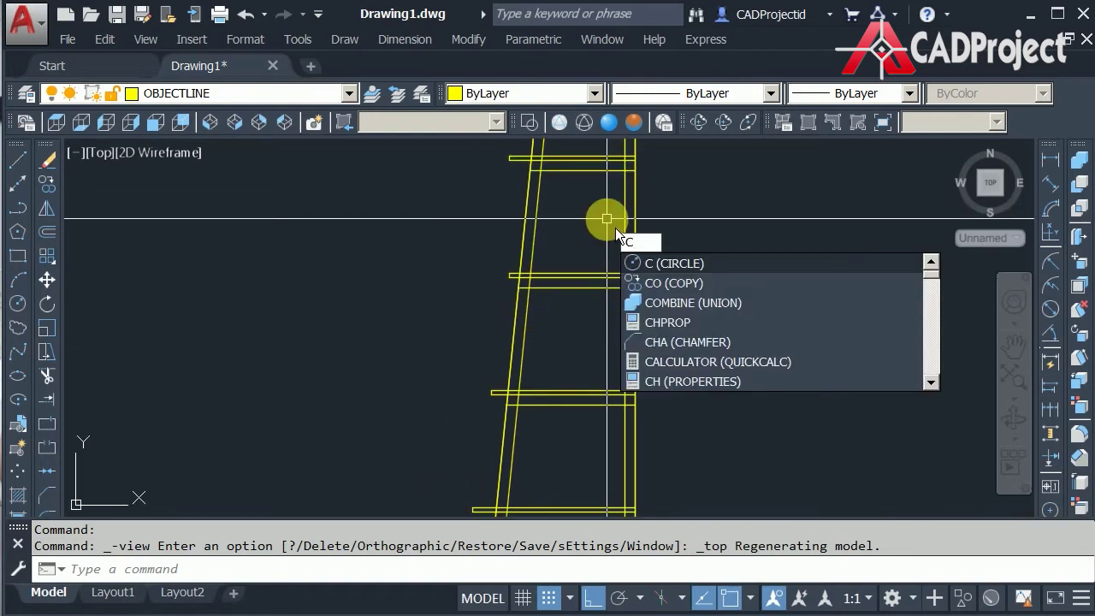
{"action": "key", "text": "Return"}
{"action": "scroll", "coordinate": [607, 218], "scroll_direction": "down", "scroll_amount": 3}
{"action": "left_click", "coordinate": [697, 379]}
{"action": "middle_click_drag", "start_coordinate": [636, 274], "coordinate": [636, 309]}
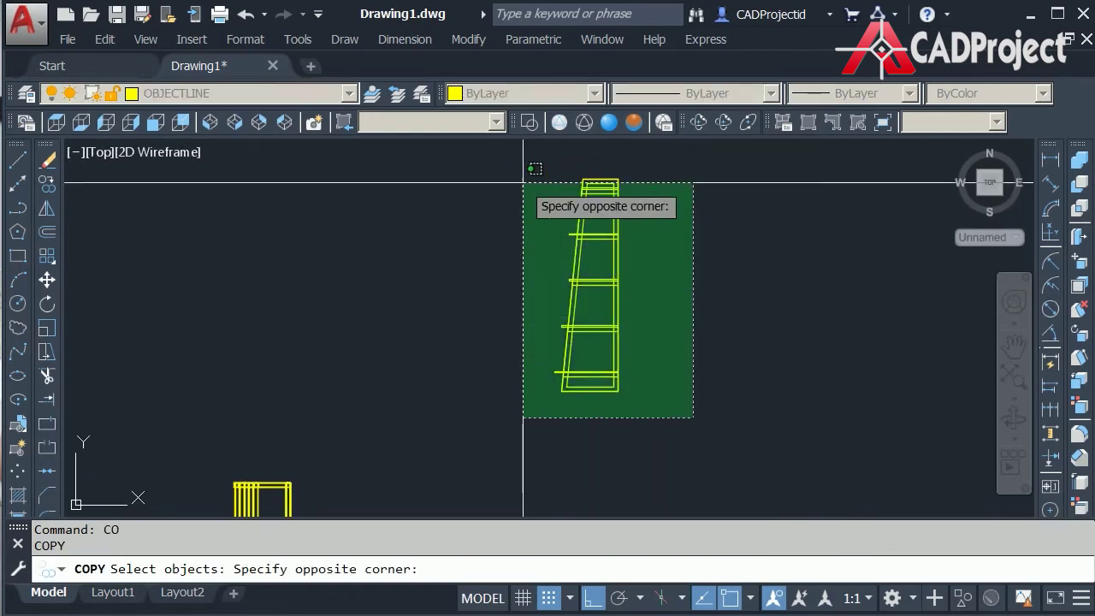
{"action": "left_click", "coordinate": [525, 166]}
{"action": "key", "text": "Return"}
{"action": "left_click", "coordinate": [752, 377]}
{"action": "left_click", "coordinate": [936, 374]}
{"action": "key", "text": "Escape"}
- Trim the frame uprights between the shelf levels of the original side view, leaving the horizontal shelf and bar lines
{"action": "scroll", "coordinate": [652, 381], "scroll_direction": "up", "scroll_amount": 4}
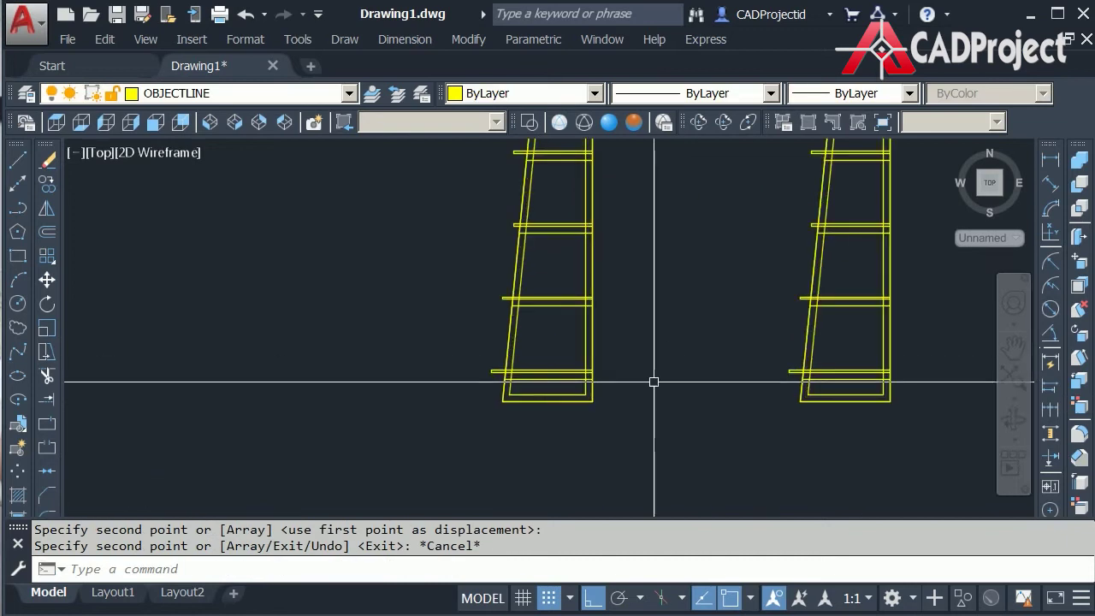
{"action": "type", "text": "tr"}
{"action": "key", "text": "Return"}
{"action": "key", "text": "Return"}
{"action": "scroll", "coordinate": [551, 414], "scroll_direction": "up", "scroll_amount": 2}
{"action": "middle_click_drag", "start_coordinate": [624, 413], "coordinate": [788, 414]}
{"action": "left_click", "coordinate": [785, 456]}
{"action": "left_click", "coordinate": [283, 310]}
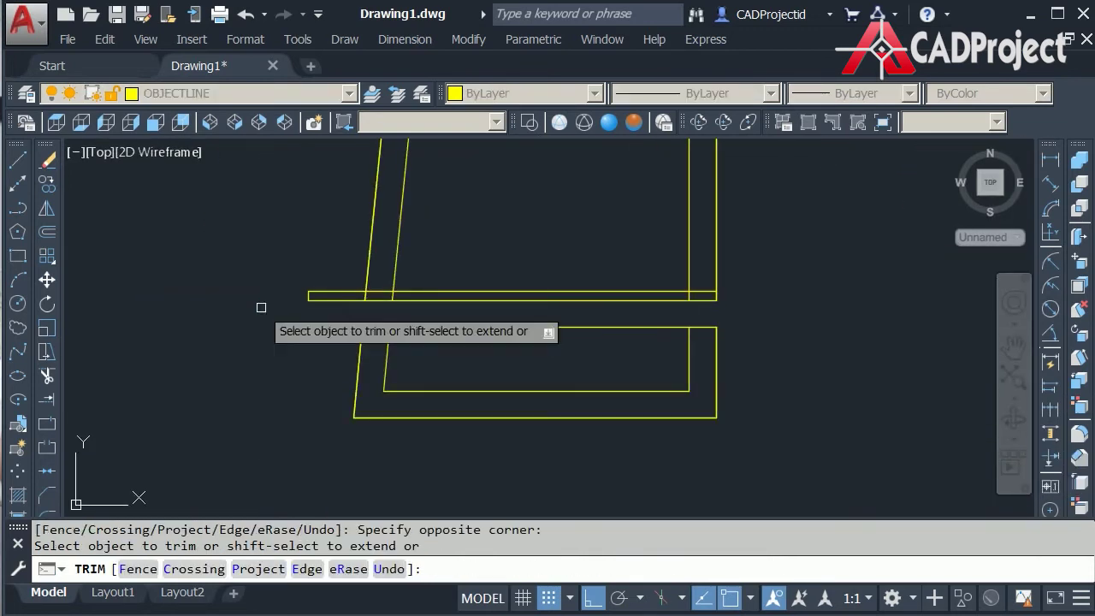
{"action": "middle_click_drag", "start_coordinate": [752, 297], "coordinate": [807, 381]}
{"action": "left_click", "coordinate": [809, 374]}
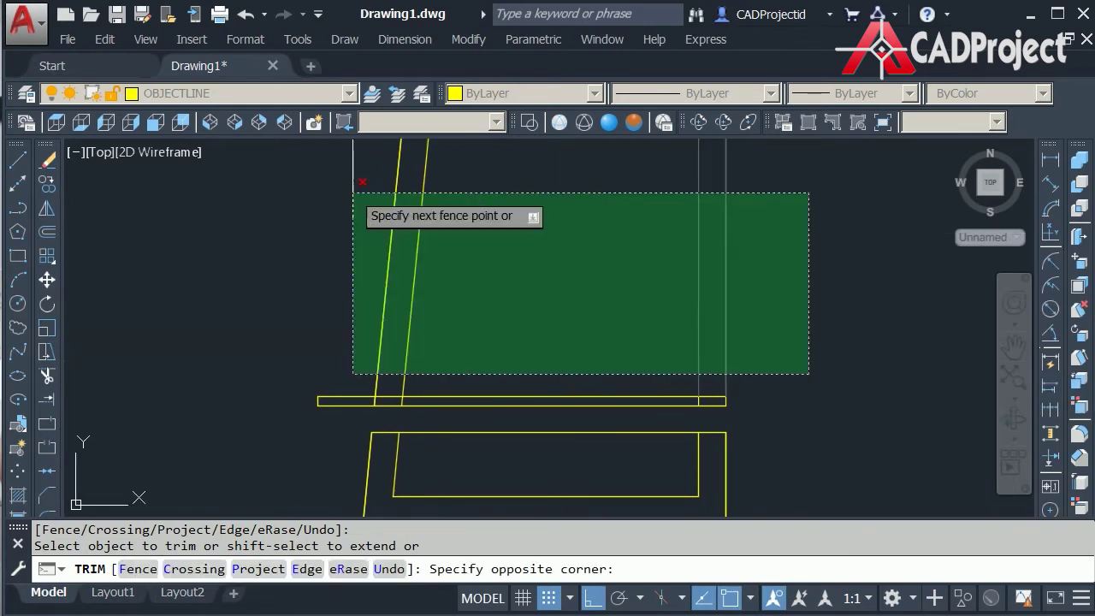
{"action": "left_click", "coordinate": [334, 189]}
{"action": "scroll", "coordinate": [550, 384], "scroll_direction": "down", "scroll_amount": 5}
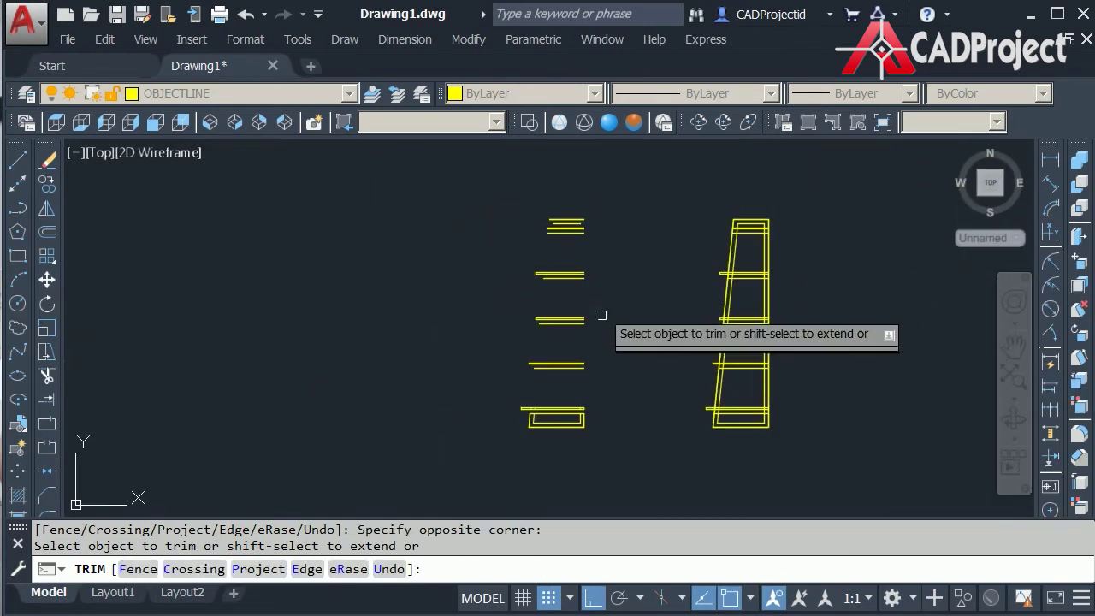
{"action": "scroll", "coordinate": [595, 226], "scroll_direction": "up", "scroll_amount": 5}
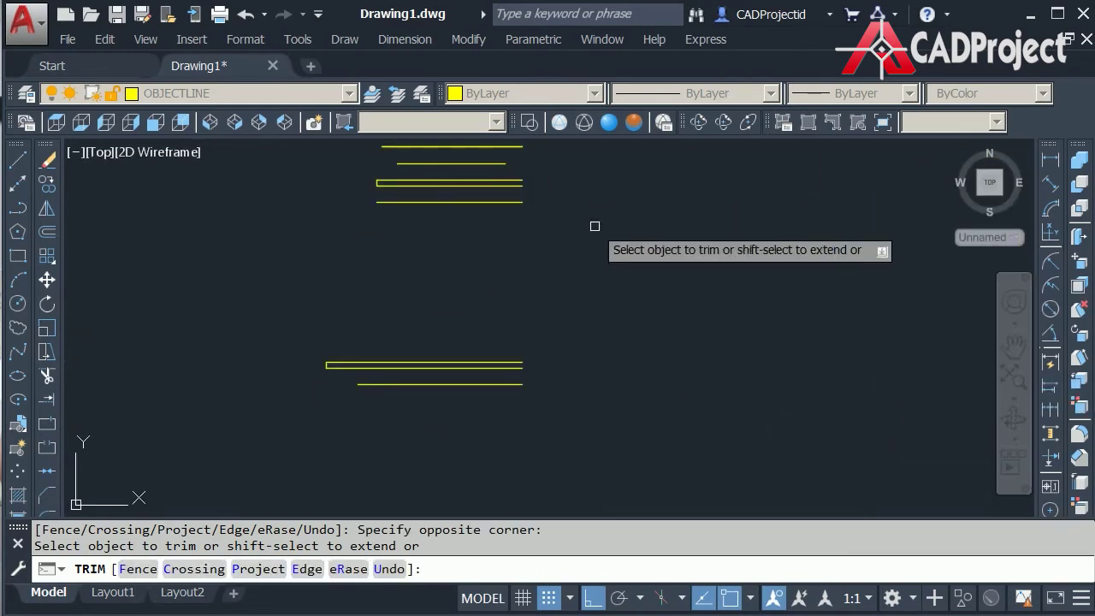
{"action": "key", "text": "Escape"}
- Close the open right ends of the trimmed shelf outlines with 10-long vertical lines
{"action": "type", "text": "l"}
{"action": "key", "text": "Return"}
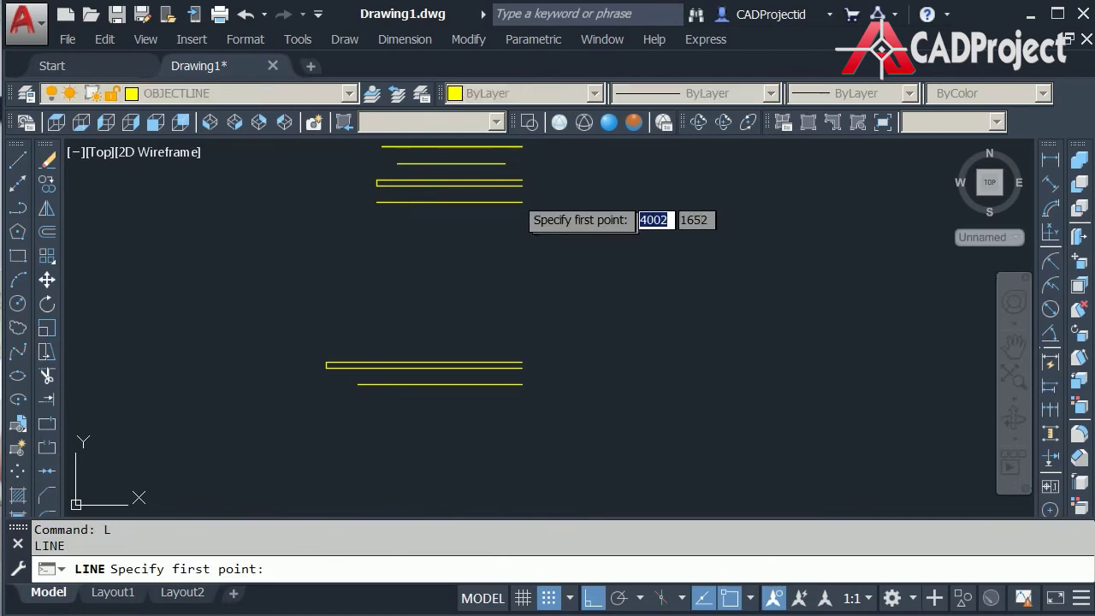
{"action": "key", "text": "Return"}
{"action": "middle_click_drag", "start_coordinate": [578, 246], "coordinate": [579, 149]}
{"action": "scroll", "coordinate": [520, 268], "scroll_direction": "up", "scroll_amount": 5}
{"action": "key", "text": "Return"}
{"action": "left_click", "coordinate": [530, 272]}
{"action": "left_click", "coordinate": [531, 257]}
{"action": "key", "text": "Return"}
{"action": "scroll", "coordinate": [585, 357], "scroll_direction": "down", "scroll_amount": 5}
{"action": "middle_click_drag", "start_coordinate": [585, 357], "coordinate": [569, 200]}
{"action": "scroll", "coordinate": [546, 353], "scroll_direction": "up", "scroll_amount": 5}
{"action": "key", "text": "Return"}
{"action": "left_click", "coordinate": [544, 335]}
{"action": "left_click", "coordinate": [545, 325]}
{"action": "key", "text": "Return"}
{"action": "middle_click_drag", "start_coordinate": [606, 260], "coordinate": [579, 102]}
{"action": "scroll", "coordinate": [567, 326], "scroll_direction": "down", "scroll_amount": 1}
{"action": "middle_click_drag", "start_coordinate": [574, 303], "coordinate": [580, 163]}
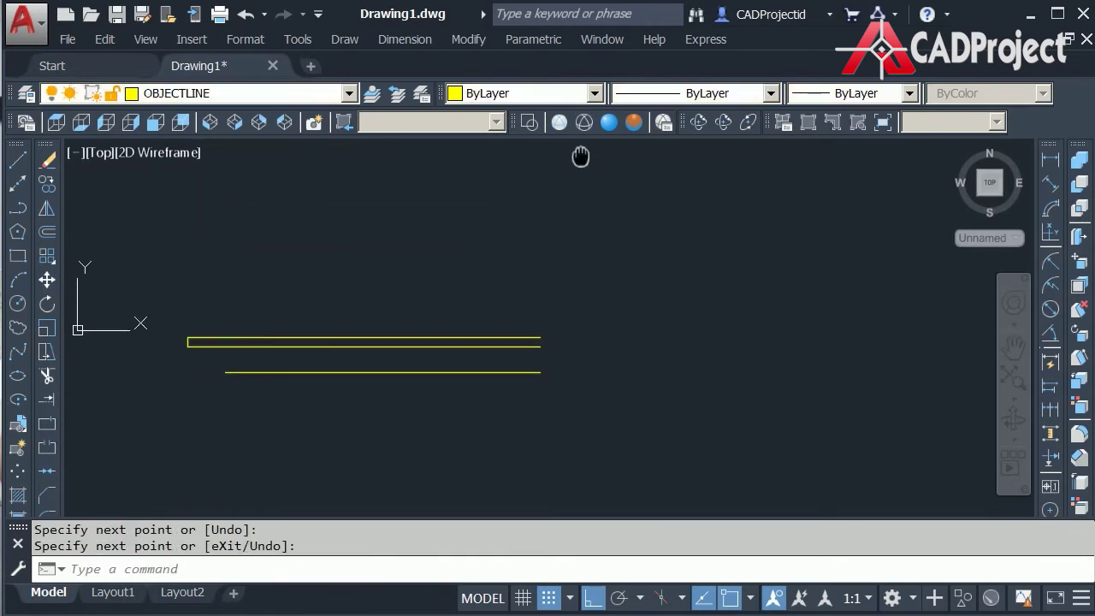
{"action": "scroll", "coordinate": [548, 362], "scroll_direction": "up", "scroll_amount": 2}
{"action": "key", "text": "Return"}
{"action": "left_click", "coordinate": [533, 335]}
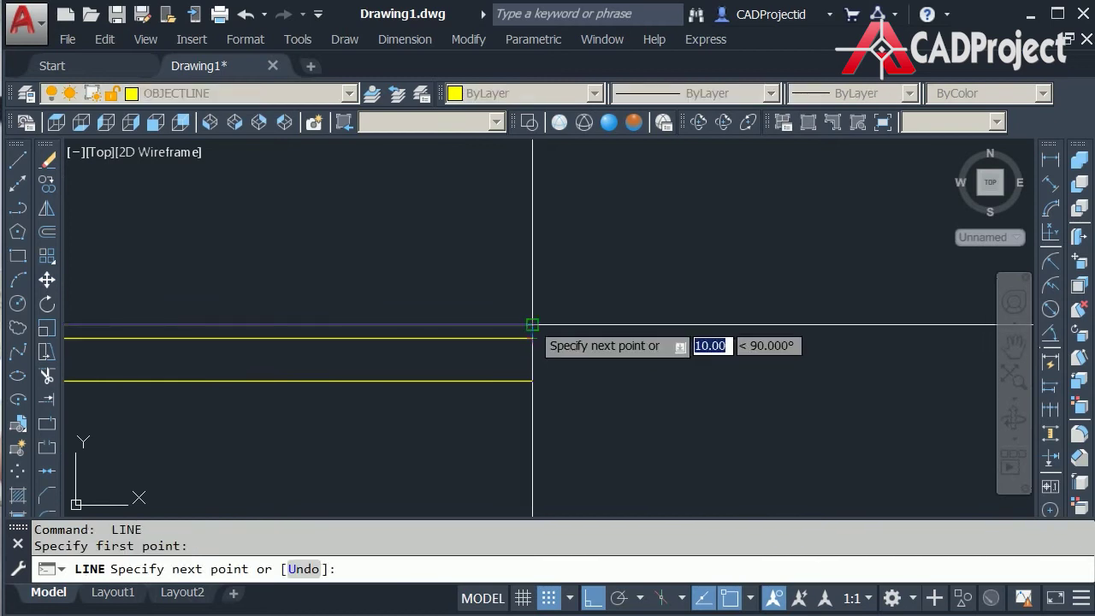
{"action": "left_click", "coordinate": [532, 326]}
{"action": "key", "text": "Return"}
- Delete the four short line segments left over from trimming in the lower shelf outline
{"action": "scroll", "coordinate": [587, 333], "scroll_direction": "down", "scroll_amount": 2}
{"action": "middle_click_drag", "start_coordinate": [599, 332], "coordinate": [592, 219]}
{"action": "scroll", "coordinate": [561, 414], "scroll_direction": "up", "scroll_amount": 1}
{"action": "scroll", "coordinate": [524, 412], "scroll_direction": "up", "scroll_amount": 1}
{"action": "scroll", "coordinate": [522, 414], "scroll_direction": "up", "scroll_amount": 2}
{"action": "scroll", "coordinate": [704, 360], "scroll_direction": "down", "scroll_amount": 2}
{"action": "scroll", "coordinate": [506, 345], "scroll_direction": "up", "scroll_amount": 3}
{"action": "left_click", "coordinate": [489, 332]}
{"action": "left_click", "coordinate": [399, 329]}
{"action": "scroll", "coordinate": [425, 322], "scroll_direction": "down", "scroll_amount": 2}
{"action": "middle_click_drag", "start_coordinate": [582, 228], "coordinate": [525, 457]}
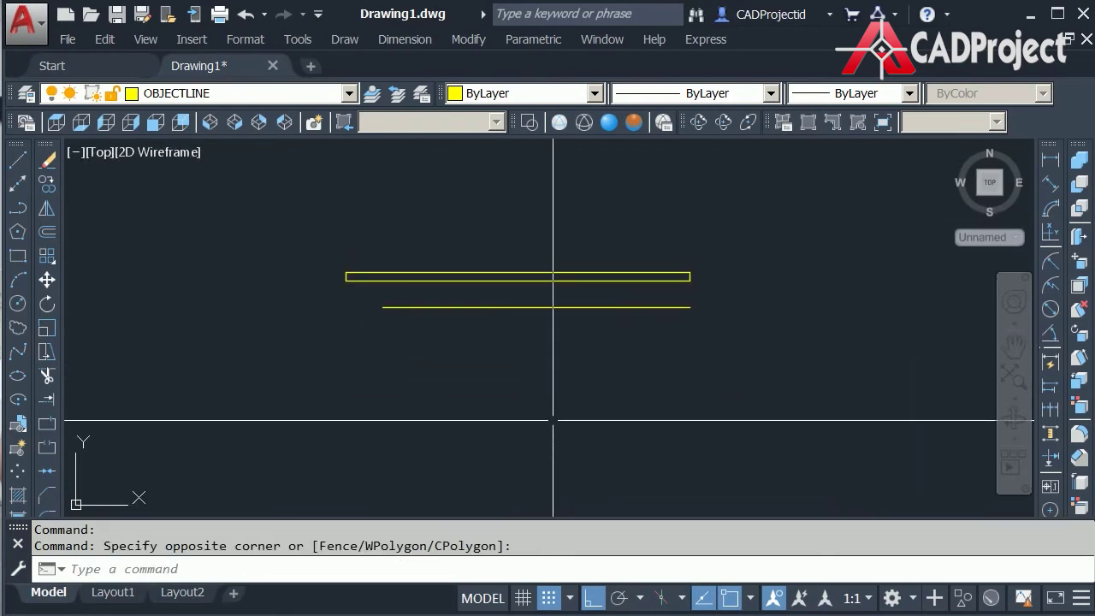
{"action": "key", "text": "Delete"}
- Convert the five closed shelf outlines of the trimmed side view into regions with the Region command
{"action": "scroll", "coordinate": [630, 360], "scroll_direction": "down", "scroll_amount": 2}
{"action": "middle_click_drag", "start_coordinate": [623, 450], "coordinate": [587, 325]}
{"action": "scroll", "coordinate": [598, 320], "scroll_direction": "up", "scroll_amount": 2}
{"action": "scroll", "coordinate": [615, 315], "scroll_direction": "down", "scroll_amount": 2}
{"action": "middle_click_drag", "start_coordinate": [677, 246], "coordinate": [663, 451]}
{"action": "middle_click_drag", "start_coordinate": [692, 296], "coordinate": [689, 496]}
{"action": "middle_click_drag", "start_coordinate": [695, 221], "coordinate": [710, 396]}
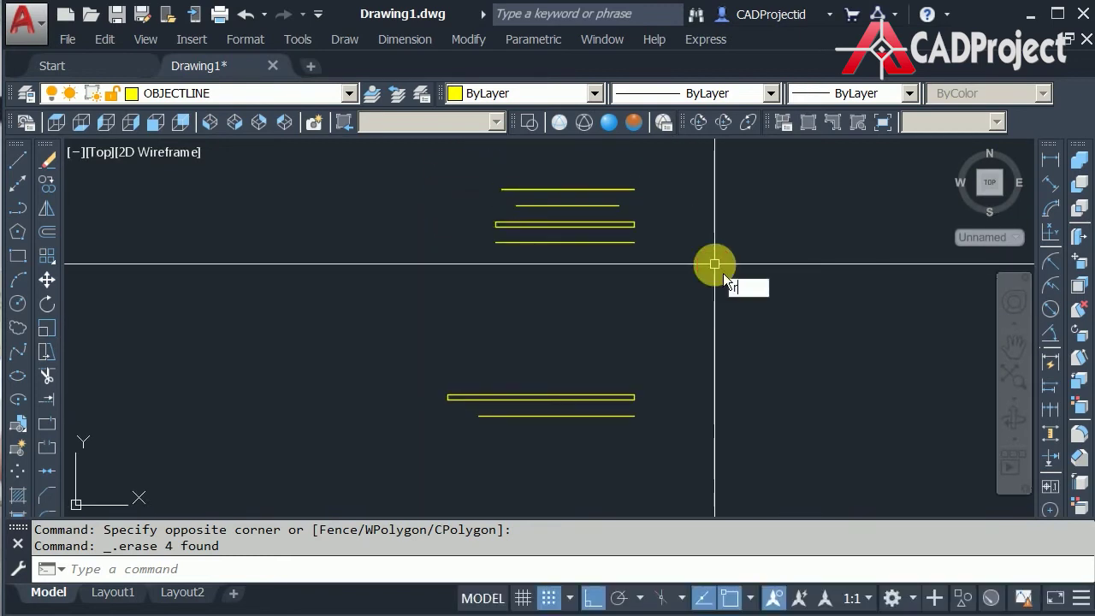
{"action": "key", "text": "Return"}
{"action": "scroll", "coordinate": [640, 223], "scroll_direction": "up", "scroll_amount": 4}
{"action": "left_click", "coordinate": [645, 248]}
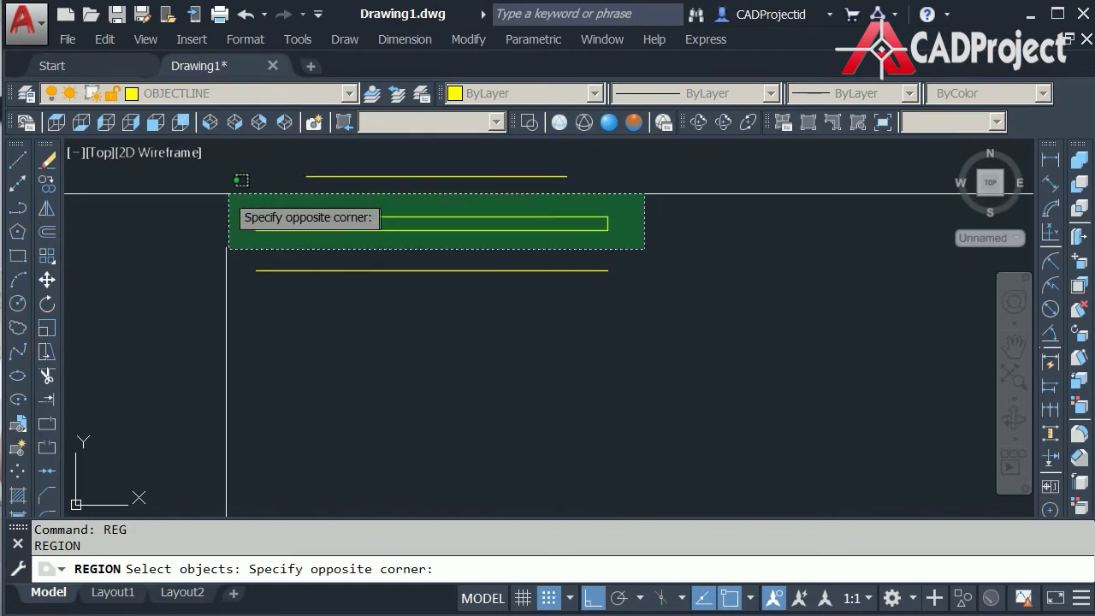
{"action": "left_click", "coordinate": [228, 193]}
{"action": "scroll", "coordinate": [581, 333], "scroll_direction": "down", "scroll_amount": 2}
{"action": "middle_click_drag", "start_coordinate": [614, 355], "coordinate": [587, 128]}
{"action": "scroll", "coordinate": [581, 225], "scroll_direction": "up", "scroll_amount": 1}
{"action": "left_click", "coordinate": [575, 244]}
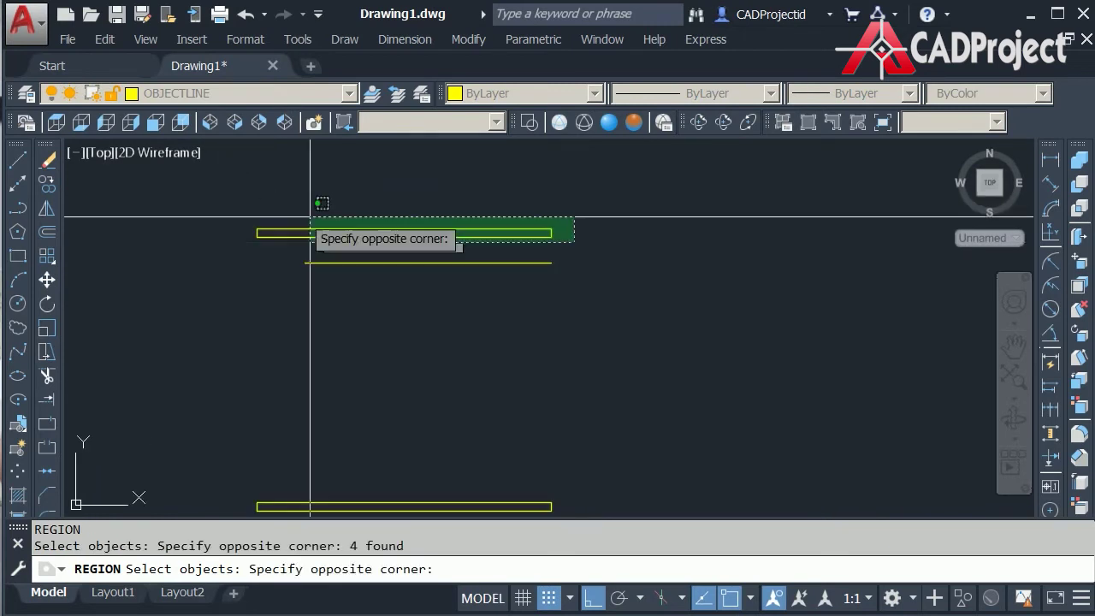
{"action": "left_click", "coordinate": [243, 195]}
{"action": "scroll", "coordinate": [505, 286], "scroll_direction": "down", "scroll_amount": 3}
{"action": "scroll", "coordinate": [582, 260], "scroll_direction": "up", "scroll_amount": 3}
{"action": "left_click", "coordinate": [627, 217]}
{"action": "left_click", "coordinate": [301, 174]}
{"action": "middle_click_drag", "start_coordinate": [625, 388], "coordinate": [658, 233]}
{"action": "left_click", "coordinate": [186, 218]}
{"action": "scroll", "coordinate": [513, 283], "scroll_direction": "down", "scroll_amount": 3}
{"action": "scroll", "coordinate": [686, 151], "scroll_direction": "up", "scroll_amount": 3}
{"action": "left_click", "coordinate": [673, 327]}
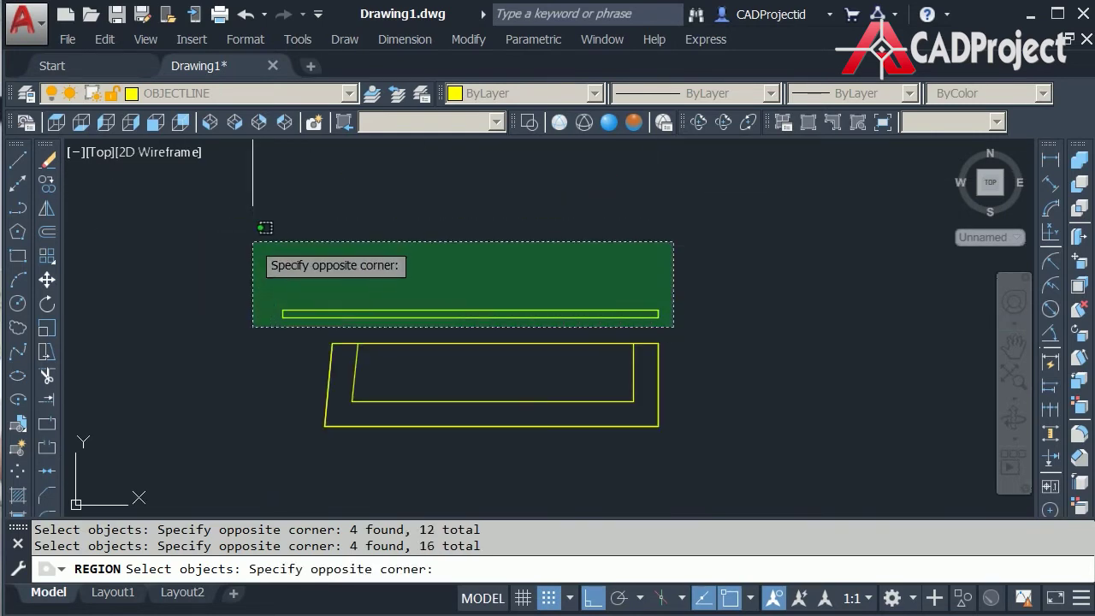
{"action": "left_click", "coordinate": [254, 238]}
{"action": "key", "text": "Return"}
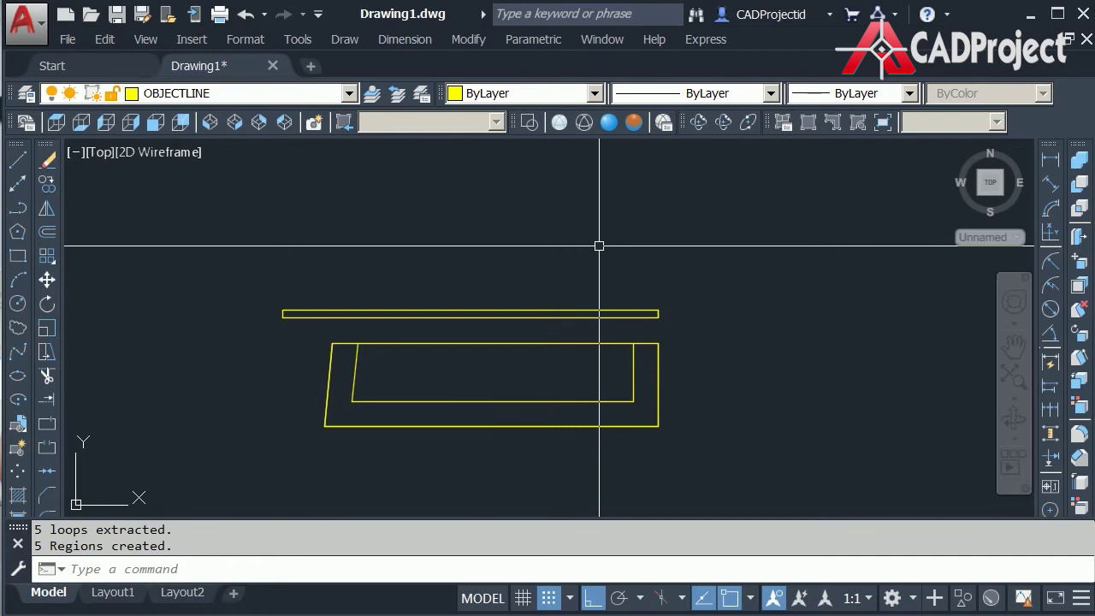
- Extrude the five shelf regions to a height of 1940
{"action": "type", "text": "ext"}
{"action": "key", "text": "Return"}
{"action": "left_click", "coordinate": [680, 321]}
{"action": "left_click", "coordinate": [191, 208]}
{"action": "scroll", "coordinate": [416, 202], "scroll_direction": "down", "scroll_amount": 3}
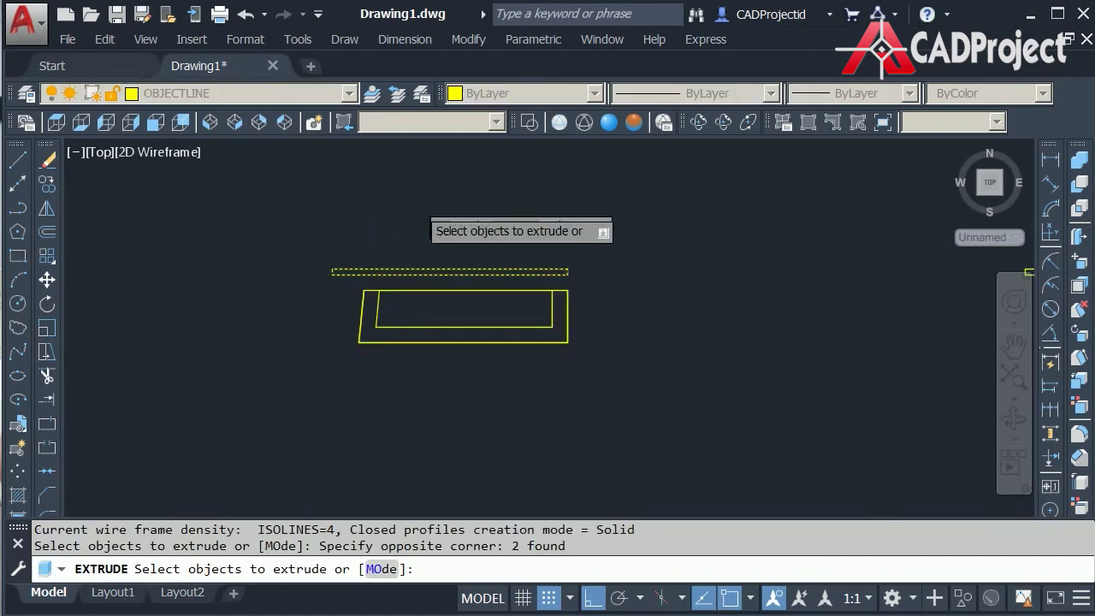
{"action": "scroll", "coordinate": [431, 408], "scroll_direction": "up", "scroll_amount": 4}
{"action": "left_click", "coordinate": [539, 321]}
{"action": "left_click", "coordinate": [274, 220]}
{"action": "middle_click_drag", "start_coordinate": [338, 257], "coordinate": [424, 531]}
{"action": "left_click", "coordinate": [628, 340]}
{"action": "left_click", "coordinate": [303, 219]}
{"action": "middle_click_drag", "start_coordinate": [456, 208], "coordinate": [438, 271]}
{"action": "left_click", "coordinate": [596, 395]}
{"action": "left_click", "coordinate": [476, 291]}
{"action": "middle_click_drag", "start_coordinate": [477, 214], "coordinate": [430, 474]}
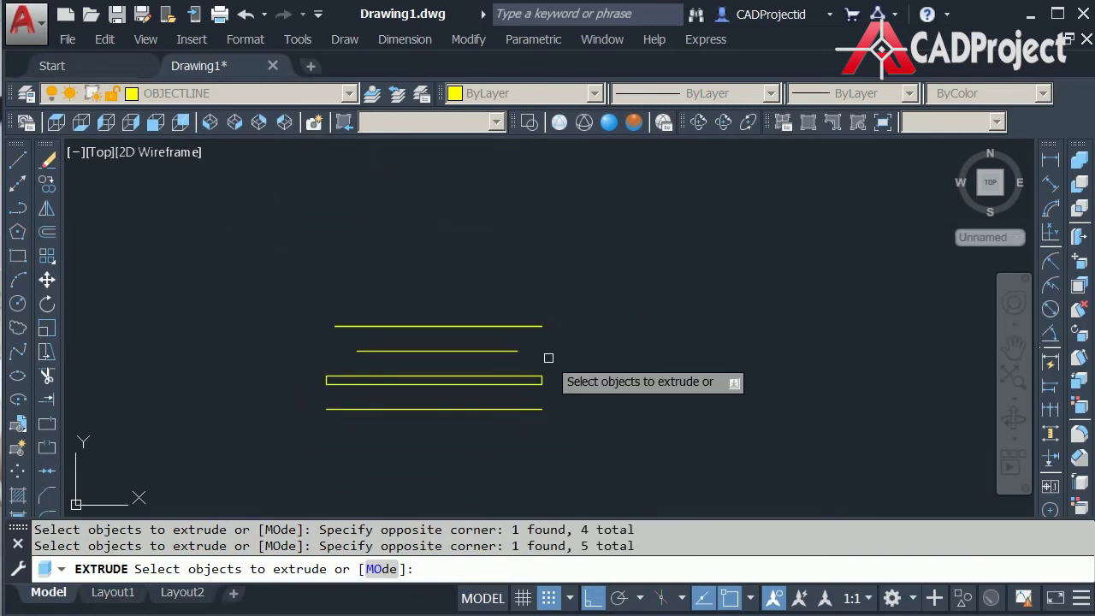
{"action": "key", "text": "Return"}
{"action": "scroll", "coordinate": [564, 381], "scroll_direction": "down", "scroll_amount": 3}
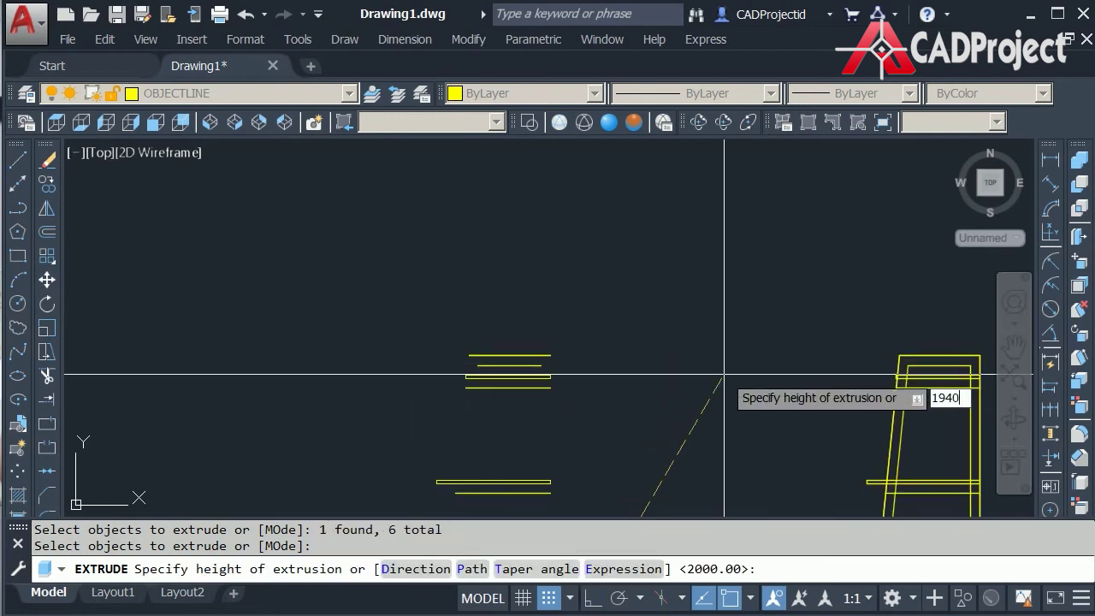
{"action": "key", "text": "Return"}
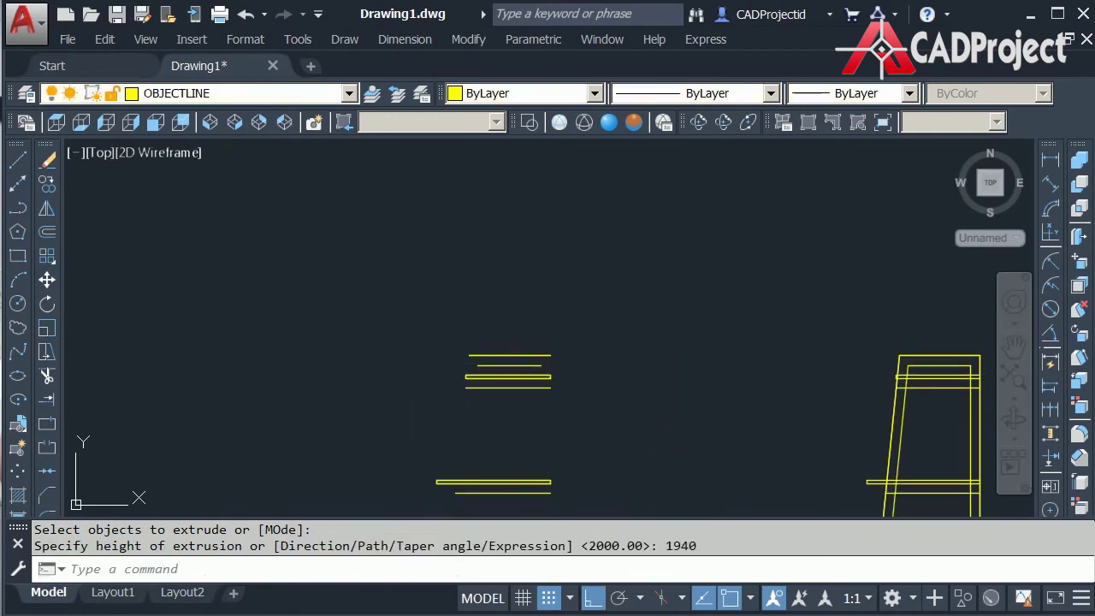
- Switch to the SW Isometric view and move the extruded shelves along the X axis, clear of the side-view drawings
{"action": "left_click", "coordinate": [212, 125]}
{"action": "type", "text": "m"}
{"action": "key", "text": "Return"}
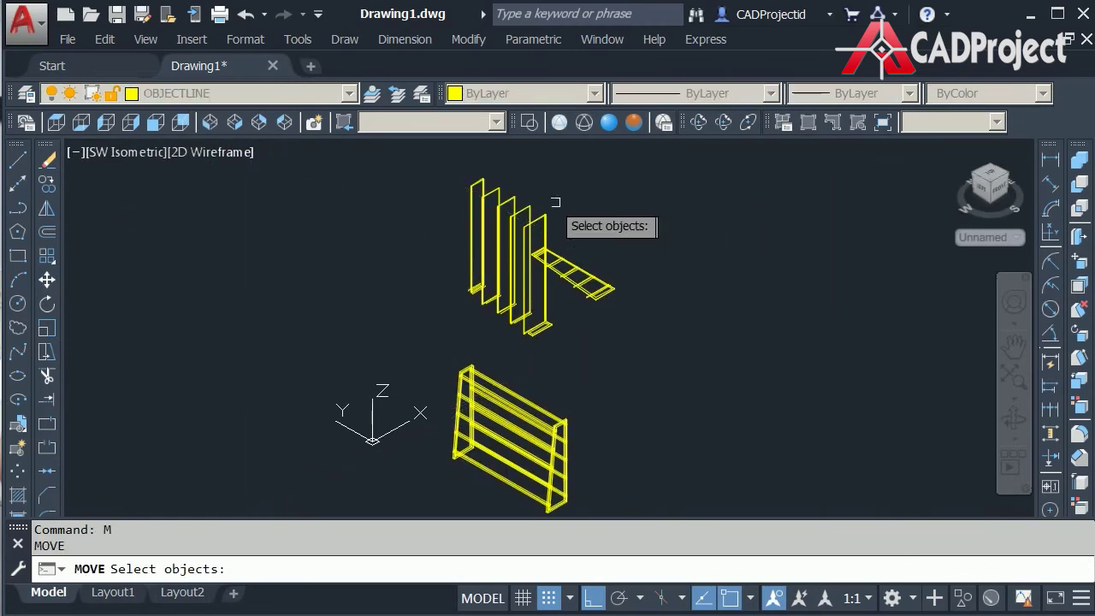
{"action": "left_click", "coordinate": [563, 207]}
{"action": "left_click", "coordinate": [450, 185]}
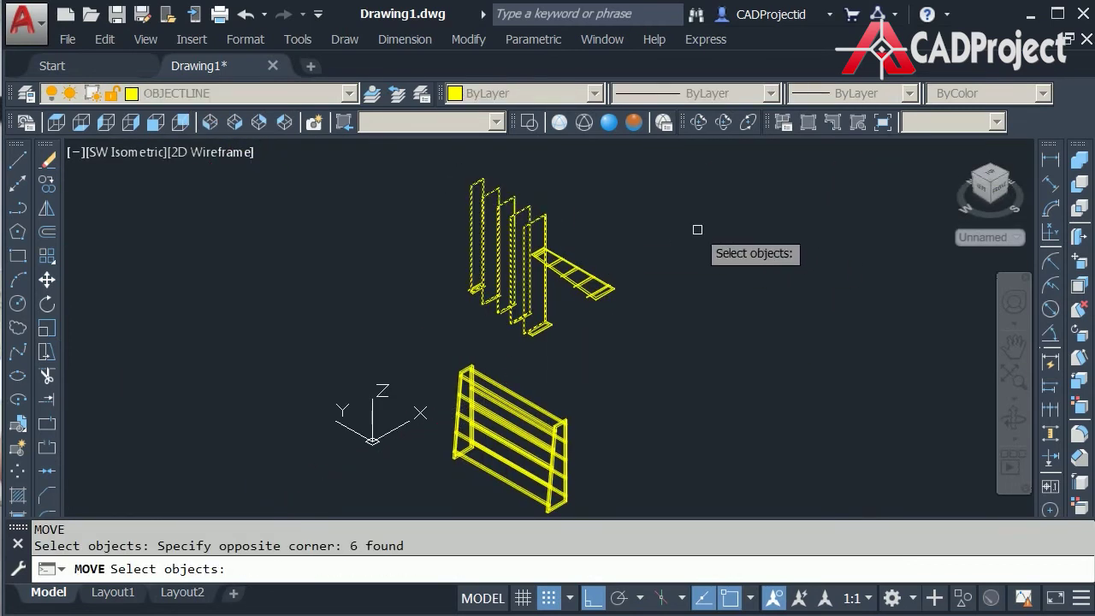
{"action": "key", "text": "Return"}
{"action": "left_click", "coordinate": [664, 198]}
{"action": "left_click", "coordinate": [843, 304]}
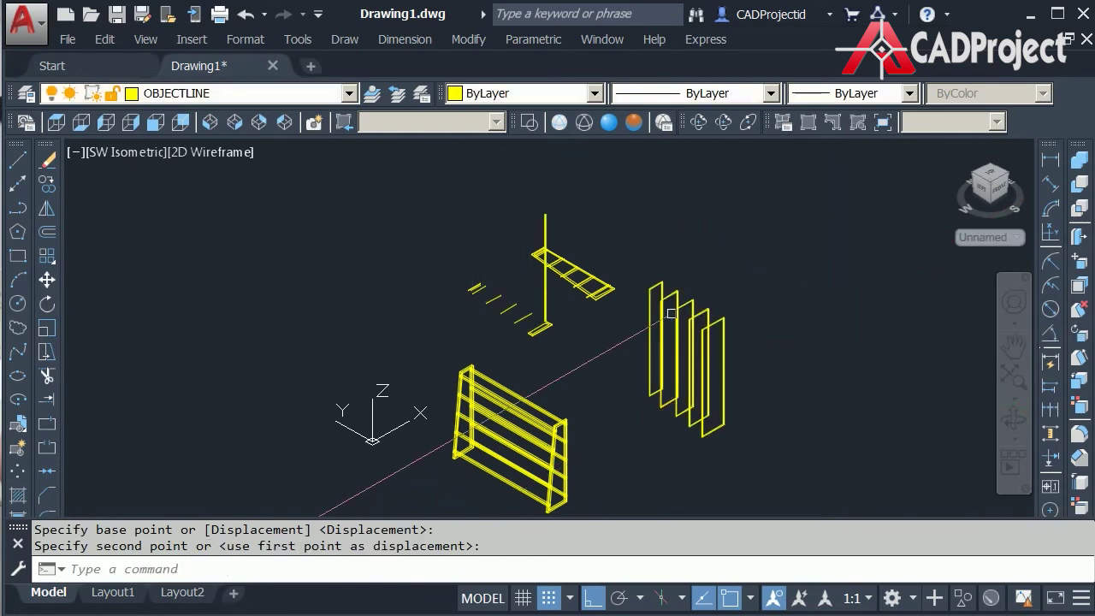
- Rotate the five upright shelves a quarter turn about the X axis with 3DROTATE so they lie flat along the rack's length
{"action": "scroll", "coordinate": [562, 310], "scroll_direction": "up", "scroll_amount": 5}
{"action": "scroll", "coordinate": [561, 310], "scroll_direction": "down", "scroll_amount": 5}
{"action": "scroll", "coordinate": [690, 385], "scroll_direction": "up", "scroll_amount": 4}
{"action": "scroll", "coordinate": [600, 392], "scroll_direction": "up", "scroll_amount": 3}
{"action": "scroll", "coordinate": [600, 393], "scroll_direction": "down", "scroll_amount": 2}
{"action": "middle_click_drag", "start_coordinate": [659, 396], "coordinate": [813, 306]}
{"action": "scroll", "coordinate": [813, 305], "scroll_direction": "down", "scroll_amount": 2}
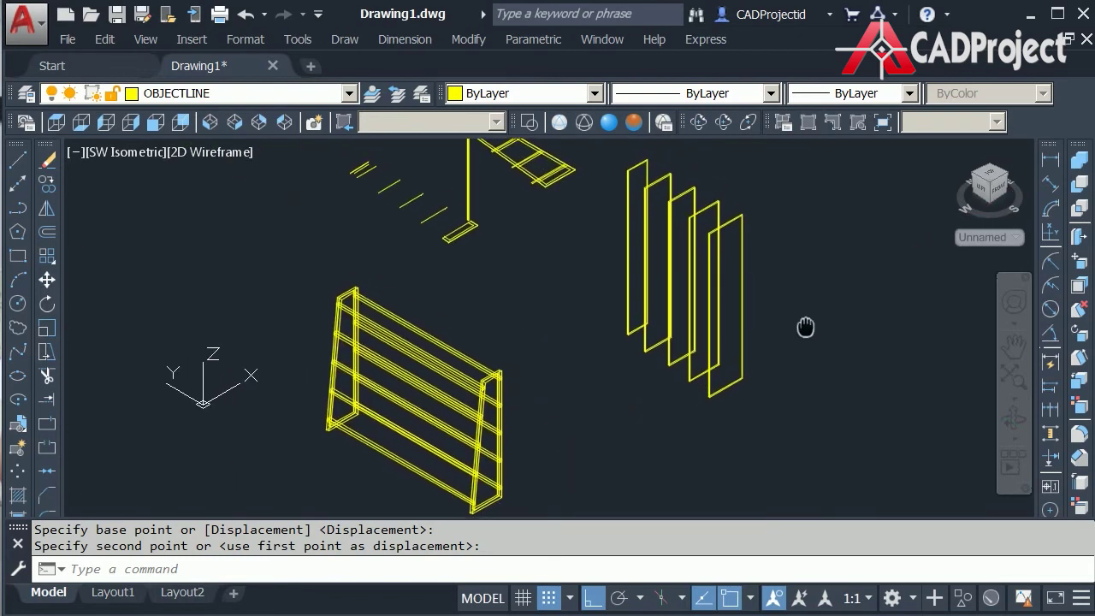
{"action": "scroll", "coordinate": [796, 321], "scroll_direction": "up", "scroll_amount": 2}
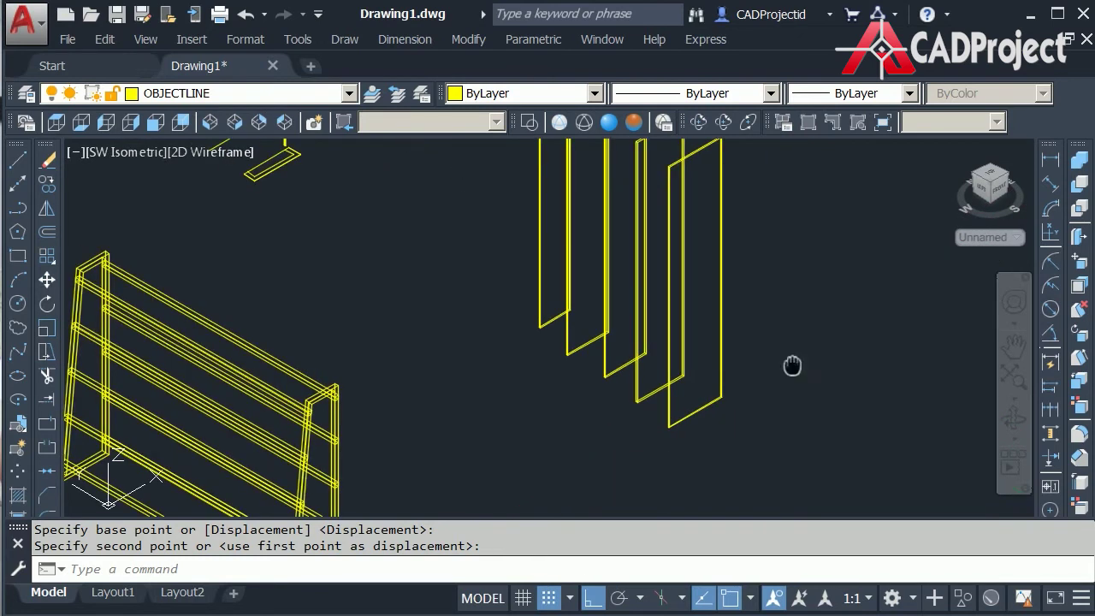
{"action": "scroll", "coordinate": [768, 342], "scroll_direction": "down", "scroll_amount": 4}
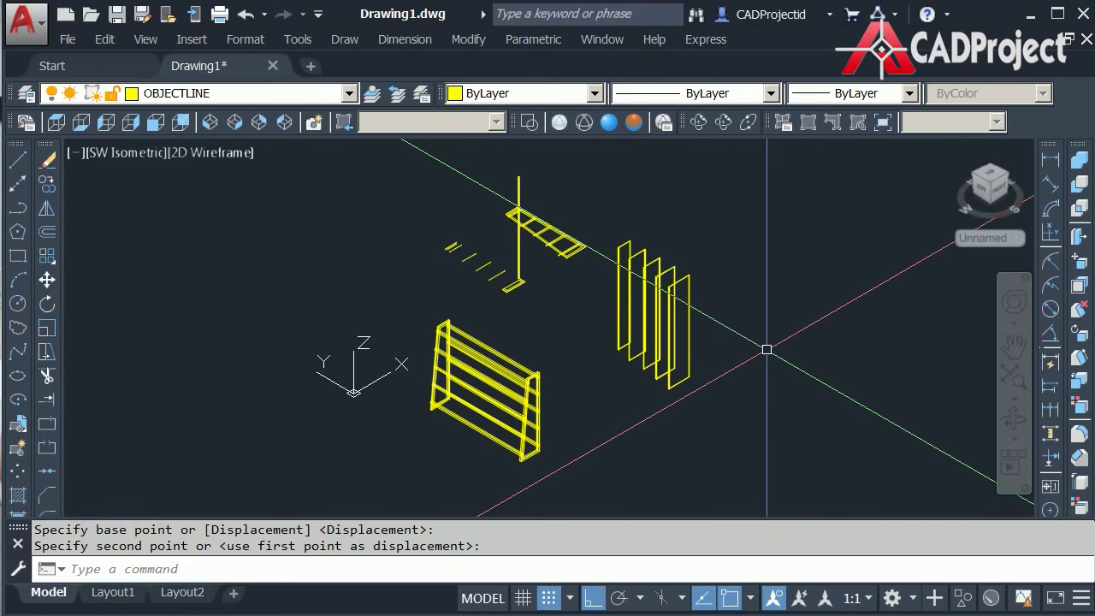
{"action": "type", "text": "3DR"}
{"action": "key", "text": "Return"}
{"action": "left_click", "coordinate": [726, 347]}
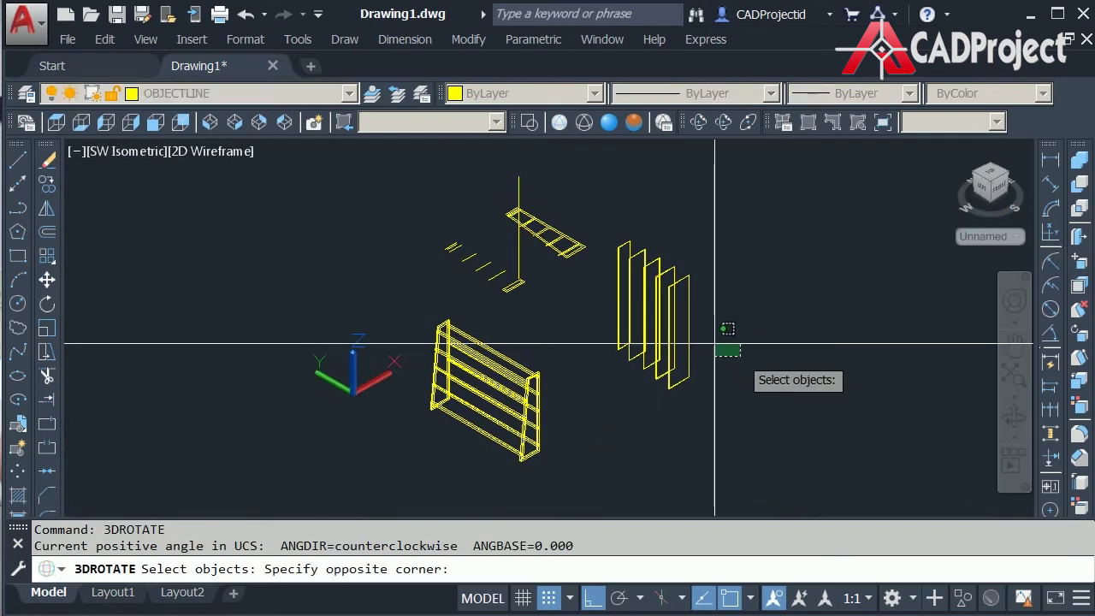
{"action": "left_click", "coordinate": [608, 301]}
{"action": "right_click", "coordinate": [698, 342]}
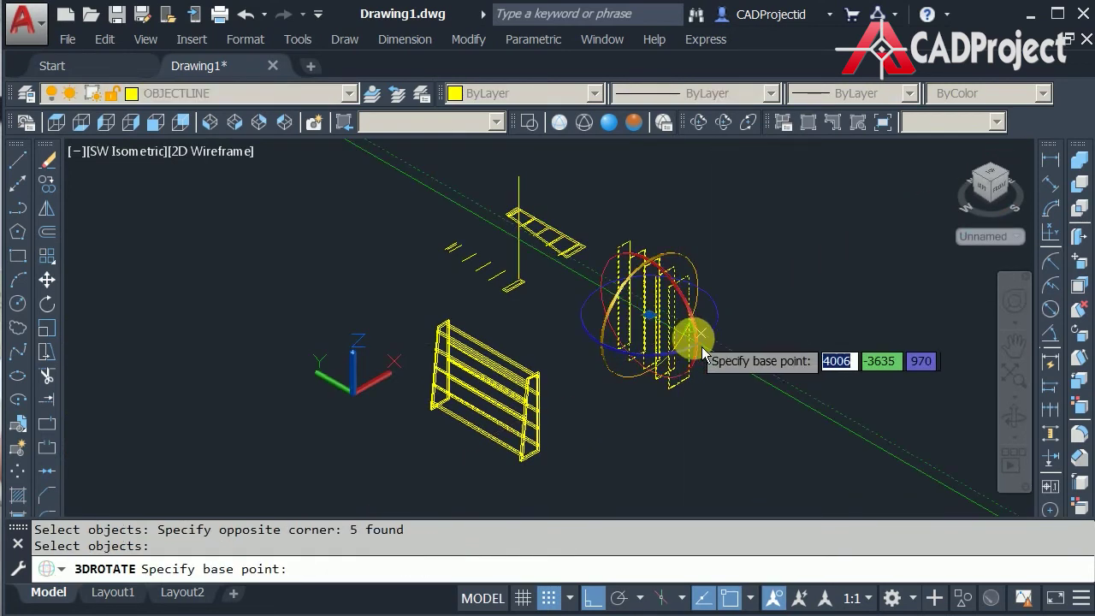
{"action": "left_click", "coordinate": [697, 345]}
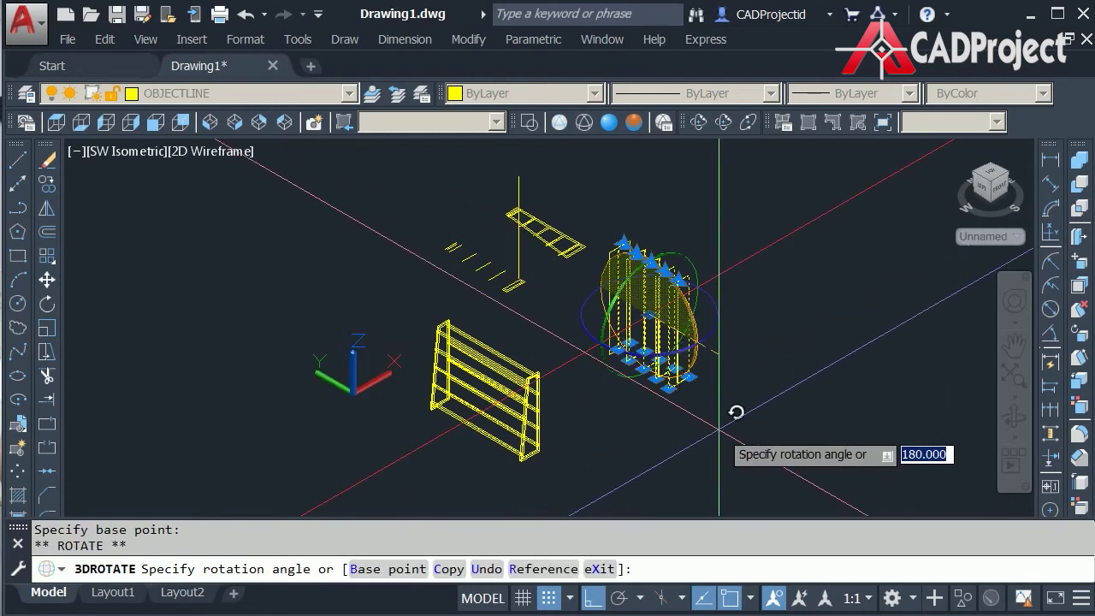
{"action": "left_click", "coordinate": [774, 207]}
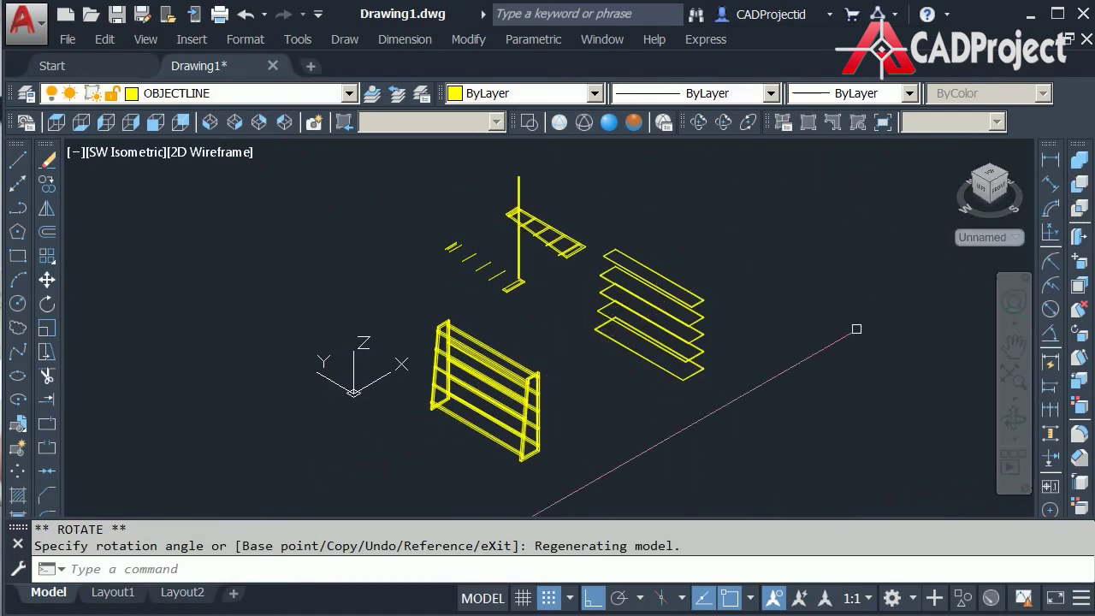
- Move the five flat shelves into the rack, placing the bottom shelf's outer corner on the corner at the near frame's rear upright
{"action": "middle_click_drag", "start_coordinate": [774, 343], "coordinate": [779, 278]}
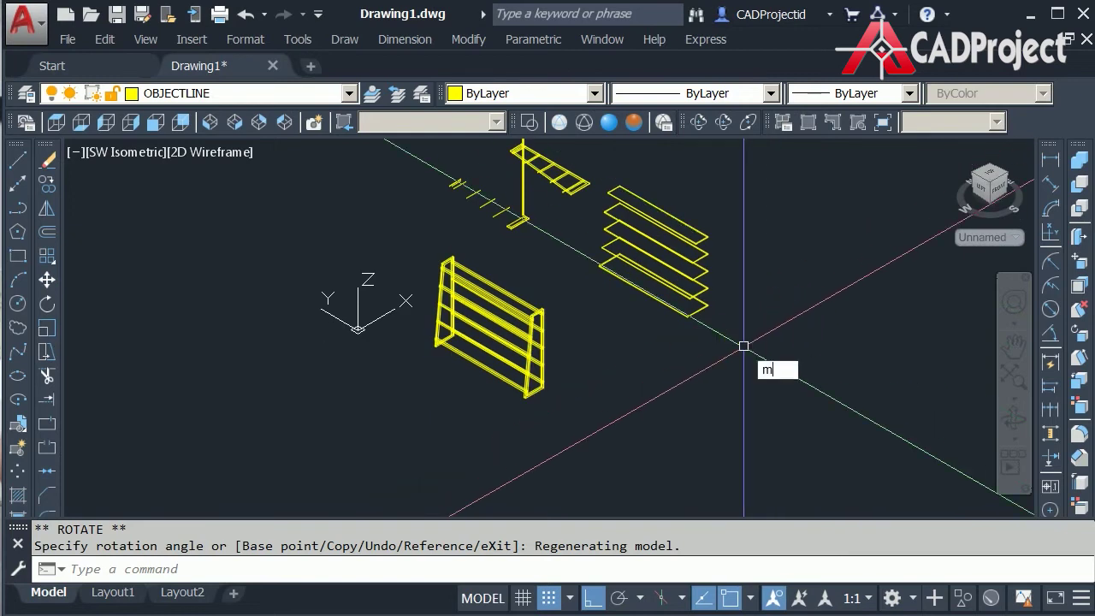
{"action": "key", "text": "Return"}
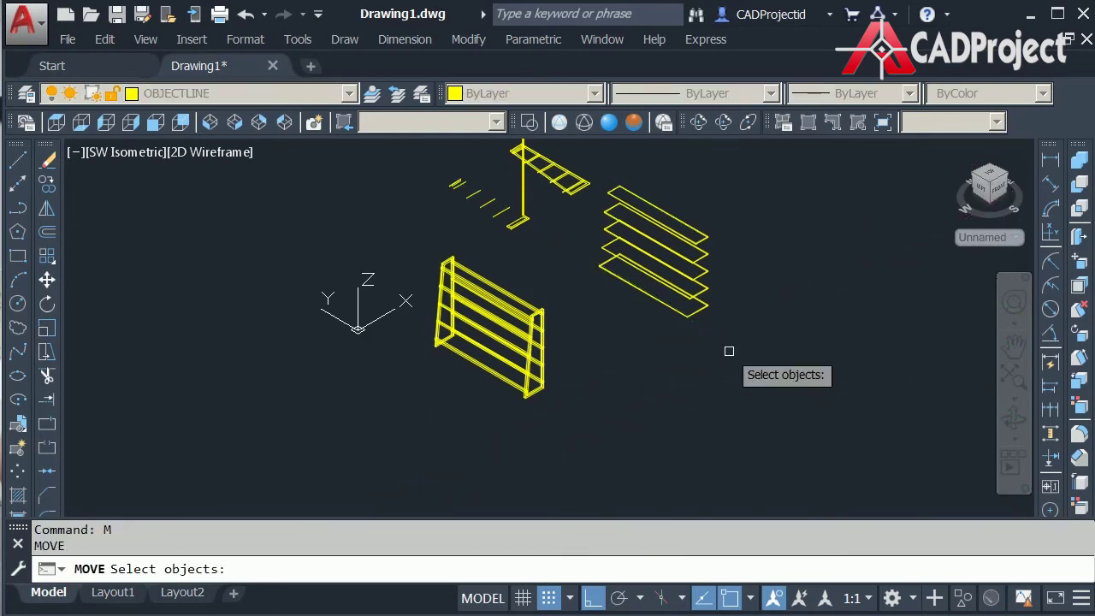
{"action": "left_click", "coordinate": [729, 346]}
{"action": "left_click", "coordinate": [659, 206]}
{"action": "scroll", "coordinate": [676, 283], "scroll_direction": "up", "scroll_amount": 6}
{"action": "key", "text": "Return"}
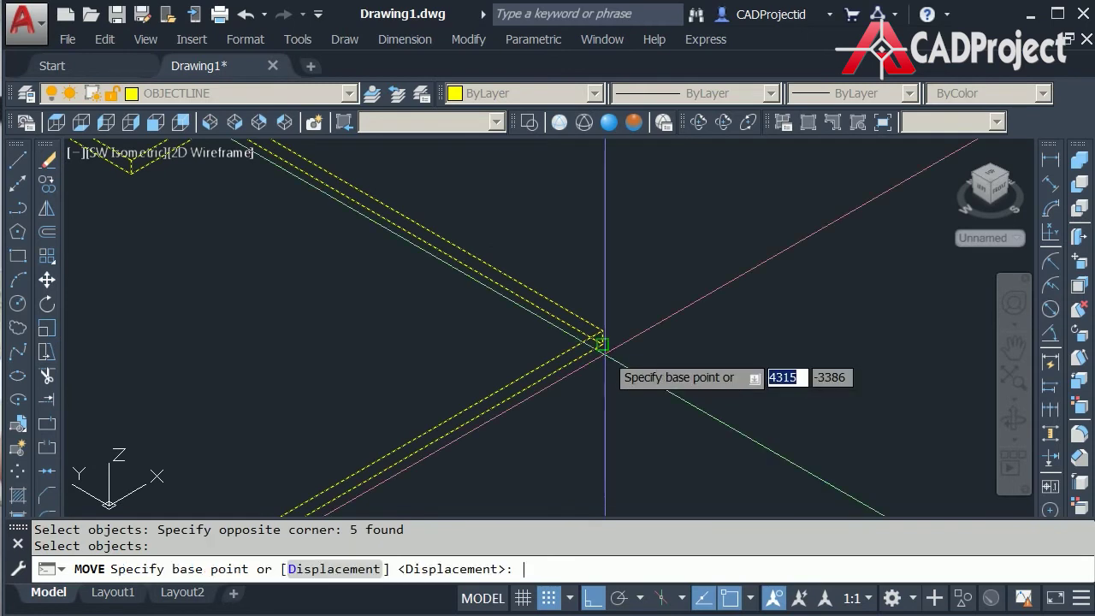
{"action": "left_click", "coordinate": [602, 343]}
{"action": "scroll", "coordinate": [603, 343], "scroll_direction": "down", "scroll_amount": 4}
{"action": "middle_click_drag", "start_coordinate": [599, 396], "coordinate": [877, 231]}
{"action": "scroll", "coordinate": [654, 320], "scroll_direction": "down", "scroll_amount": 4}
{"action": "middle_click_drag", "start_coordinate": [665, 319], "coordinate": [877, 237]}
{"action": "scroll", "coordinate": [565, 384], "scroll_direction": "up", "scroll_amount": 5}
{"action": "scroll", "coordinate": [431, 231], "scroll_direction": "up", "scroll_amount": 2}
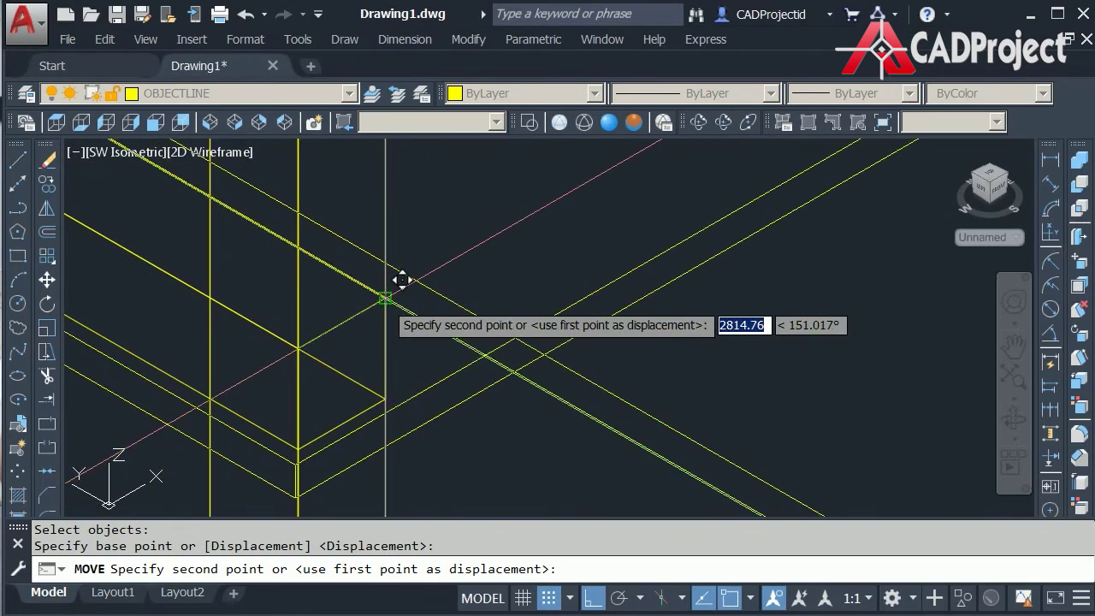
{"action": "left_click", "coordinate": [386, 300]}
- Switch to the Top view and move the five shelves 30 along the positive Y direction to fit between the side frames
{"action": "left_click", "coordinate": [65, 130]}
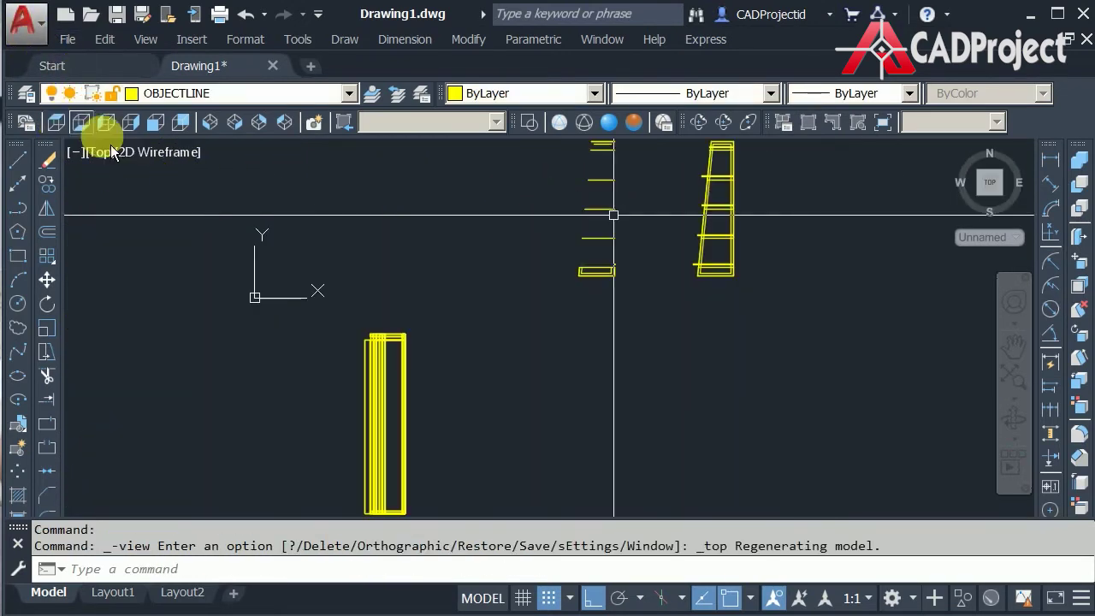
{"action": "scroll", "coordinate": [385, 368], "scroll_direction": "up", "scroll_amount": 5}
{"action": "type", "text": "m"}
{"action": "key", "text": "Return"}
{"action": "scroll", "coordinate": [342, 244], "scroll_direction": "up", "scroll_amount": 4}
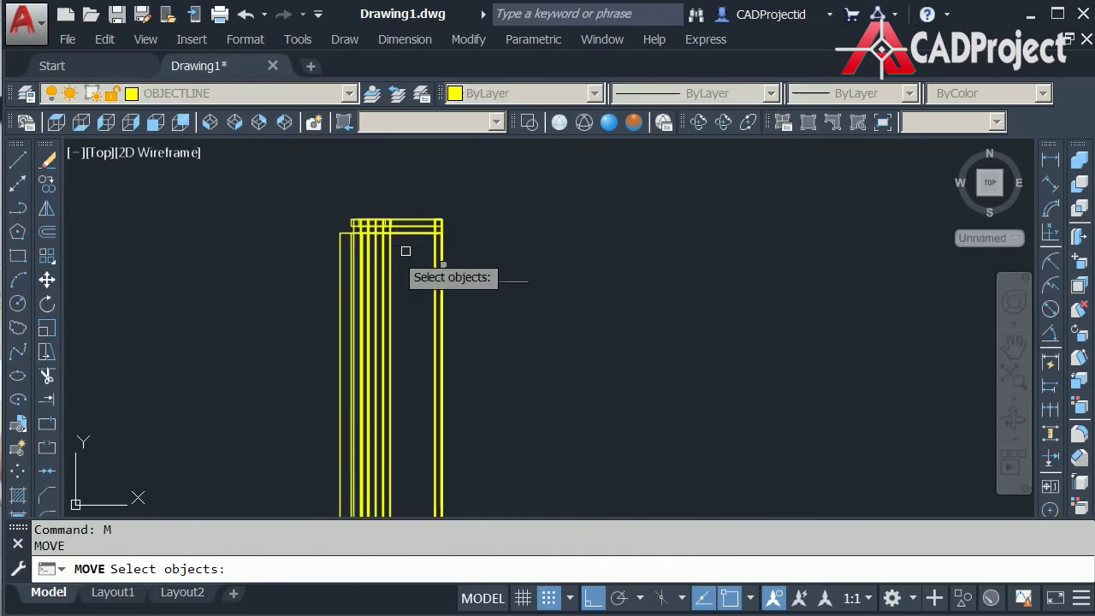
{"action": "left_click", "coordinate": [664, 291]}
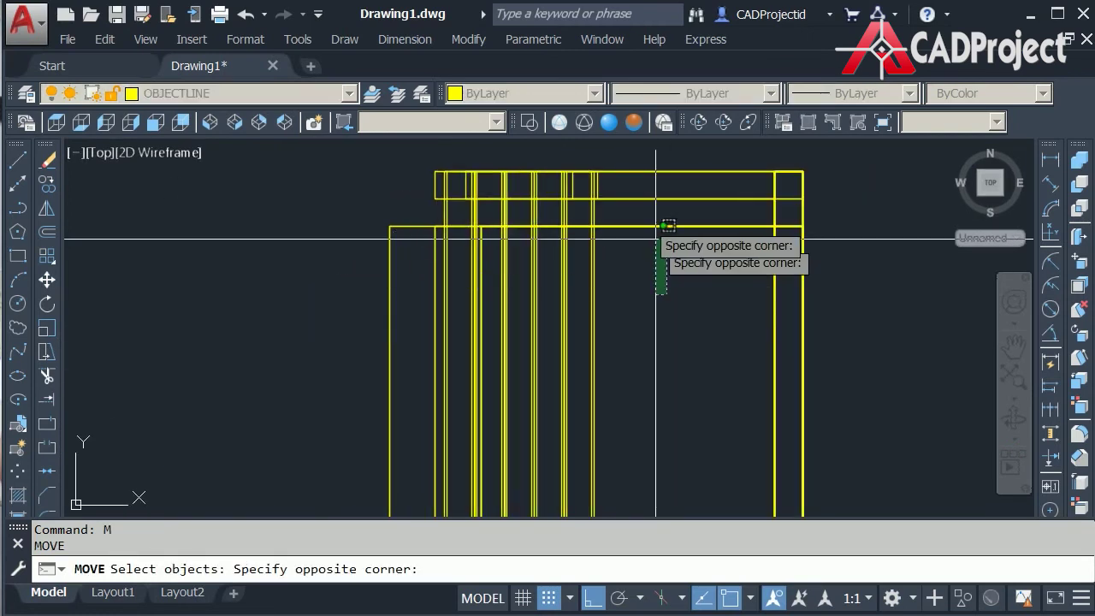
{"action": "left_click", "coordinate": [638, 213]}
{"action": "left_click", "coordinate": [685, 251]}
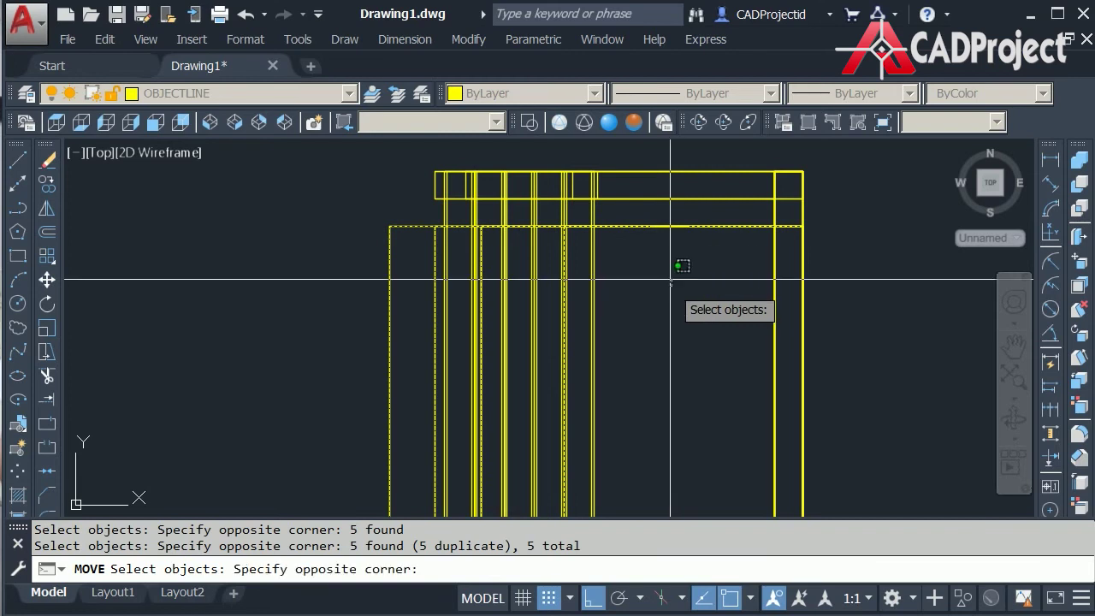
{"action": "left_click", "coordinate": [642, 223]}
{"action": "scroll", "coordinate": [372, 247], "scroll_direction": "up", "scroll_amount": 4}
{"action": "scroll", "coordinate": [372, 248], "scroll_direction": "down", "scroll_amount": 8}
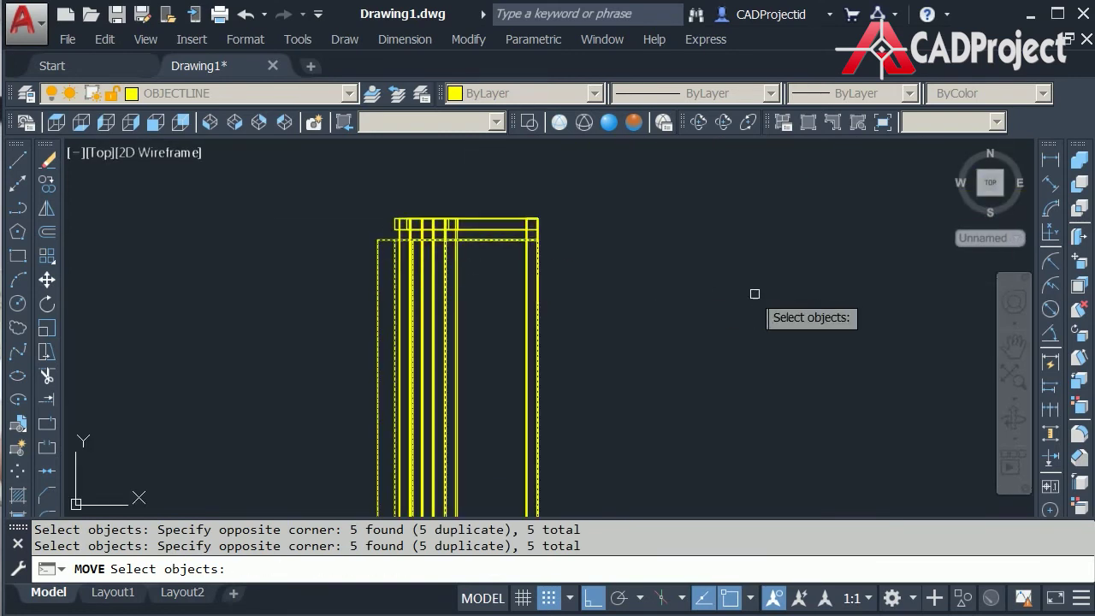
{"action": "key", "text": "Return"}
{"action": "left_click", "coordinate": [650, 351]}
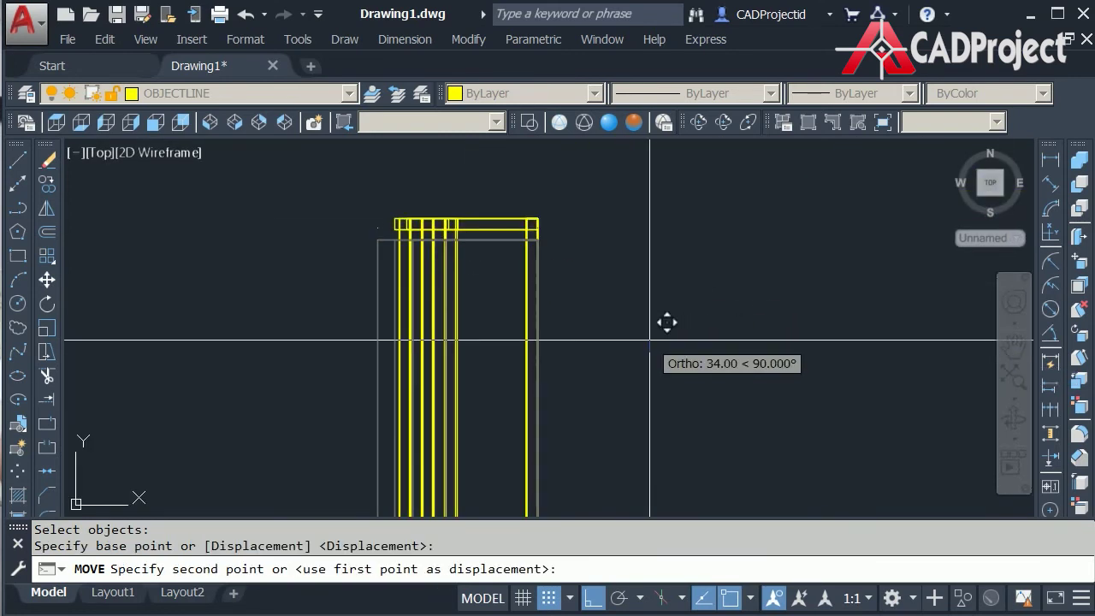
{"action": "type", "text": "30"}
{"action": "key", "text": "Return"}
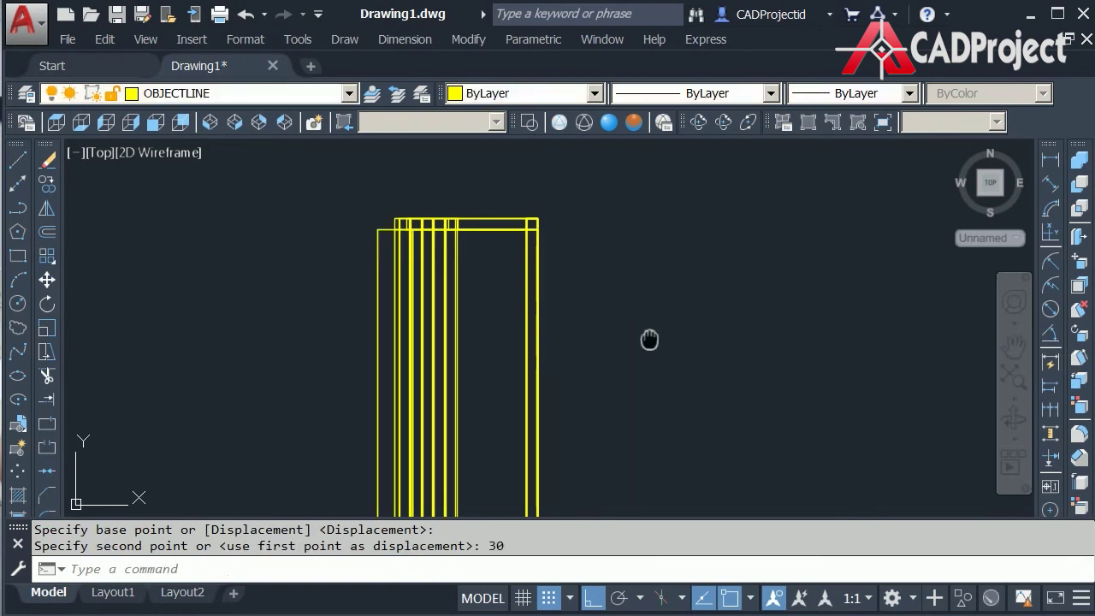
- Return to the SW Isometric view and examine how the shelves sit between the side frames and on the support bars
{"action": "left_click", "coordinate": [284, 123]}
{"action": "left_click", "coordinate": [212, 122]}
{"action": "scroll", "coordinate": [616, 497], "scroll_direction": "up", "scroll_amount": 9}
{"action": "middle_click_drag", "start_coordinate": [481, 247], "coordinate": [536, 499]}
{"action": "middle_click_drag", "start_coordinate": [548, 420], "coordinate": [651, 390]}
{"action": "scroll", "coordinate": [610, 319], "scroll_direction": "down", "scroll_amount": 2}
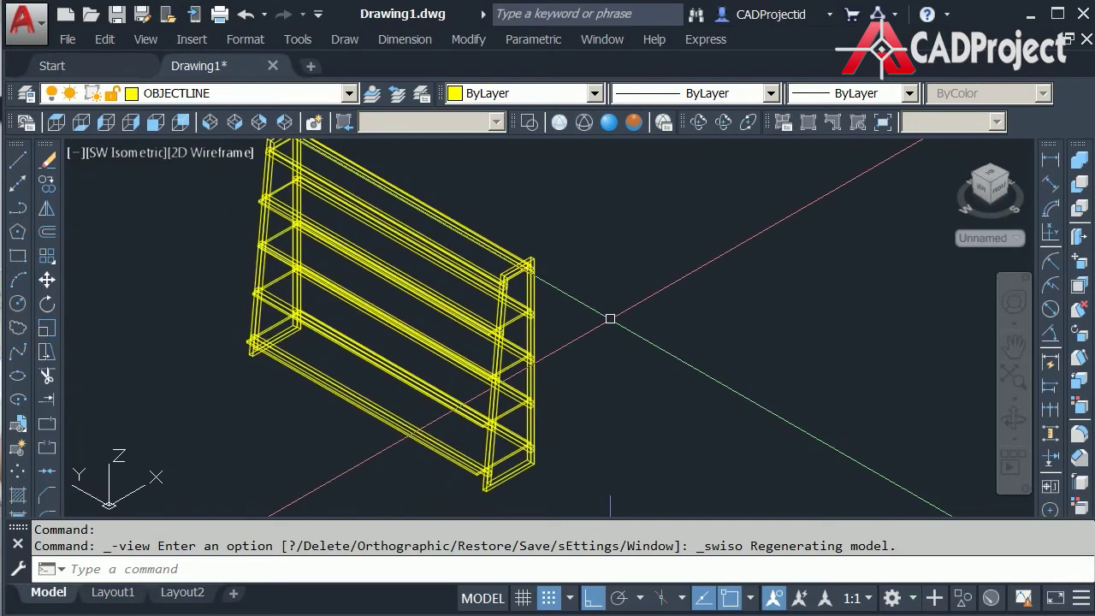
{"action": "middle_click_drag", "start_coordinate": [672, 280], "coordinate": [639, 320]}
{"action": "scroll", "coordinate": [599, 351], "scroll_direction": "up", "scroll_amount": 8}
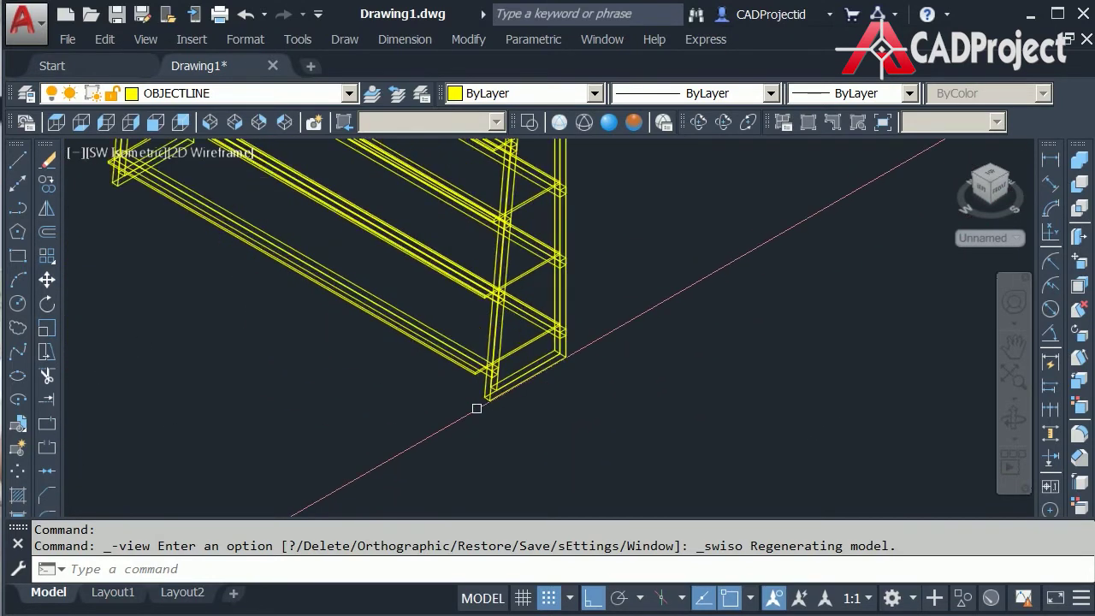
{"action": "scroll", "coordinate": [468, 346], "scroll_direction": "down", "scroll_amount": 8}
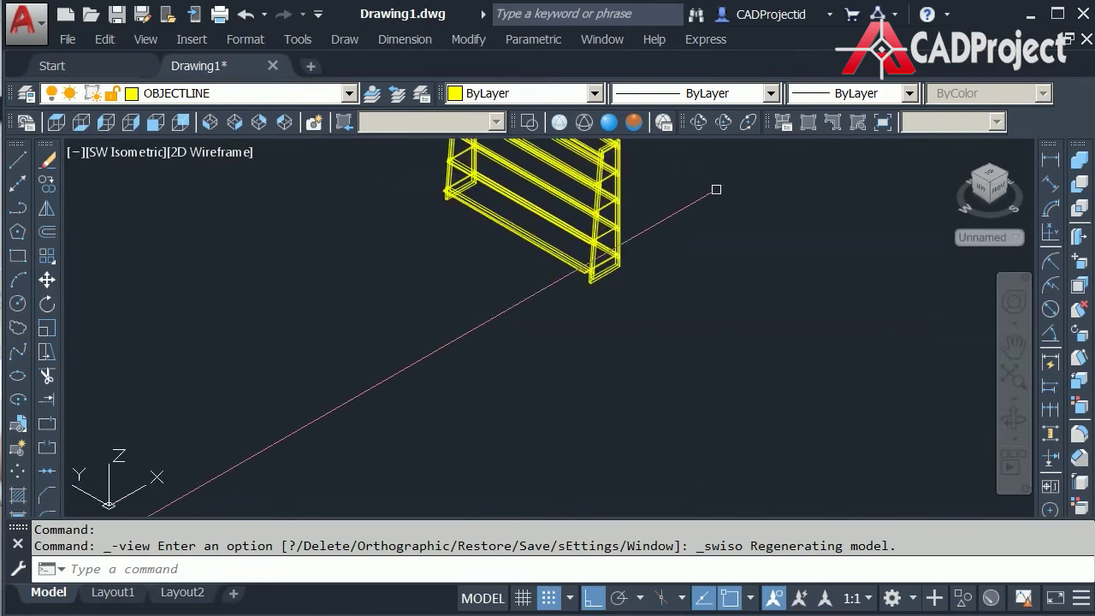
- Delete the leftover side-view drawings and outlines behind the rack, keeping only the 3D rack
{"action": "middle_click_drag", "start_coordinate": [713, 186], "coordinate": [582, 372]}
{"action": "middle_click_drag", "start_coordinate": [649, 276], "coordinate": [648, 374]}
{"action": "left_click", "coordinate": [650, 377]}
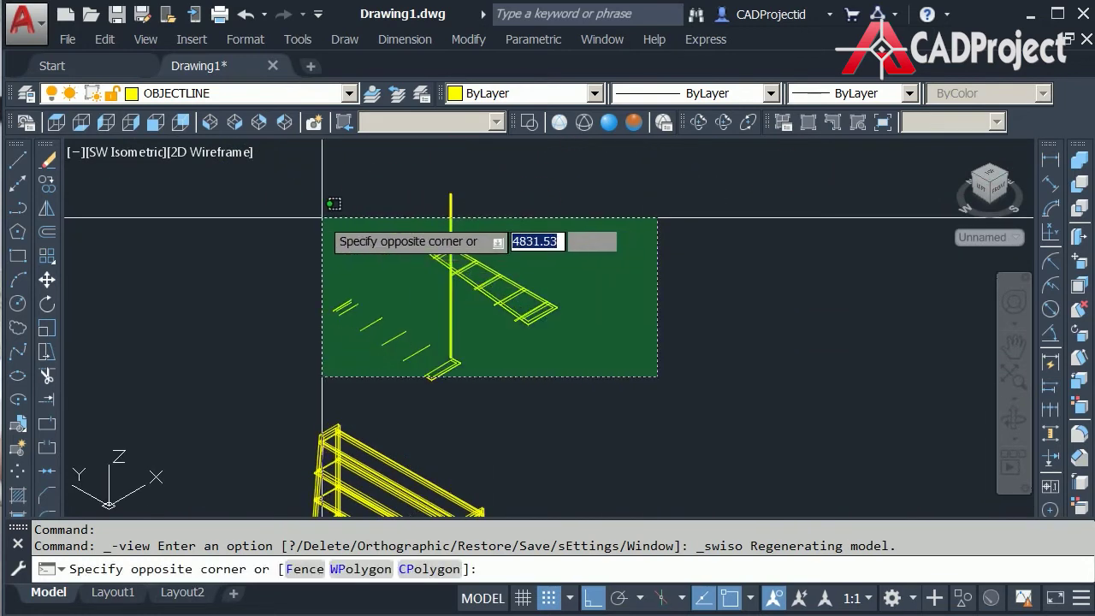
{"action": "left_click", "coordinate": [312, 218]}
{"action": "key", "text": "Delete"}
{"action": "middle_click_drag", "start_coordinate": [614, 288], "coordinate": [642, 134]}
{"action": "scroll", "coordinate": [573, 355], "scroll_direction": "up", "scroll_amount": 3}
{"action": "middle_click_drag", "start_coordinate": [567, 354], "coordinate": [759, 284]}
{"action": "middle_click_drag", "start_coordinate": [685, 327], "coordinate": [696, 326]}
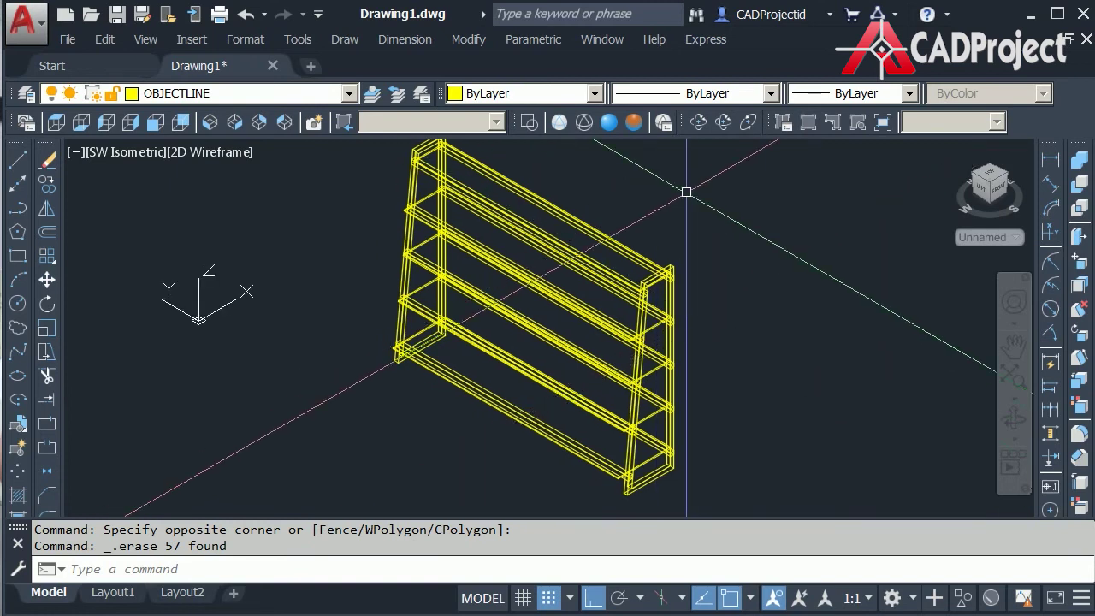
- Compare the Realistic and Conceptual visual styles on the rack from an orbited front angle, leaving it displayed in Realistic
{"action": "left_click", "coordinate": [634, 122]}
{"action": "left_click", "coordinate": [609, 123]}
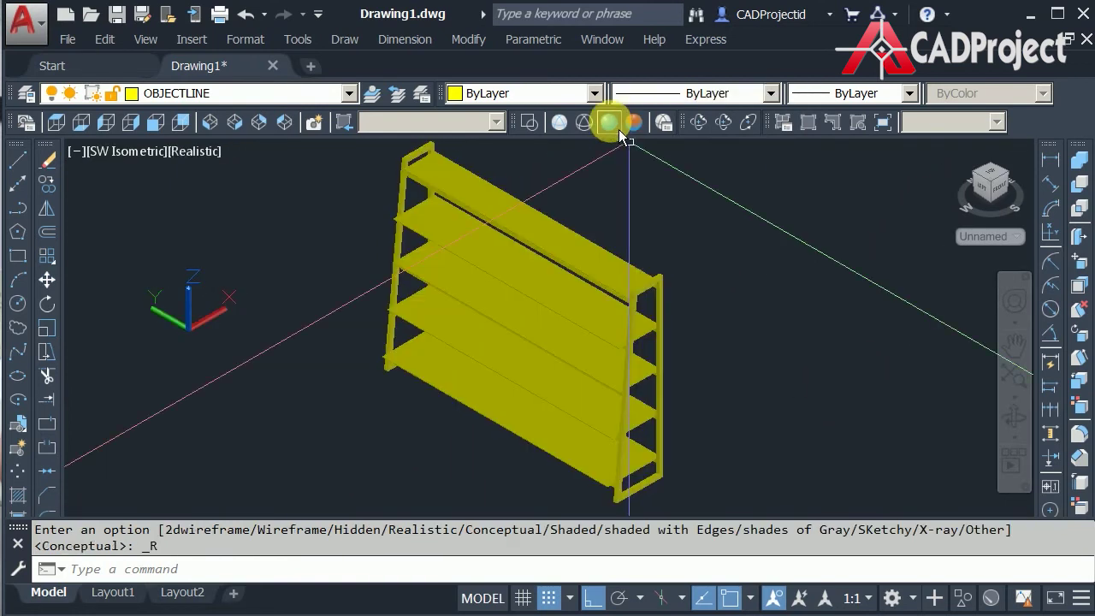
{"action": "left_click", "coordinate": [634, 124]}
{"action": "left_click", "coordinate": [703, 123]}
{"action": "left_click_drag", "start_coordinate": [694, 349], "coordinate": [753, 340]}
{"action": "scroll", "coordinate": [718, 342], "scroll_direction": "up", "scroll_amount": 2}
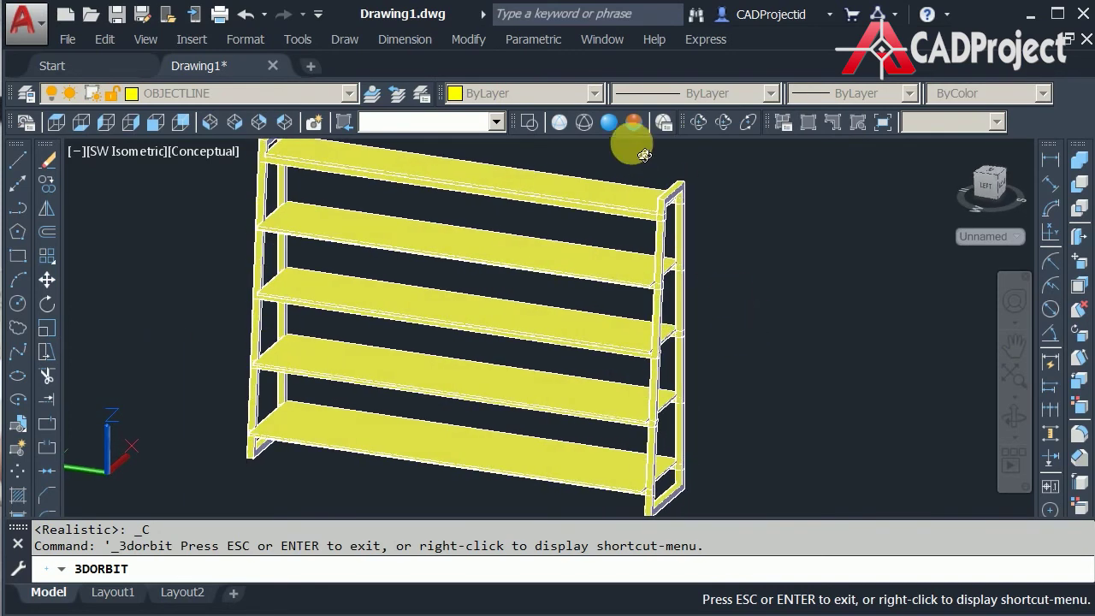
{"action": "left_click", "coordinate": [633, 122]}
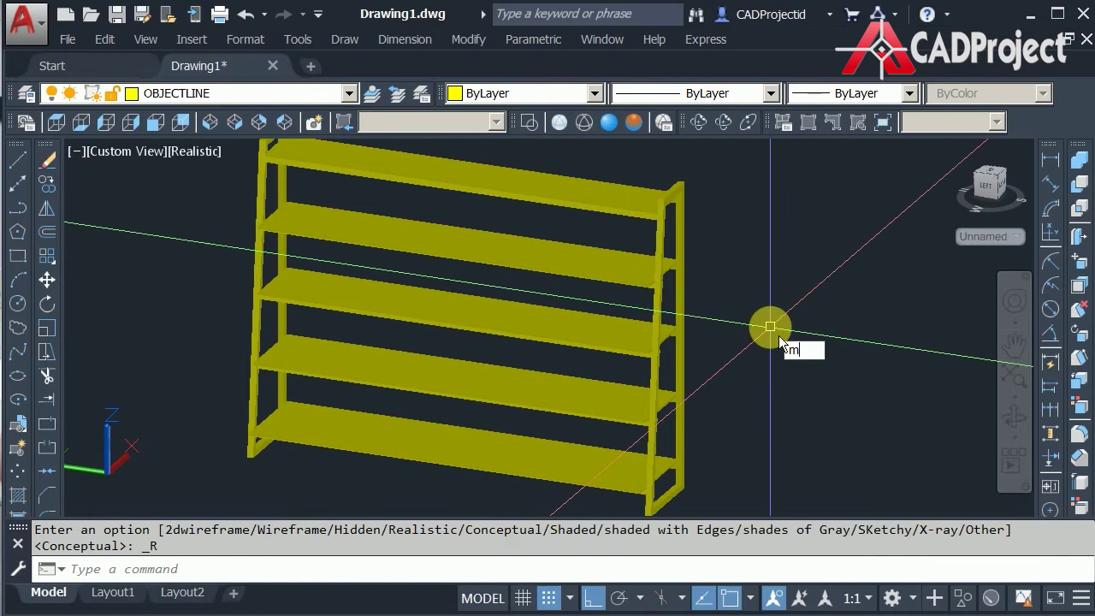
- Assign the Andiroba wood material from the Autodesk Library to the middle shelf using the Materials Browser
{"action": "key", "text": "Return"}
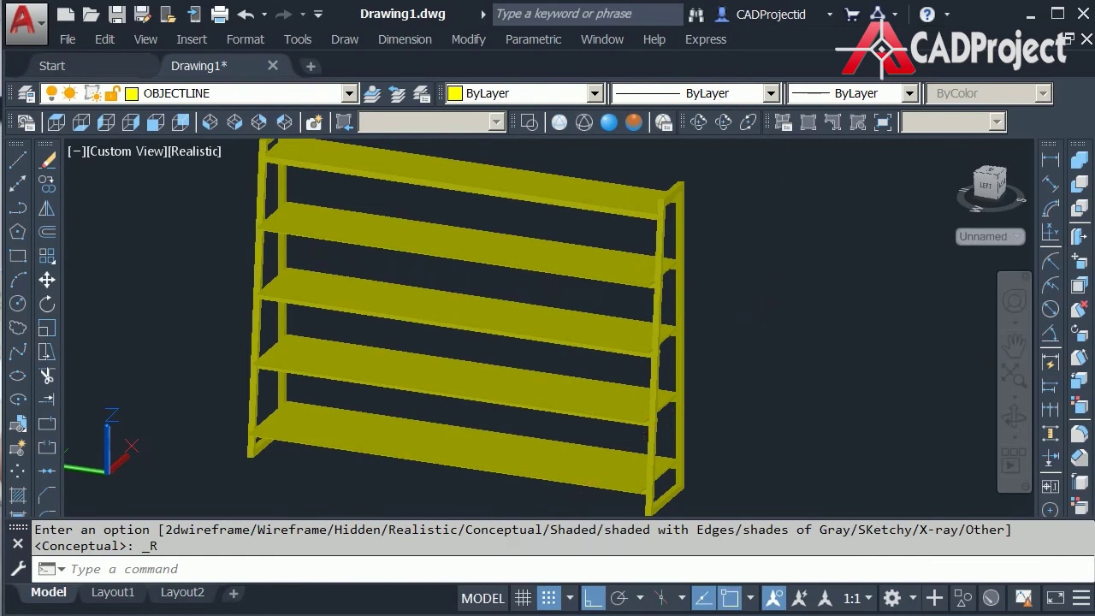
{"action": "key", "text": "Return"}
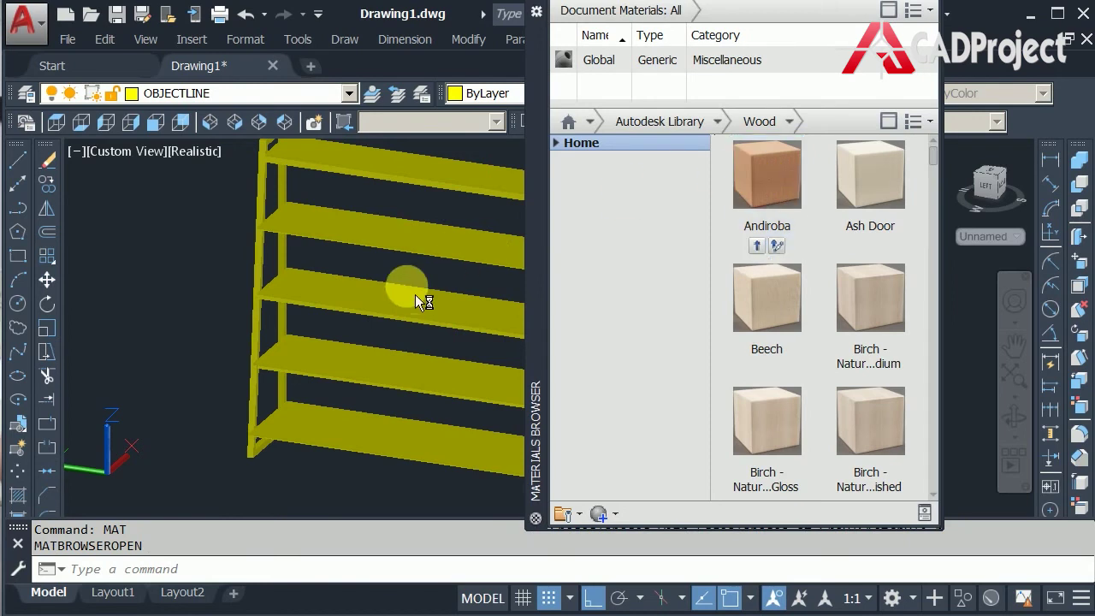
{"action": "left_click_drag", "start_coordinate": [415, 306], "coordinate": [408, 297]}
{"action": "key", "text": "Escape"}
{"action": "left_click", "coordinate": [201, 296]}
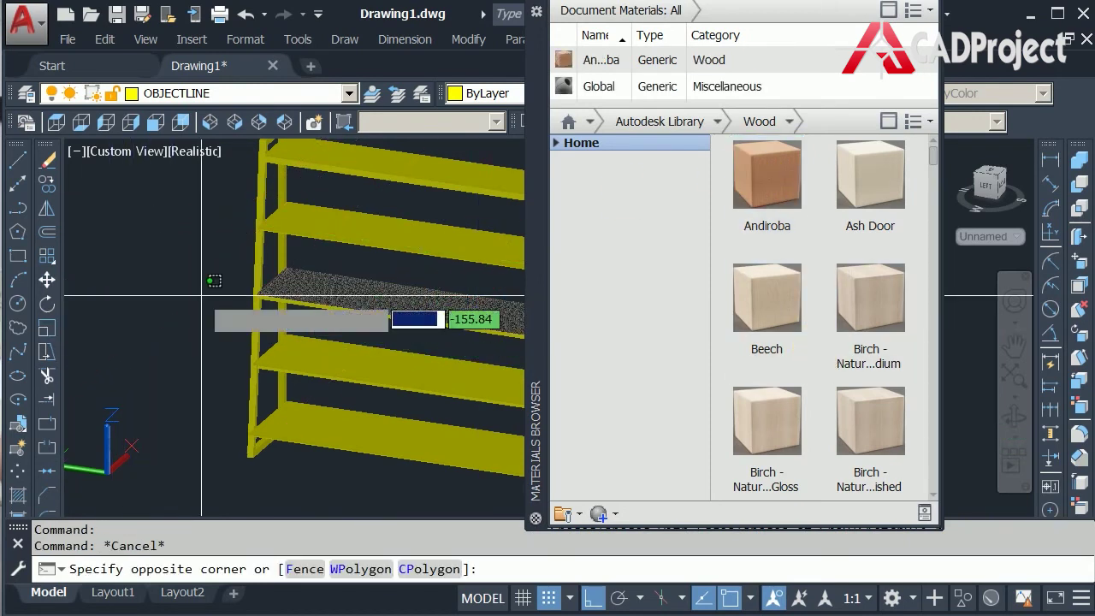
{"action": "key", "text": "Escape"}
{"action": "left_click_drag", "start_coordinate": [766, 176], "coordinate": [419, 307]}
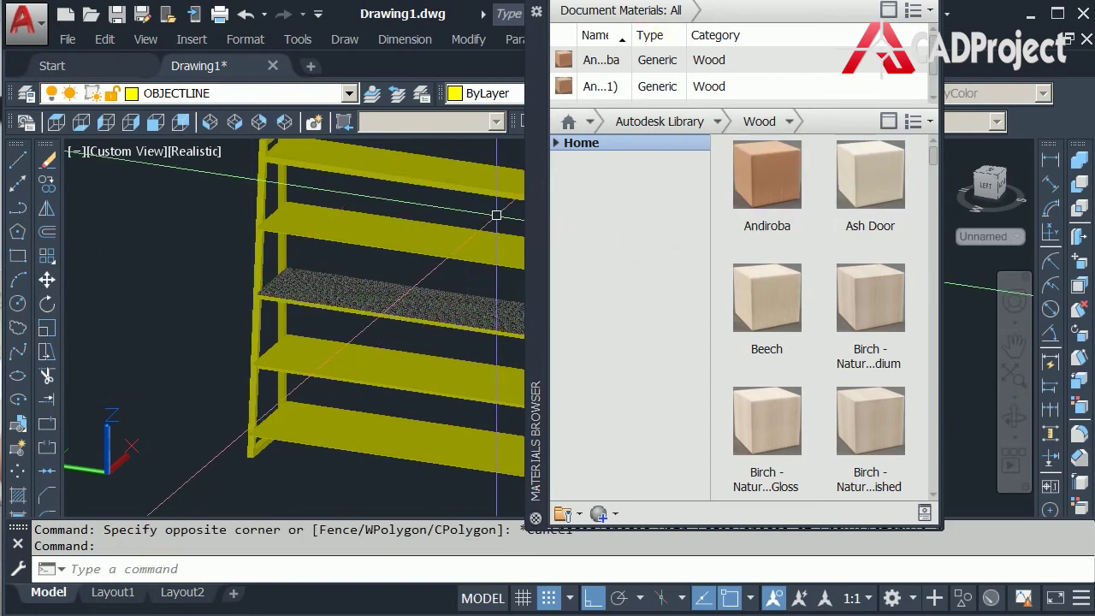
{"action": "left_click", "coordinate": [537, 11]}
- Inspect the middle shelf up close and try a stained cherry gloss wood on it, keeping Andiroba as its final material
{"action": "left_click", "coordinate": [700, 124]}
{"action": "left_click_drag", "start_coordinate": [738, 302], "coordinate": [658, 368]}
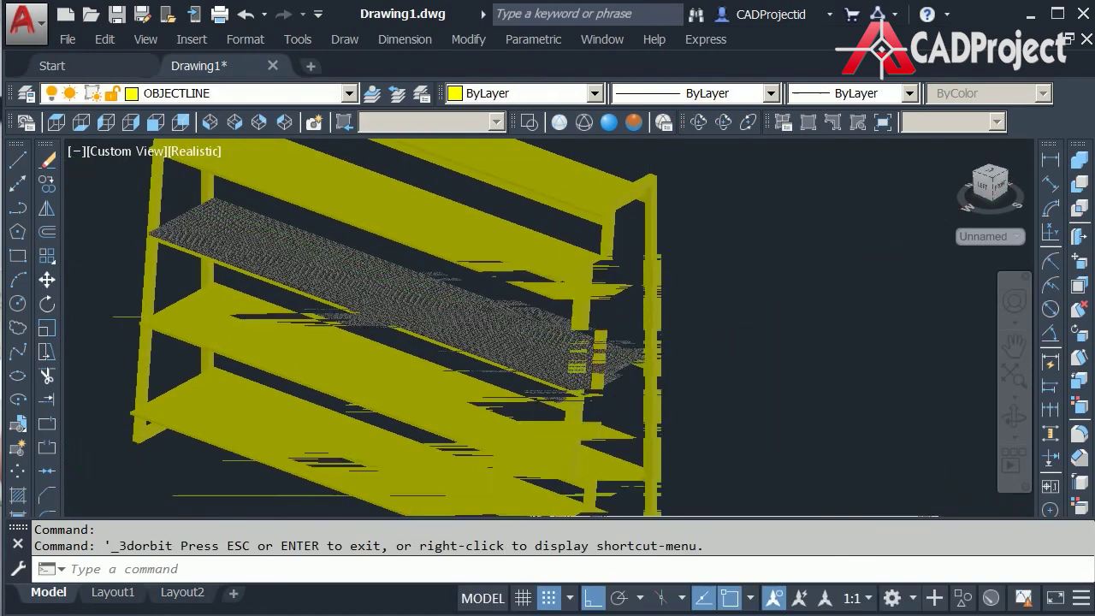
{"action": "scroll", "coordinate": [644, 377], "scroll_direction": "up", "scroll_amount": 8}
{"action": "scroll", "coordinate": [604, 377], "scroll_direction": "down", "scroll_amount": 4}
{"action": "left_click_drag", "start_coordinate": [611, 376], "coordinate": [700, 357]}
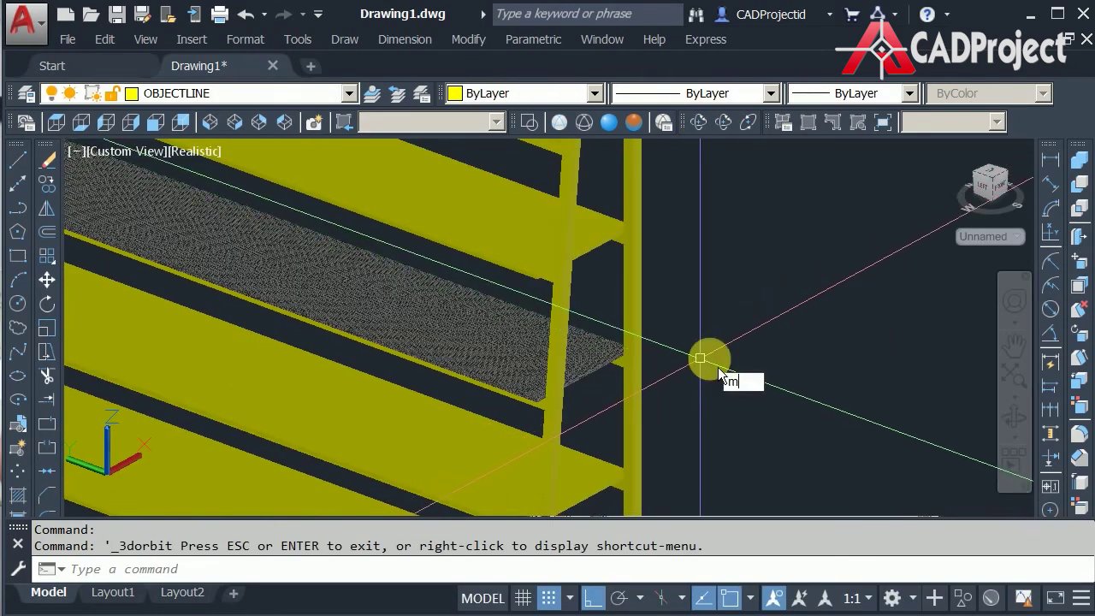
{"action": "key", "text": "Return"}
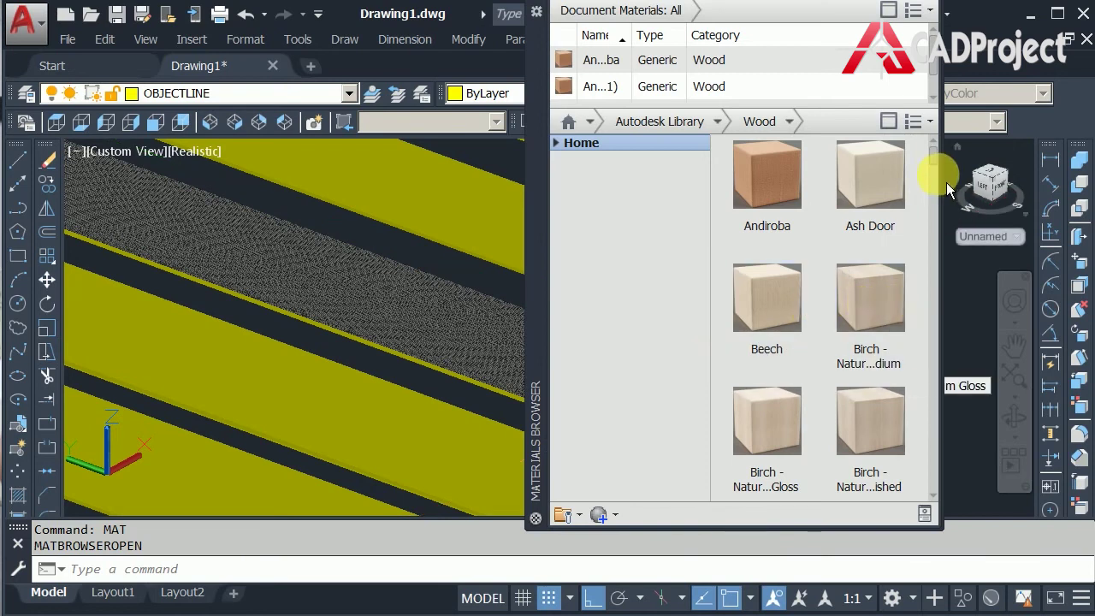
{"action": "left_click_drag", "start_coordinate": [945, 208], "coordinate": [948, 251]}
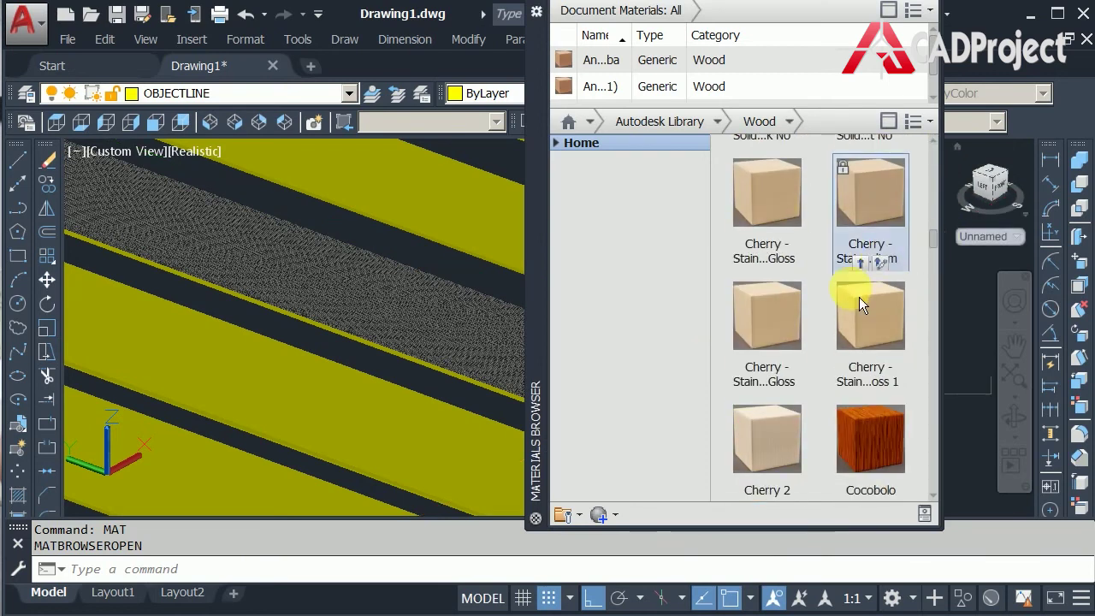
{"action": "left_click_drag", "start_coordinate": [585, 304], "coordinate": [397, 332]}
{"action": "scroll", "coordinate": [397, 332], "scroll_direction": "down", "scroll_amount": 5}
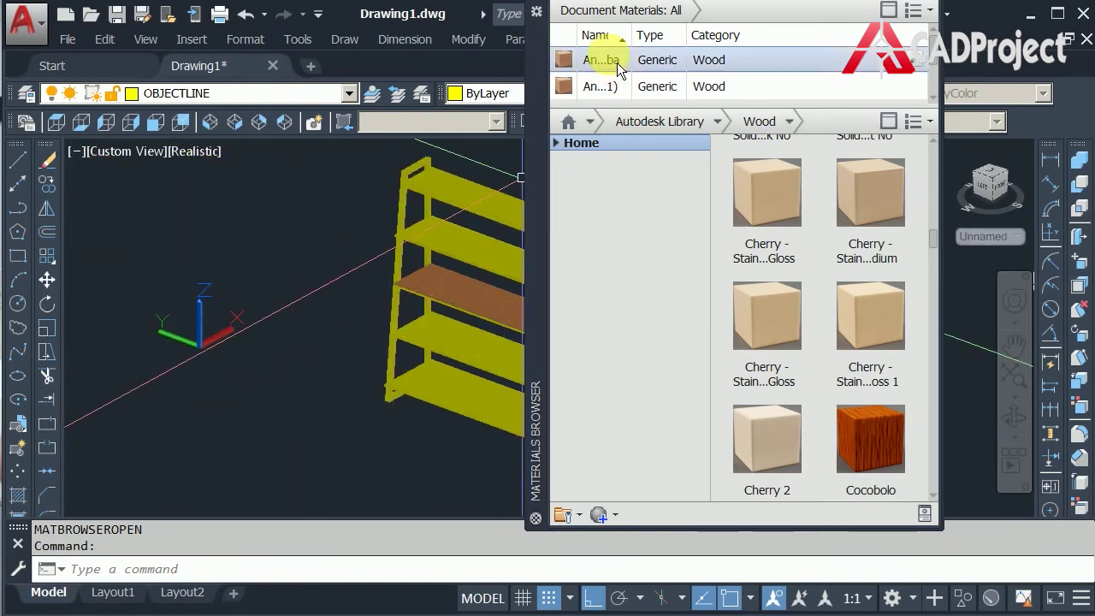
- Apply the Polished Silver material from the library's Metallic Paint category to the left side frame of the rack
{"action": "left_click", "coordinate": [719, 123]}
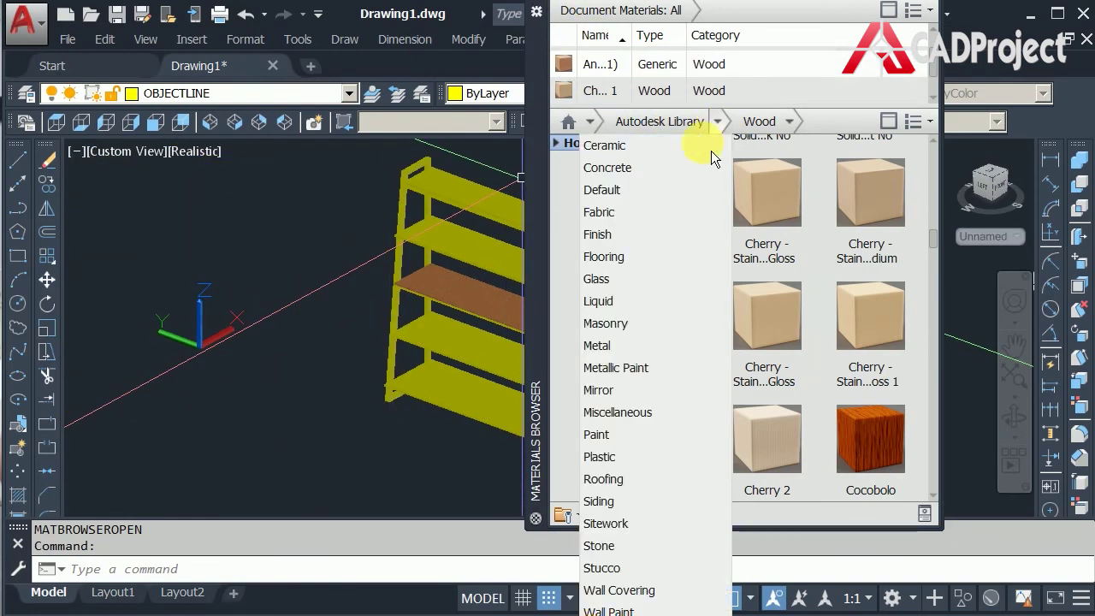
{"action": "left_click", "coordinate": [646, 386]}
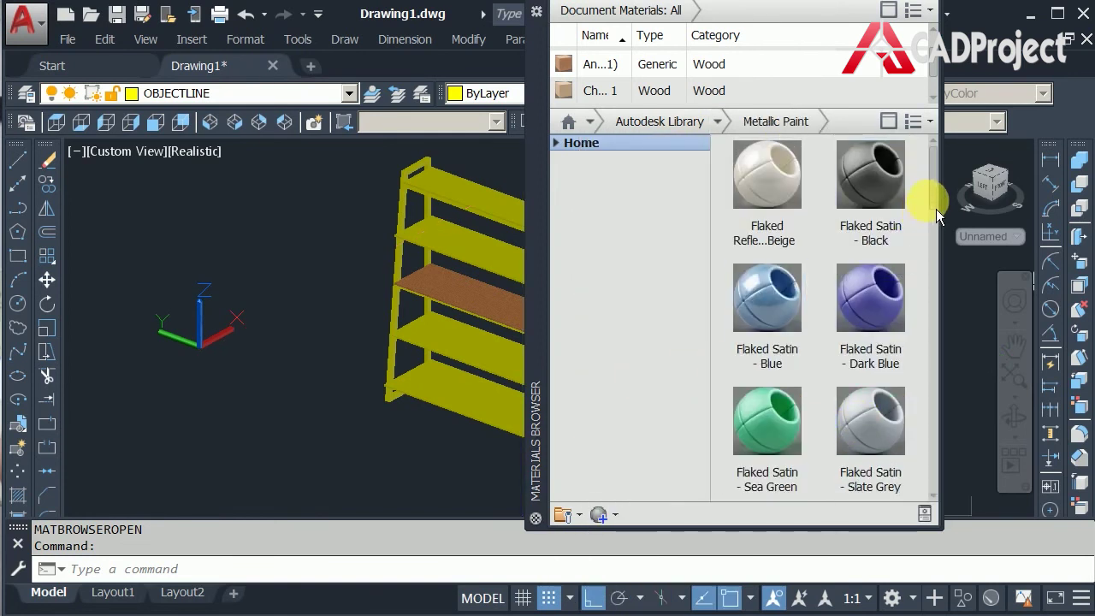
{"action": "scroll", "coordinate": [947, 248], "scroll_direction": "down", "scroll_amount": 9}
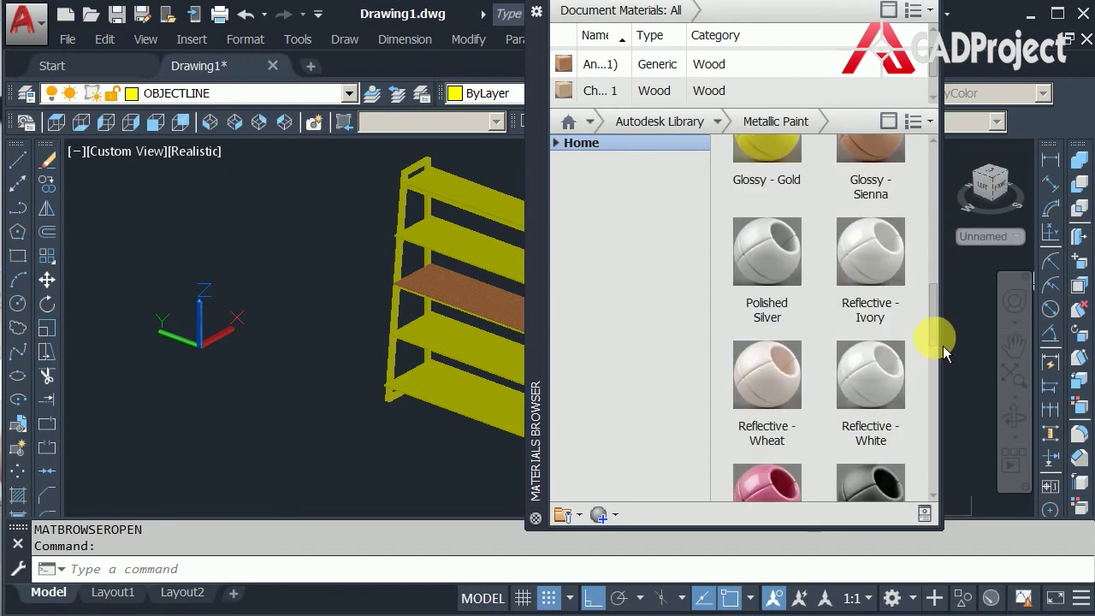
{"action": "mouse_move", "coordinate": [879, 377]}
{"action": "mouse_move", "coordinate": [790, 268]}
{"action": "left_click_drag", "start_coordinate": [787, 265], "coordinate": [400, 260]}
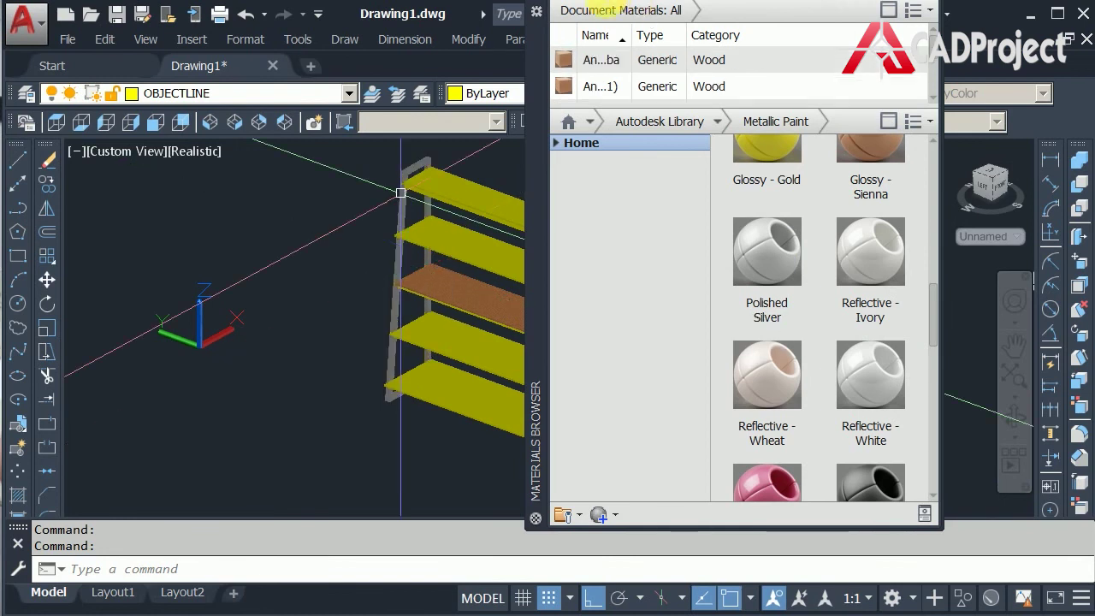
{"action": "scroll", "coordinate": [356, 248], "scroll_direction": "up", "scroll_amount": 5}
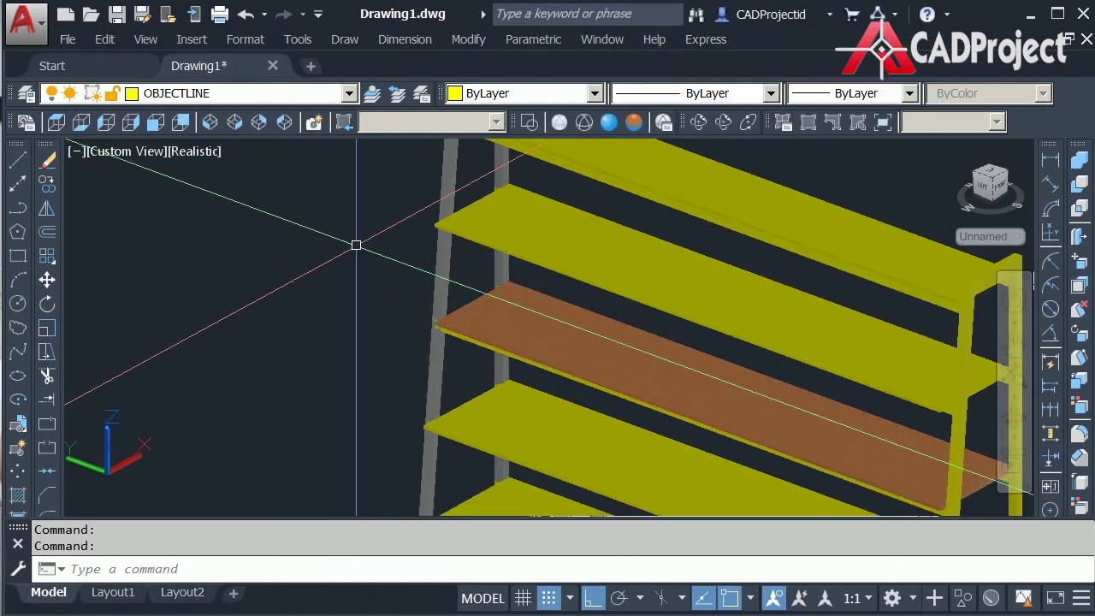
- Start Match Properties with the silver side frame as source and give the opposite side frame the same metallic material
{"action": "key", "text": "Return"}
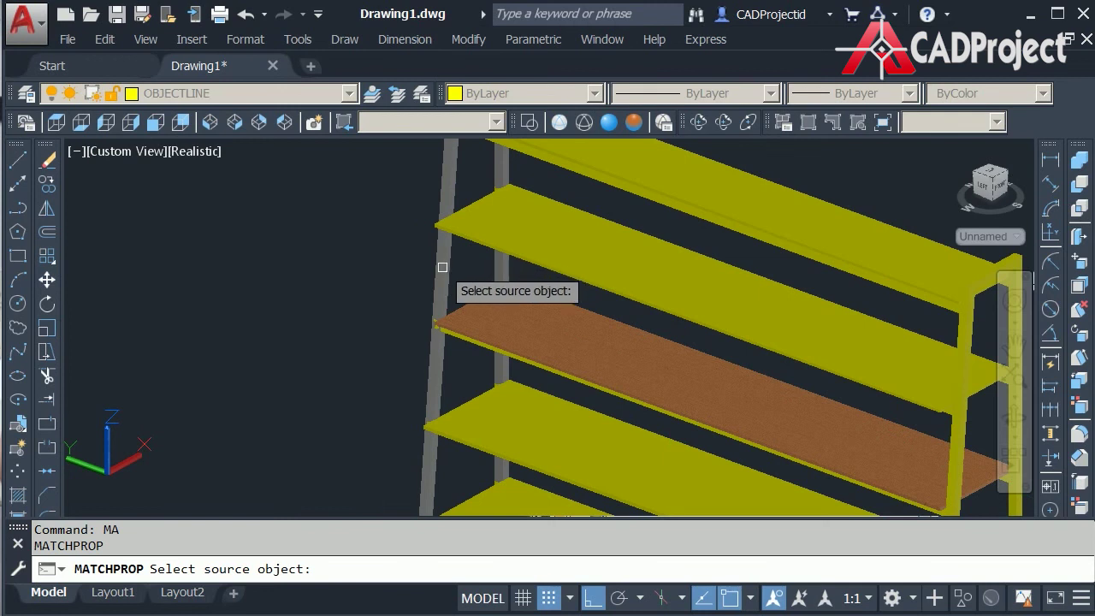
{"action": "left_click", "coordinate": [445, 257]}
{"action": "middle_click_drag", "start_coordinate": [447, 245], "coordinate": [233, 166]}
{"action": "scroll", "coordinate": [470, 294], "scroll_direction": "down", "scroll_amount": 3}
{"action": "scroll", "coordinate": [648, 362], "scroll_direction": "up", "scroll_amount": 5}
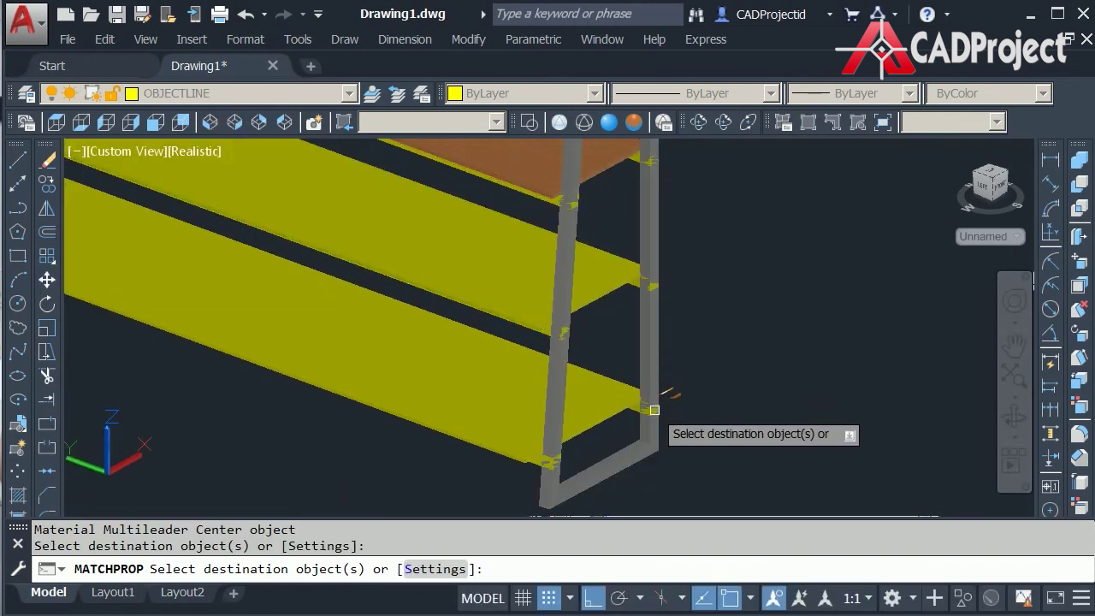
- Match the silver material onto the rear and front support bars beneath the bottom shelf
{"action": "scroll", "coordinate": [637, 408], "scroll_direction": "up", "scroll_amount": 4}
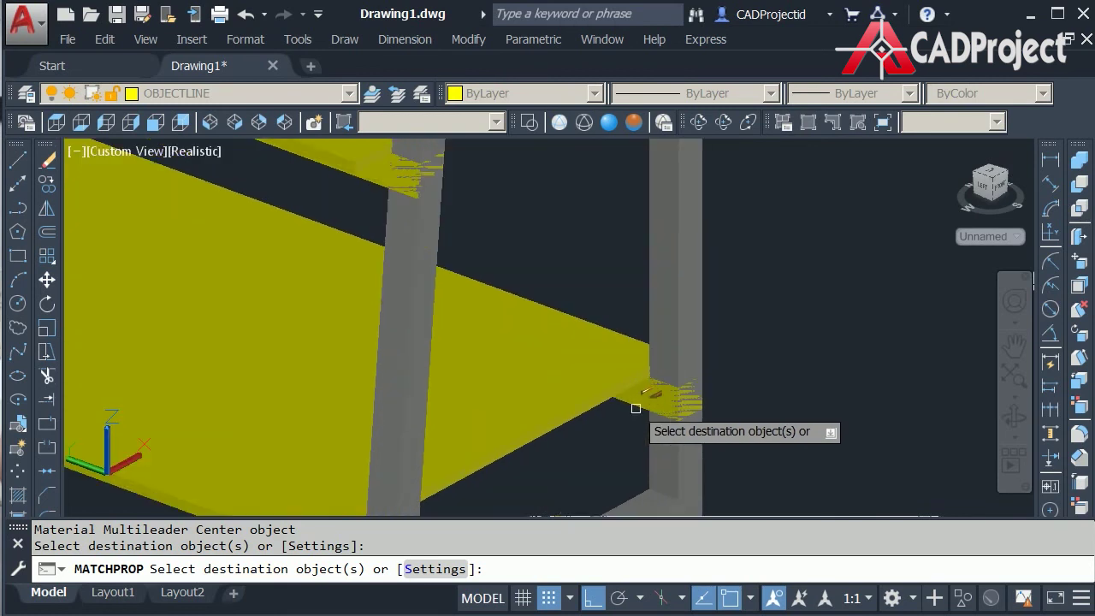
{"action": "left_click", "coordinate": [636, 404]}
{"action": "scroll", "coordinate": [637, 404], "scroll_direction": "down", "scroll_amount": 2}
{"action": "middle_click_drag", "start_coordinate": [604, 458], "coordinate": [620, 386]}
{"action": "scroll", "coordinate": [546, 429], "scroll_direction": "up", "scroll_amount": 3}
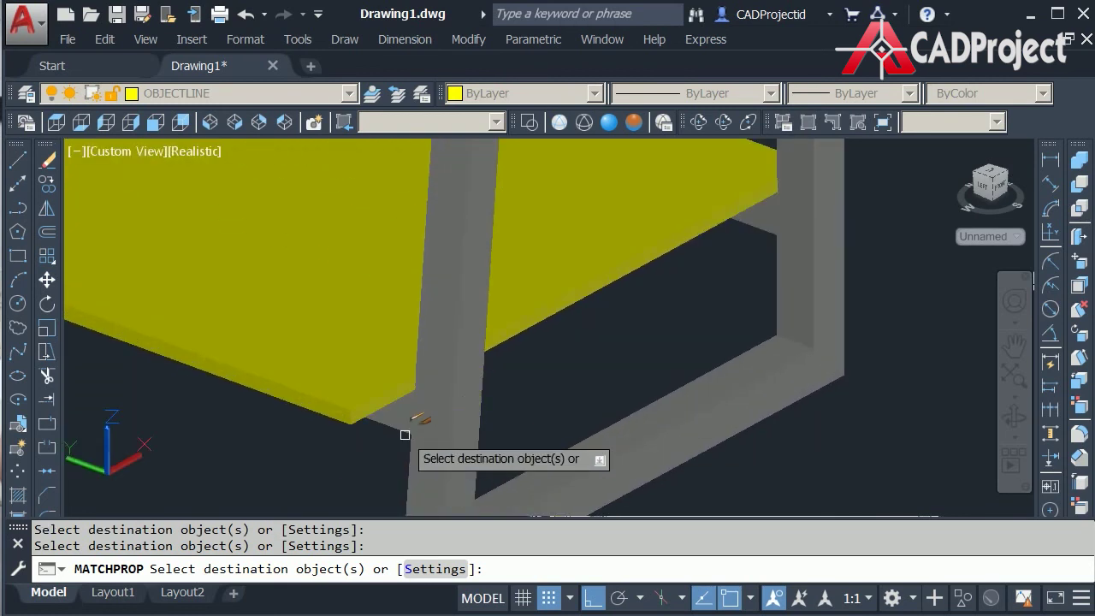
- Match the silver material onto the support bars beneath the second and third shelves from the bottom
{"action": "scroll", "coordinate": [420, 454], "scroll_direction": "down", "scroll_amount": 4}
{"action": "scroll", "coordinate": [574, 176], "scroll_direction": "up", "scroll_amount": 3}
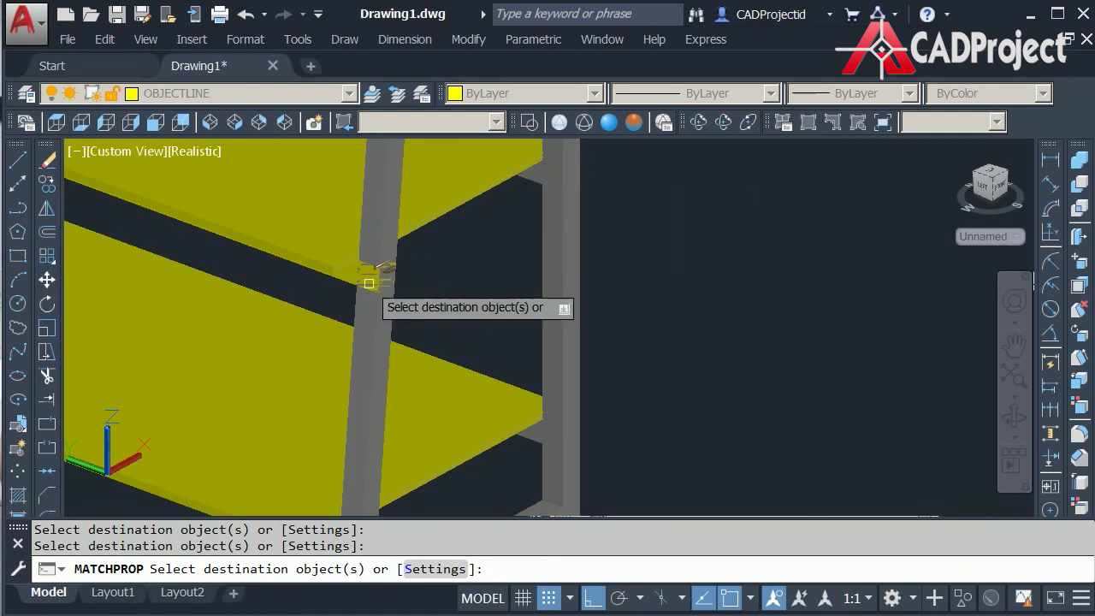
{"action": "left_click", "coordinate": [350, 270]}
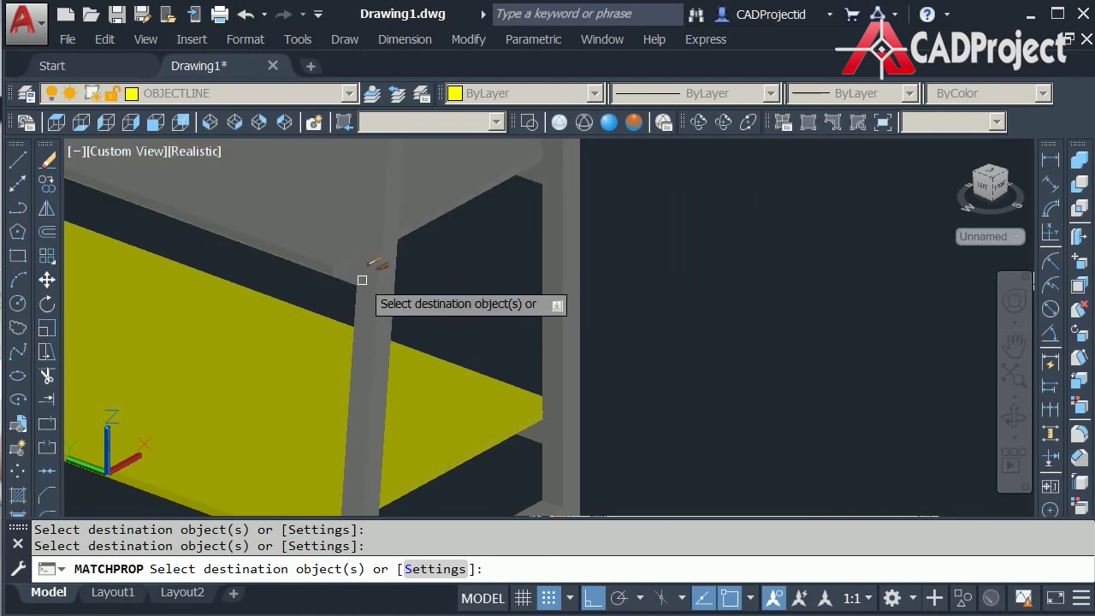
{"action": "scroll", "coordinate": [758, 413], "scroll_direction": "down", "scroll_amount": 3}
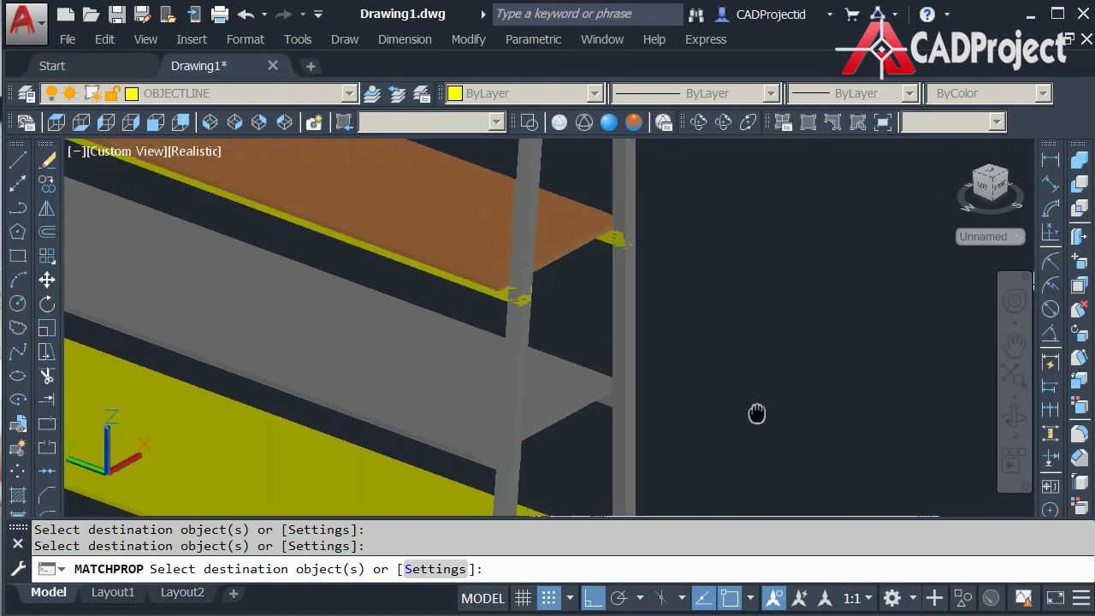
{"action": "scroll", "coordinate": [485, 306], "scroll_direction": "up", "scroll_amount": 4}
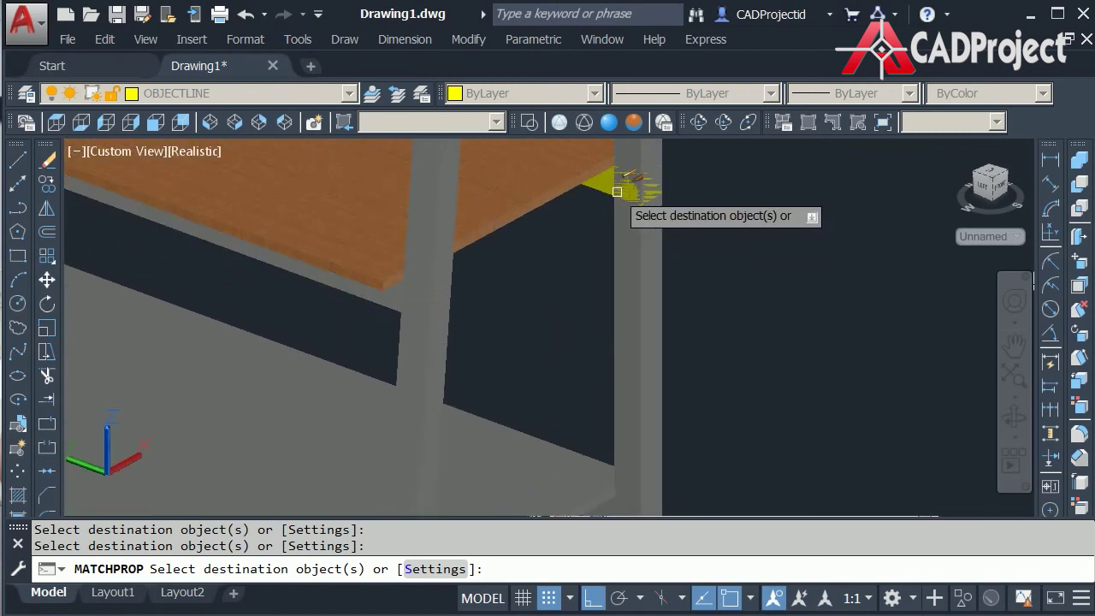
{"action": "scroll", "coordinate": [702, 199], "scroll_direction": "down", "scroll_amount": 3}
- Match the silver material onto the support bars beneath the two uppermost shelves and end the command
{"action": "middle_click_drag", "start_coordinate": [707, 198], "coordinate": [709, 399]}
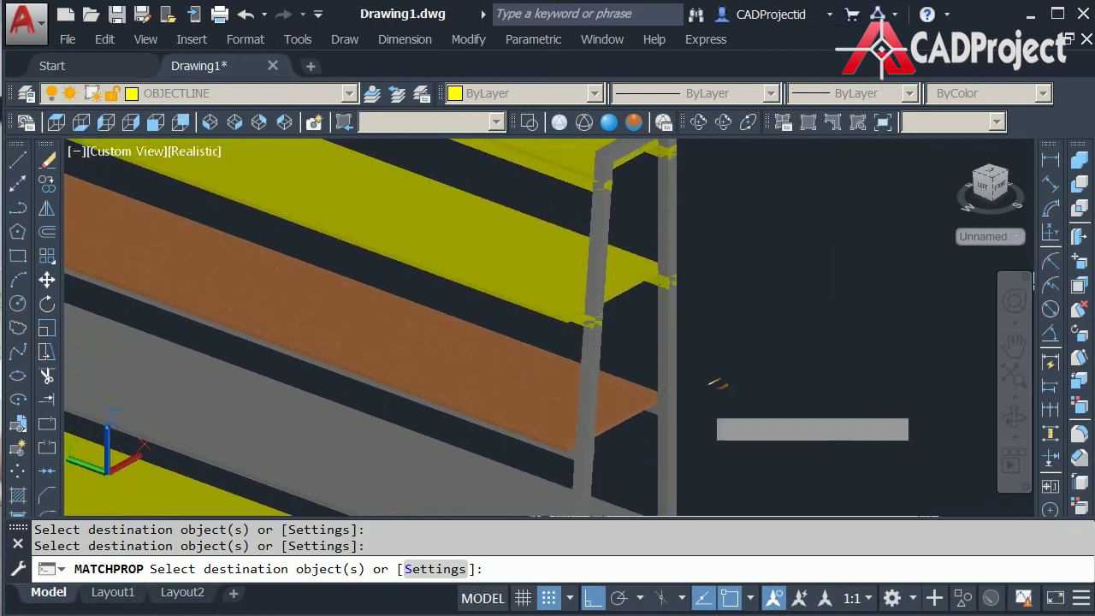
{"action": "scroll", "coordinate": [654, 329], "scroll_direction": "up", "scroll_amount": 3}
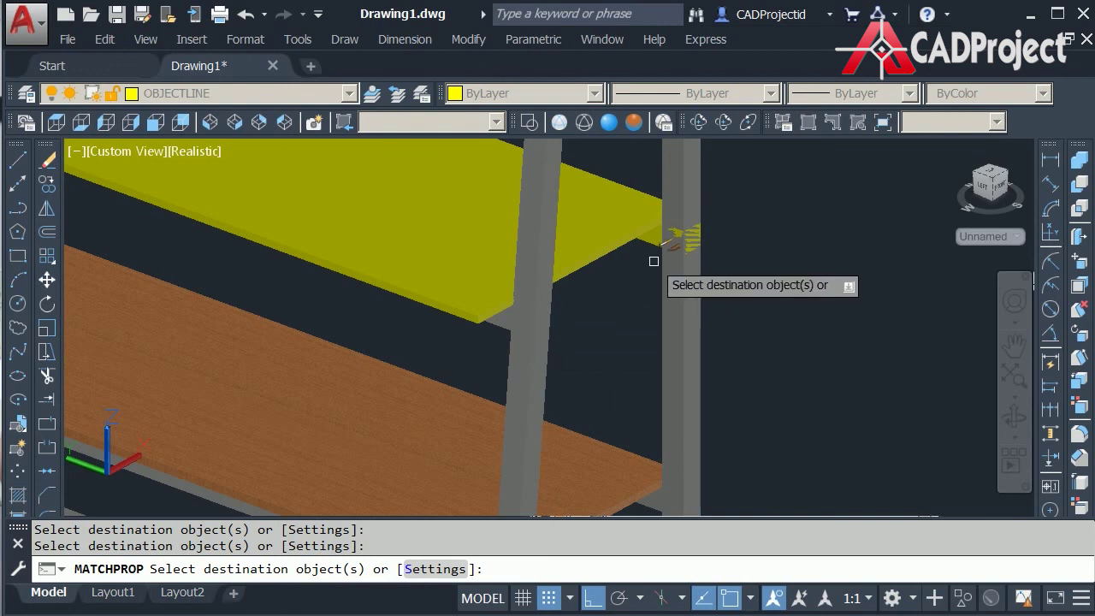
{"action": "scroll", "coordinate": [657, 233], "scroll_direction": "down", "scroll_amount": 3}
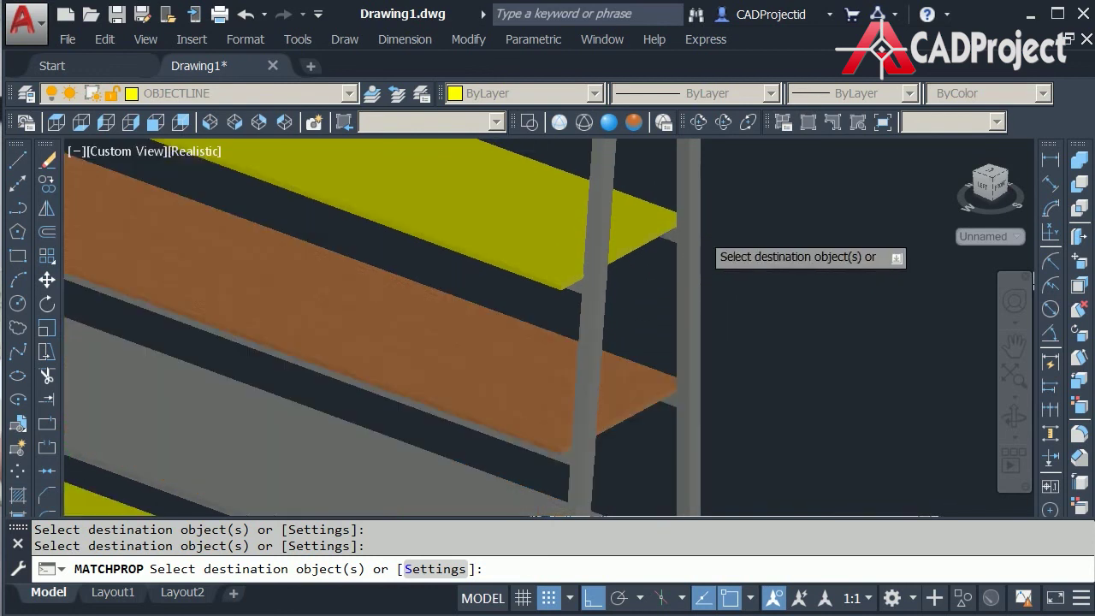
{"action": "scroll", "coordinate": [755, 369], "scroll_direction": "up", "scroll_amount": 3}
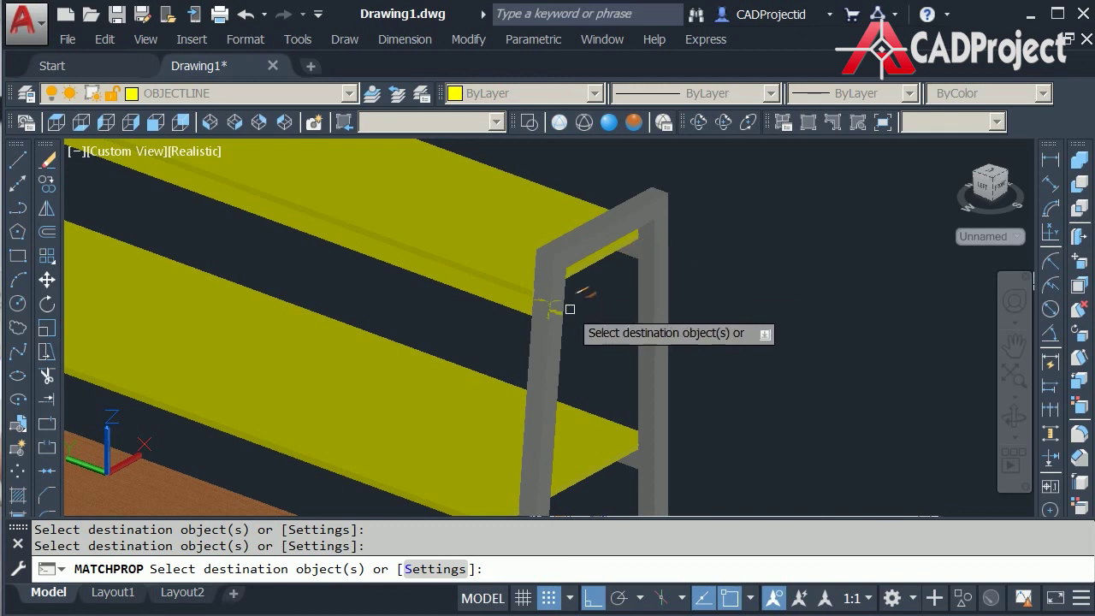
{"action": "scroll", "coordinate": [547, 313], "scroll_direction": "down", "scroll_amount": 2}
{"action": "scroll", "coordinate": [571, 300], "scroll_direction": "down", "scroll_amount": 3}
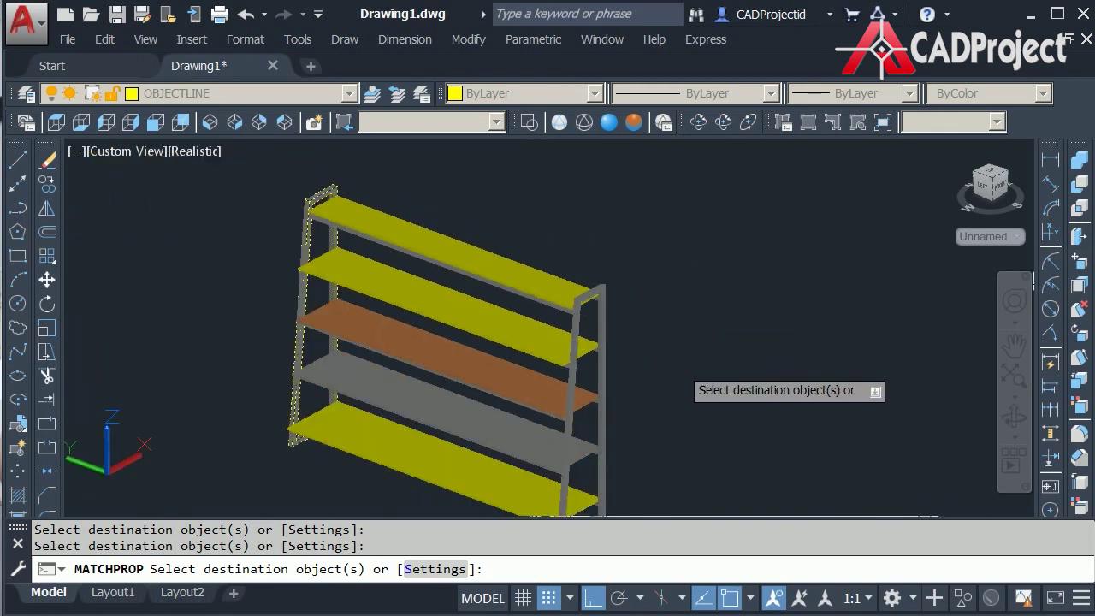
{"action": "key", "text": "Escape"}
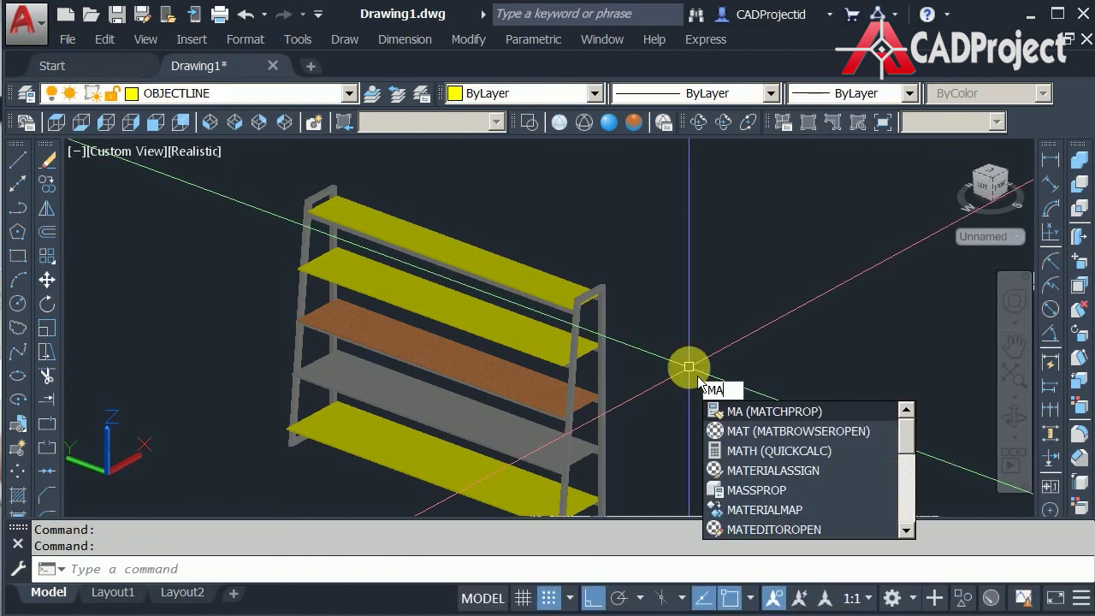
- Copy the middle shelf's Andiroba wood material to the other four shelves with Match Properties
{"action": "key", "text": "Return"}
{"action": "left_click", "coordinate": [537, 389]}
{"action": "left_click", "coordinate": [534, 335]}
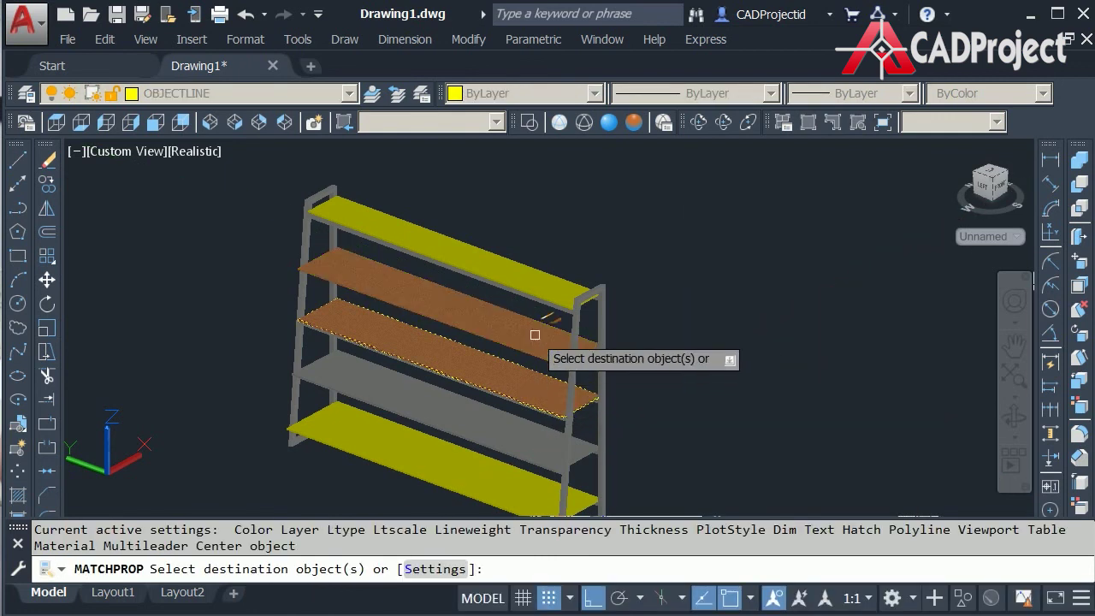
{"action": "left_click", "coordinate": [522, 271]}
{"action": "left_click", "coordinate": [471, 421]}
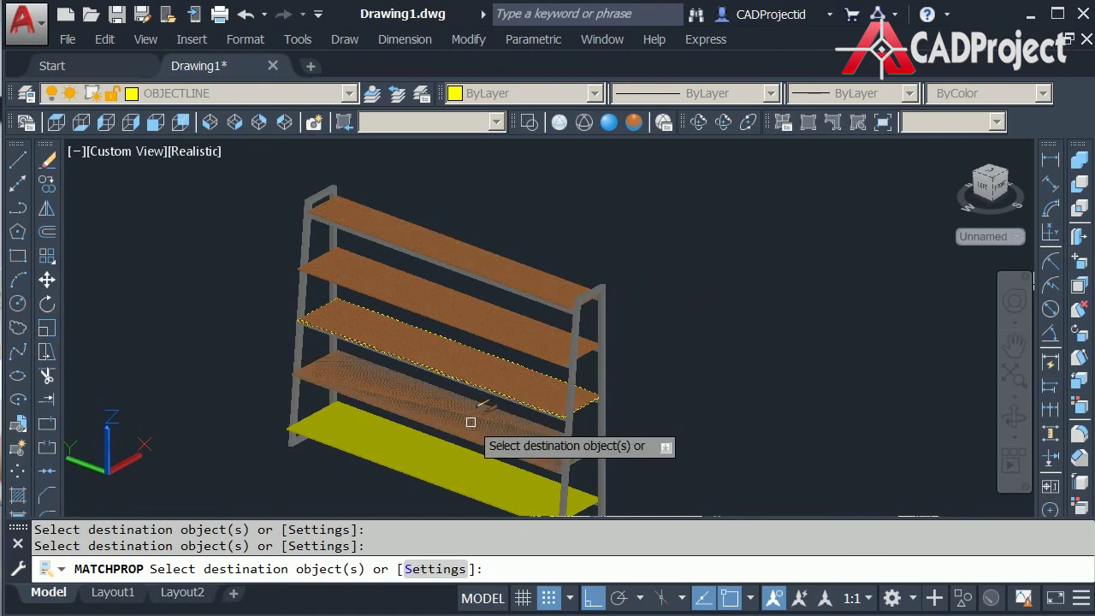
{"action": "left_click", "coordinate": [445, 458]}
{"action": "key", "text": "Return"}
- Orbit around the finished rack to examine the wood shelves and silver frame from the front, side and underneath
{"action": "middle_click_drag", "start_coordinate": [713, 402], "coordinate": [763, 359]}
{"action": "key", "text": "Return"}
{"action": "left_click", "coordinate": [699, 122]}
{"action": "scroll", "coordinate": [690, 298], "scroll_direction": "up", "scroll_amount": 1}
{"action": "left_click_drag", "start_coordinate": [705, 332], "coordinate": [547, 433]}
{"action": "left_click_drag", "start_coordinate": [435, 440], "coordinate": [246, 427]}
{"action": "left_click_drag", "start_coordinate": [121, 421], "coordinate": [443, 339]}
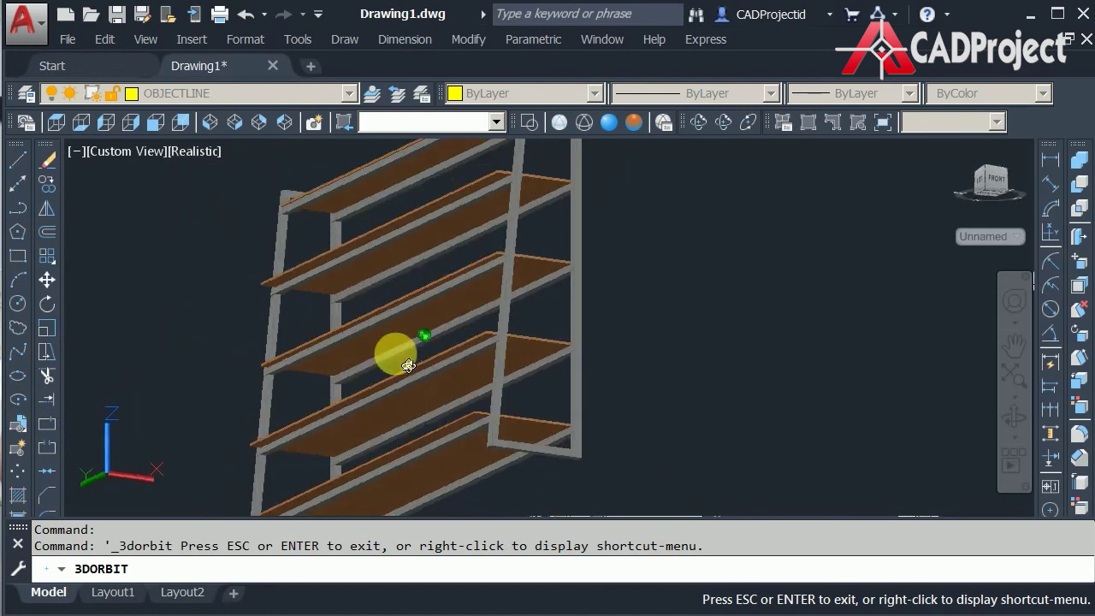
{"action": "left_click_drag", "start_coordinate": [445, 435], "coordinate": [467, 477]}
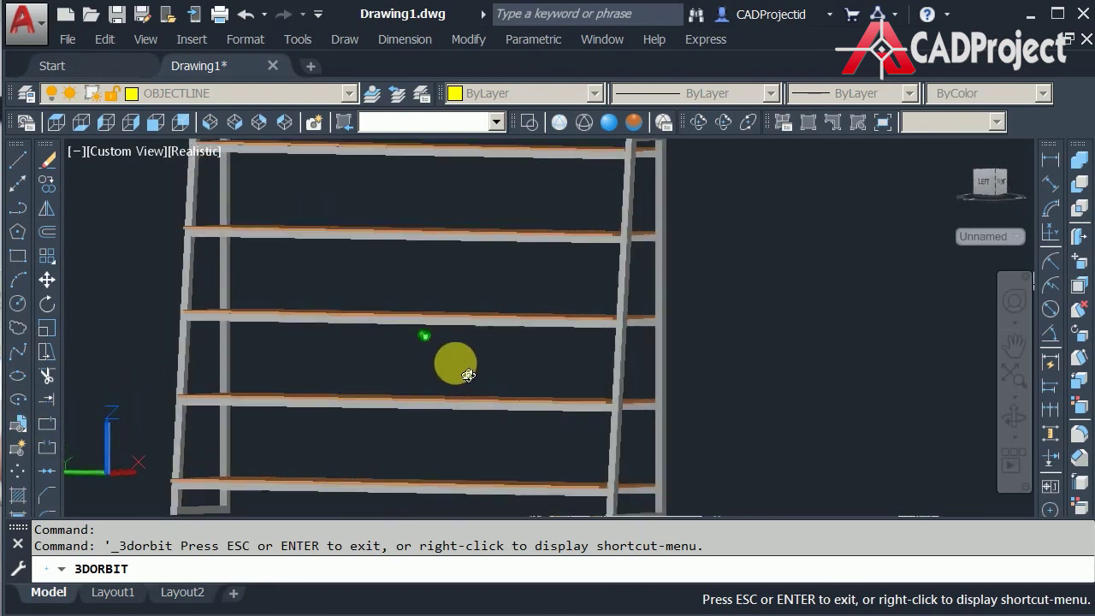
{"action": "left_click_drag", "start_coordinate": [627, 405], "coordinate": [417, 385]}
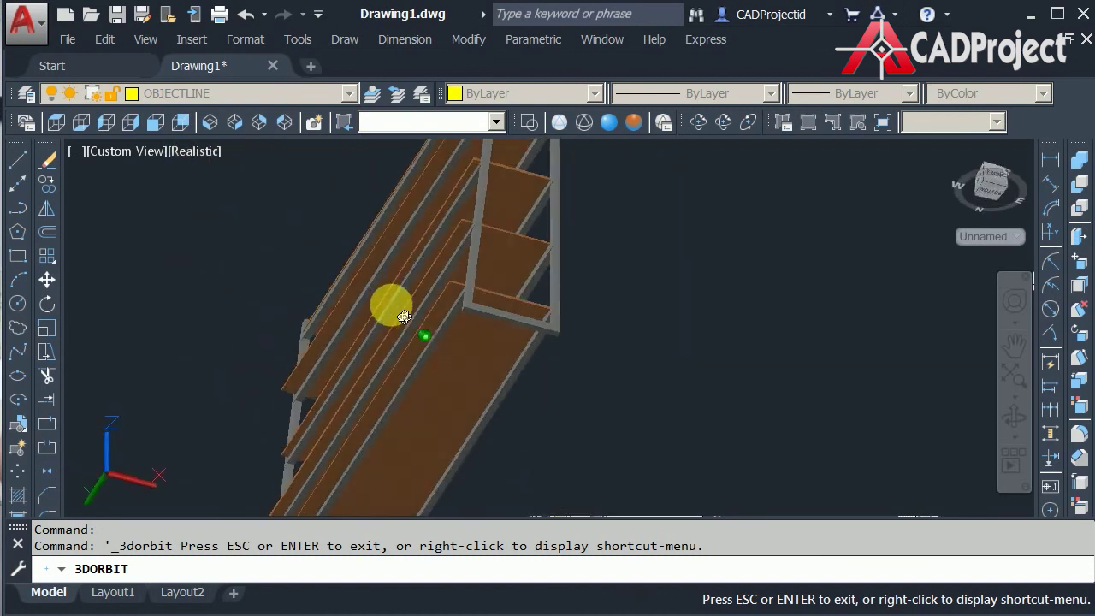
{"action": "mouse_move", "coordinate": [567, 387]}
{"action": "left_mouse_down"}
{"action": "mouse_move", "coordinate": [599, 363]}
{"action": "mouse_move", "coordinate": [651, 371]}
{"action": "mouse_move", "coordinate": [630, 373]}
{"action": "left_mouse_up"}
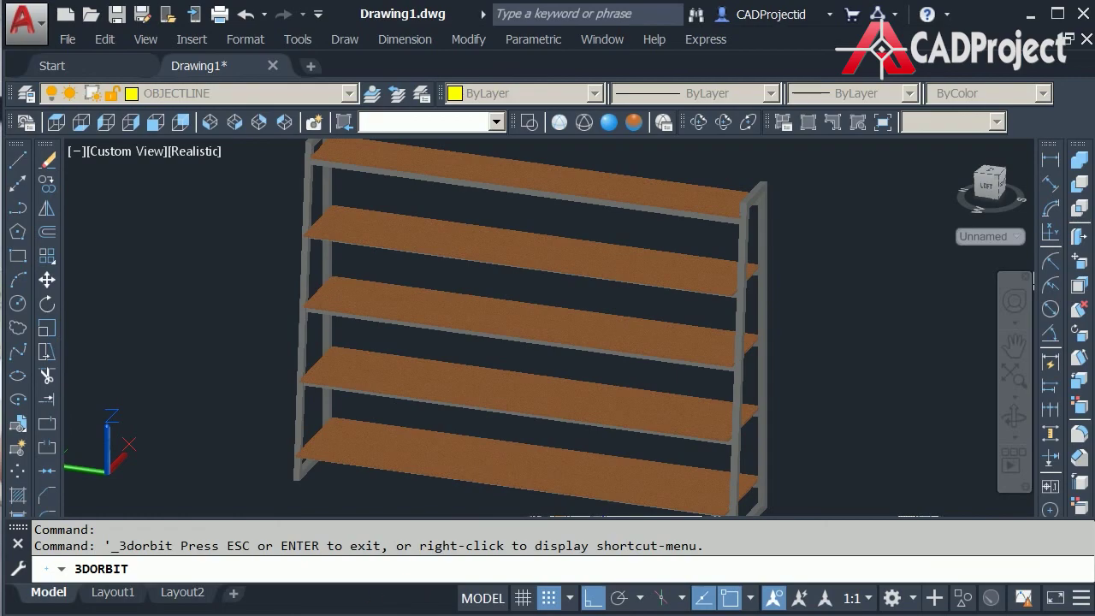